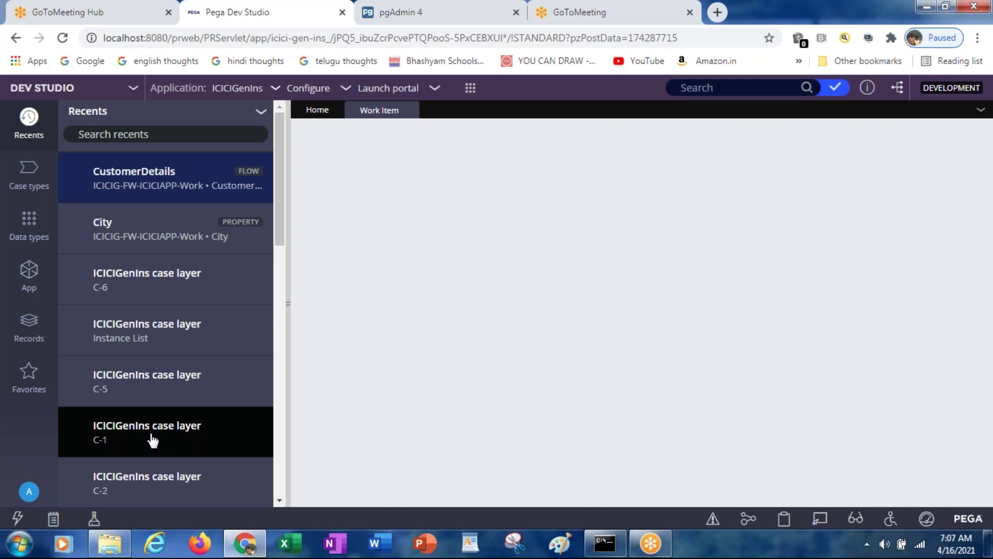
List the instances of the ICICIG-FW-ICICIAPP-Work class, showing cases C-1 to C-6
{"action": "left_click", "coordinate": [29, 279]}
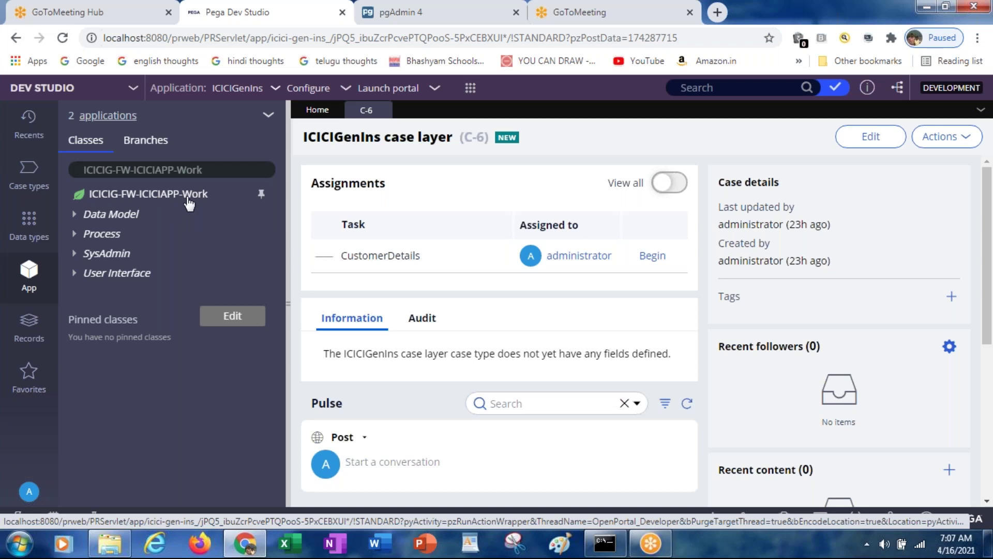
{"action": "left_click", "coordinate": [189, 202]}
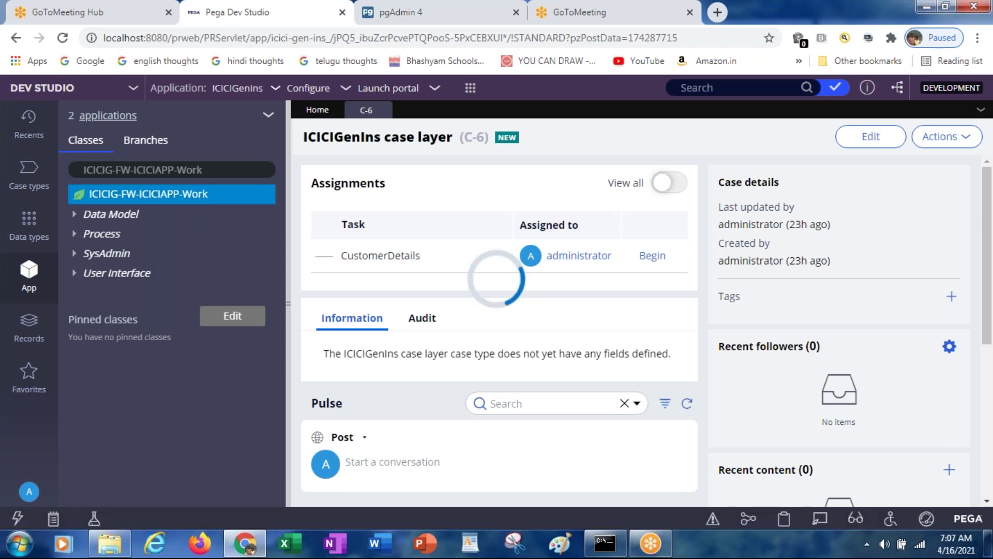
{"action": "right_click", "coordinate": [189, 202]}
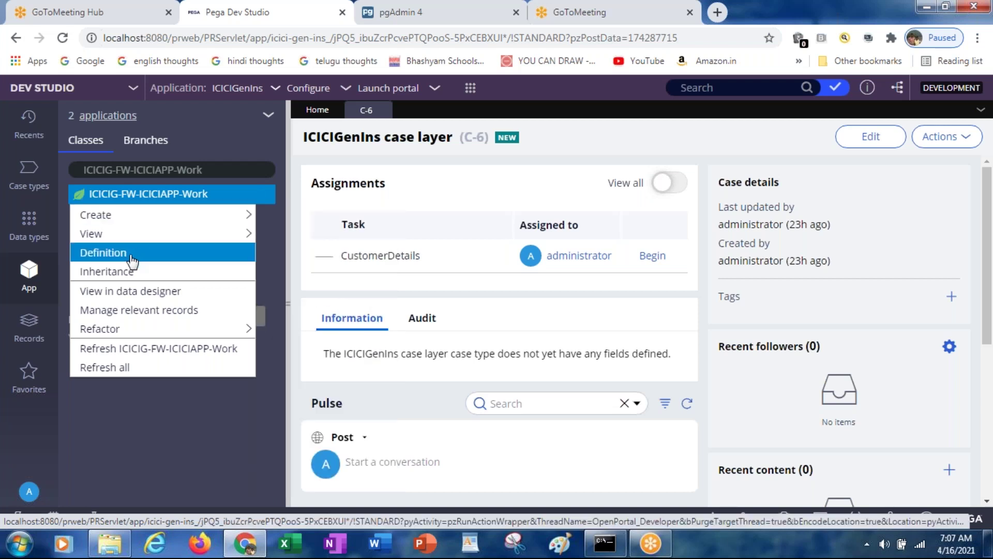
{"action": "left_click", "coordinate": [134, 195]}
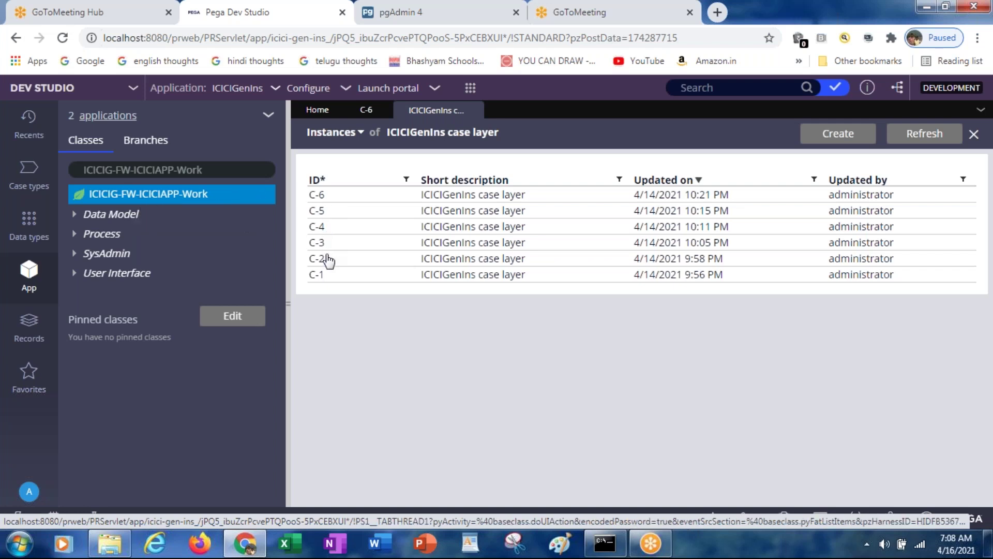
Open case C-5 from the instances list and look over its page
{"action": "left_click", "coordinate": [320, 214]}
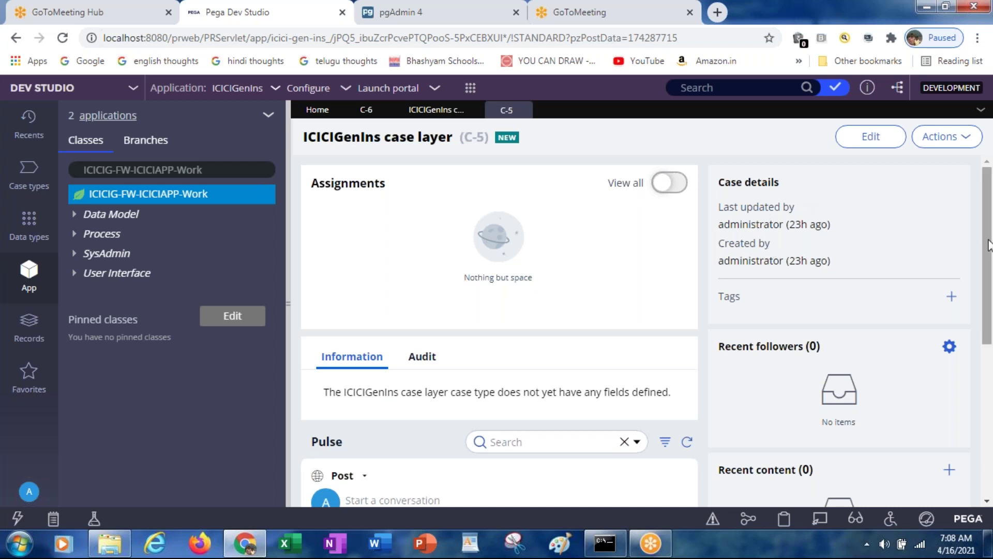
{"action": "left_click_drag", "start_coordinate": [988, 246], "coordinate": [989, 378]}
{"action": "scroll", "coordinate": [965, 324], "scroll_direction": "up", "scroll_amount": 2}
{"action": "scroll", "coordinate": [965, 324], "scroll_direction": "up", "scroll_amount": 3}
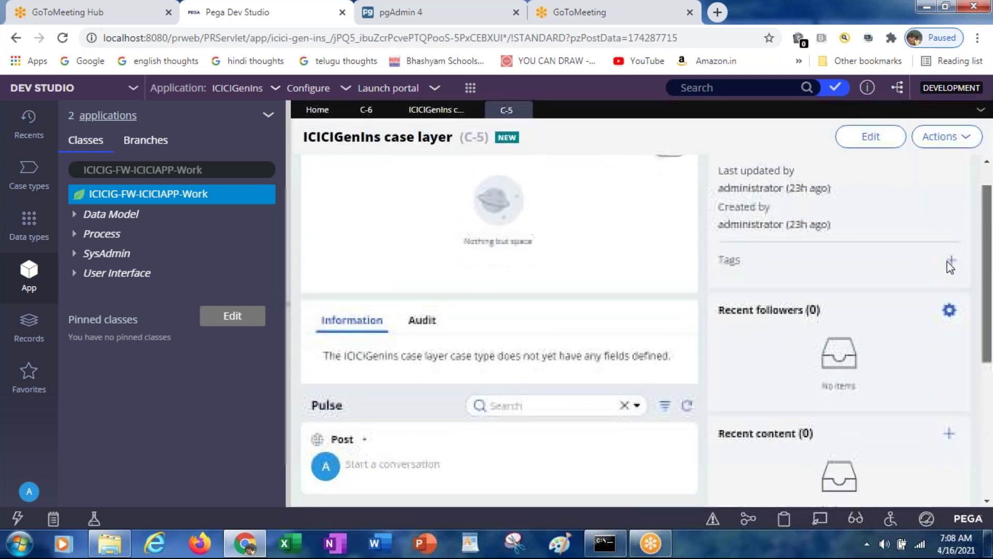
{"action": "scroll", "coordinate": [950, 274], "scroll_direction": "up", "scroll_amount": 2}
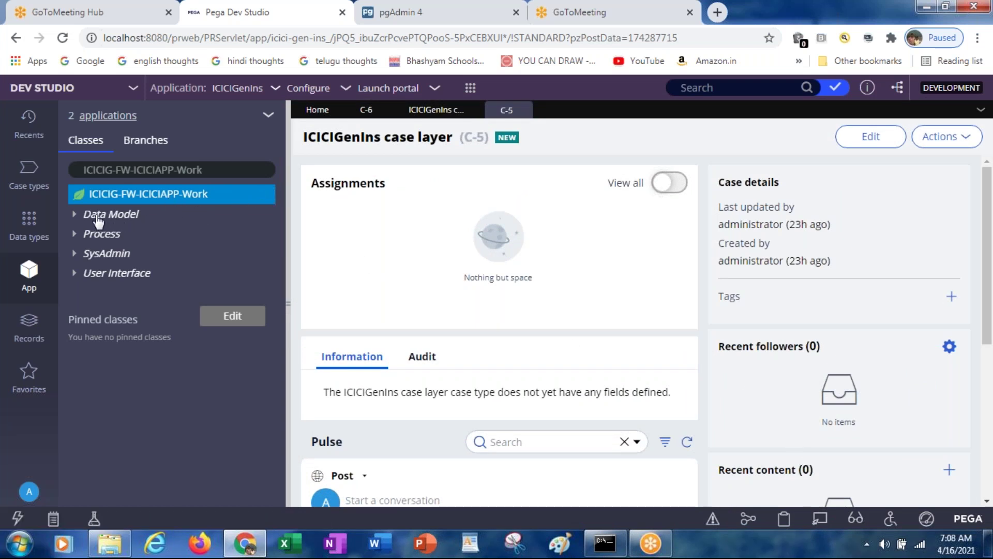
Open the CustomerDetails flow rule under Process > Flow in the App explorer
{"action": "left_click", "coordinate": [74, 235]}
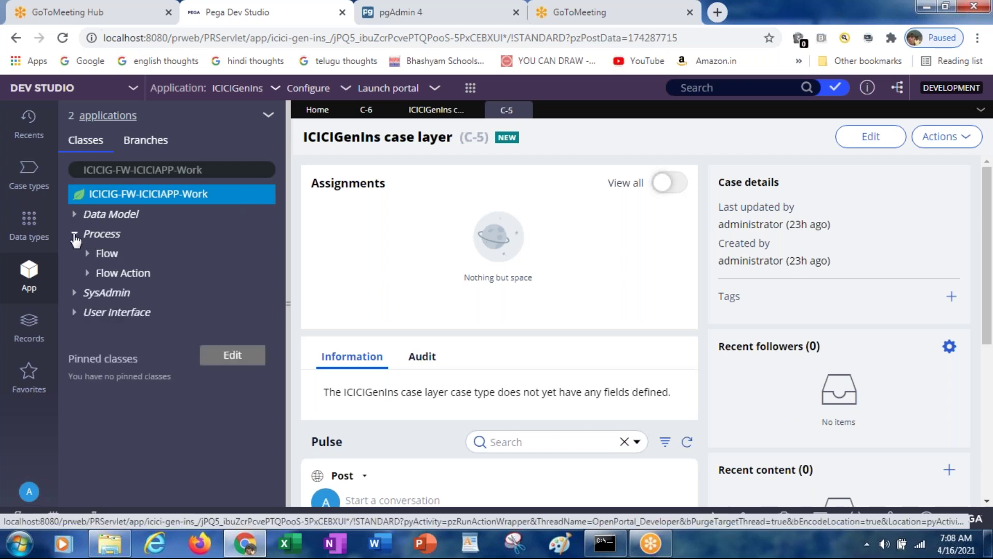
{"action": "left_click", "coordinate": [87, 254]}
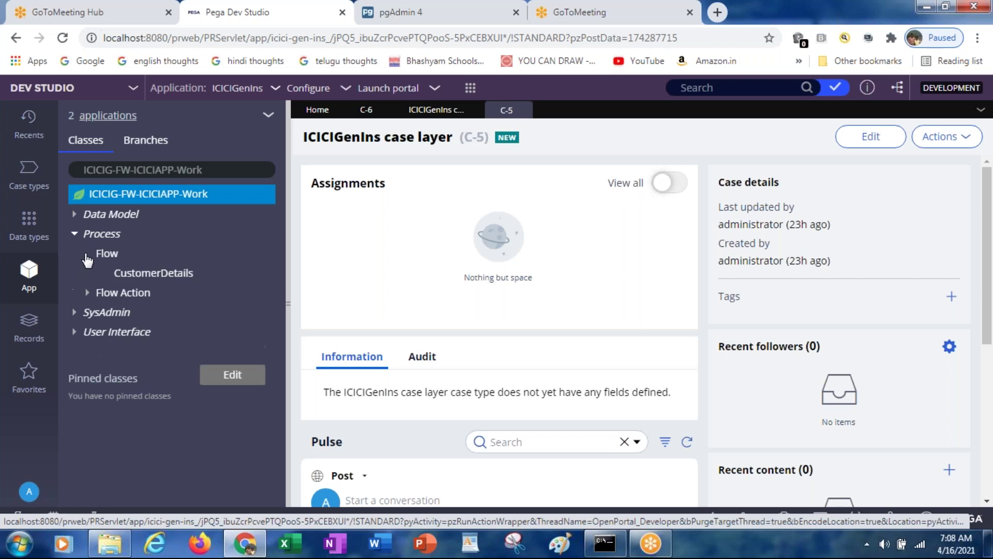
{"action": "left_click", "coordinate": [171, 275]}
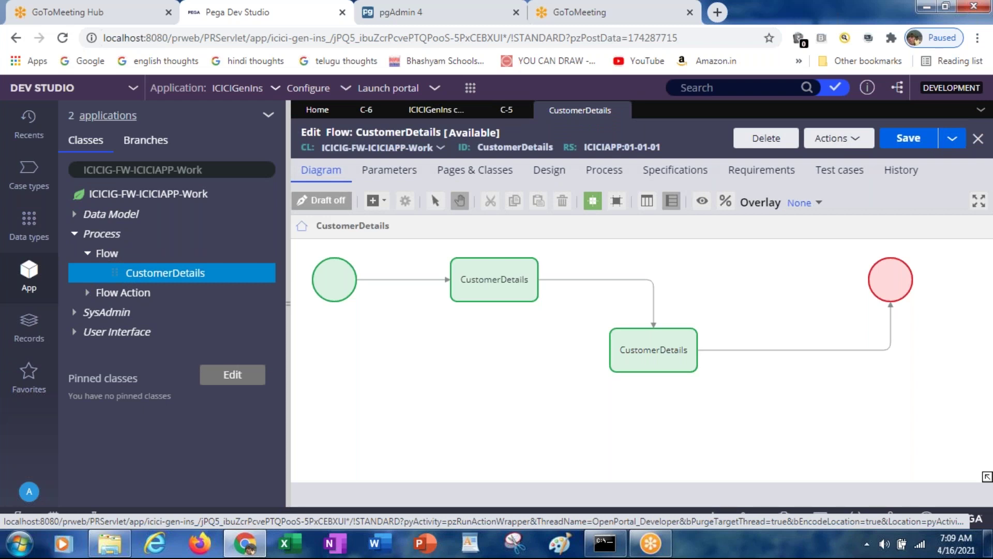
Run the CustomerDetails flow from its Actions menu to start case C-1001
{"action": "left_click", "coordinate": [834, 140]}
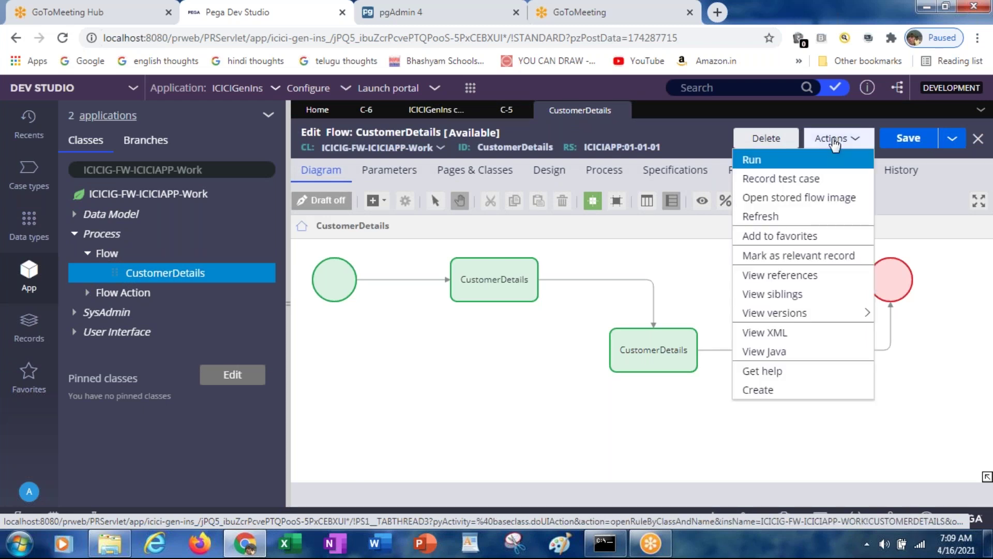
{"action": "left_click", "coordinate": [789, 165]}
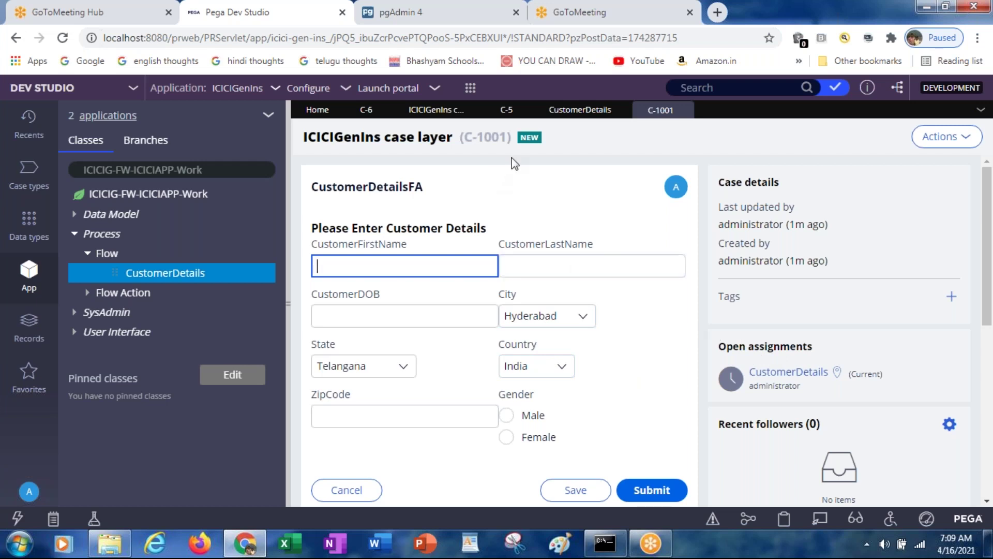
Highlight case ID C-1001 in the title, then go back to the CustomerDetails flow diagram
{"action": "left_click", "coordinate": [527, 141]}
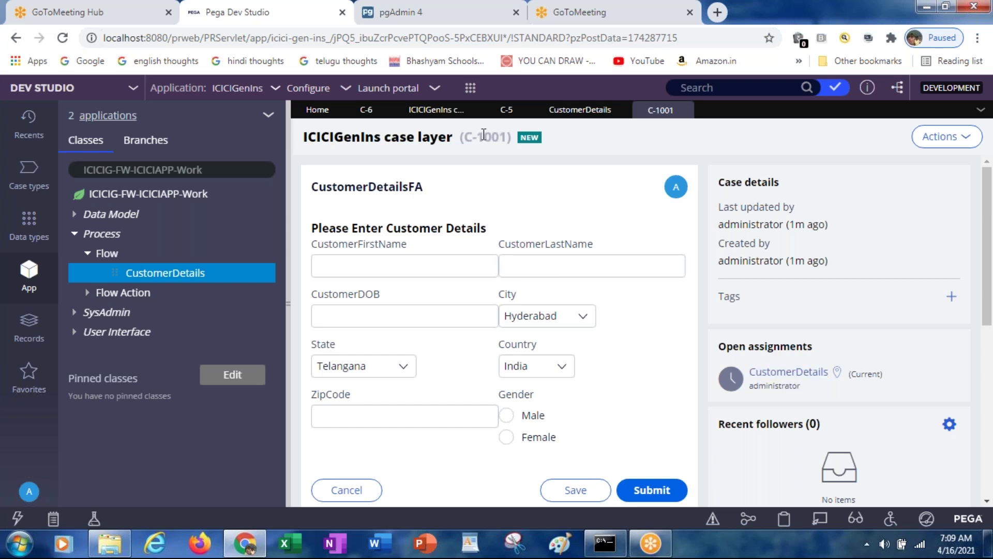
{"action": "left_click_drag", "start_coordinate": [466, 136], "coordinate": [507, 136]}
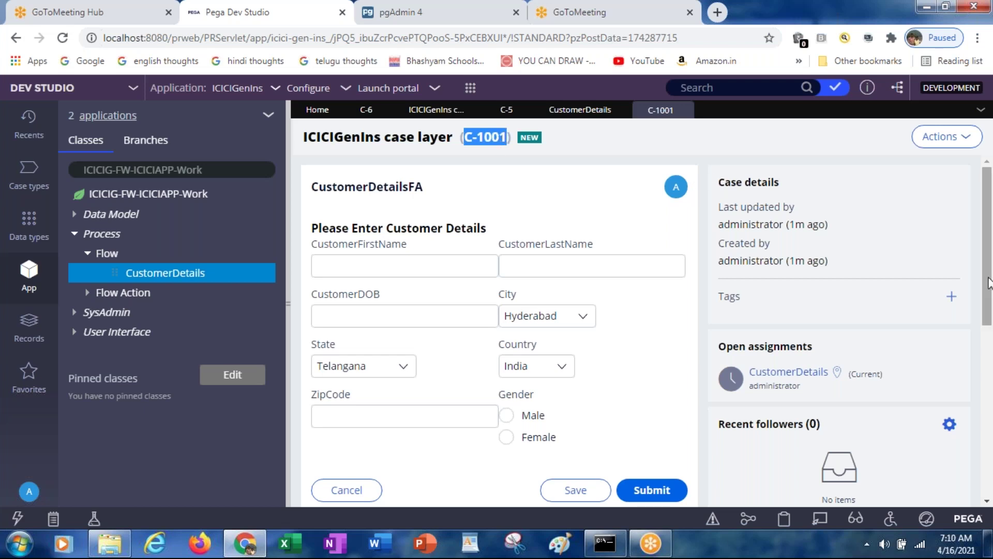
{"action": "left_click_drag", "start_coordinate": [988, 283], "coordinate": [985, 238]}
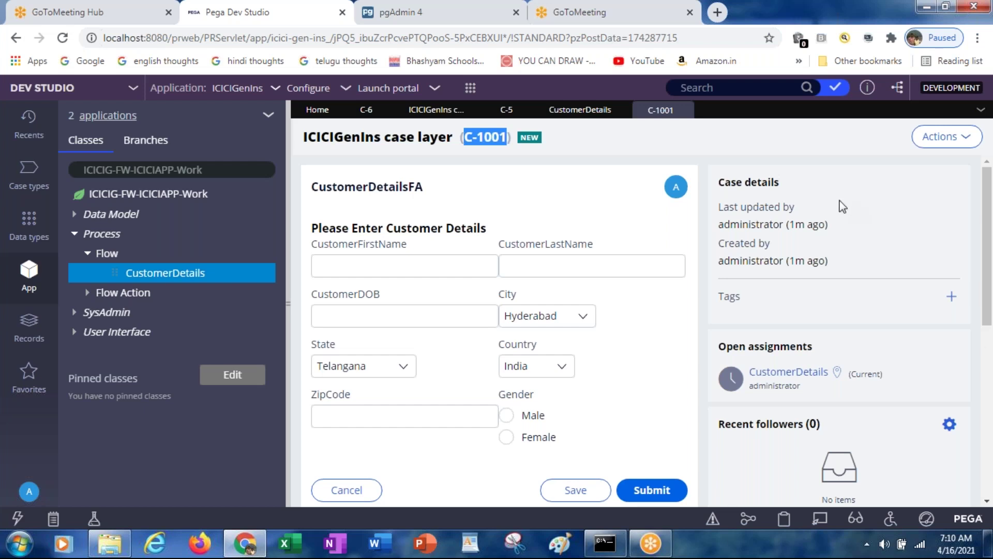
{"action": "left_click", "coordinate": [570, 115]}
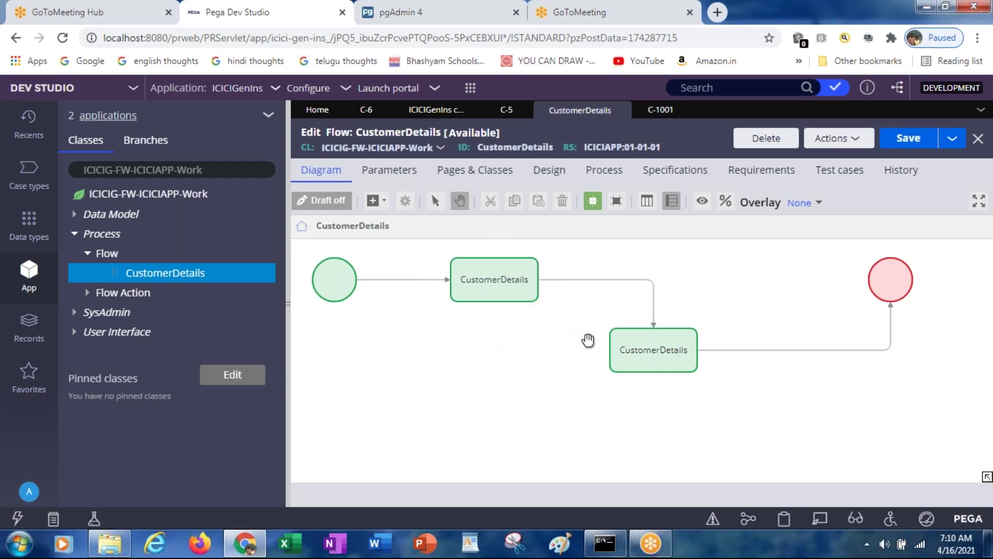
{"action": "left_click", "coordinate": [651, 357]}
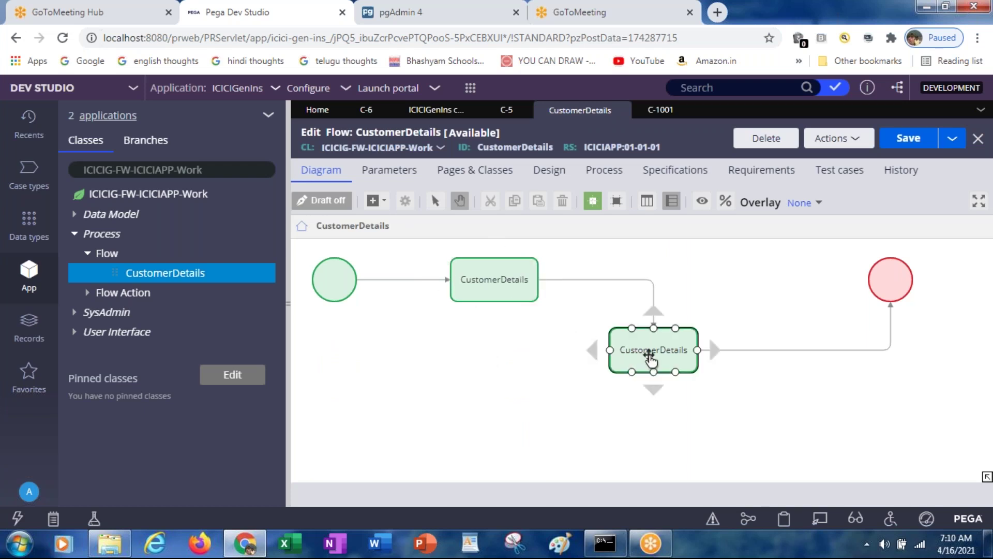
{"action": "left_click", "coordinate": [583, 292]}
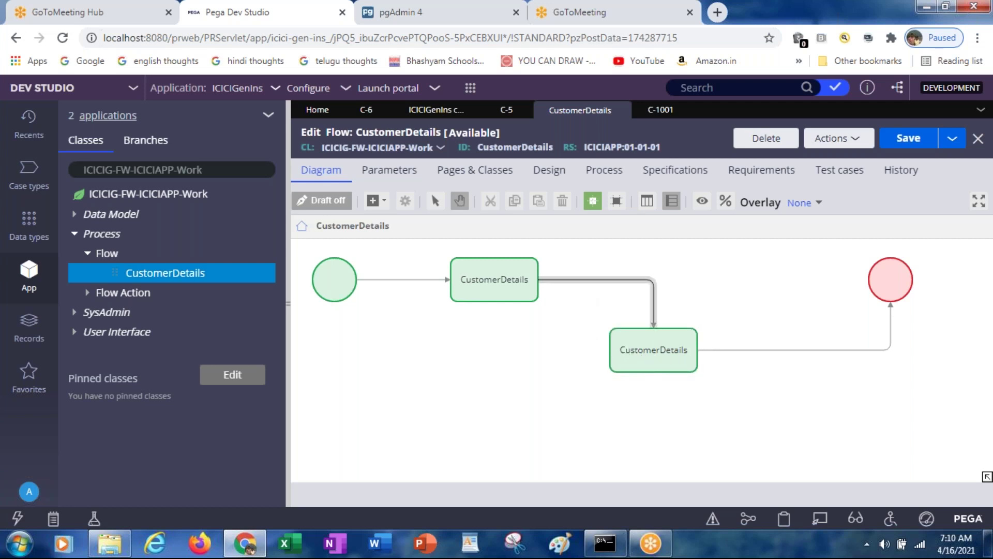
{"action": "left_click", "coordinate": [576, 281]}
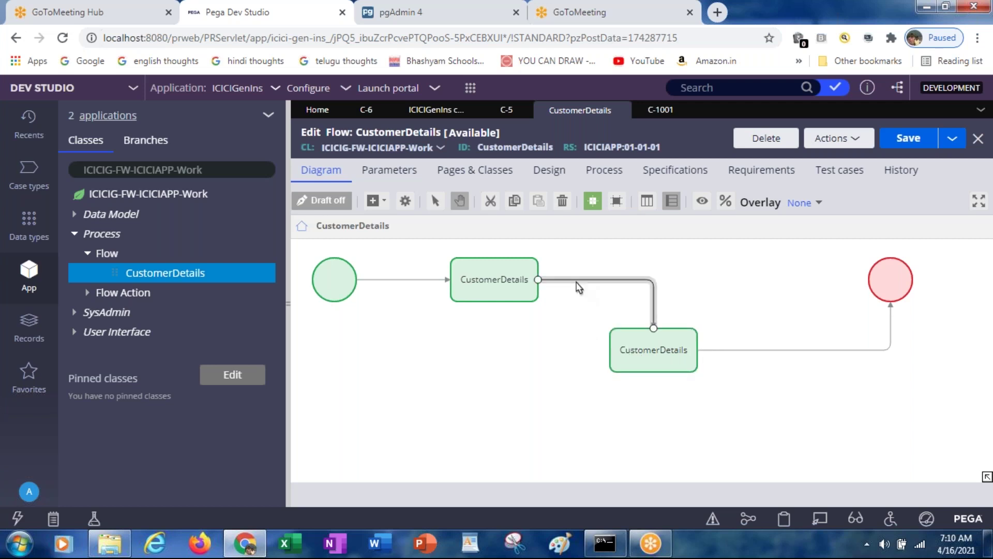
{"action": "double_click", "coordinate": [576, 282]}
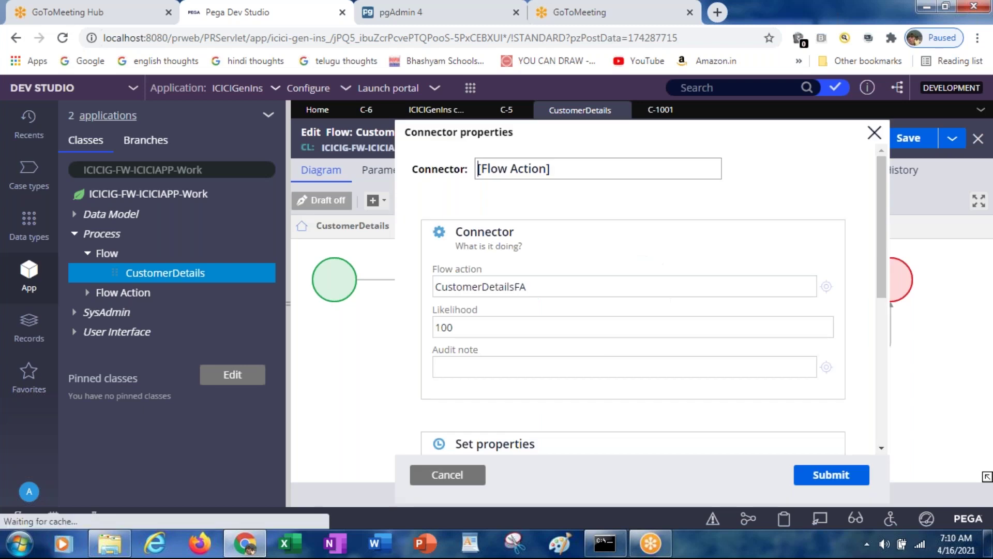
{"action": "double_click", "coordinate": [473, 286]}
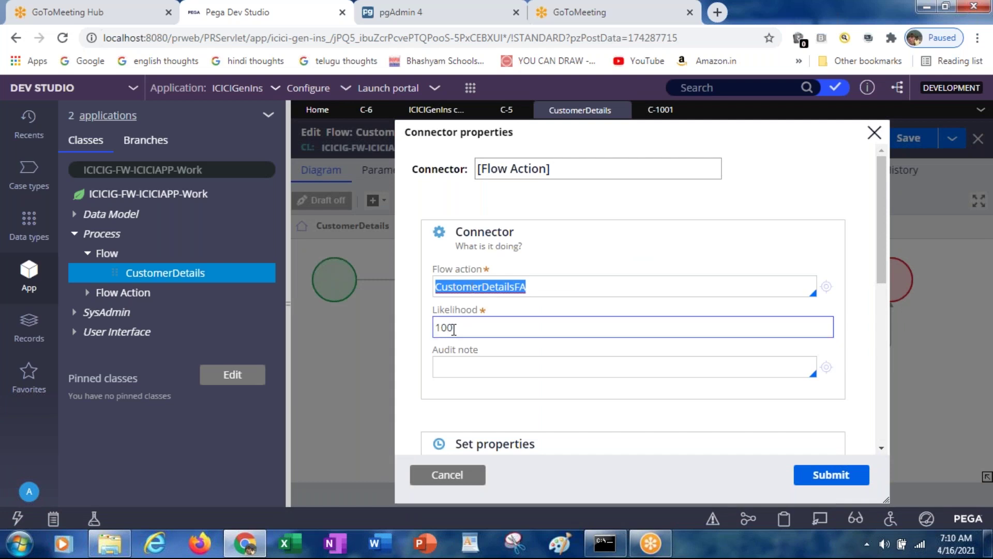
{"action": "left_click", "coordinate": [458, 473]}
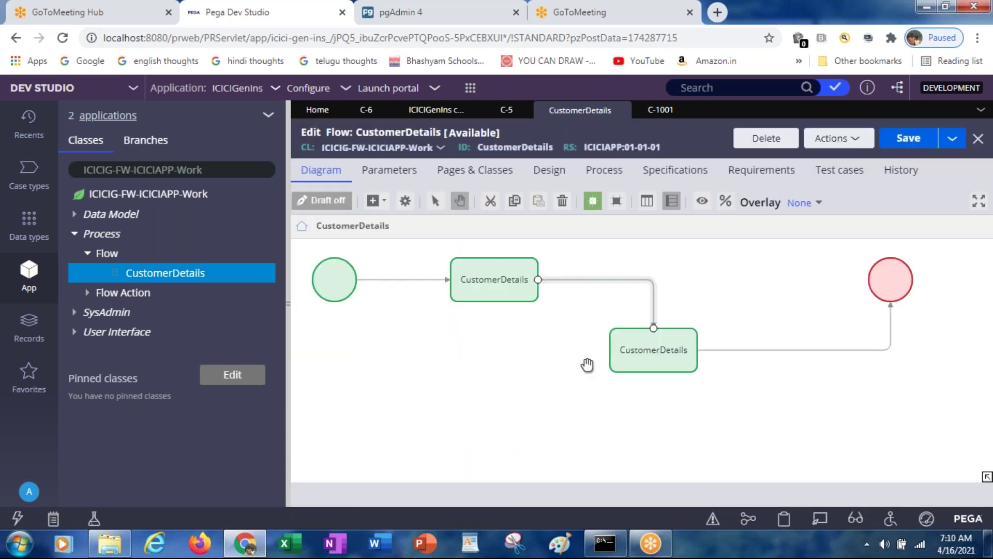
{"action": "left_click", "coordinate": [516, 280]}
{"action": "left_click", "coordinate": [586, 280]}
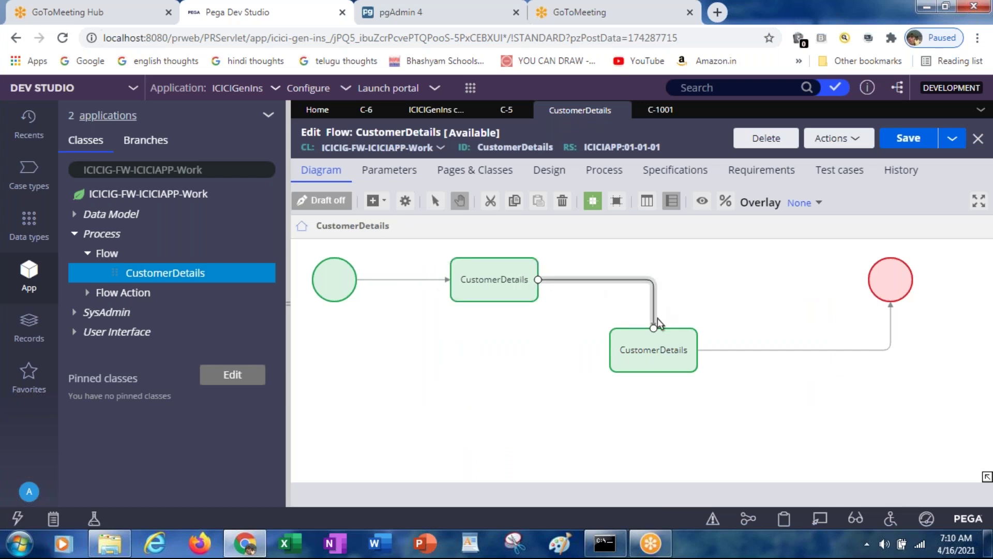
{"action": "left_click", "coordinate": [654, 352]}
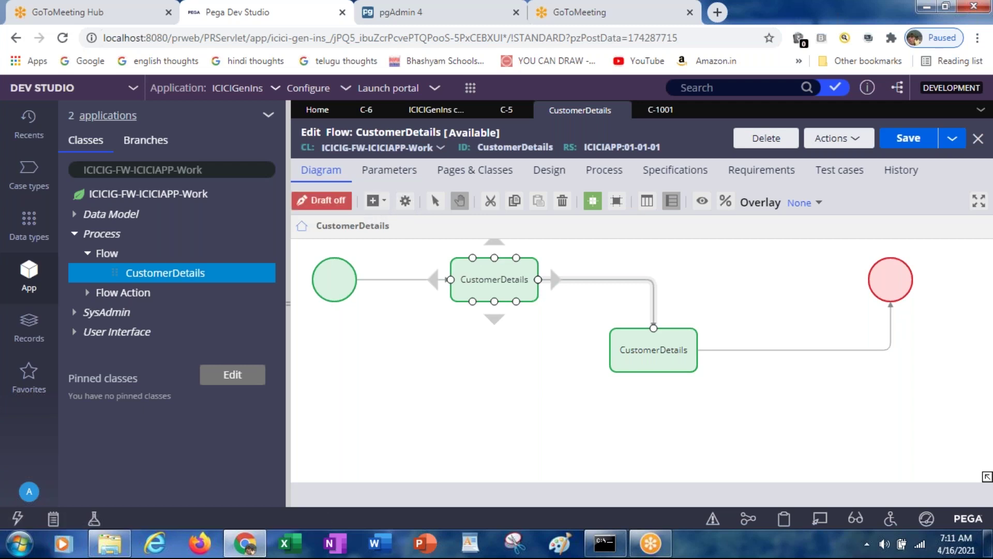
Dismiss the add-shape list without adding anything and switch back to case C-1001
{"action": "left_click", "coordinate": [385, 203]}
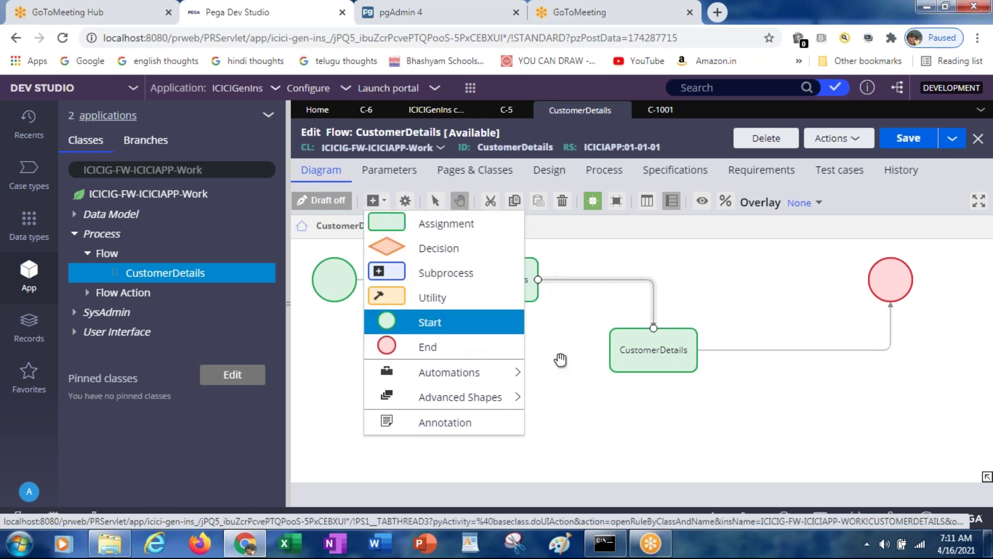
{"action": "left_click", "coordinate": [597, 404]}
{"action": "left_click", "coordinate": [463, 263]}
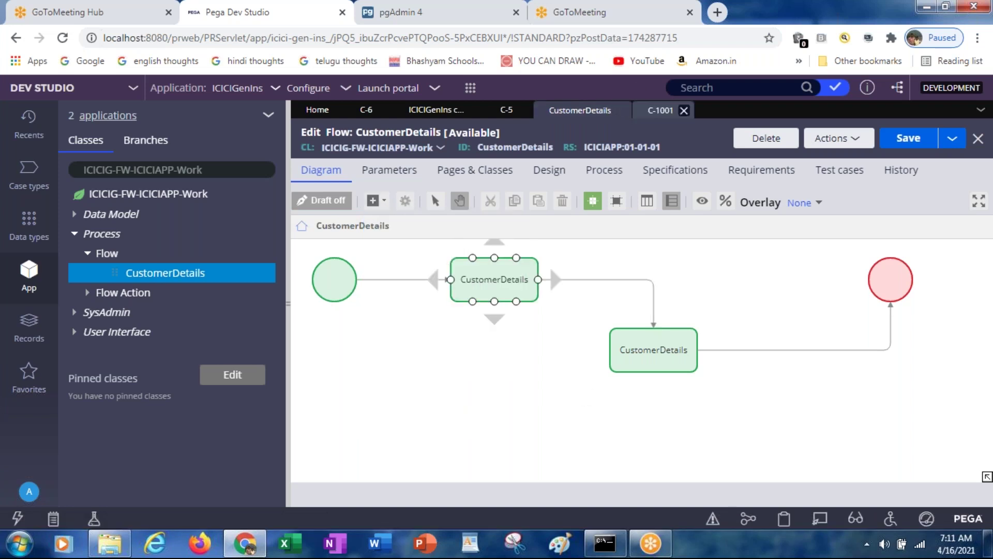
{"action": "left_click", "coordinate": [660, 110]}
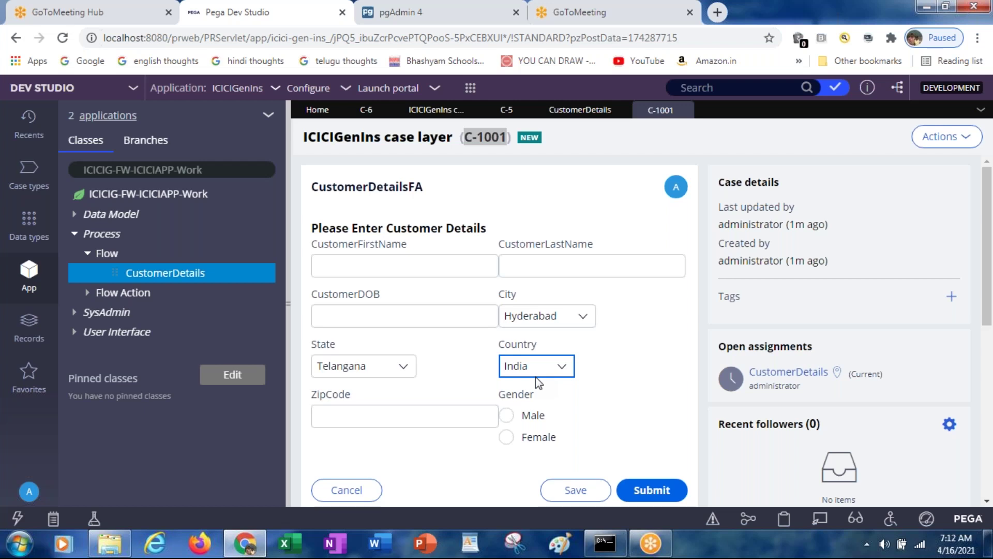
In File Explorer on Local Disk (C:), open PEGA8.5\PRPCPersonalEdition\pgsql\pgAdmin 4\bin
{"action": "left_click", "coordinate": [108, 542]}
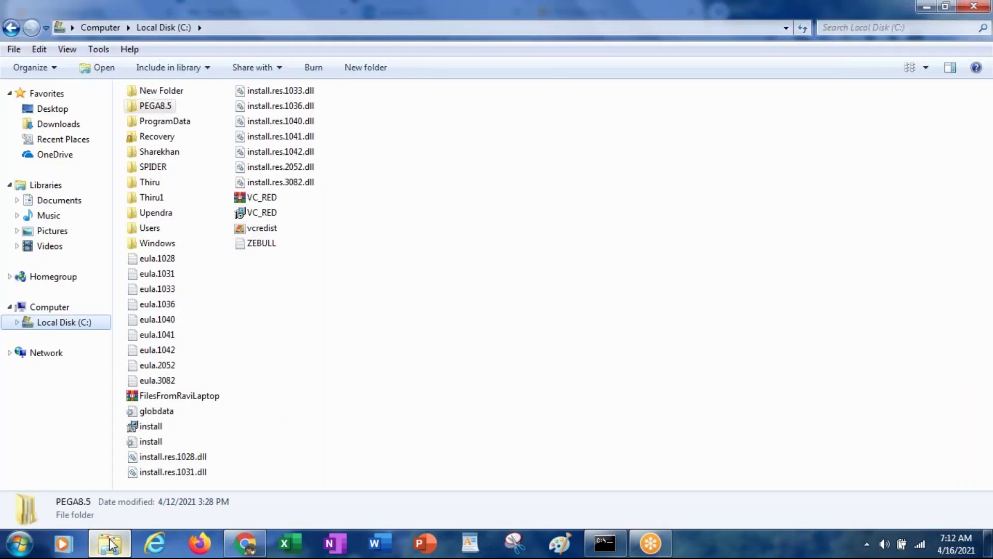
{"action": "left_click", "coordinate": [108, 541]}
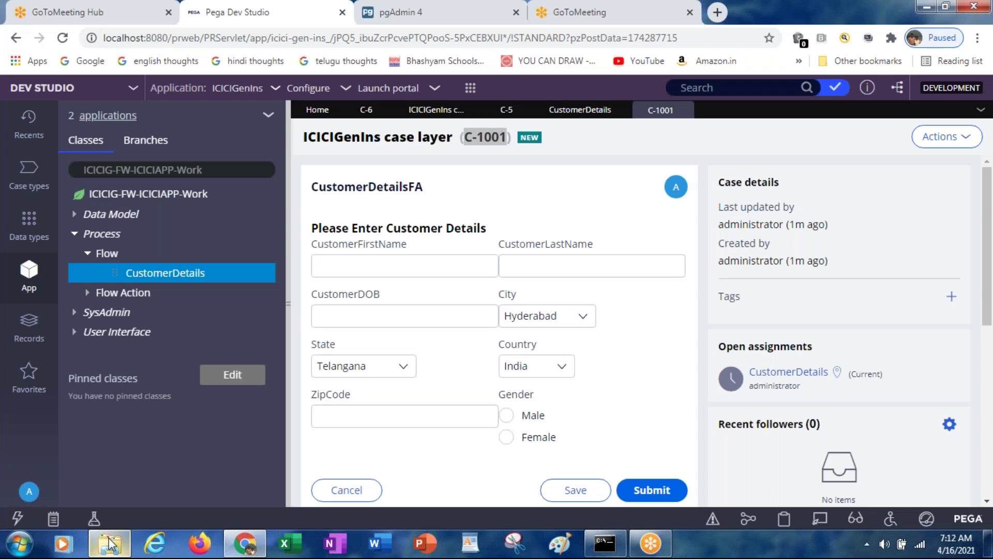
{"action": "left_click", "coordinate": [109, 542]}
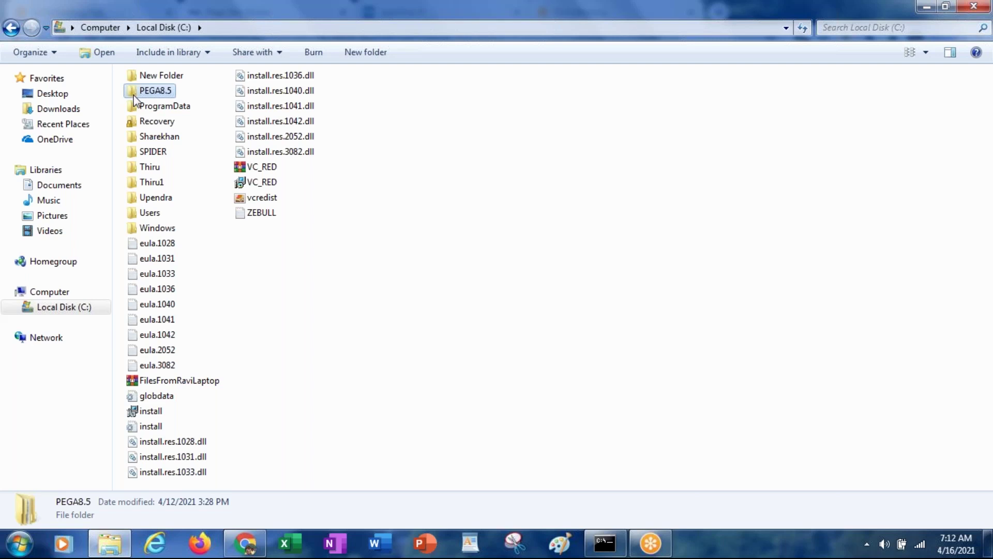
{"action": "double_click", "coordinate": [135, 95]}
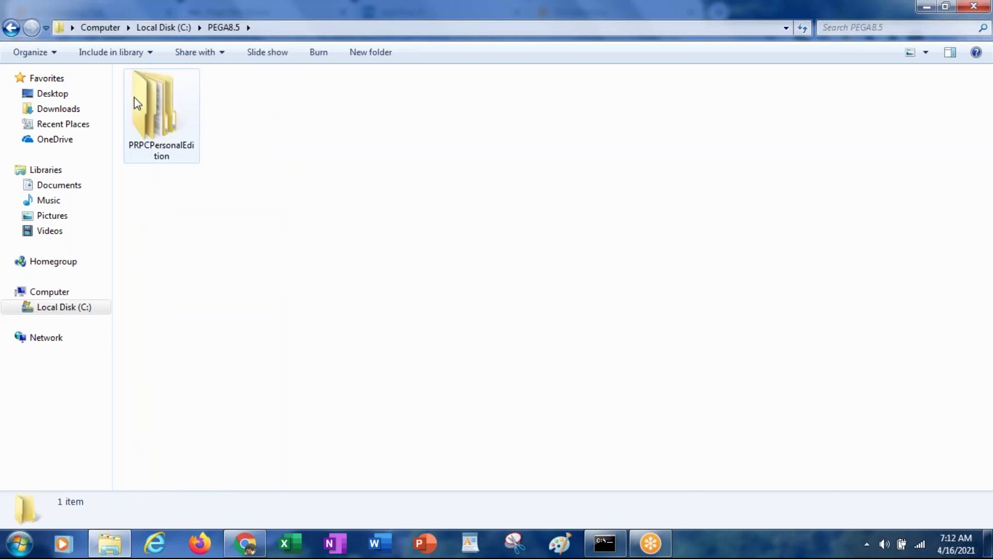
{"action": "double_click", "coordinate": [156, 122]}
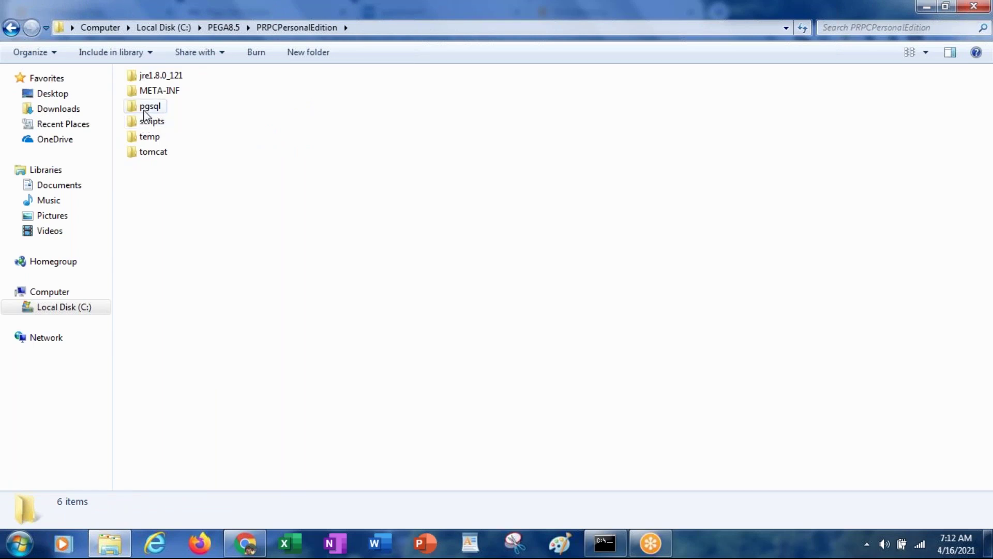
{"action": "double_click", "coordinate": [146, 109]}
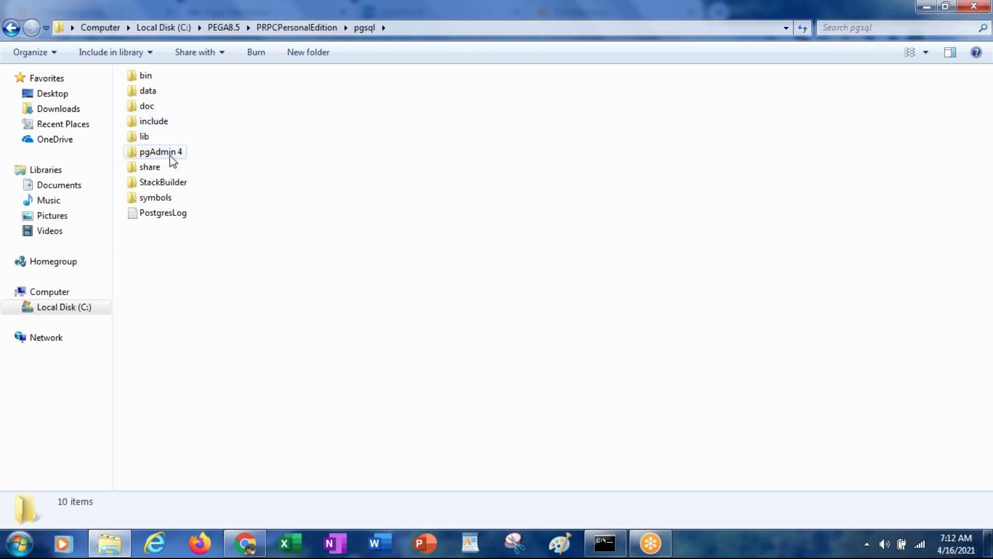
{"action": "double_click", "coordinate": [171, 154]}
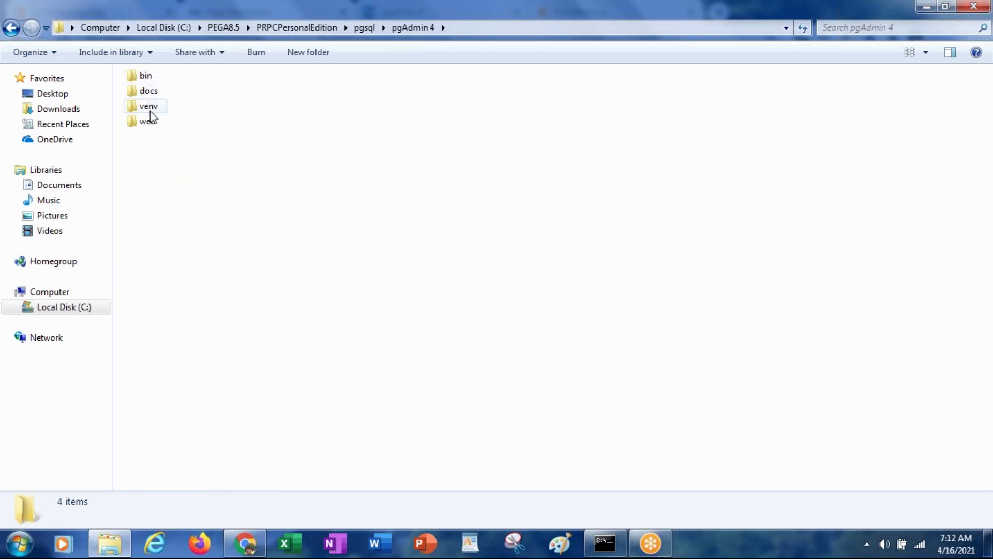
{"action": "double_click", "coordinate": [145, 78]}
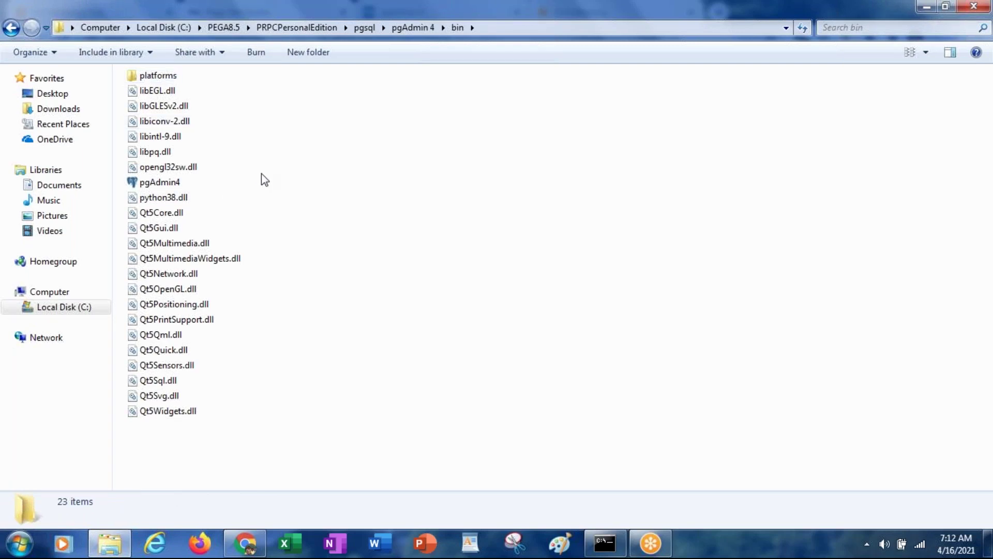
Re-navigate from PEGA8.5 down to the bin folder and right-click the pgAdmin4 application
{"action": "left_click", "coordinate": [224, 27]}
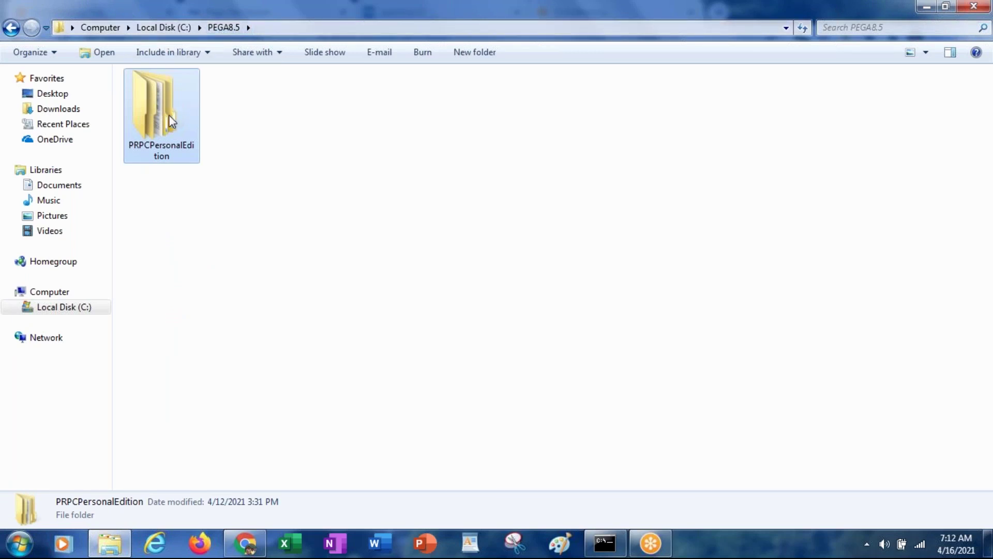
{"action": "double_click", "coordinate": [170, 122]}
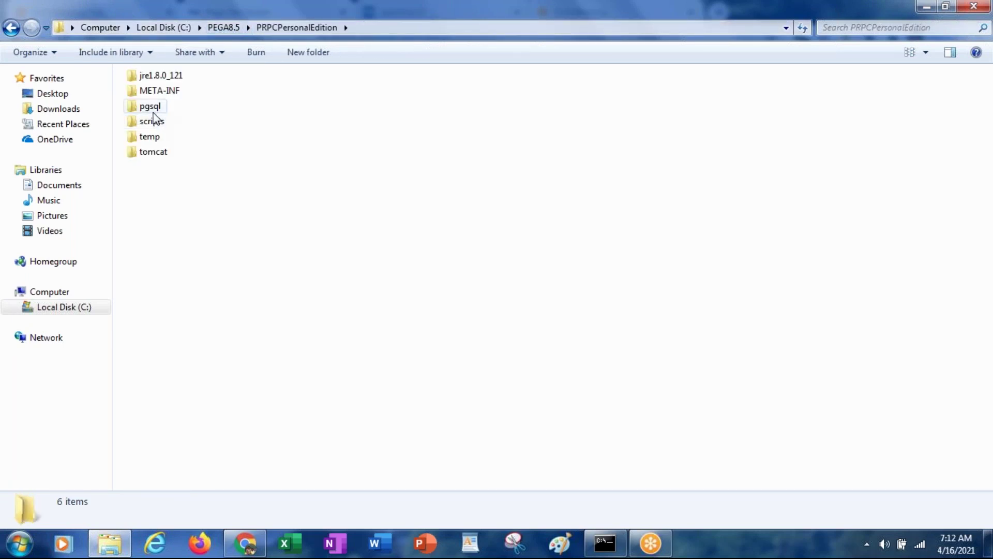
{"action": "double_click", "coordinate": [154, 111]}
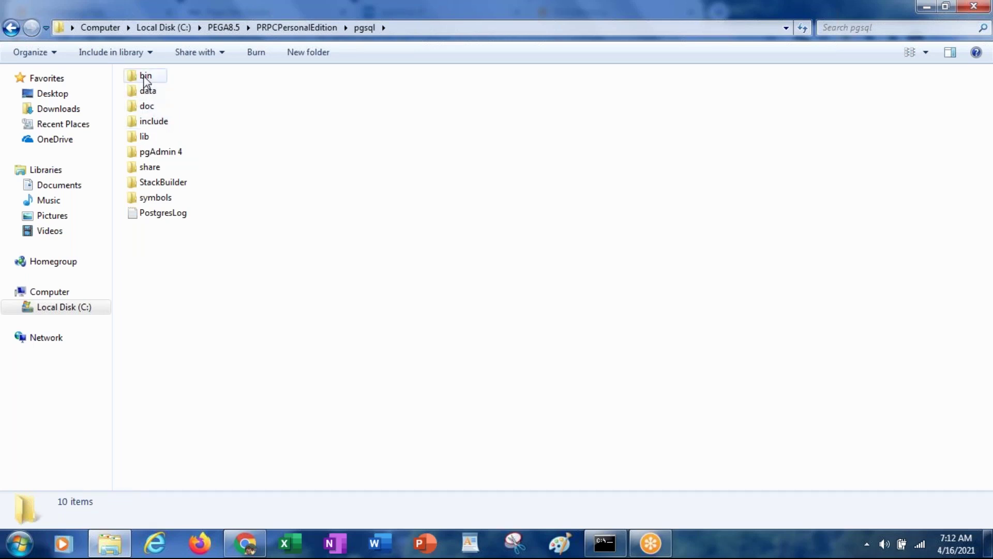
{"action": "left_click", "coordinate": [163, 156]}
{"action": "double_click", "coordinate": [163, 157]}
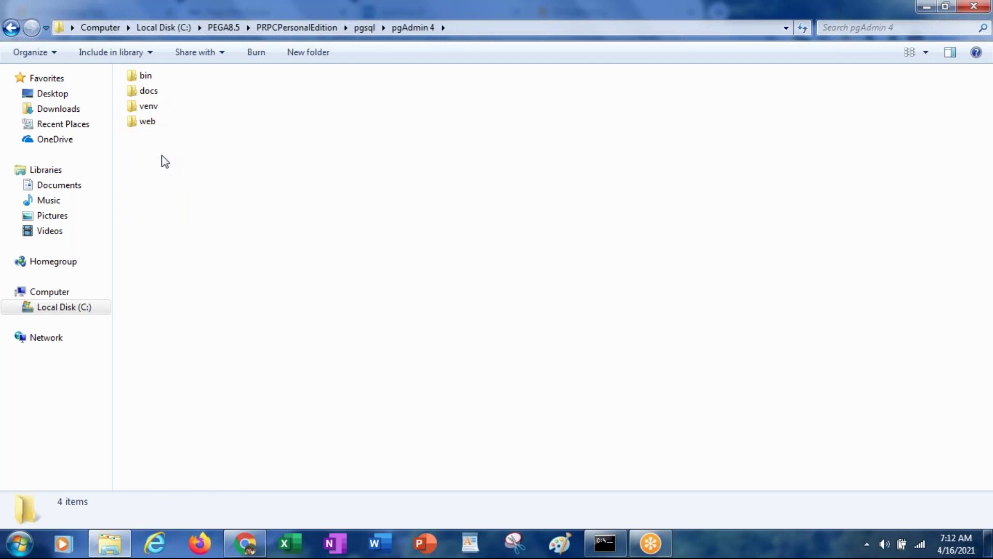
{"action": "left_click", "coordinate": [146, 82]}
{"action": "double_click", "coordinate": [146, 78]}
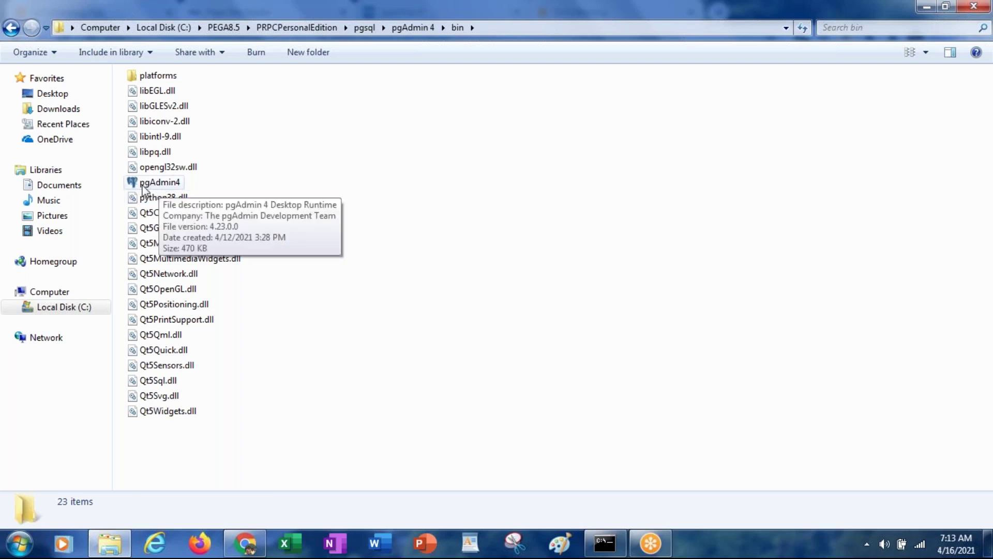
{"action": "left_click", "coordinate": [144, 190]}
{"action": "right_click", "coordinate": [143, 186]}
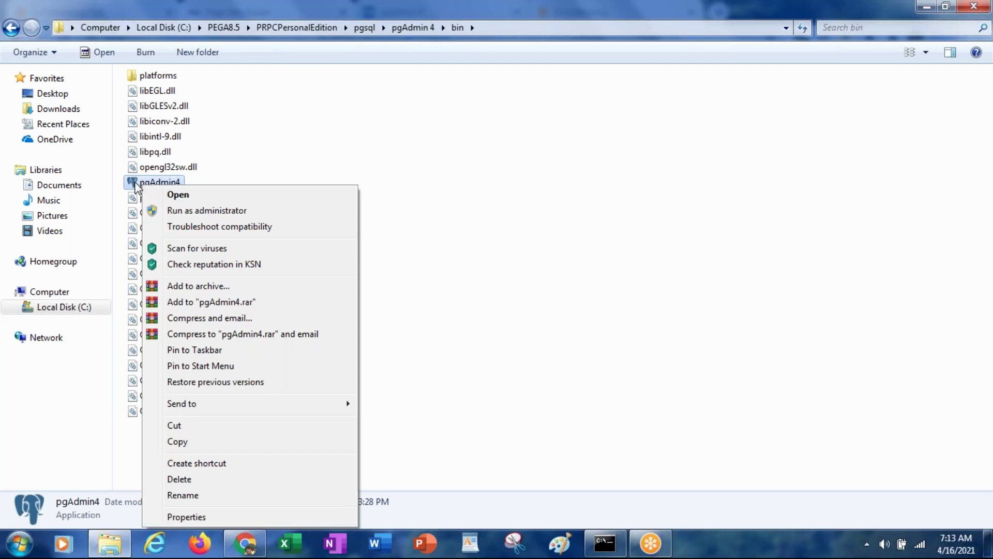
Create a pgAdmin4 shortcut in the bin folder, then delete it
{"action": "left_click", "coordinate": [137, 187]}
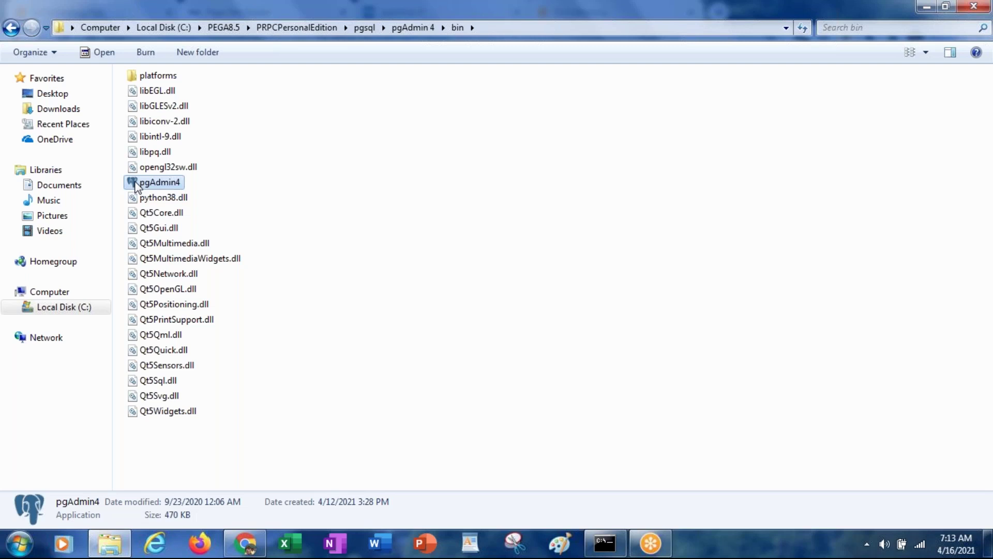
{"action": "right_click", "coordinate": [137, 188]}
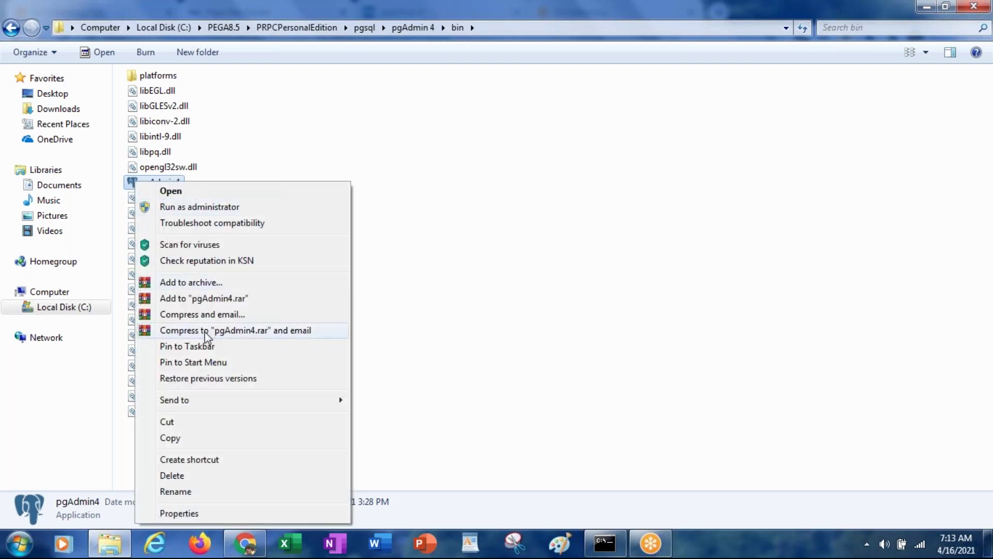
{"action": "mouse_move", "coordinate": [212, 408]}
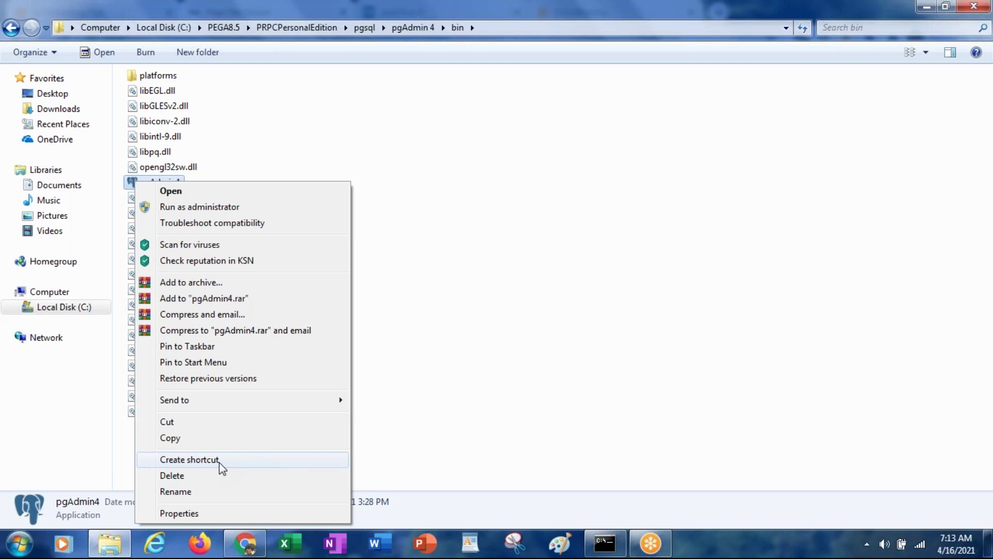
{"action": "left_click", "coordinate": [220, 466]}
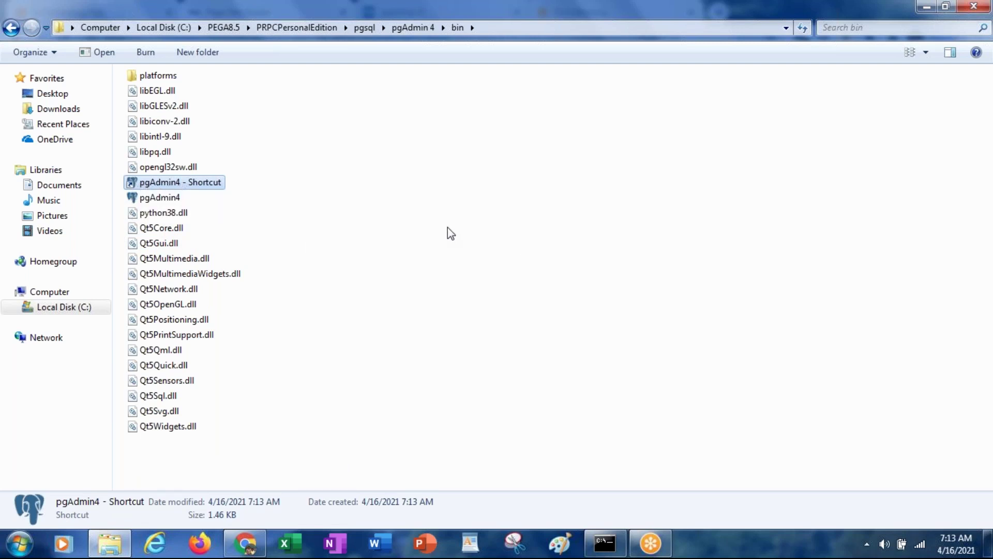
{"action": "key", "text": "Delete"}
{"action": "key", "text": "Return"}
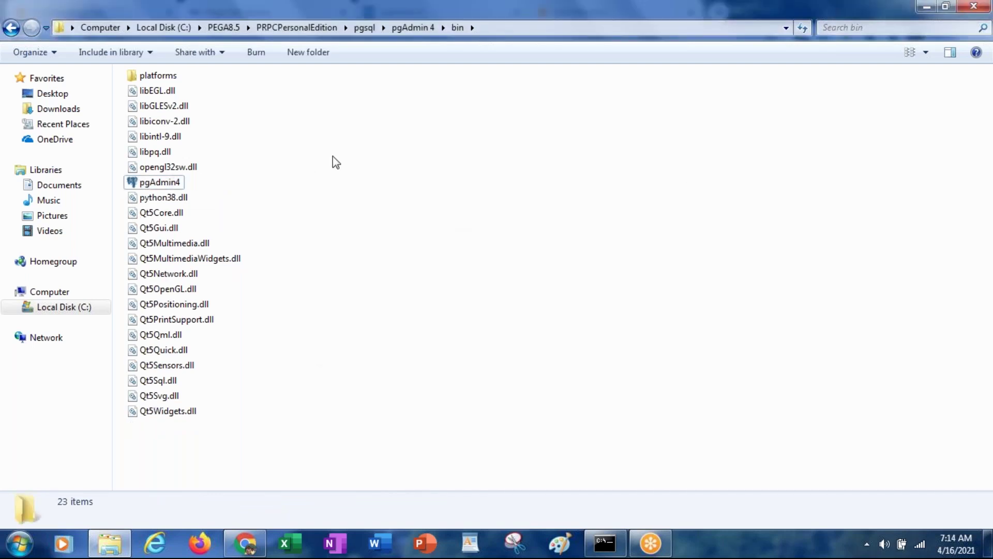
Send a pgAdmin4 shortcut to the Desktop and show the desktop
{"action": "right_click", "coordinate": [172, 184]}
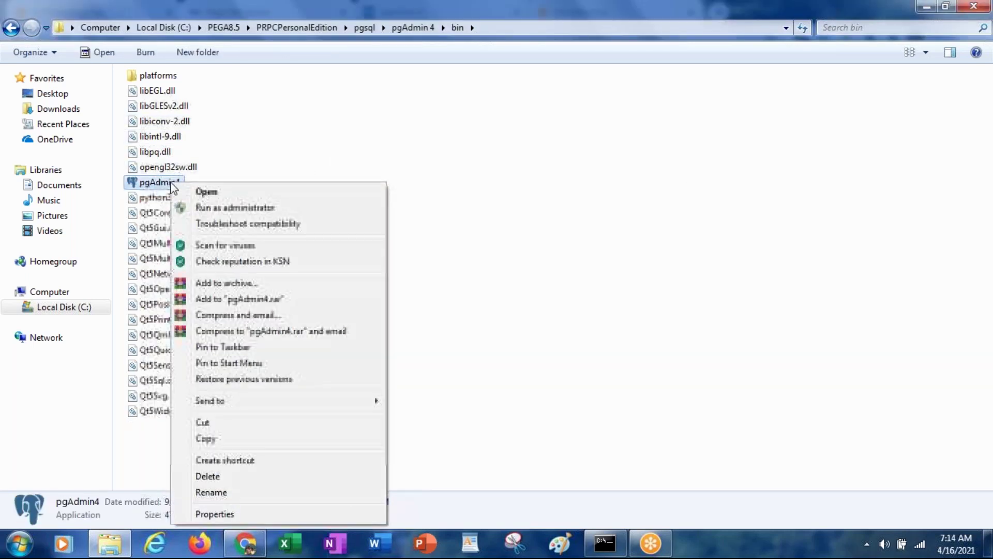
{"action": "mouse_move", "coordinate": [279, 401]}
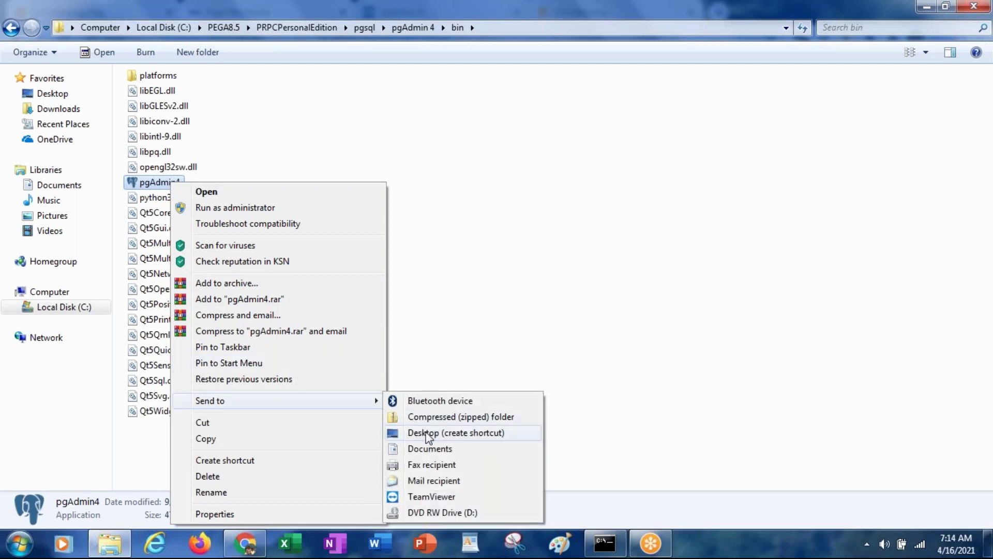
{"action": "left_click", "coordinate": [607, 374]}
{"action": "left_click", "coordinate": [609, 375]}
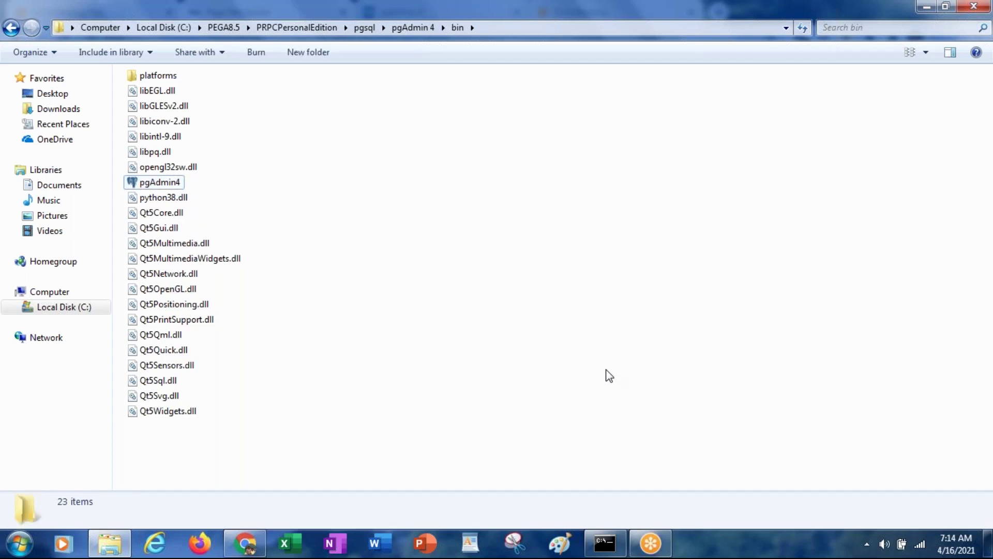
{"action": "key", "text": "super+d"}
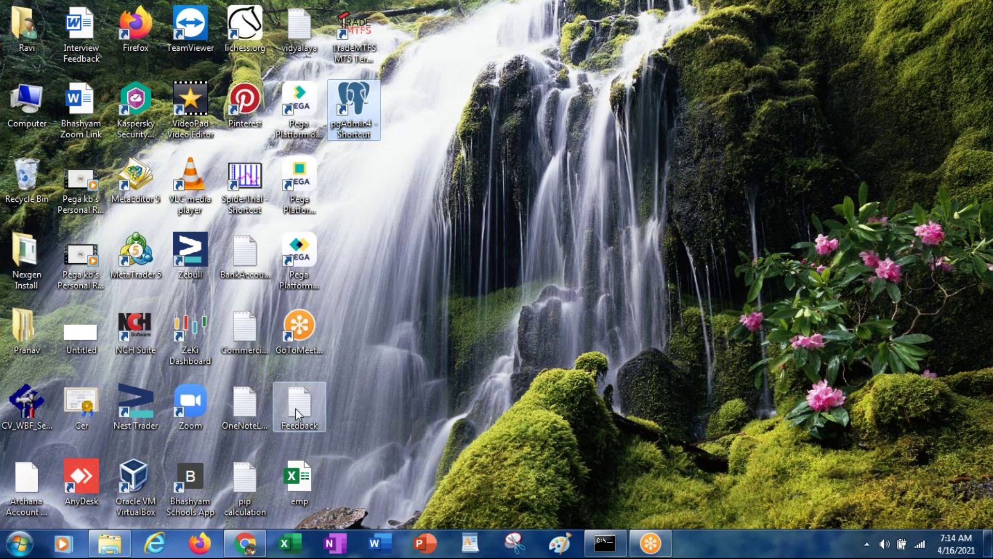
Close Chrome's GoToMeeting Hub tab, switch to the pgAdmin 4 tab and collapse Servers
{"action": "left_click", "coordinate": [250, 548]}
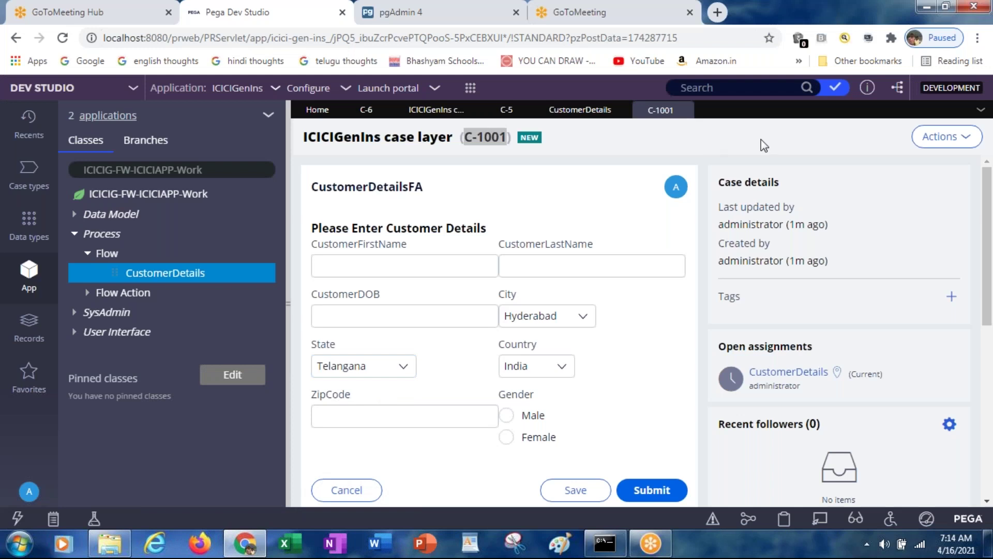
{"action": "left_click", "coordinate": [168, 13]}
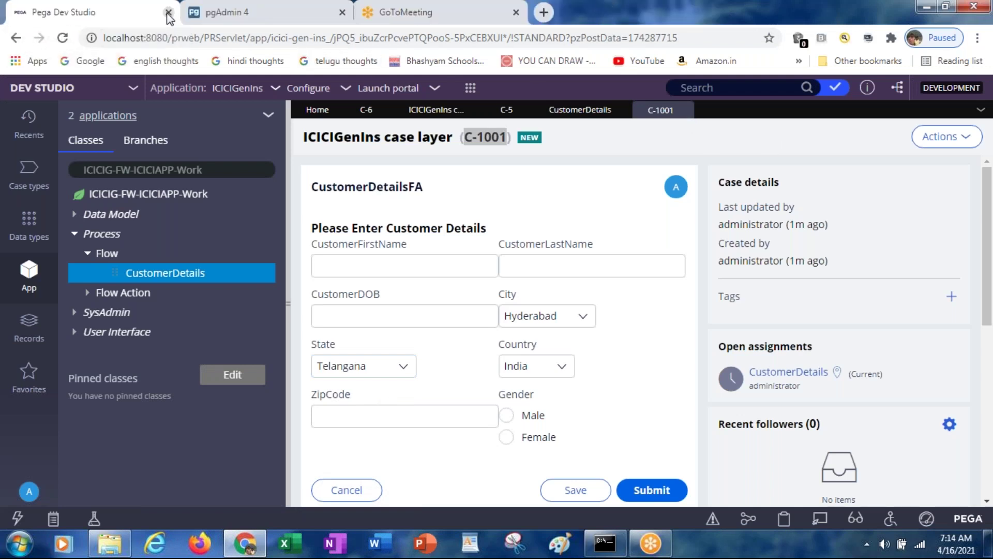
{"action": "left_click", "coordinate": [228, 21]}
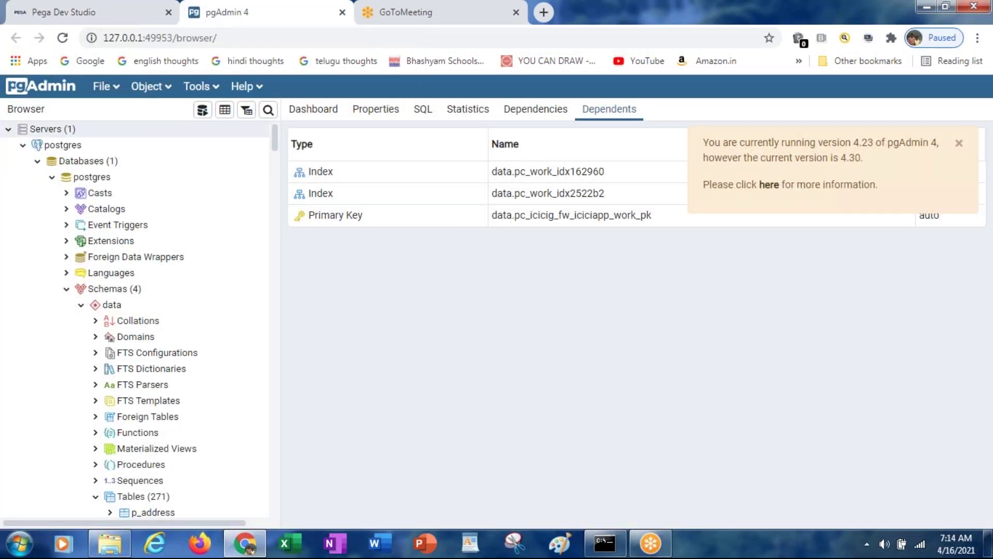
{"action": "left_click", "coordinate": [9, 129]}
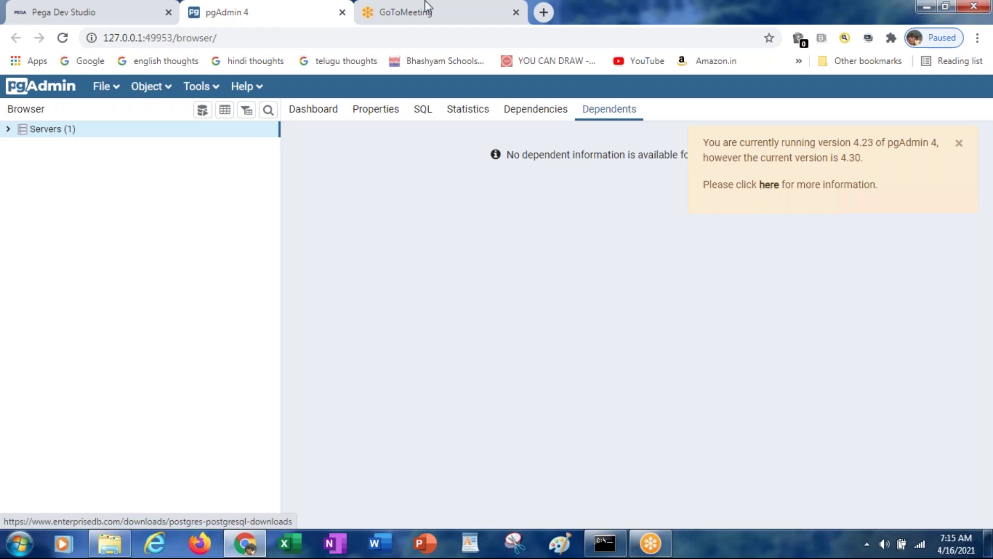
Select the pgAdmin page address in the browser's address bar
{"action": "left_click", "coordinate": [251, 38]}
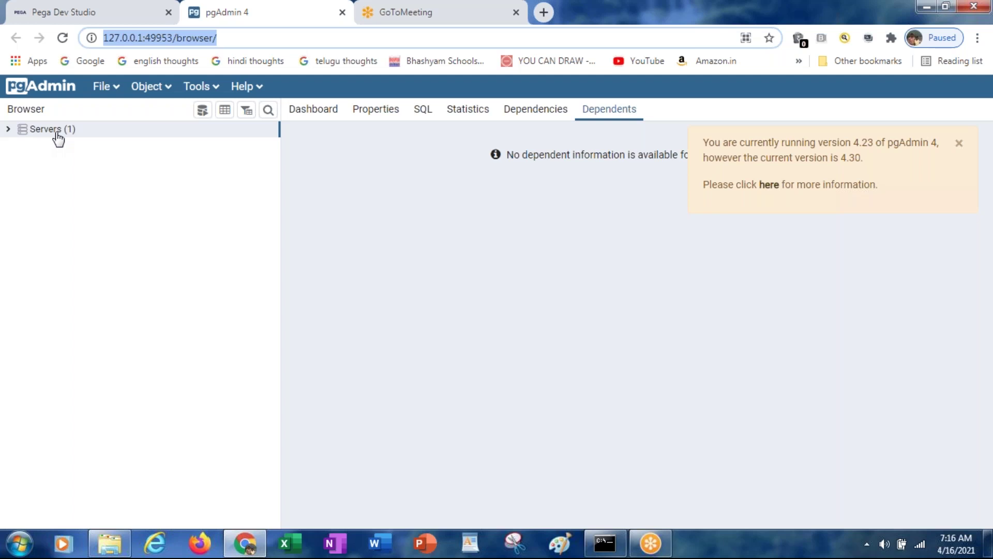
{"action": "right_click", "coordinate": [41, 132]}
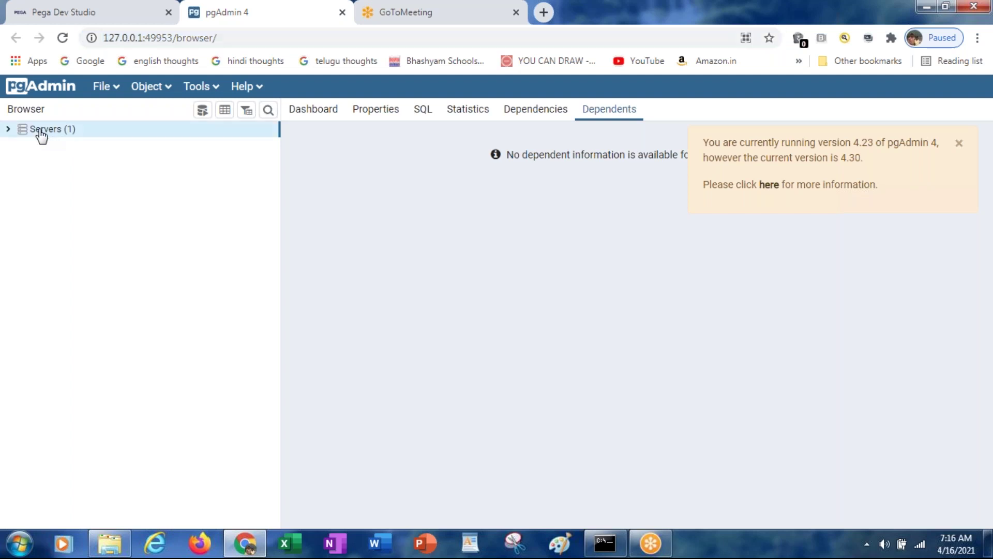
{"action": "mouse_move", "coordinate": [96, 155]}
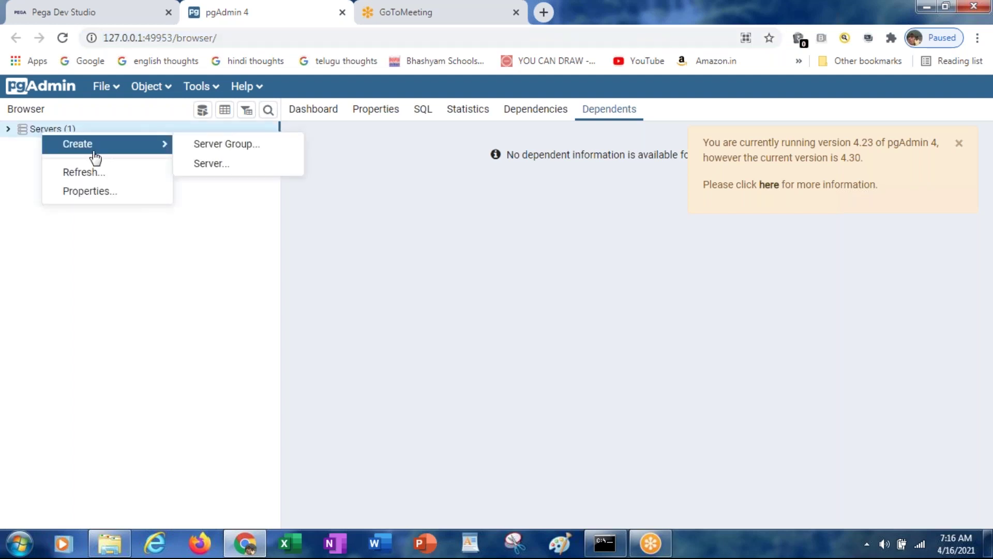
{"action": "left_click", "coordinate": [207, 165]}
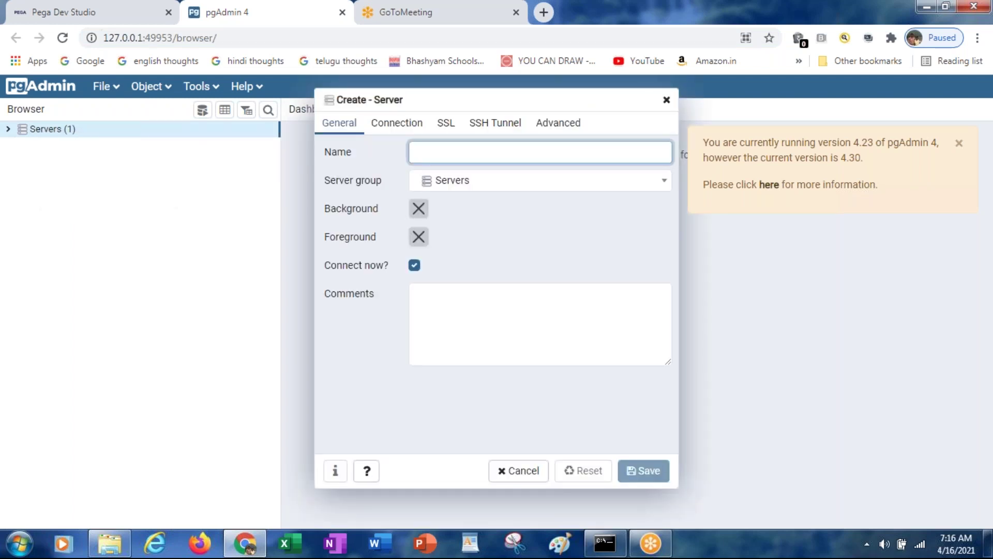
{"action": "left_click", "coordinate": [446, 153]}
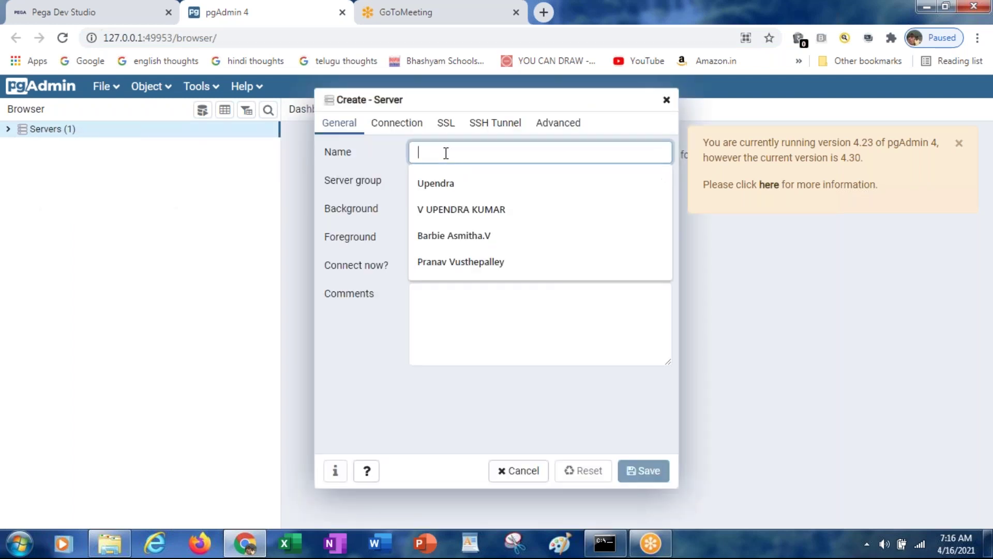
{"action": "key", "text": "BackSpace"}
{"action": "key", "text": "BackSpace"}
{"action": "key", "text": "BackSpace"}
{"action": "key", "text": "BackSpace"}
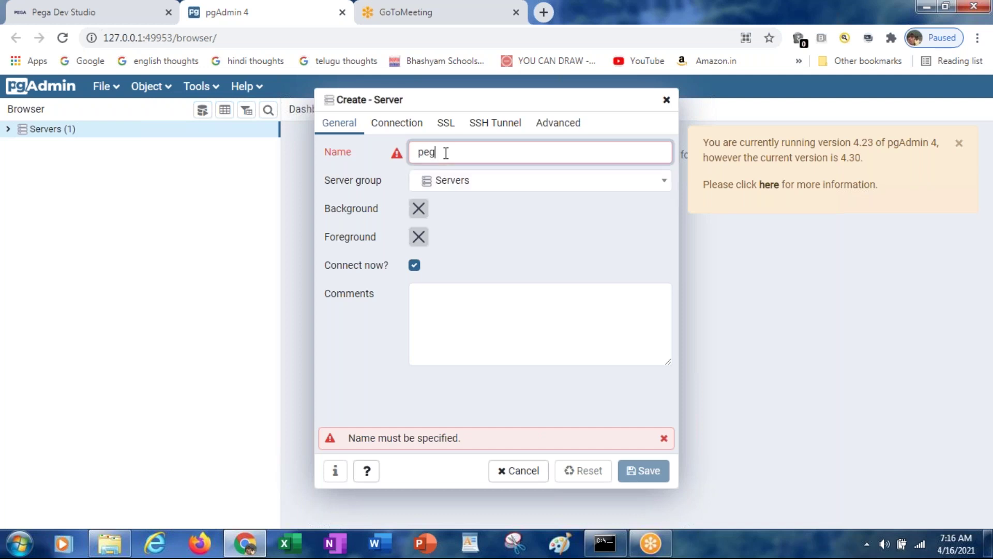
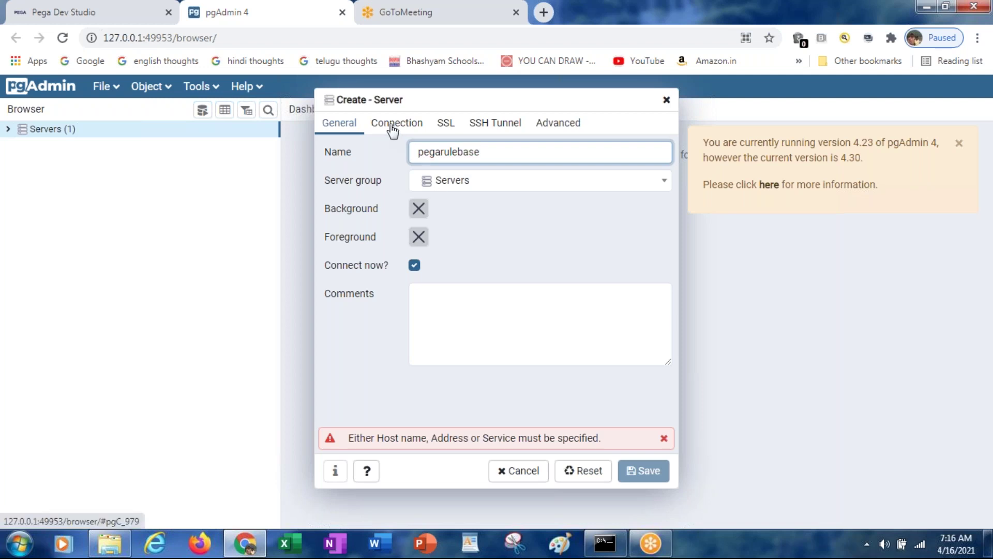
{"action": "left_click", "coordinate": [393, 130]}
{"action": "left_click", "coordinate": [432, 149]}
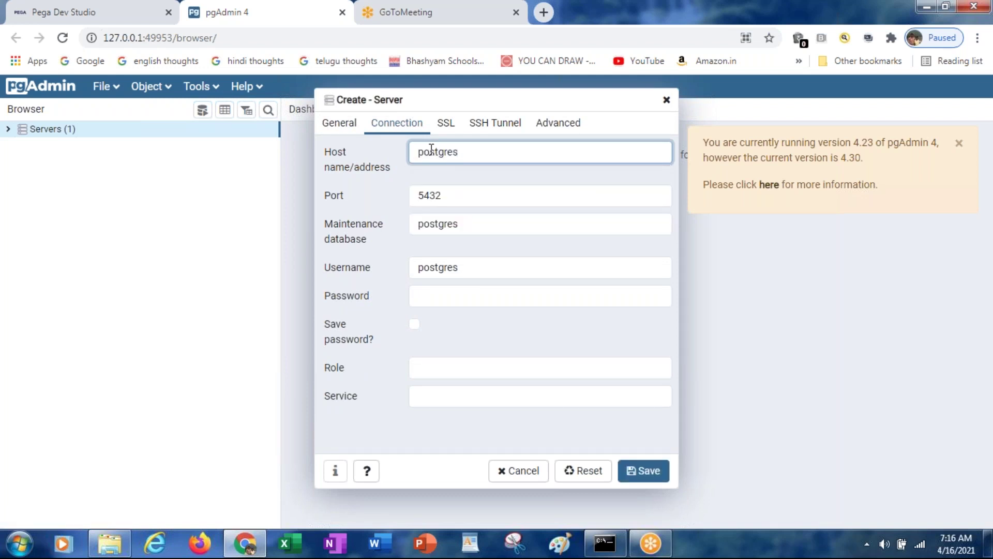
{"action": "left_click", "coordinate": [436, 293]}
{"action": "type", "text": "postgres"}
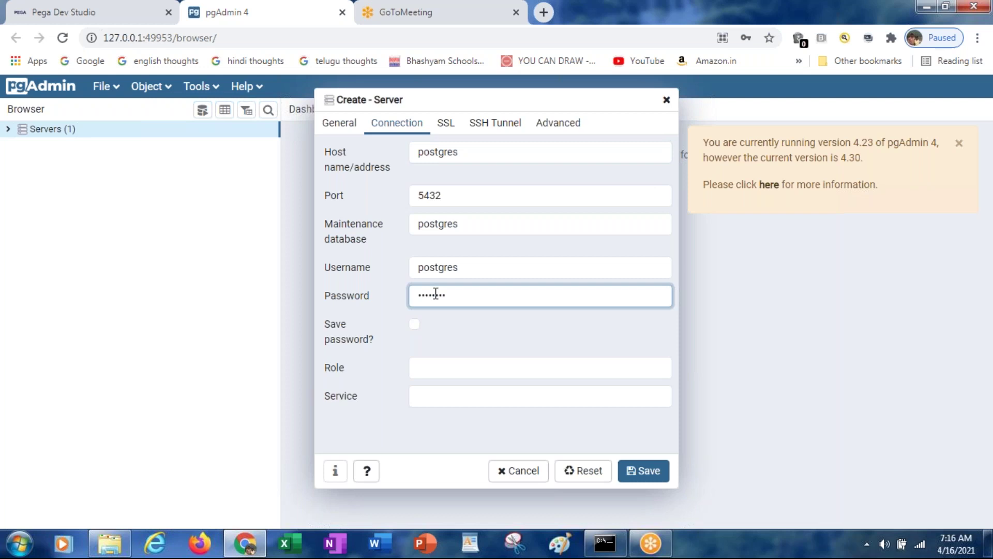
{"action": "left_click", "coordinate": [450, 129]}
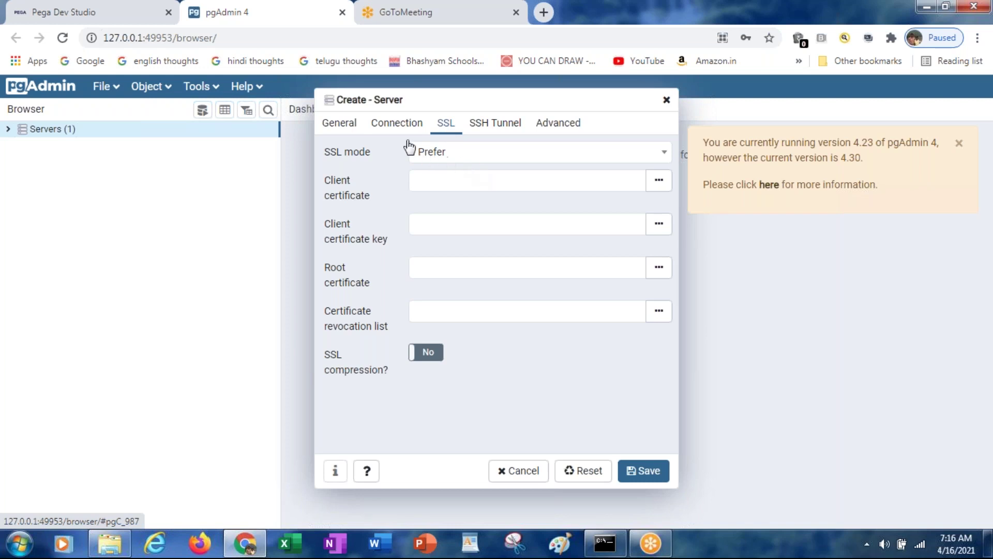
{"action": "left_click", "coordinate": [396, 124]}
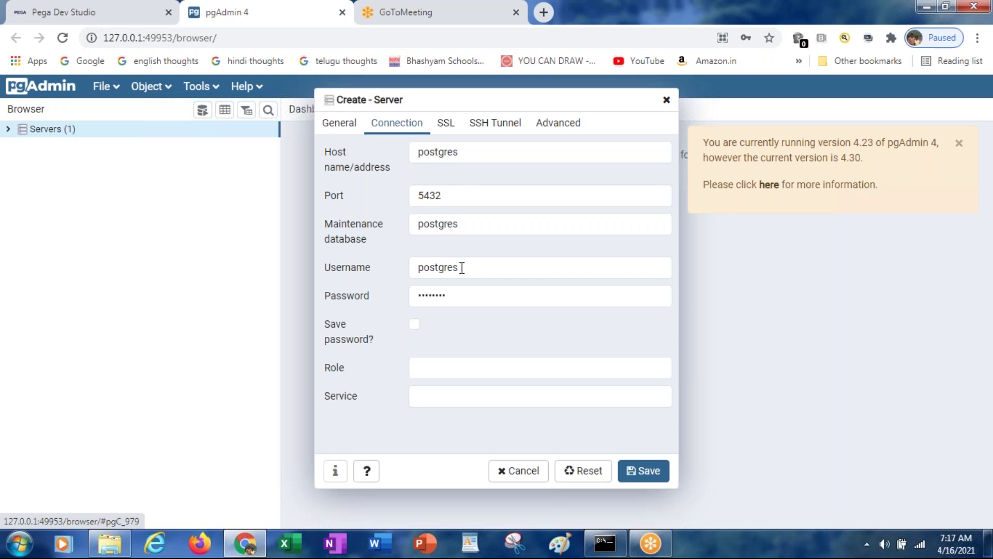
{"action": "left_click", "coordinate": [436, 223]}
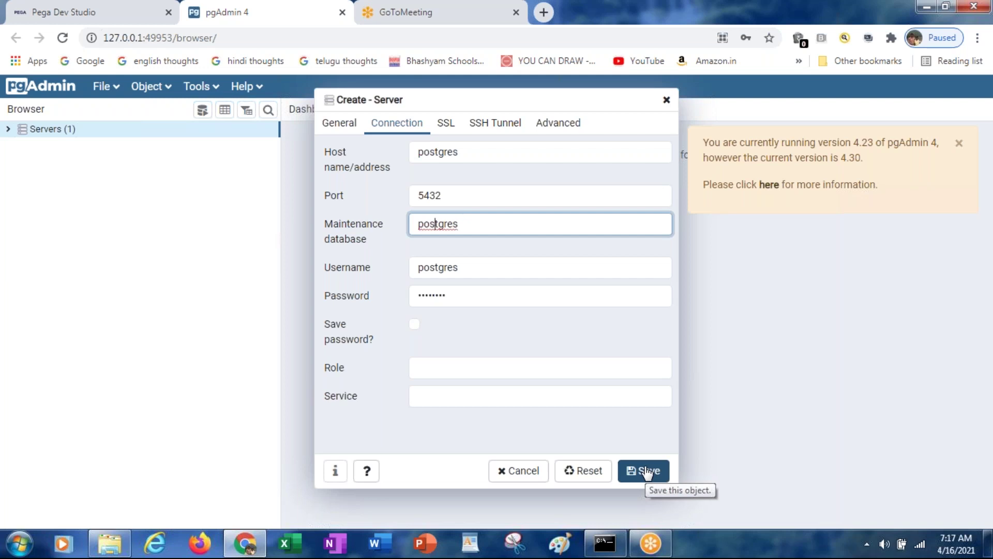
{"action": "key", "text": "Escape"}
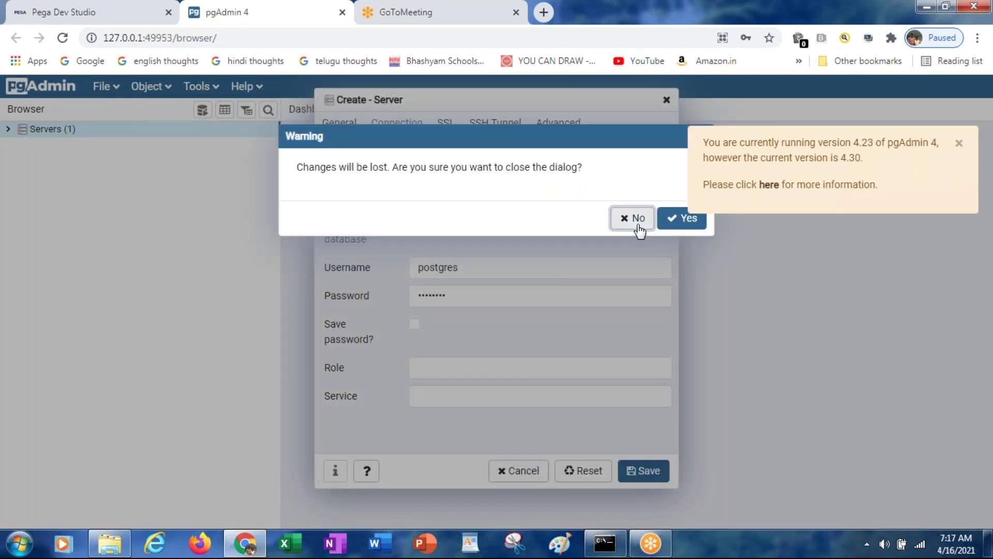
{"action": "left_click", "coordinate": [639, 231]}
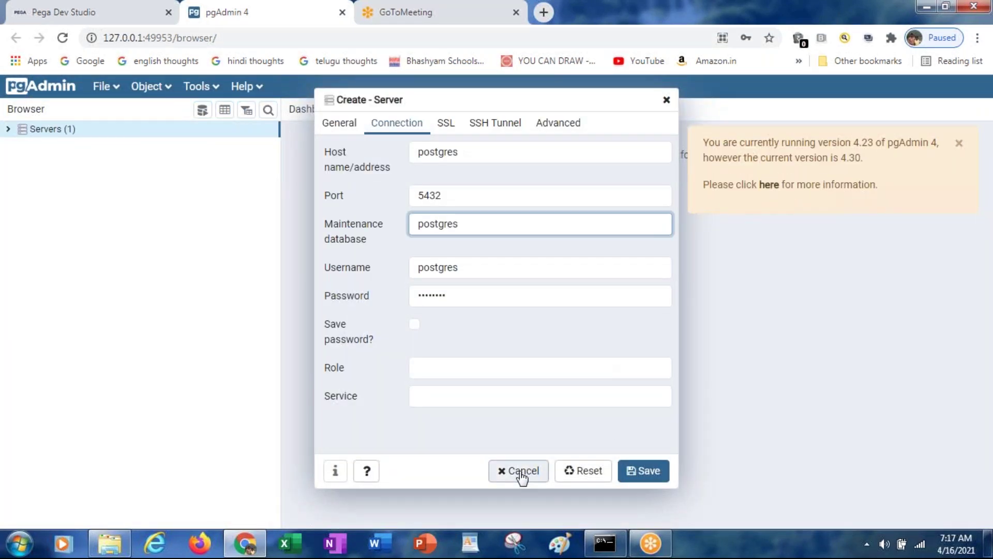
{"action": "left_click", "coordinate": [521, 472]}
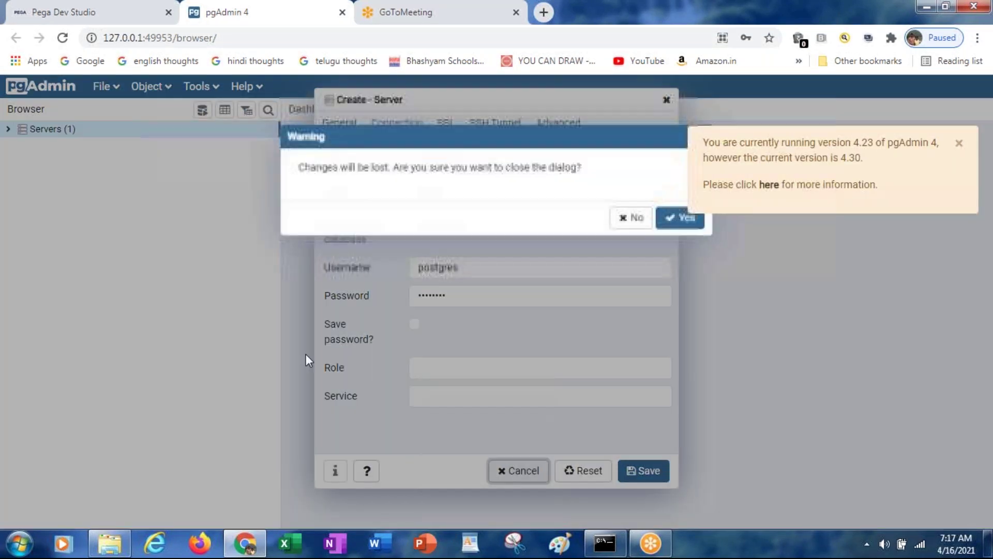
{"action": "left_click", "coordinate": [671, 223]}
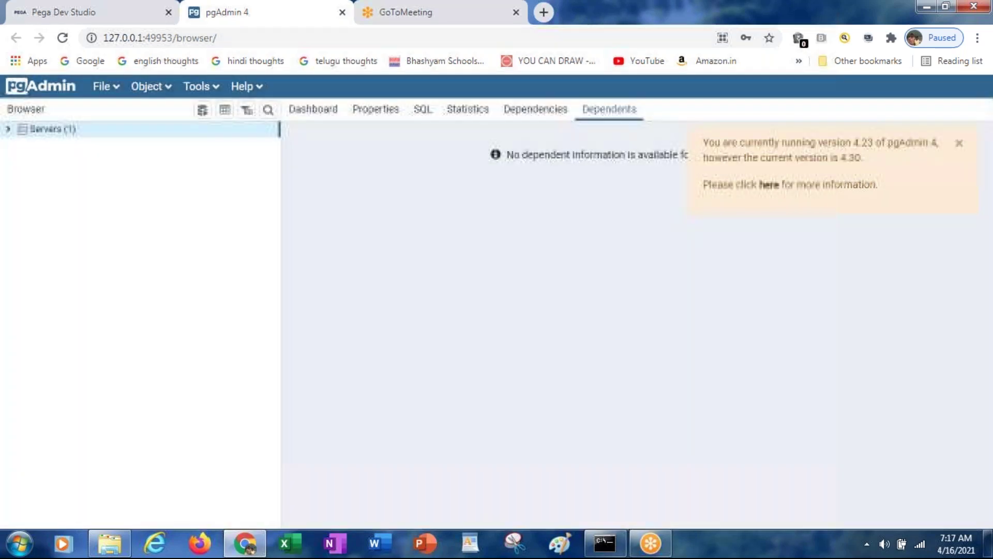
Expand the server's Databases node, declining Chrome's offer to save the password
{"action": "left_click", "coordinate": [8, 129]}
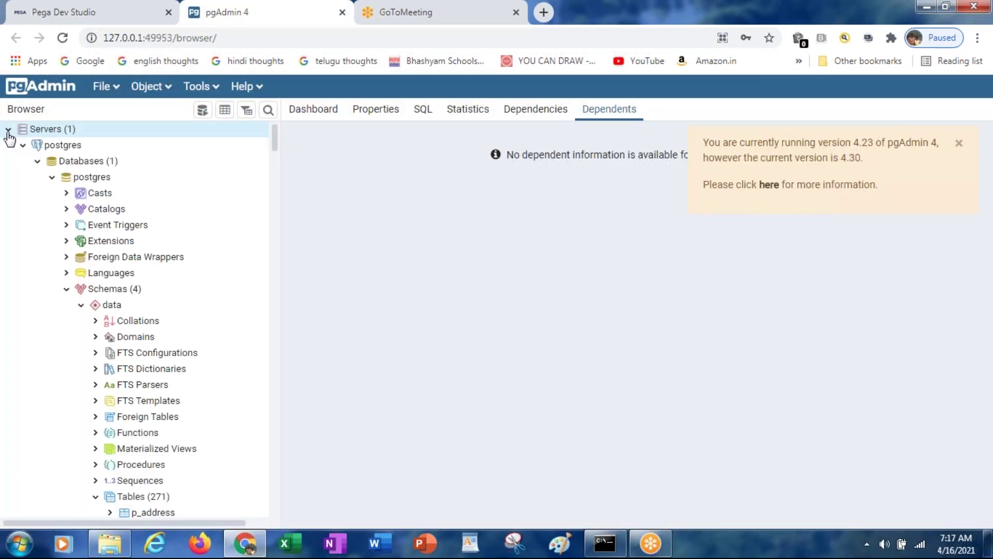
{"action": "left_click", "coordinate": [36, 164]}
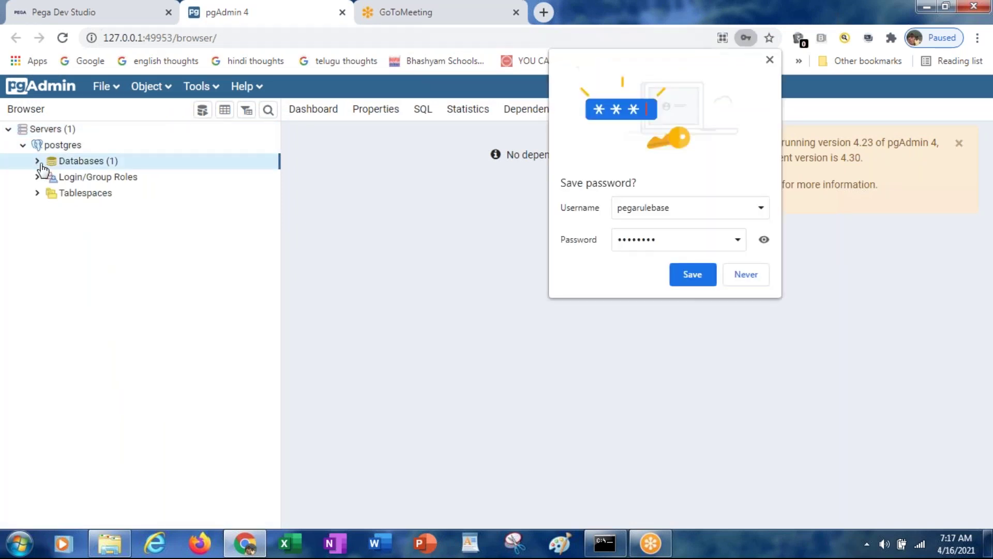
{"action": "left_click", "coordinate": [743, 281]}
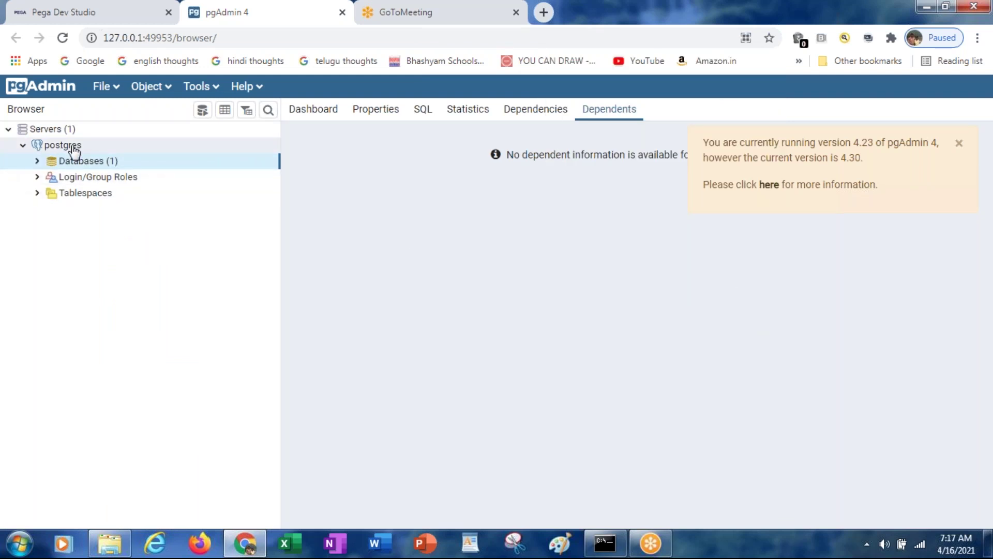
{"action": "left_click", "coordinate": [37, 163]}
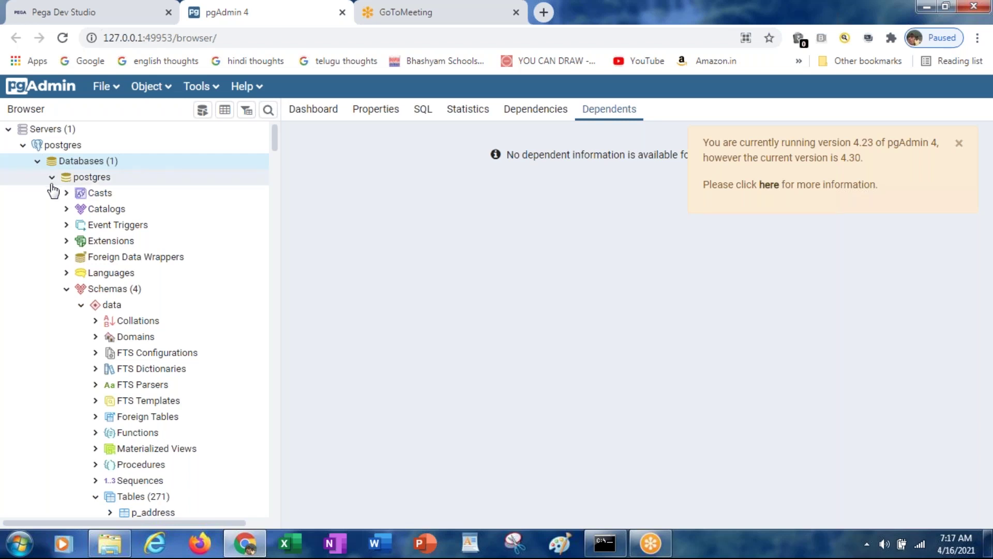
Expand postgres > Schemas (4) and open the data schema with its 271 tables
{"action": "left_click", "coordinate": [82, 308]}
{"action": "left_click", "coordinate": [66, 290]}
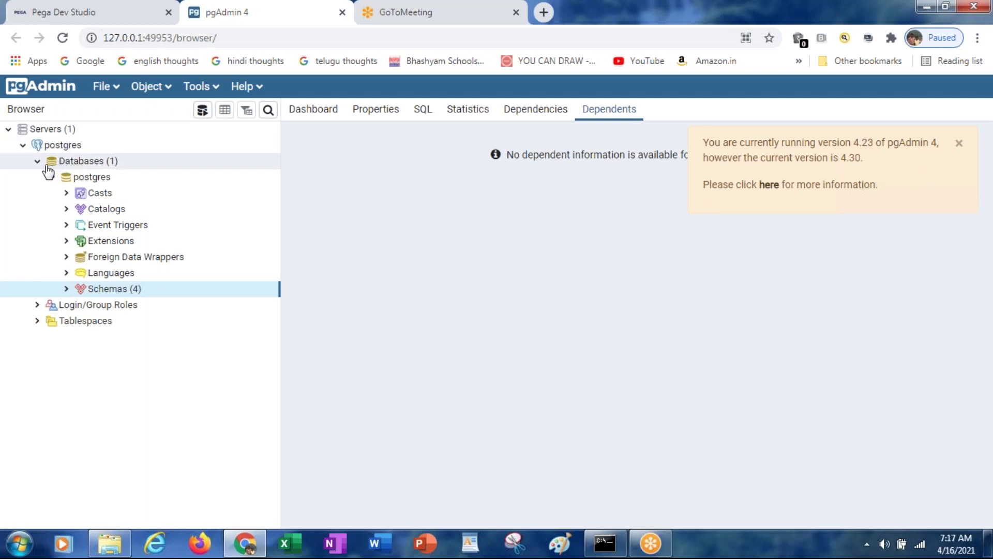
{"action": "left_click", "coordinate": [37, 162]}
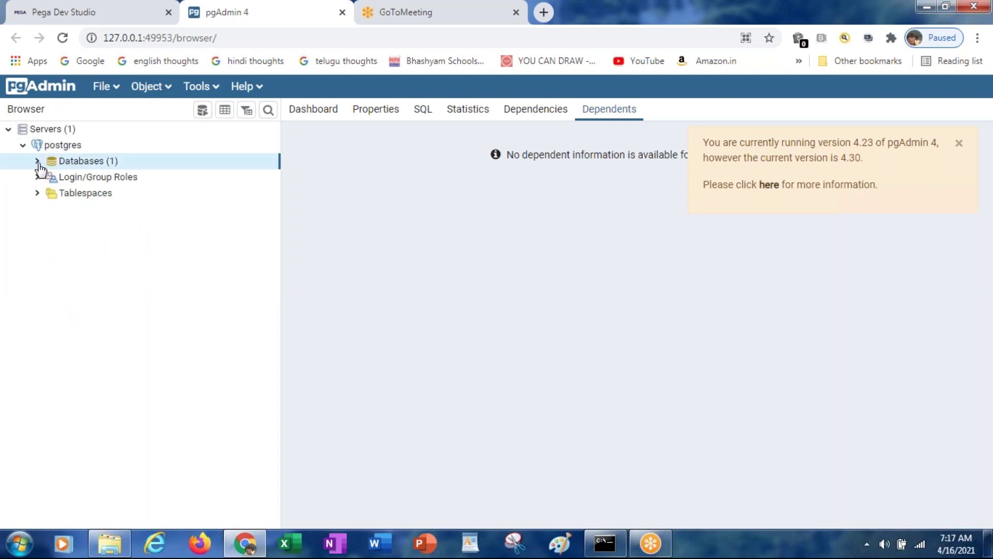
{"action": "left_click", "coordinate": [38, 162]}
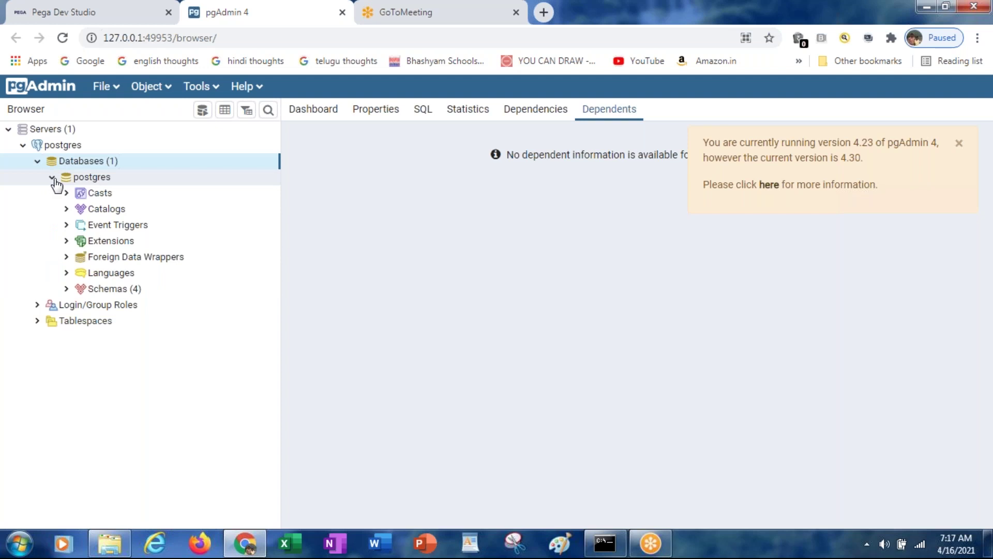
{"action": "left_click", "coordinate": [53, 179]}
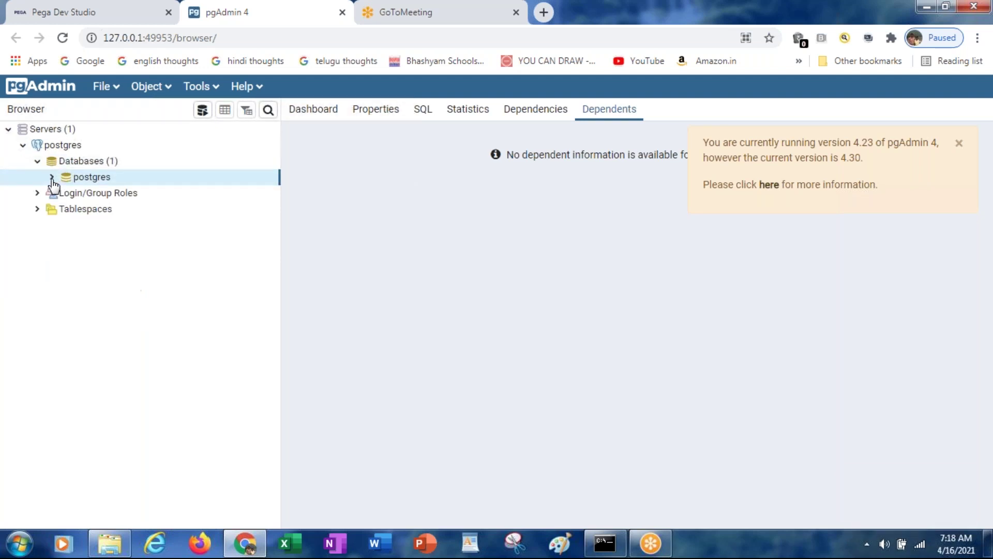
{"action": "left_click", "coordinate": [52, 178]}
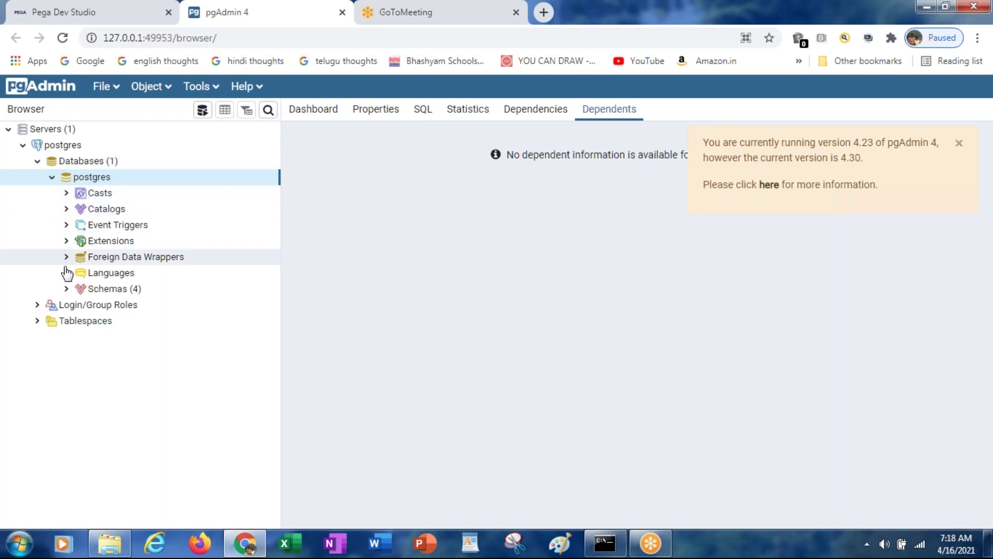
{"action": "left_click", "coordinate": [67, 293]}
{"action": "left_click", "coordinate": [66, 290]}
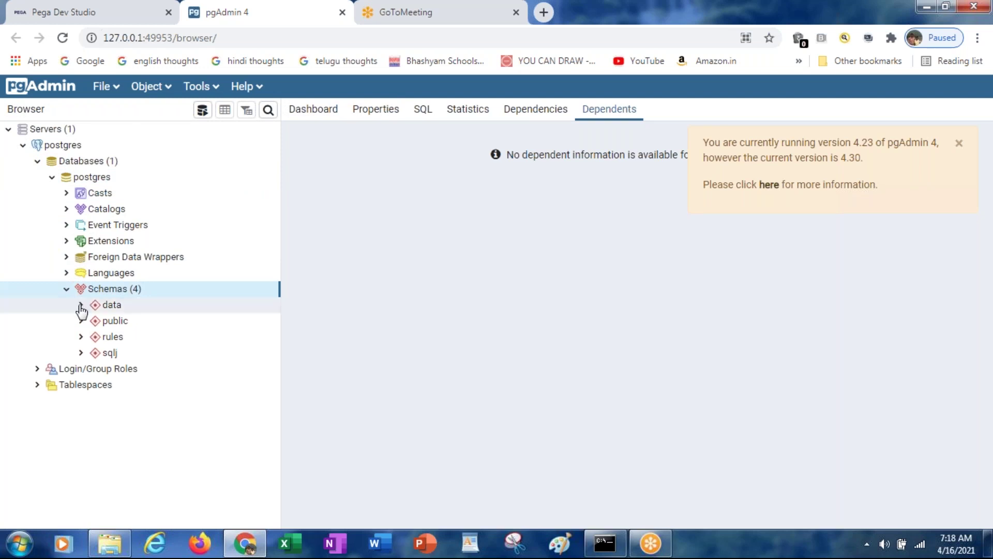
{"action": "left_click", "coordinate": [81, 306]}
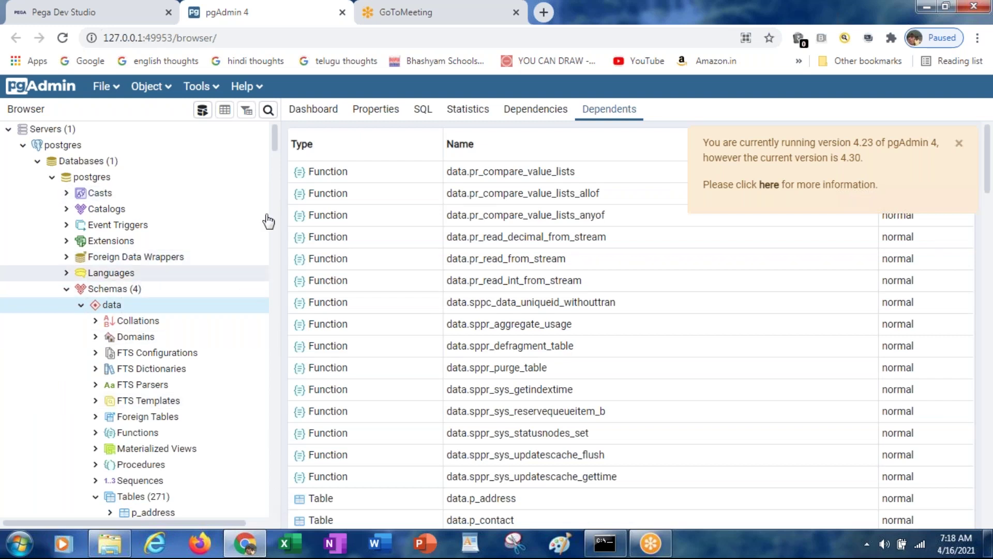
Expand the data schema's Tables (271) list and scroll down toward the pc_icicig_fw_iciciapp_work table
{"action": "left_click_drag", "start_coordinate": [277, 134], "coordinate": [277, 148]}
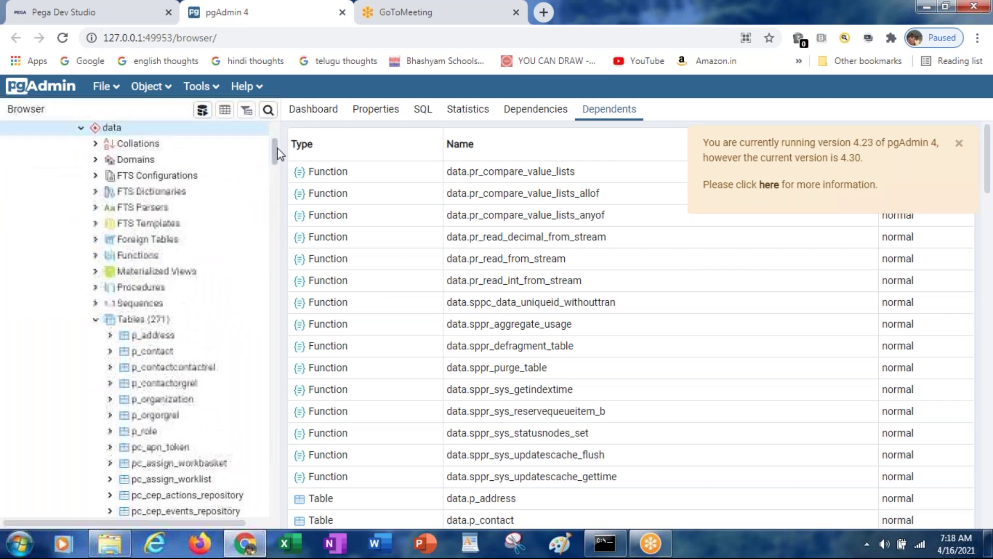
{"action": "left_click", "coordinate": [95, 321]}
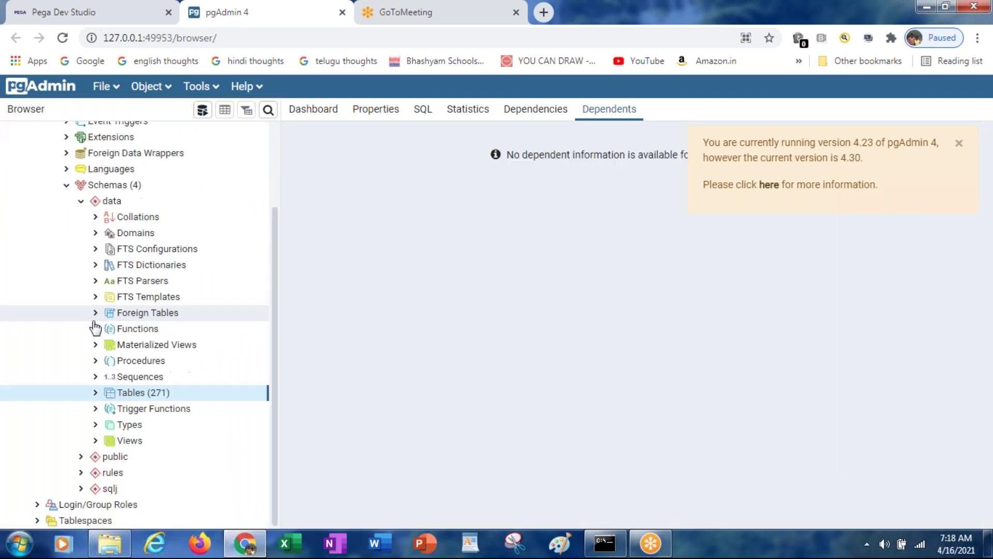
{"action": "left_click", "coordinate": [95, 394]}
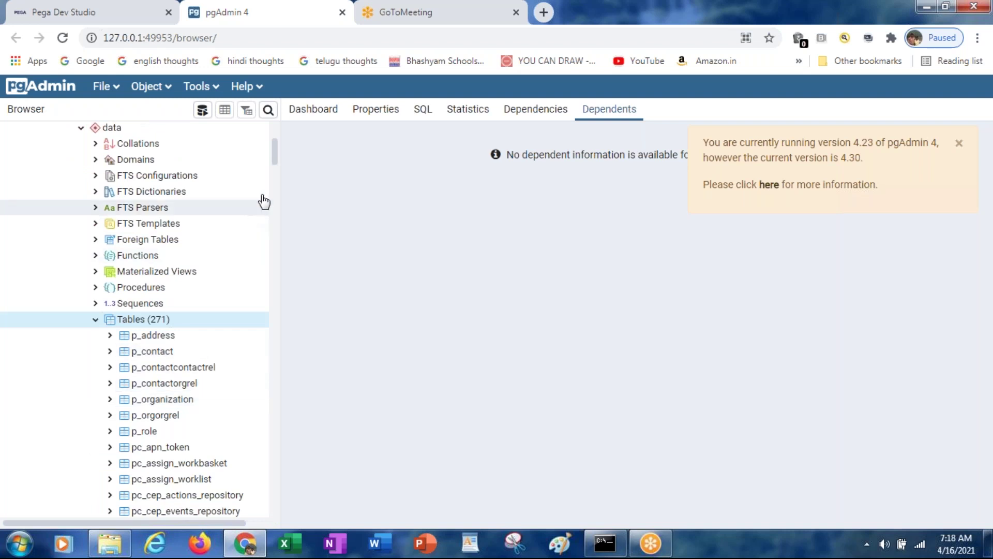
{"action": "left_click_drag", "start_coordinate": [276, 158], "coordinate": [279, 172]}
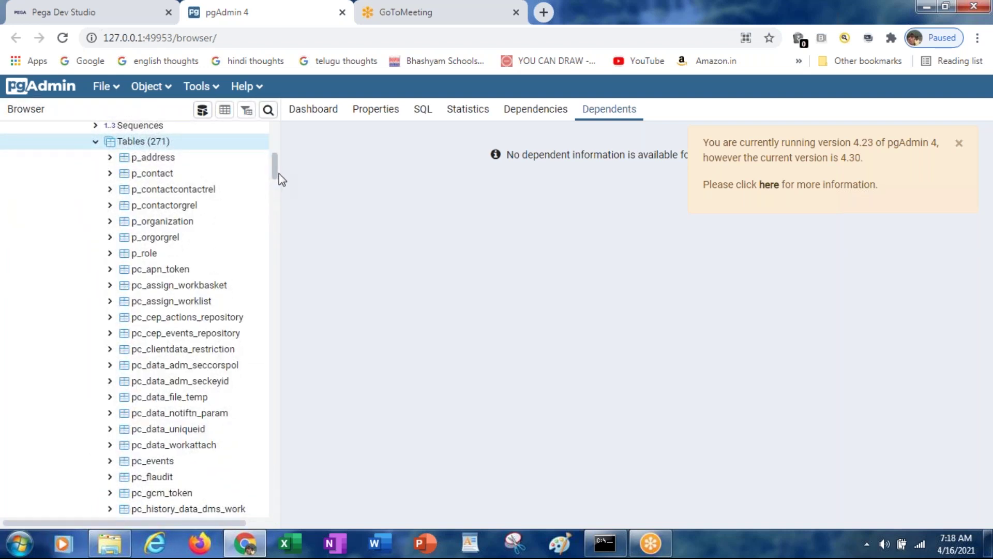
{"action": "left_click_drag", "start_coordinate": [278, 173], "coordinate": [281, 205]}
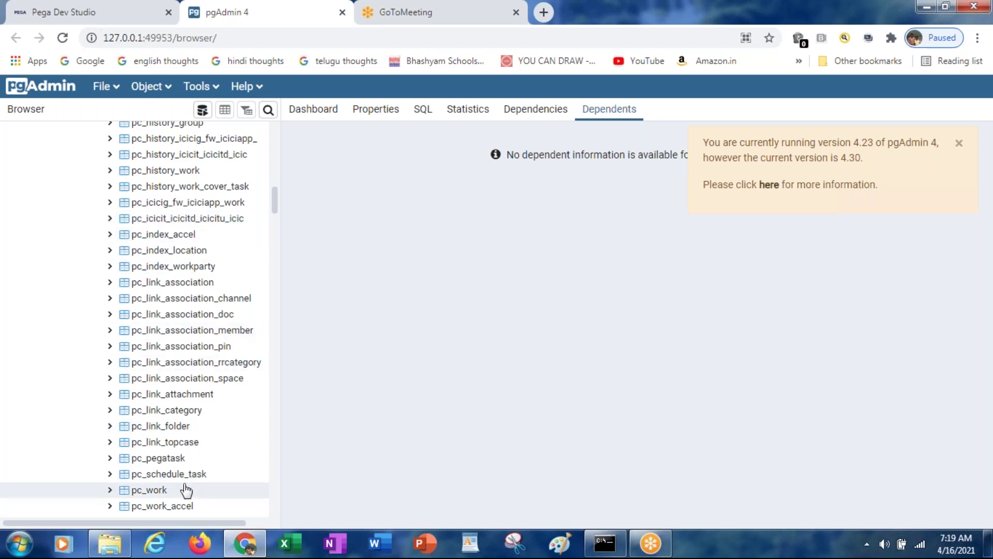
{"action": "left_click", "coordinate": [241, 552]}
{"action": "left_click", "coordinate": [241, 551]}
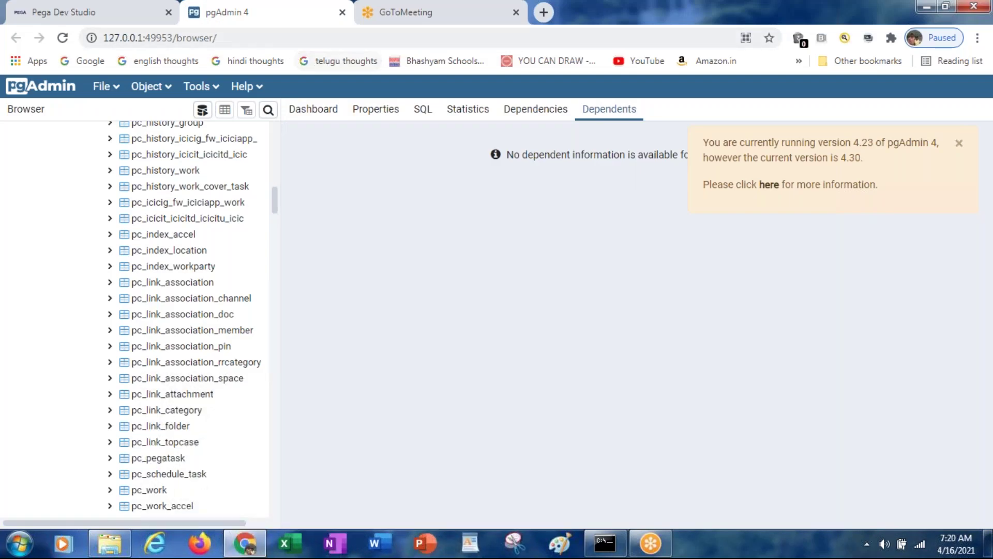
Review case C-1001's customer details form in Pega, then return to the separate pgAdmin 4 window
{"action": "left_click", "coordinate": [132, 15]}
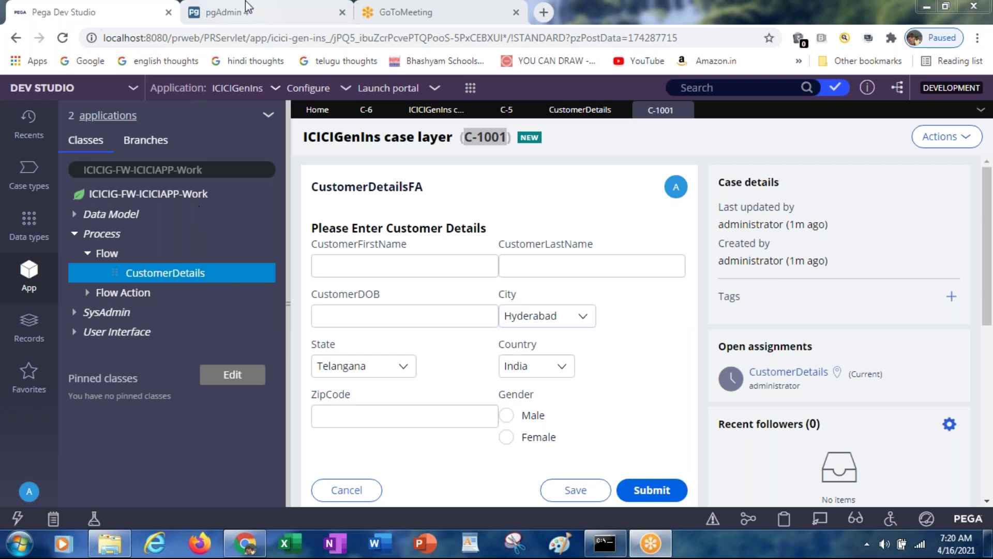
{"action": "left_click", "coordinate": [235, 12]}
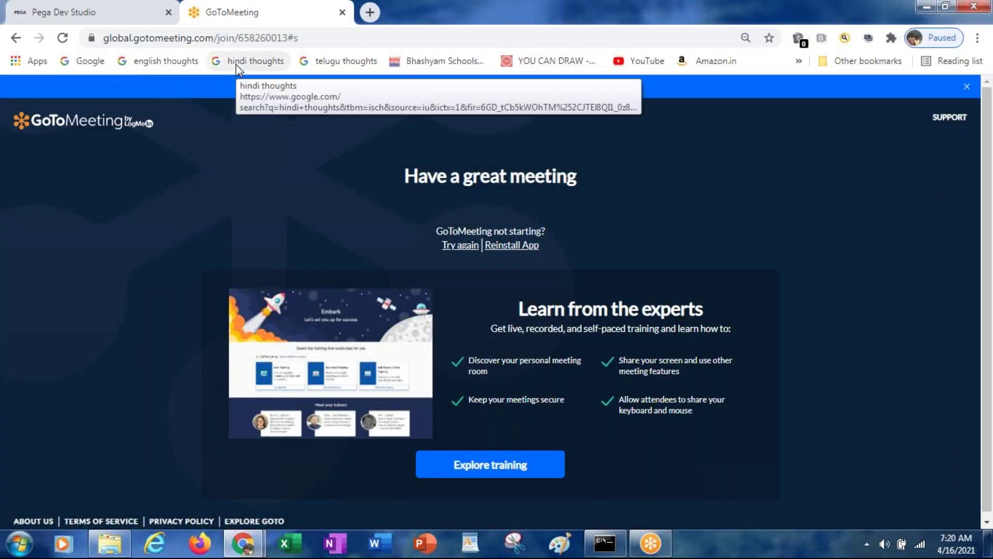
{"action": "left_click", "coordinate": [141, 15]}
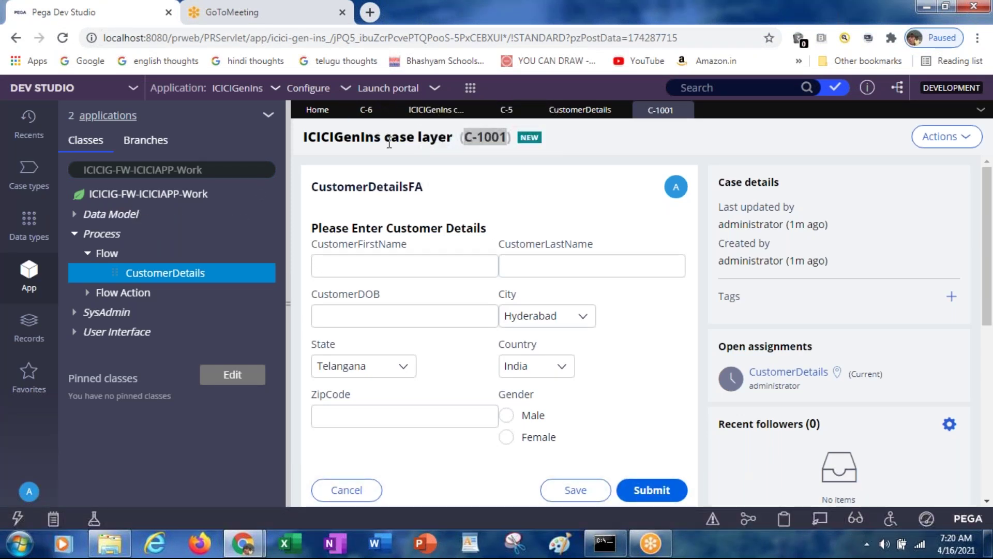
{"action": "key", "text": "alt+Tab"}
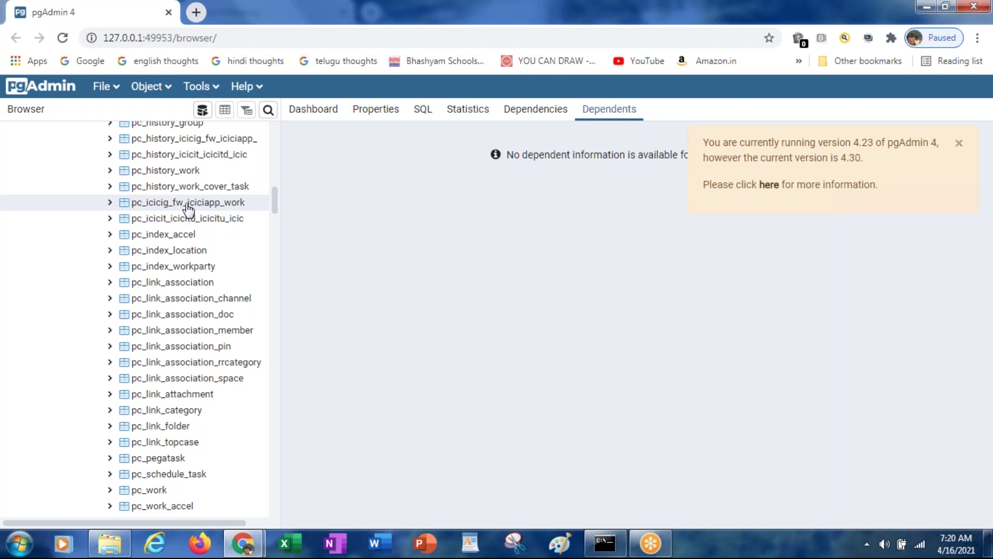
Load the first 100 rows of pc_icicig_fw_iciciapp_work and dismiss the version update notice
{"action": "right_click", "coordinate": [188, 206]}
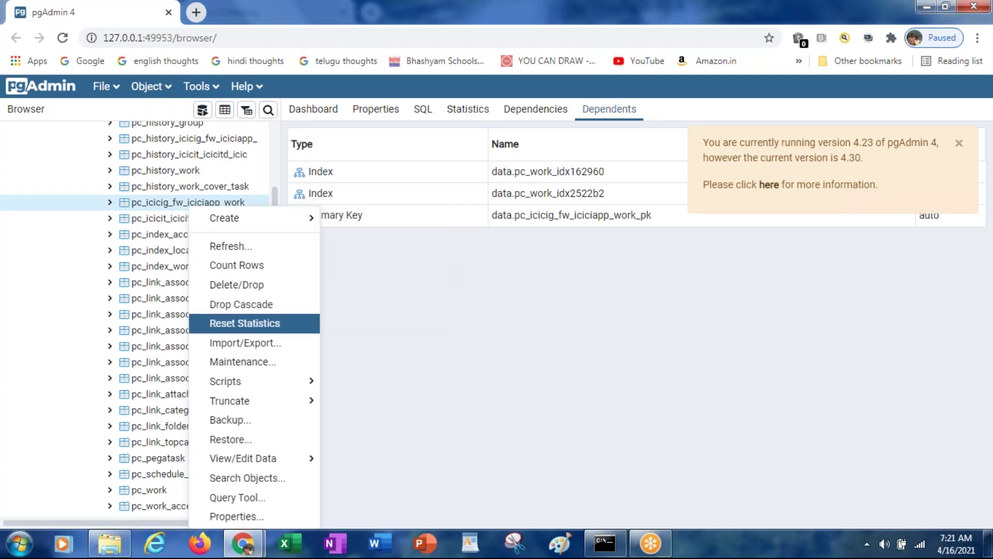
{"action": "mouse_move", "coordinate": [259, 389]}
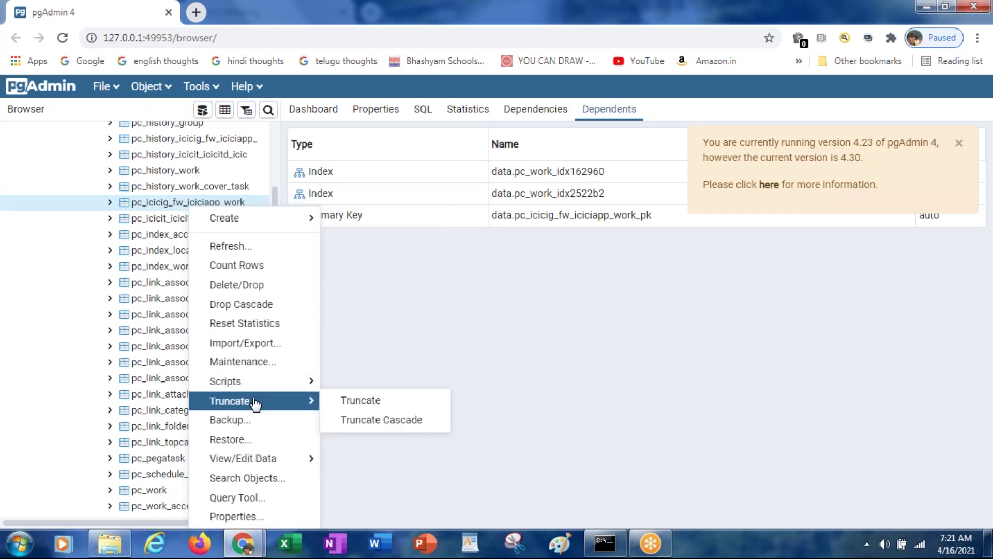
{"action": "mouse_move", "coordinate": [261, 459]}
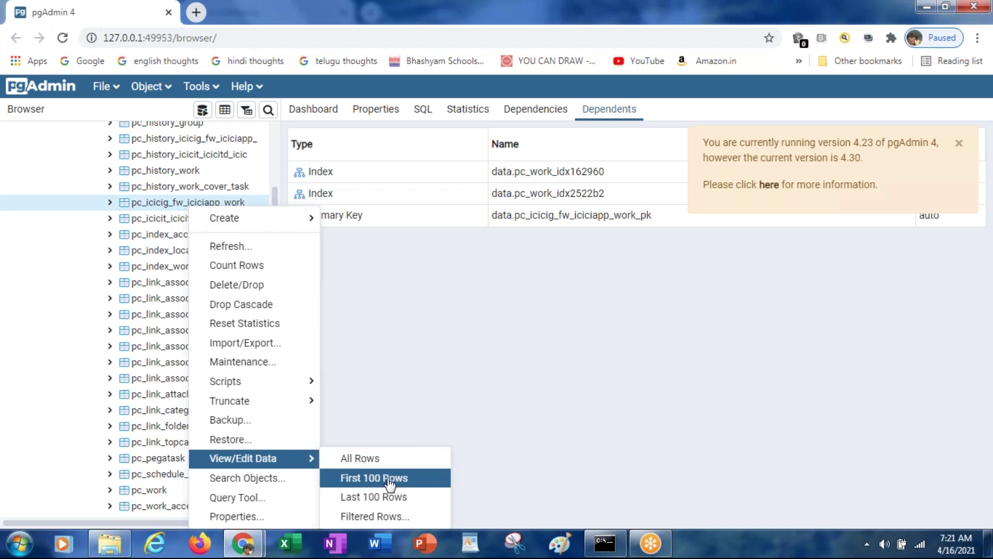
{"action": "left_click", "coordinate": [361, 483]}
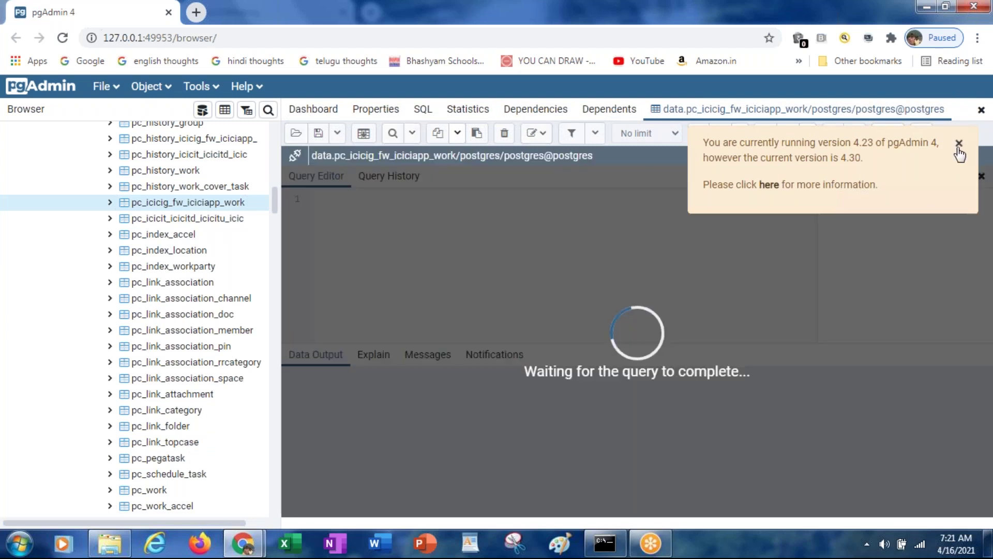
{"action": "left_click", "coordinate": [959, 143]}
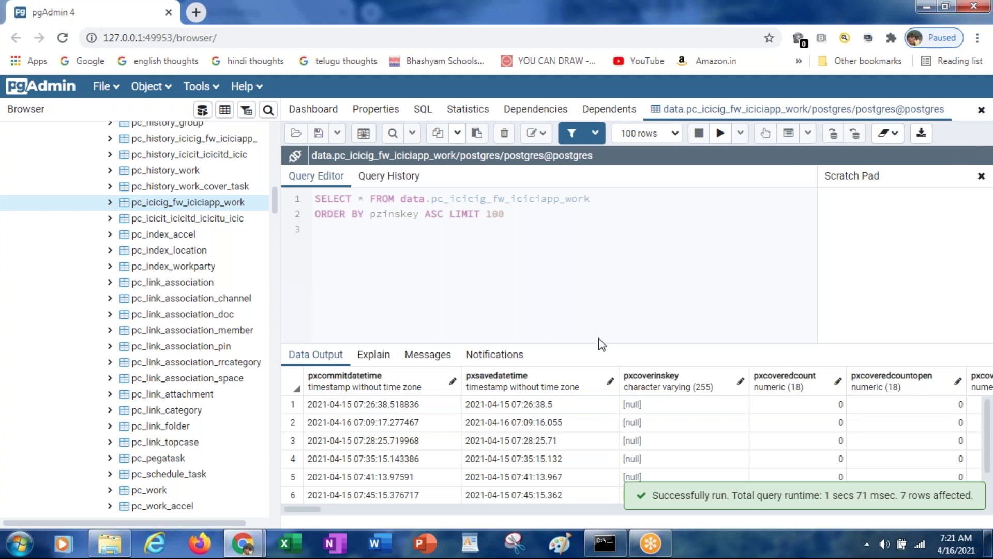
Enlarge the results pane to show all seven work table rows, then switch back to Pega
{"action": "left_click_drag", "start_coordinate": [599, 342], "coordinate": [591, 297]}
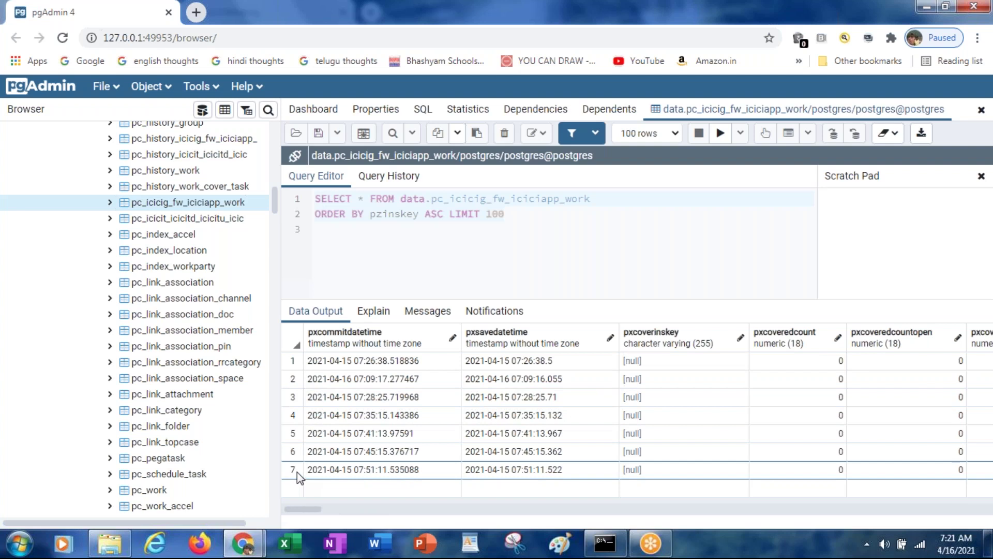
{"action": "key", "text": "alt+Tab"}
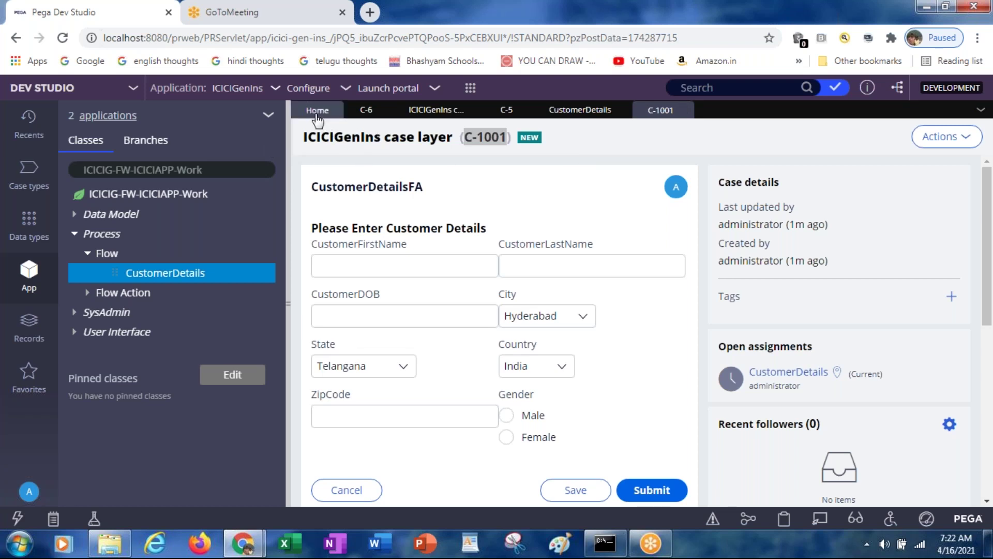
Open the ICICIG-FW-ICICIAPP-Work instances list (C-1001 to C-1), then return to pgAdmin 4's results
{"action": "left_click", "coordinate": [185, 197]}
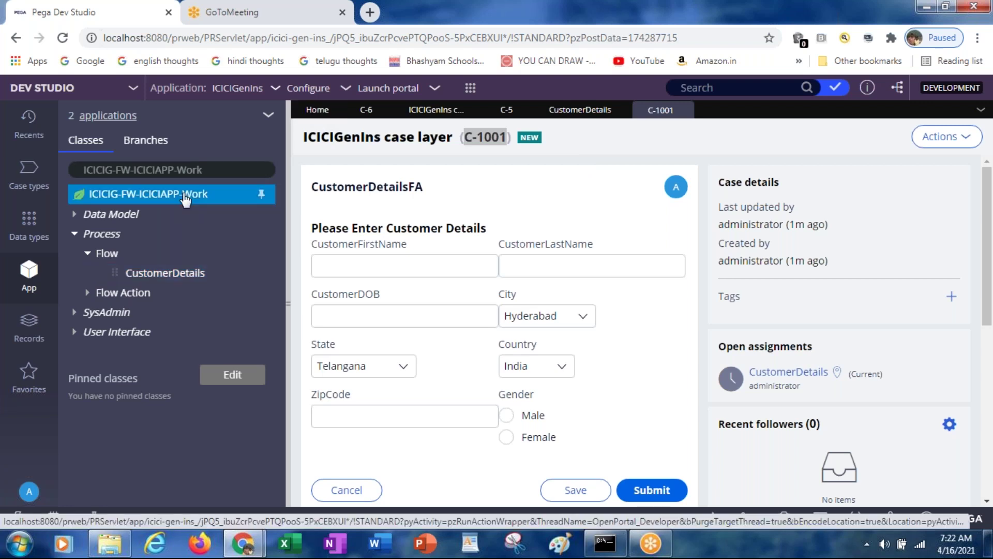
{"action": "right_click", "coordinate": [185, 196]}
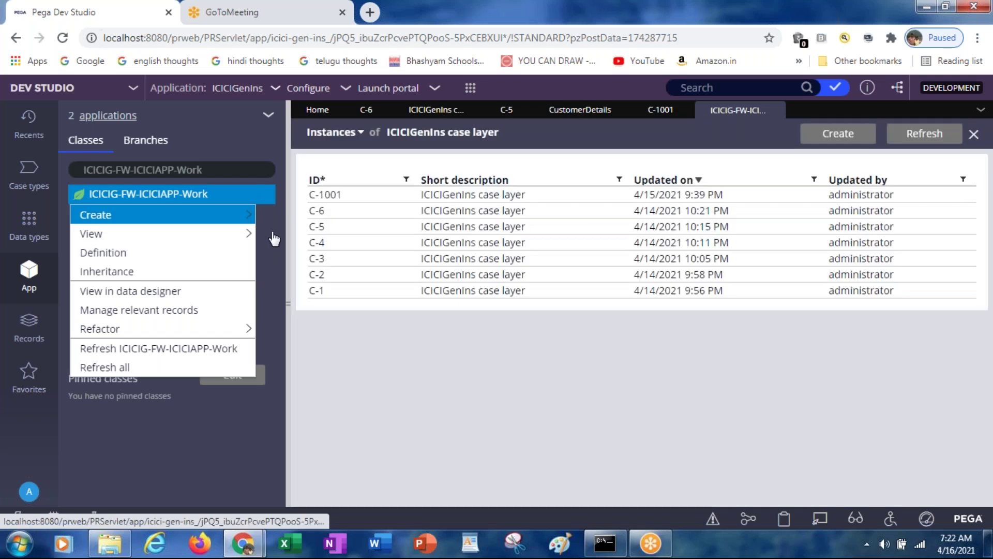
{"action": "mouse_move", "coordinate": [247, 237]}
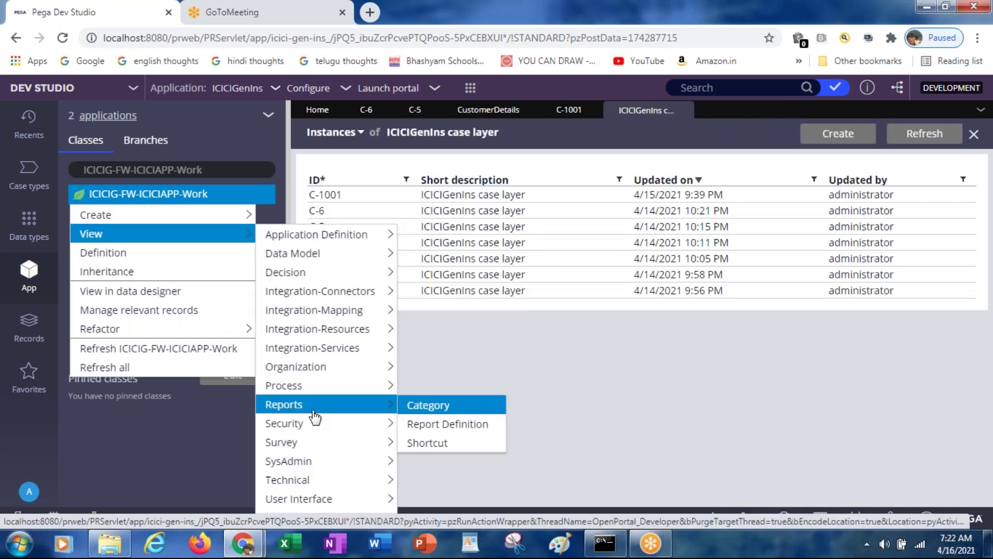
{"action": "left_click", "coordinate": [538, 392]}
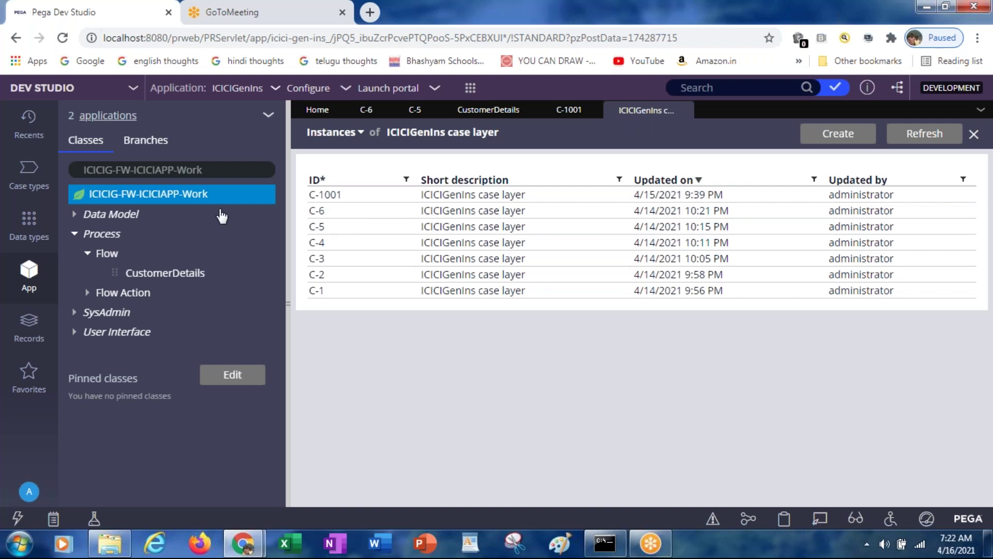
{"action": "key", "text": "alt+Tab"}
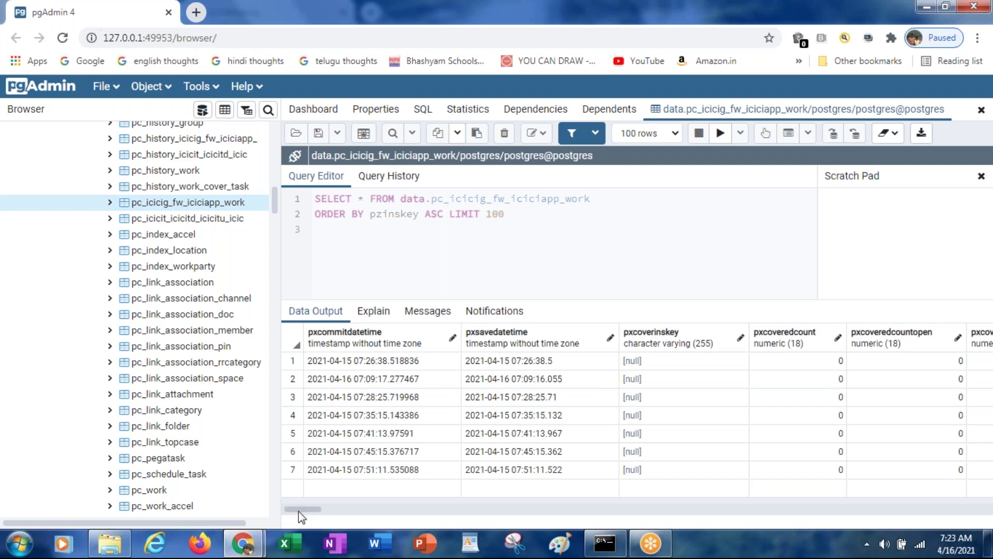
Scroll the results grid from pxinsname (C-1001) across to the pyorigorg and pyorigunit columns
{"action": "left_click_drag", "start_coordinate": [299, 511], "coordinate": [377, 516]}
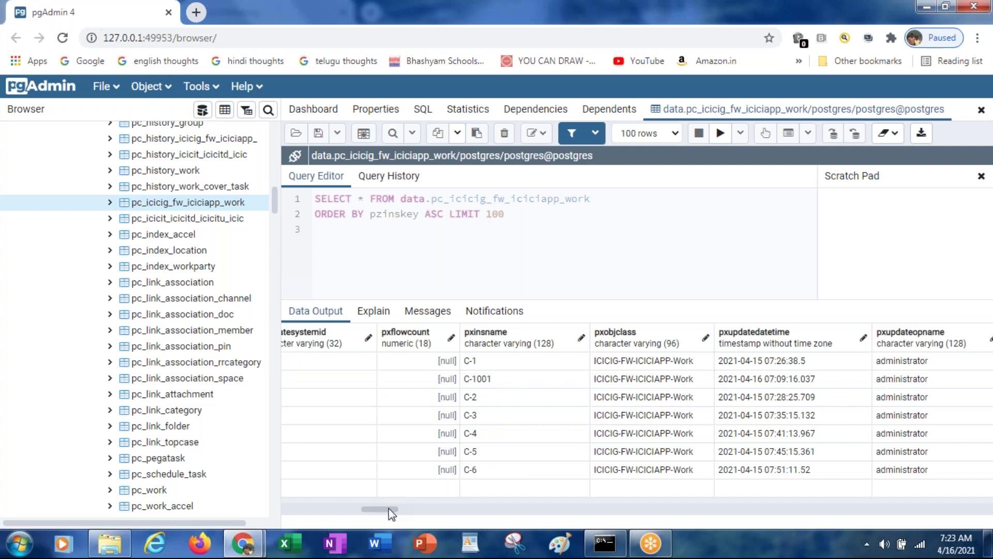
{"action": "left_click_drag", "start_coordinate": [390, 508], "coordinate": [395, 508]}
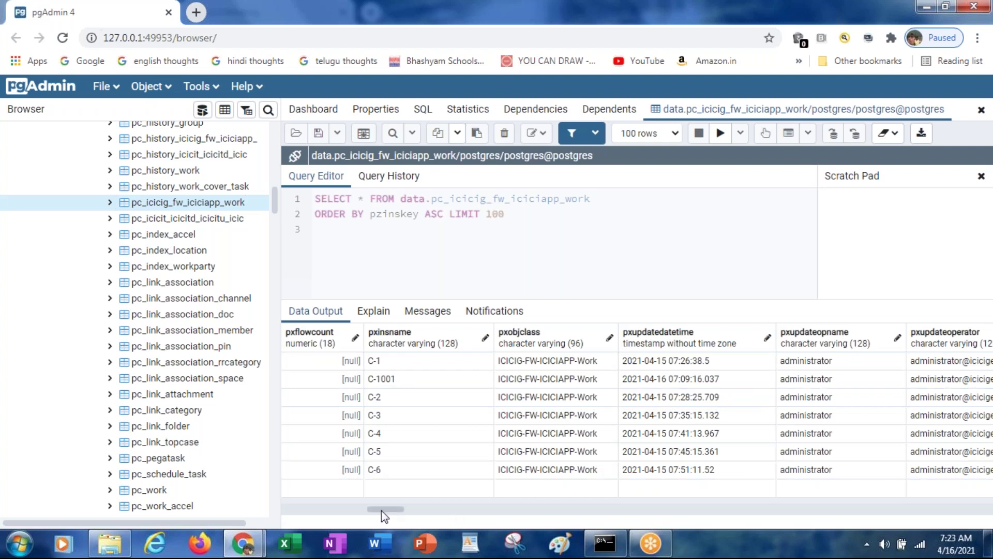
{"action": "left_click_drag", "start_coordinate": [381, 511], "coordinate": [408, 512]}
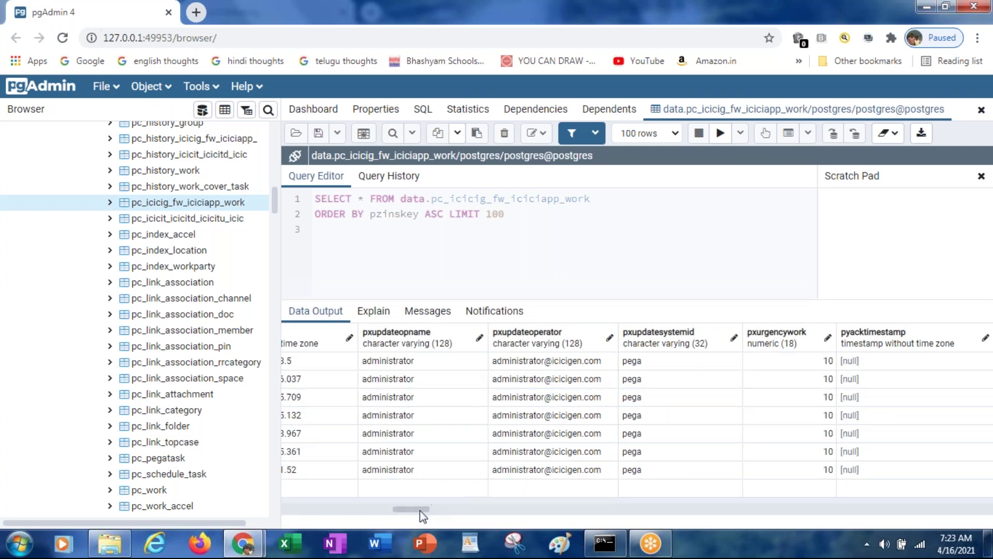
{"action": "left_click_drag", "start_coordinate": [420, 510], "coordinate": [443, 513]}
{"action": "left_click_drag", "start_coordinate": [447, 512], "coordinate": [462, 513]}
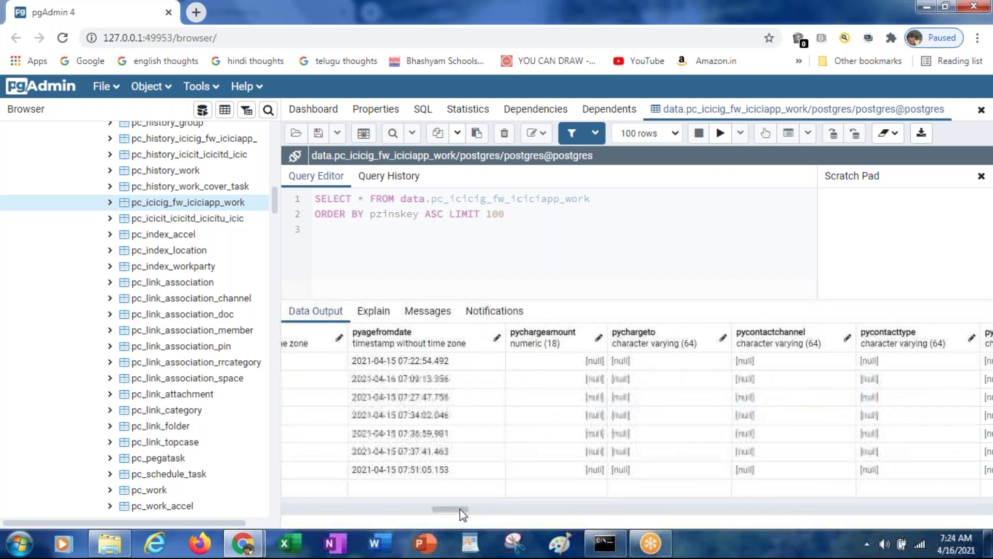
{"action": "left_click_drag", "start_coordinate": [460, 508], "coordinate": [672, 503]}
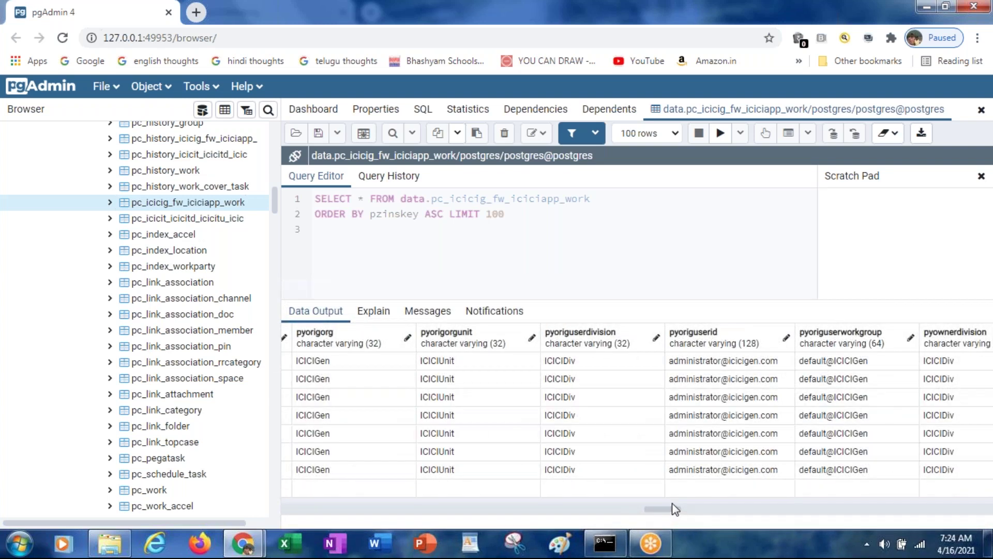
Reopen case C-1001's customer details and enter the customer's first and last name and birth date 12/12/2000
{"action": "key", "text": "alt+Tab"}
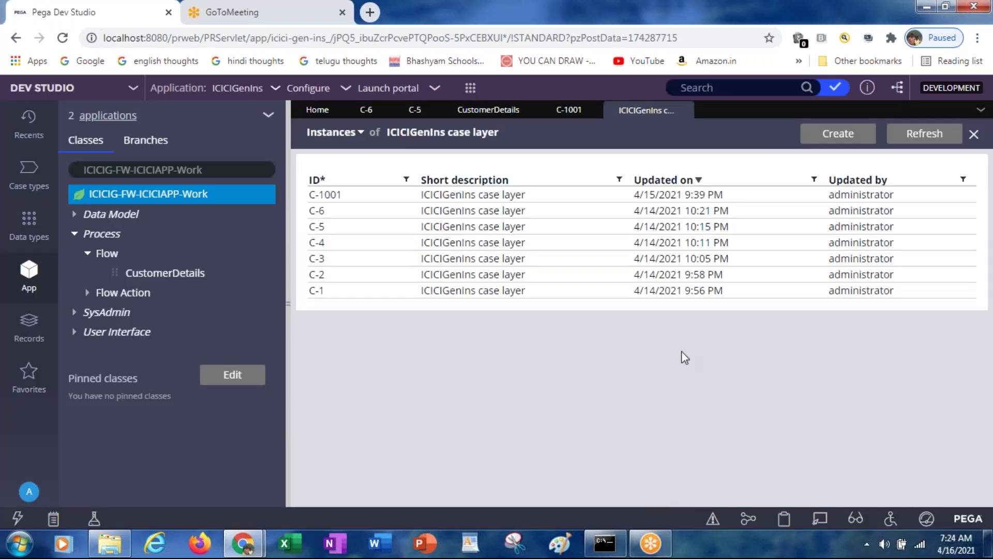
{"action": "left_click", "coordinate": [568, 111]}
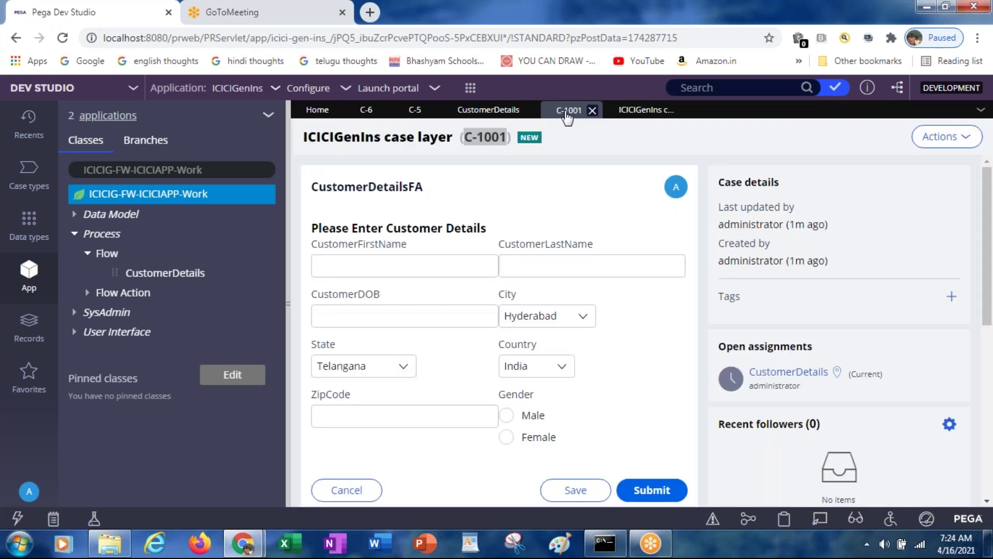
{"action": "left_click", "coordinate": [385, 266]}
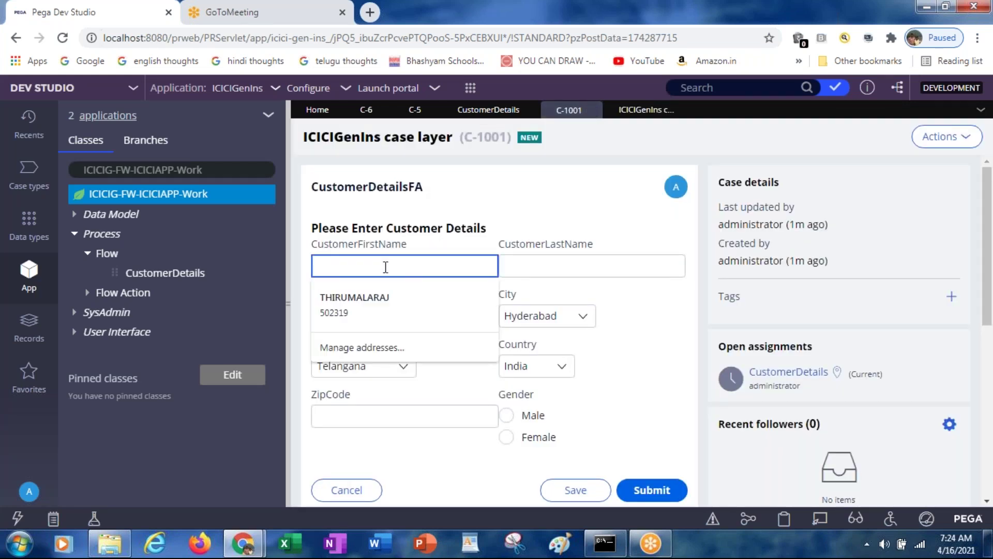
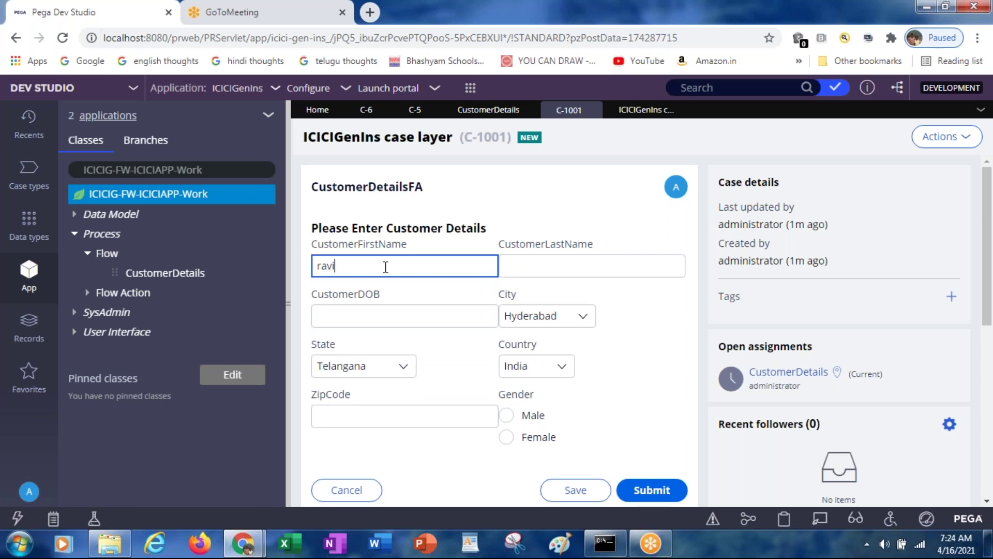
{"action": "key", "text": "Tab"}
{"action": "key", "text": "Tab"}
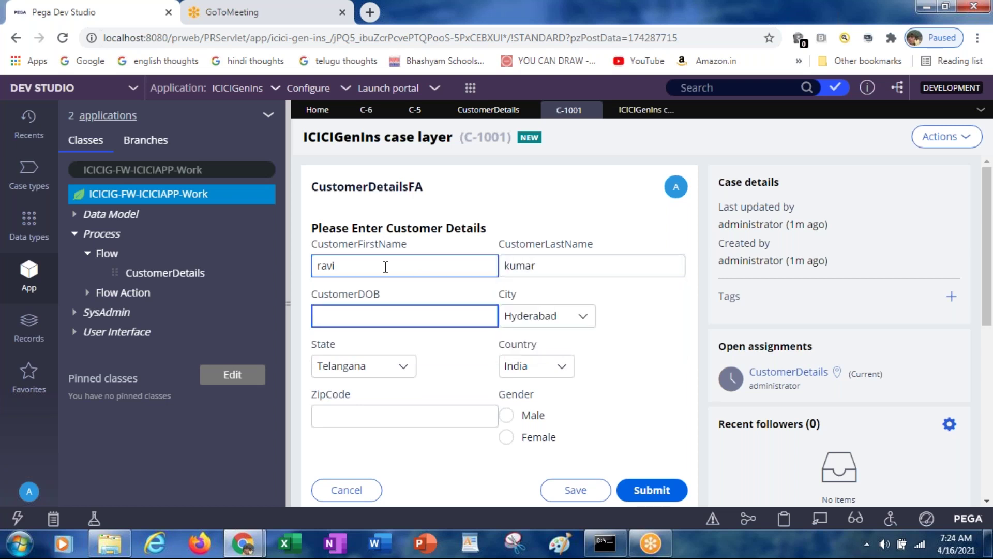
{"action": "type", "text": "12/12/2000"}
{"action": "key", "text": "Tab"}
{"action": "key", "text": "Tab"}
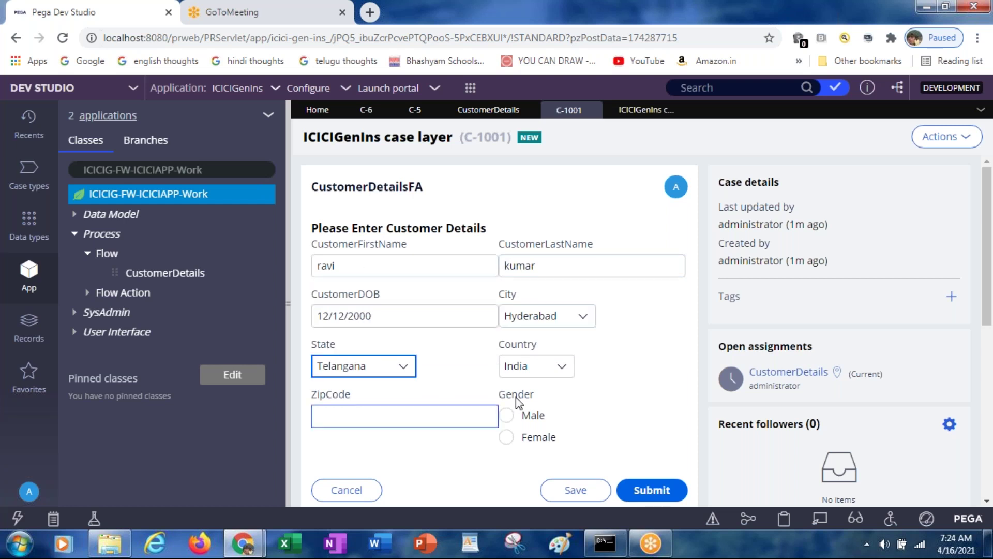
Set ZipCode 343434 and Gender Male, then submit the customer details form
{"action": "left_click", "coordinate": [367, 416]}
{"action": "type", "text": "343434"}
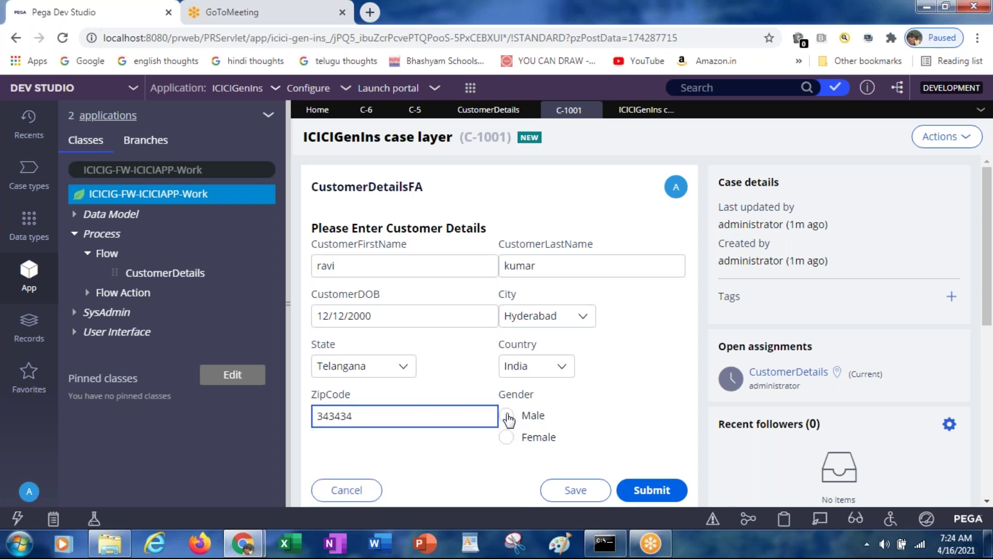
{"action": "left_click", "coordinate": [507, 416]}
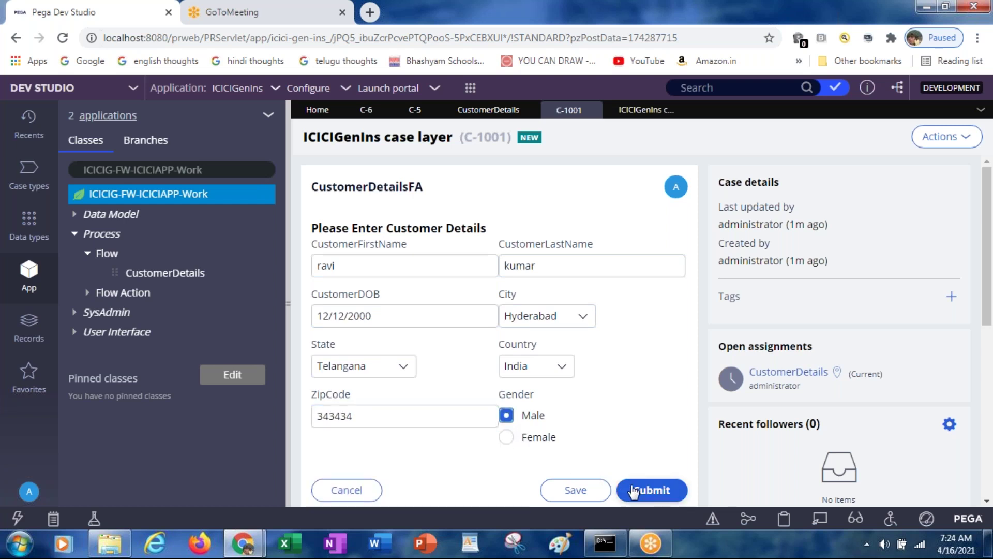
{"action": "left_click", "coordinate": [637, 495]}
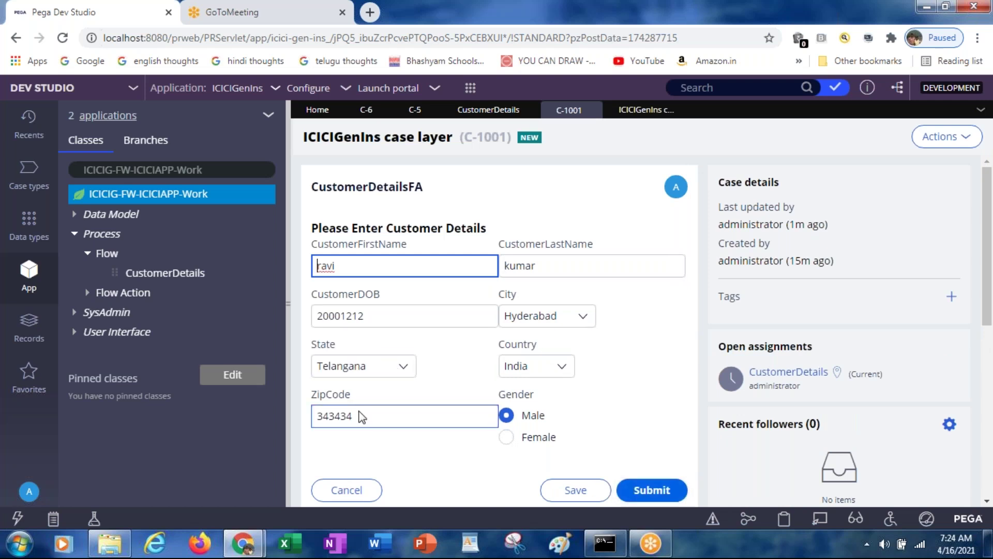
{"action": "key", "text": "alt+Tab"}
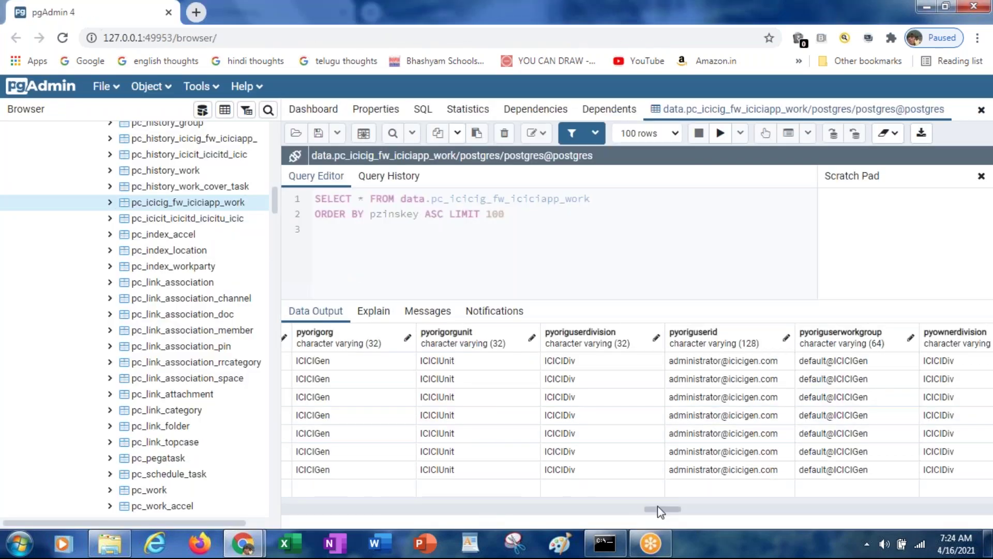
Scroll the results grid right until the pzinskey column shows the new C-1001 row
{"action": "left_click_drag", "start_coordinate": [658, 509], "coordinate": [981, 503]}
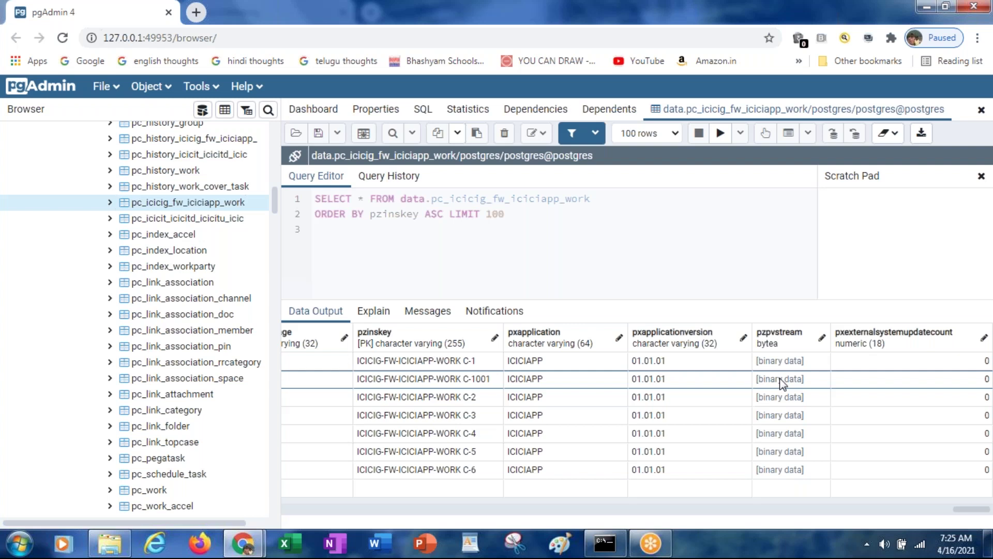
{"action": "left_click", "coordinate": [779, 379]}
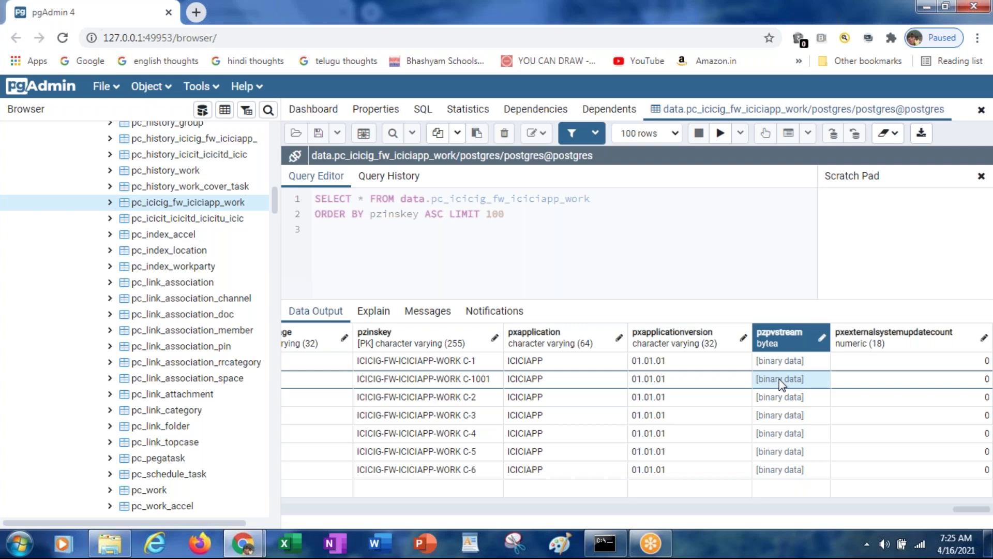
{"action": "right_click", "coordinate": [779, 378]}
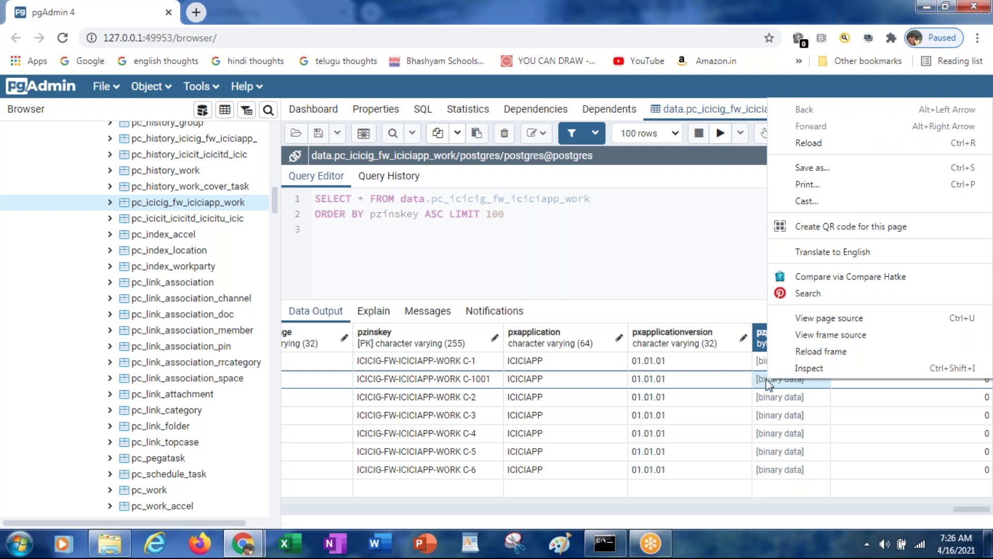
{"action": "left_click", "coordinate": [766, 385]}
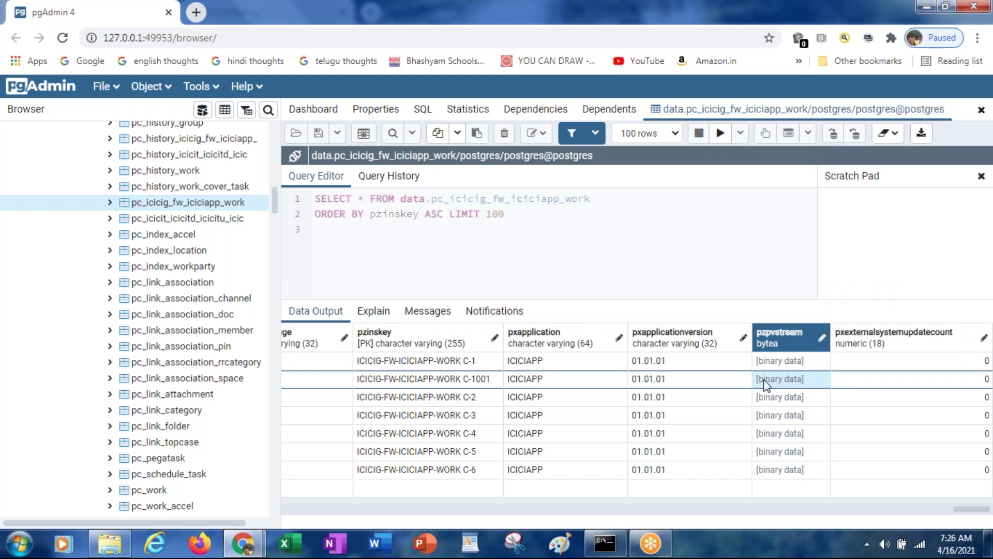
{"action": "key", "text": "super+r"}
Launch Notepad and paste the copied pzpvstream value, revealing only binary data, then minimize it
{"action": "type", "text": "note"}
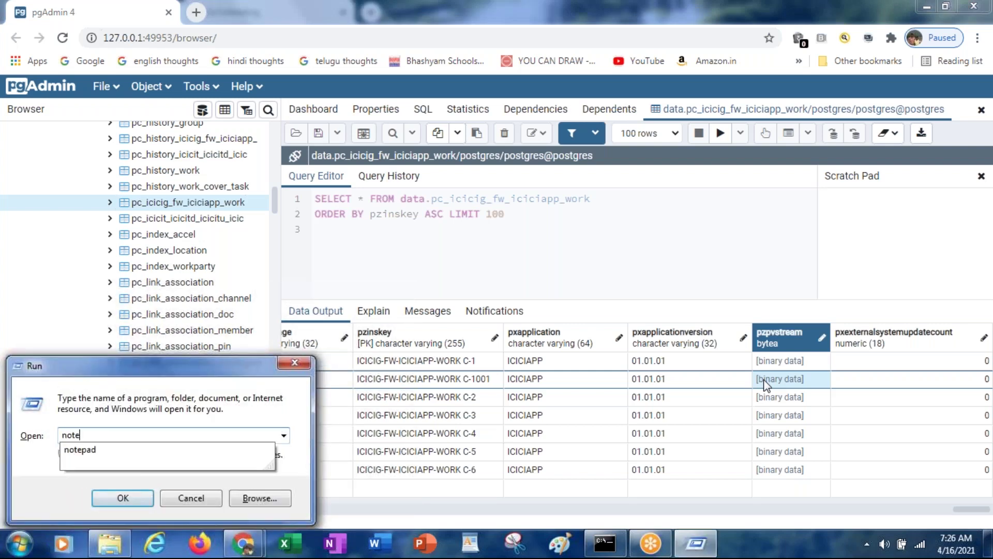
{"action": "type", "text": "pad"}
{"action": "key", "text": "Return"}
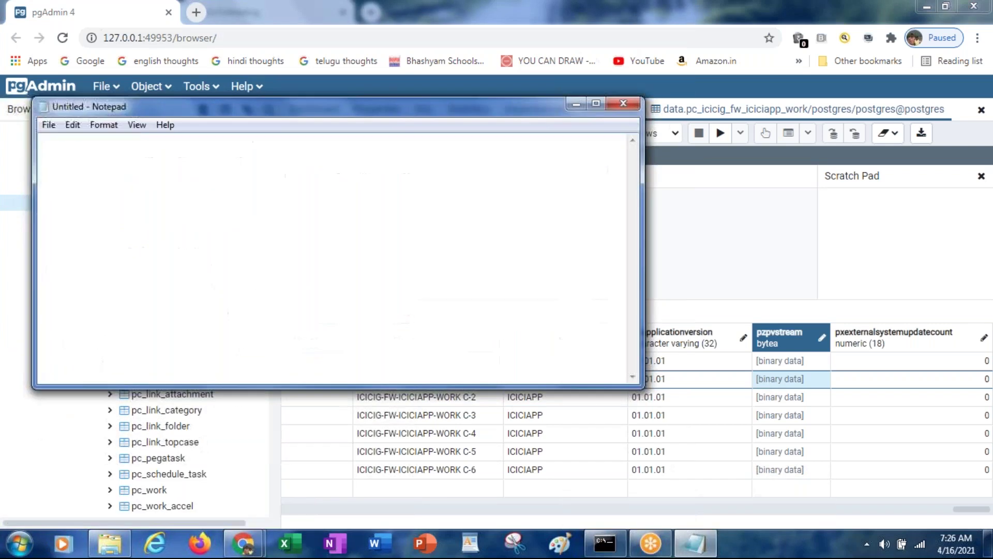
{"action": "type", "text": "\"binary data\""}
{"action": "left_click", "coordinate": [764, 384]}
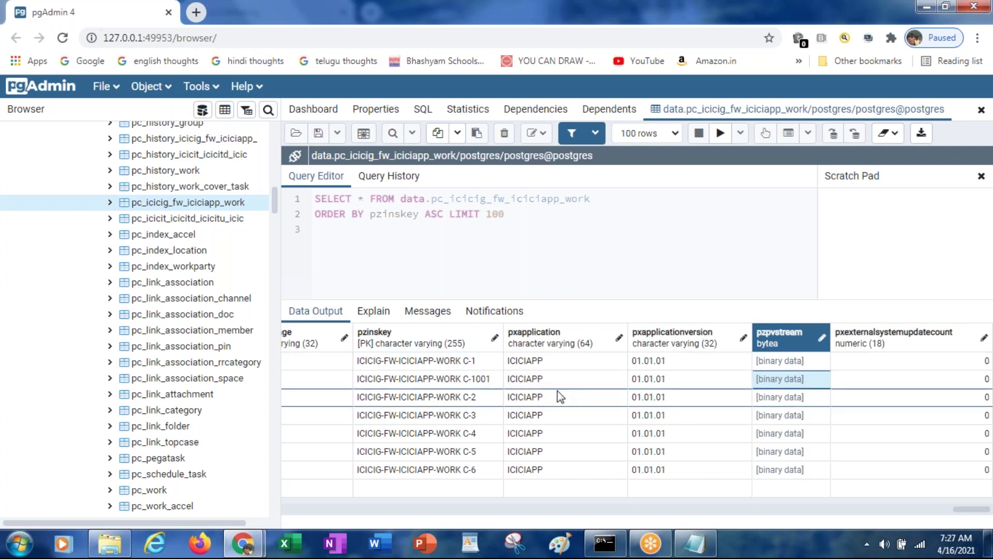
{"action": "left_click", "coordinate": [439, 364]}
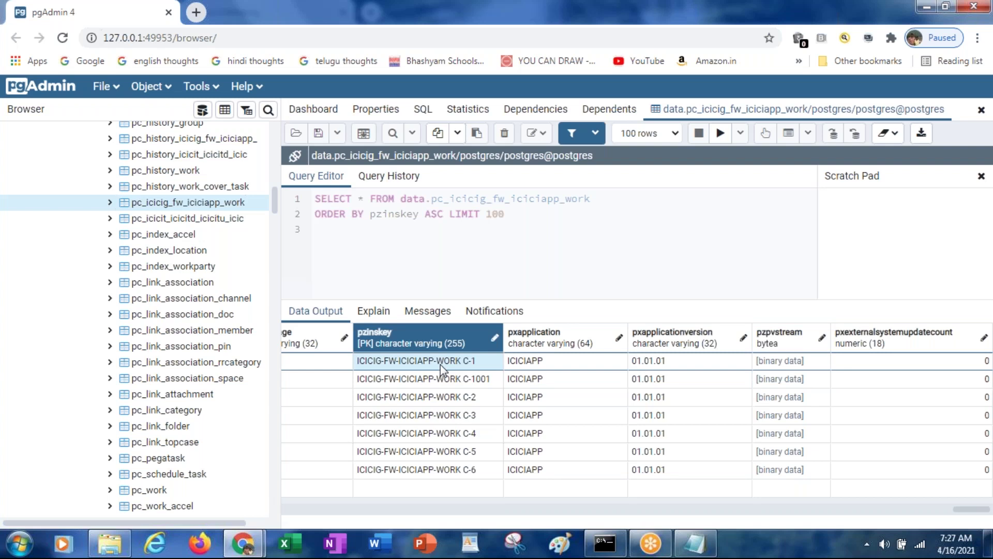
{"action": "key", "text": "Left"}
{"action": "key", "text": "Left"}
{"action": "key", "text": "Left"}
{"action": "key", "text": "Left"}
{"action": "key", "text": "Left"}
{"action": "key", "text": "Left"}
{"action": "key", "text": "Left"}
{"action": "key", "text": "Left"}
{"action": "key", "text": "Left"}
{"action": "key", "text": "Left"}
{"action": "key", "text": "Left"}
{"action": "key", "text": "Left"}
{"action": "key", "text": "Left"}
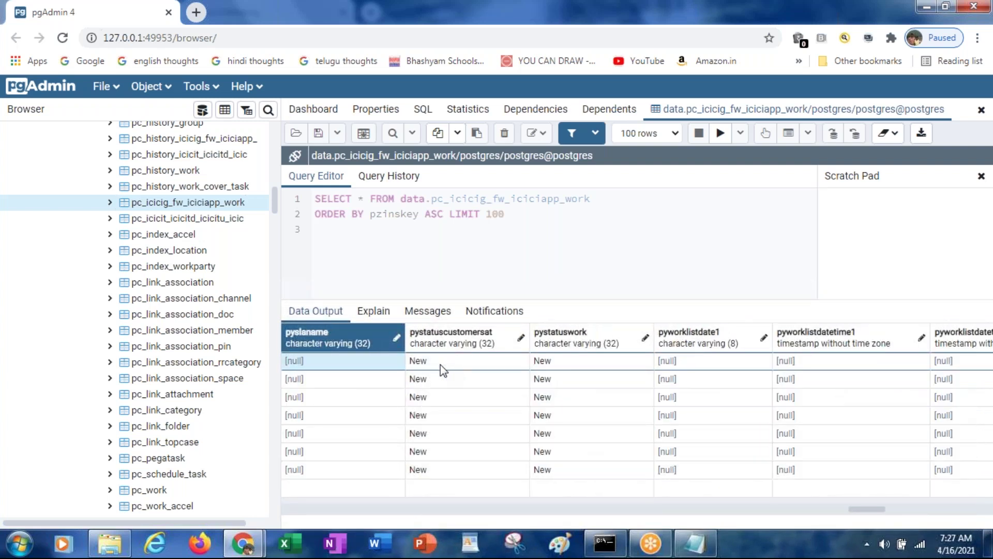
{"action": "key", "text": "Left"}
{"action": "key", "text": "Right"}
{"action": "key", "text": "Right"}
{"action": "key", "text": "Right"}
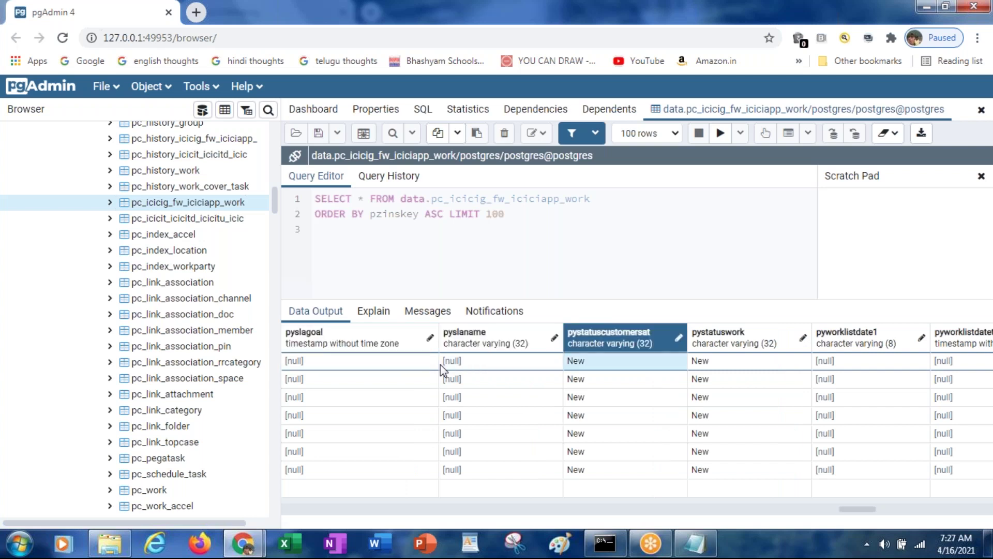
{"action": "key", "text": "Down"}
{"action": "key", "text": "Left"}
{"action": "key", "text": "Left"}
{"action": "key", "text": "Left"}
{"action": "key", "text": "Left"}
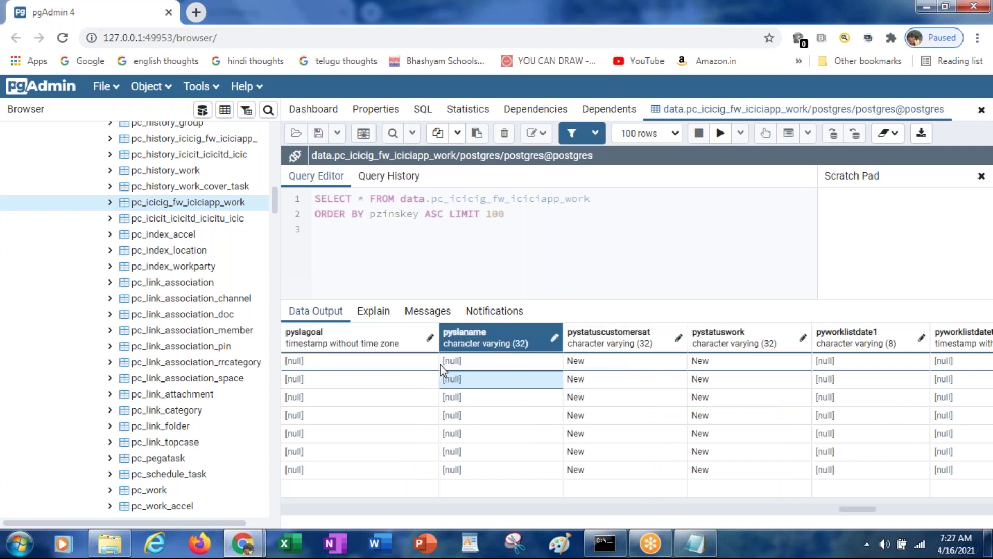
{"action": "key", "text": "Left"}
{"action": "key", "text": "Left"}
{"action": "key", "text": "Left"}
{"action": "key", "text": "Left"}
{"action": "key", "text": "Left"}
{"action": "key", "text": "Left"}
{"action": "key", "text": "Left"}
{"action": "key", "text": "Left"}
{"action": "key", "text": "Left"}
{"action": "key", "text": "Left"}
{"action": "key", "text": "Left"}
{"action": "key", "text": "Left"}
{"action": "key", "text": "Left"}
{"action": "key", "text": "Left"}
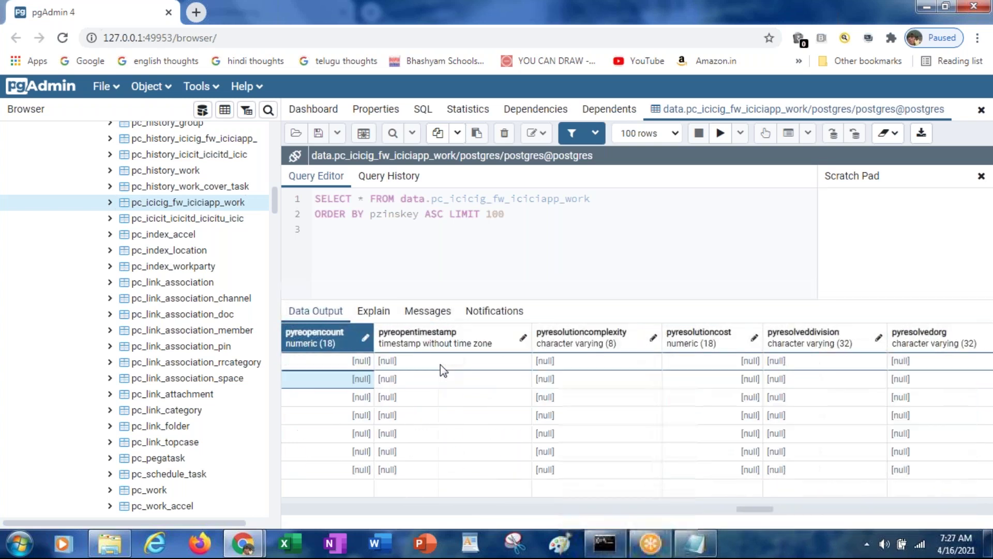
{"action": "key", "text": "Left"}
{"action": "key", "text": "Left"}
{"action": "key", "text": "Left"}
{"action": "key", "text": "Left"}
{"action": "key", "text": "Left"}
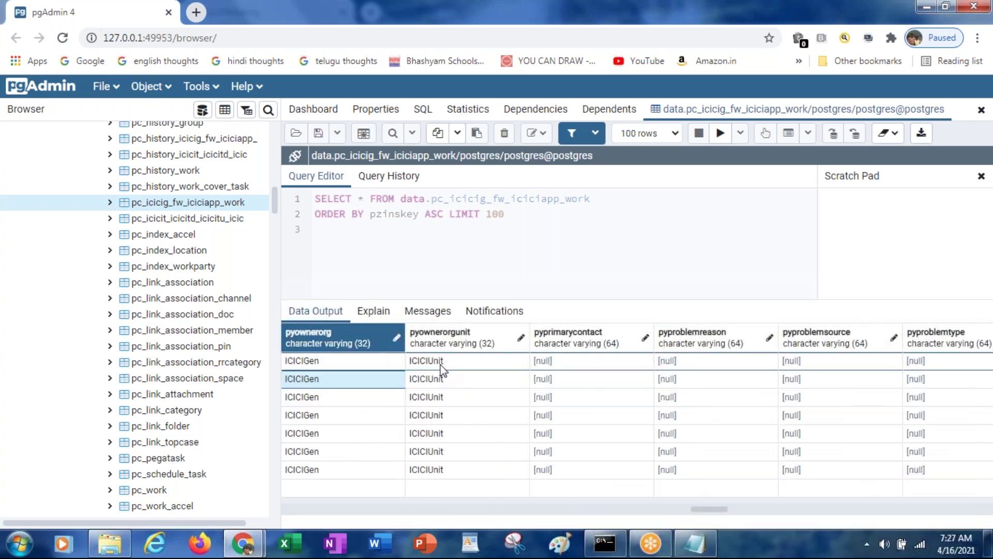
{"action": "left_click", "coordinate": [323, 382]}
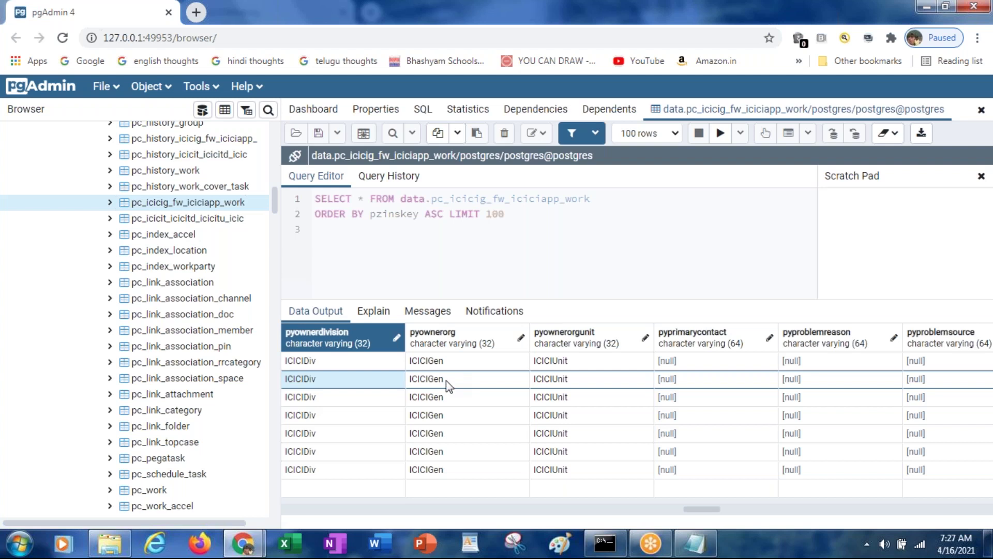
{"action": "key", "text": "Right"}
{"action": "key", "text": "Right"}
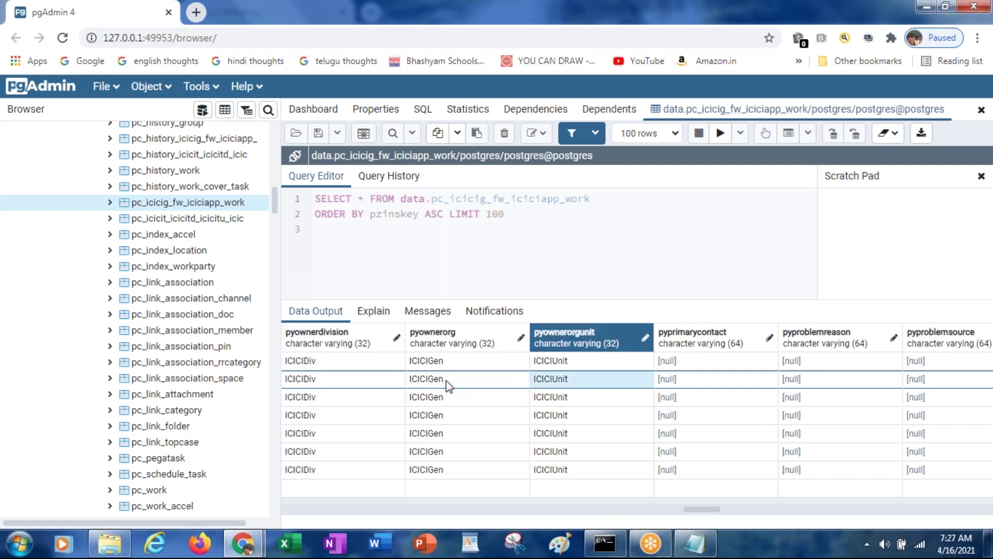
{"action": "key", "text": "Left"}
{"action": "key", "text": "Left"}
{"action": "key", "text": "Left"}
{"action": "key", "text": "Left"}
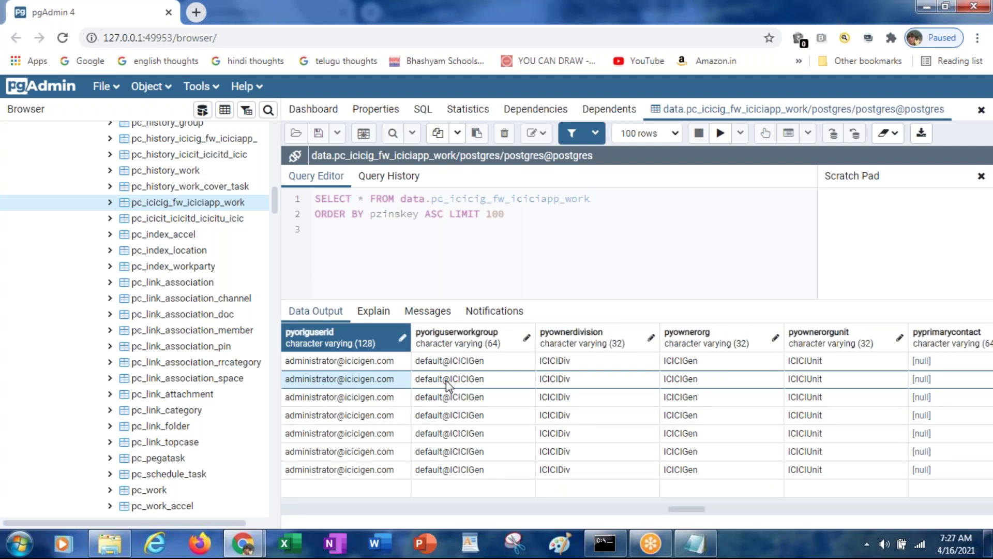
{"action": "key", "text": "Left"}
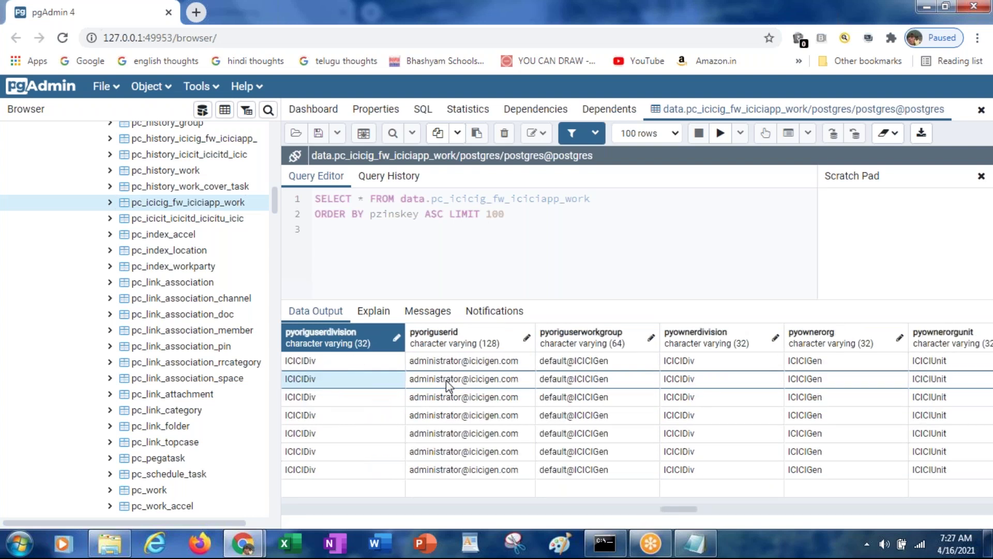
{"action": "key", "text": "Left"}
{"action": "key", "text": "Left"}
{"action": "key", "text": "Left"}
{"action": "key", "text": "Left"}
{"action": "key", "text": "Left"}
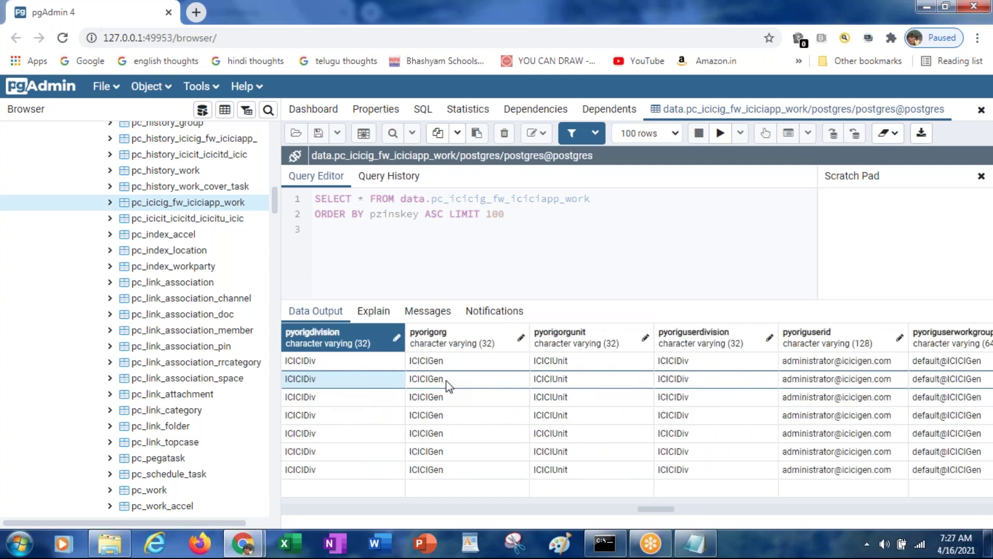
{"action": "key", "text": "Right"}
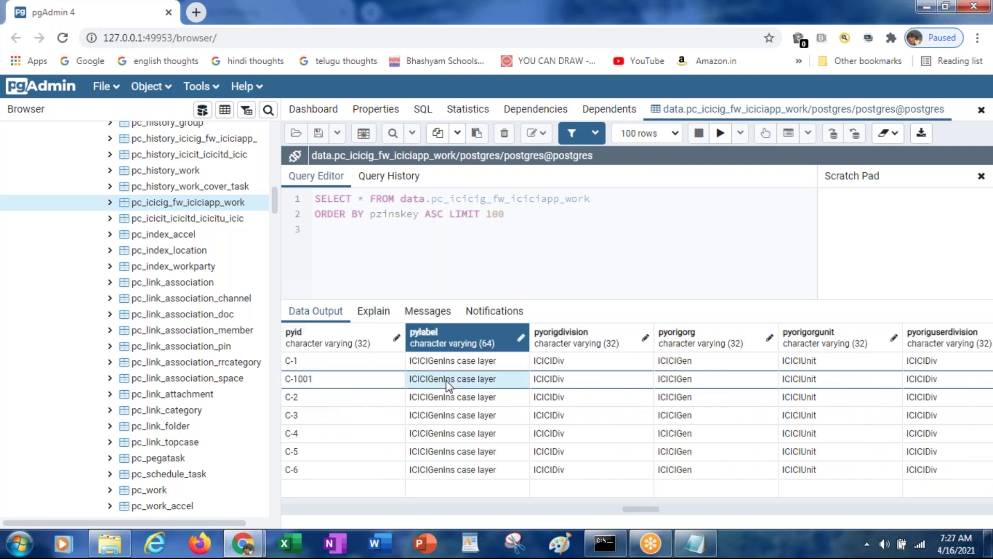
{"action": "key", "text": "Right"}
{"action": "key", "text": "Right"}
{"action": "key", "text": "Right"}
{"action": "key", "text": "Right"}
{"action": "key", "text": "Right"}
{"action": "key", "text": "Right"}
{"action": "key", "text": "Right"}
{"action": "key", "text": "Right"}
{"action": "key", "text": "Right"}
{"action": "key", "text": "Right"}
{"action": "key", "text": "Right"}
{"action": "key", "text": "Right"}
{"action": "key", "text": "Right"}
{"action": "key", "text": "Right"}
{"action": "key", "text": "Right"}
{"action": "key", "text": "Right"}
{"action": "key", "text": "Right"}
{"action": "key", "text": "Right"}
{"action": "key", "text": "Right"}
{"action": "key", "text": "Right"}
{"action": "key", "text": "Left"}
{"action": "key", "text": "Left"}
{"action": "key", "text": "Left"}
{"action": "key", "text": "Left"}
{"action": "key", "text": "Left"}
{"action": "key", "text": "Left"}
{"action": "key", "text": "Left"}
{"action": "key", "text": "Left"}
{"action": "key", "text": "Left"}
{"action": "key", "text": "Left"}
{"action": "key", "text": "Left"}
{"action": "key", "text": "Left"}
{"action": "key", "text": "Left"}
{"action": "key", "text": "Left"}
{"action": "key", "text": "Left"}
{"action": "key", "text": "Left"}
{"action": "key", "text": "Left"}
{"action": "key", "text": "Left"}
{"action": "key", "text": "Left"}
{"action": "key", "text": "Left"}
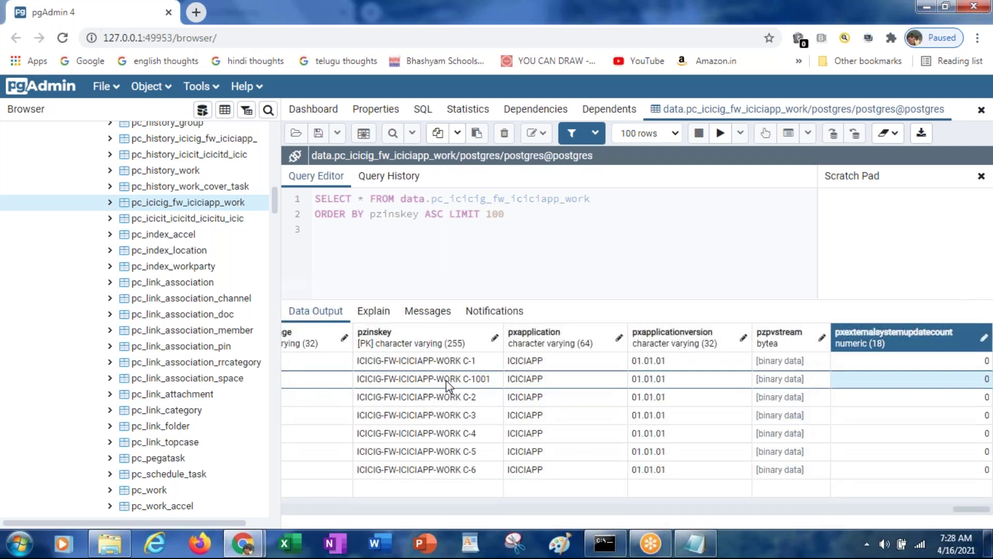
{"action": "key", "text": "Left"}
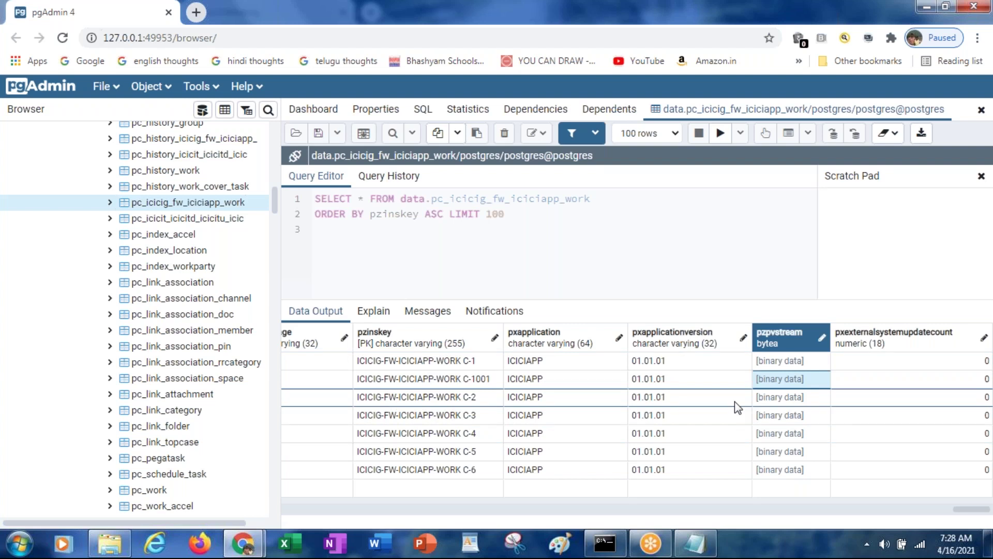
Step along C-1001's row from pzinskey through creation operator, pxobjclass and urgency to pycuslevel
{"action": "key", "text": "Right"}
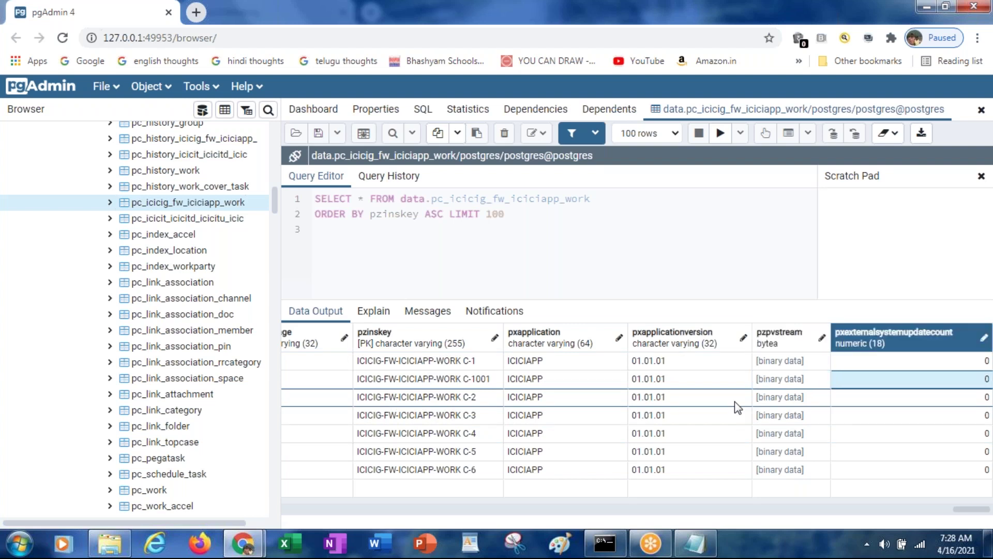
{"action": "key", "text": "Left"}
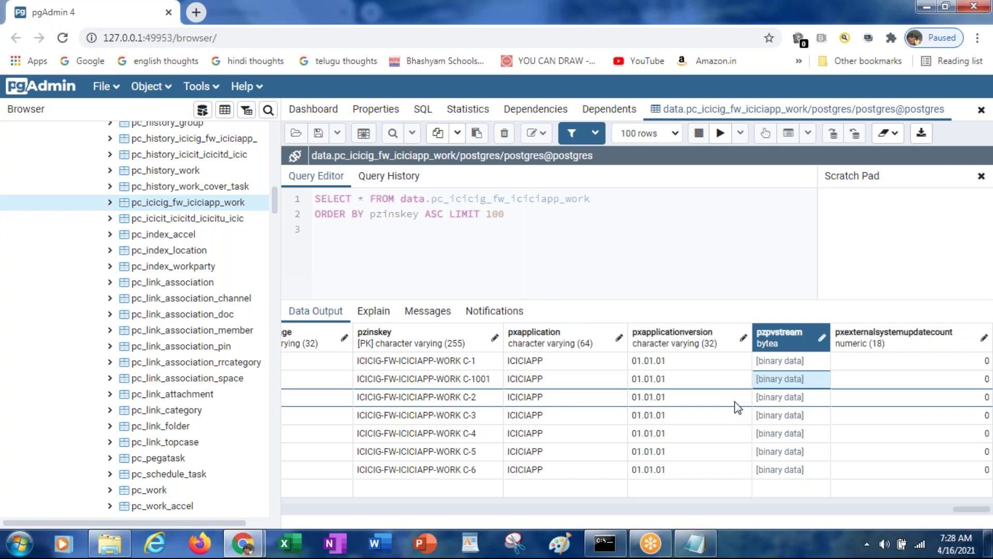
{"action": "key", "text": "Left"}
{"action": "key", "text": "Left"}
{"action": "key", "text": "Left"}
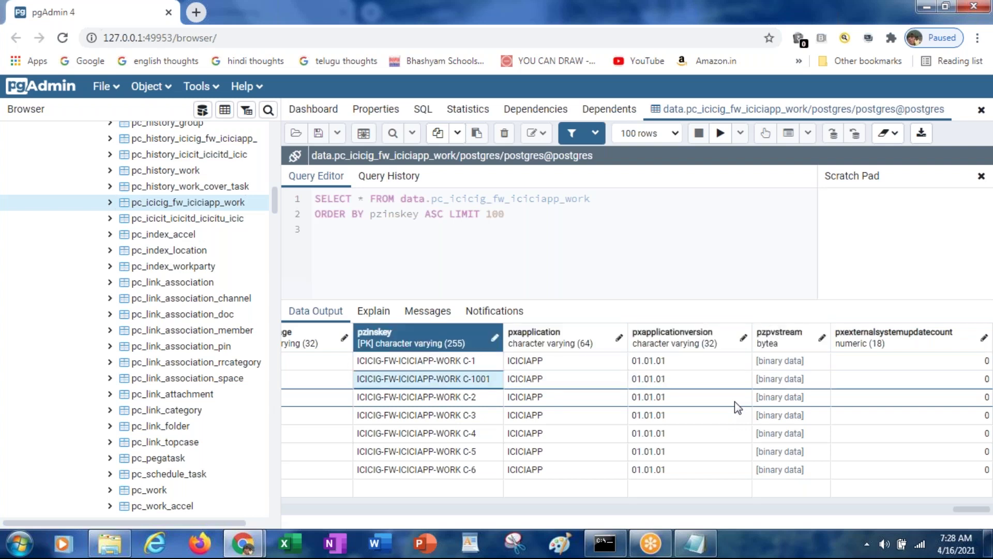
{"action": "key", "text": "Right"}
{"action": "key", "text": "Right"}
{"action": "key", "text": "Right"}
{"action": "key", "text": "Right"}
{"action": "key", "text": "Right"}
{"action": "key", "text": "Right"}
{"action": "key", "text": "Right"}
{"action": "key", "text": "Right"}
{"action": "key", "text": "Right"}
{"action": "key", "text": "Right"}
{"action": "key", "text": "Right"}
{"action": "key", "text": "Right"}
{"action": "key", "text": "Right"}
{"action": "key", "text": "Right"}
{"action": "key", "text": "Right"}
{"action": "key", "text": "Right"}
{"action": "key", "text": "Right"}
{"action": "key", "text": "Right"}
{"action": "key", "text": "Right"}
{"action": "key", "text": "Right"}
{"action": "key", "text": "Right"}
{"action": "key", "text": "Right"}
{"action": "key", "text": "Right"}
{"action": "key", "text": "Right"}
{"action": "key", "text": "Right"}
{"action": "key", "text": "Right"}
{"action": "key", "text": "Right"}
{"action": "key", "text": "Right"}
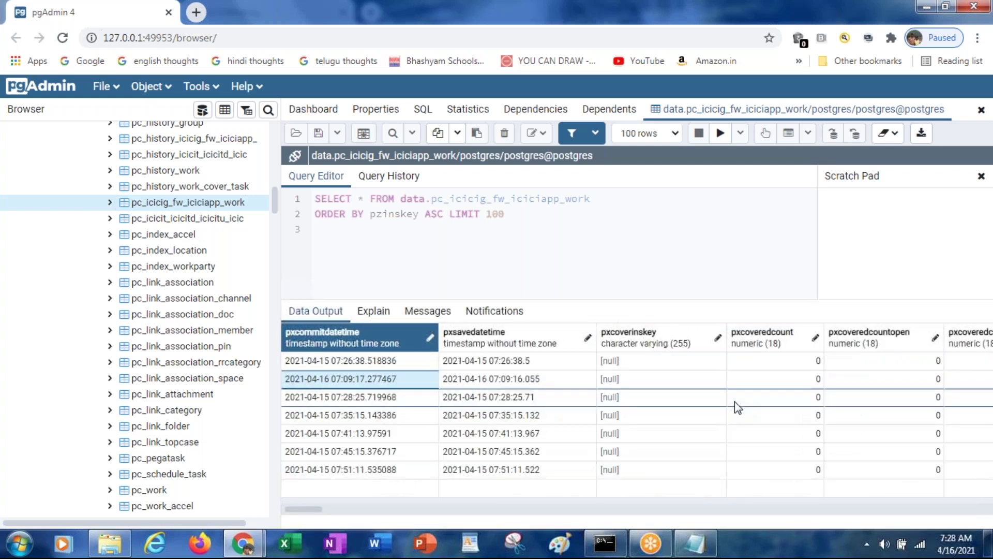
{"action": "key", "text": "Right"}
{"action": "key", "text": "Right"}
{"action": "key", "text": "Right"}
{"action": "key", "text": "Right"}
{"action": "key", "text": "Right"}
{"action": "key", "text": "Right"}
{"action": "key", "text": "Right"}
{"action": "key", "text": "Right"}
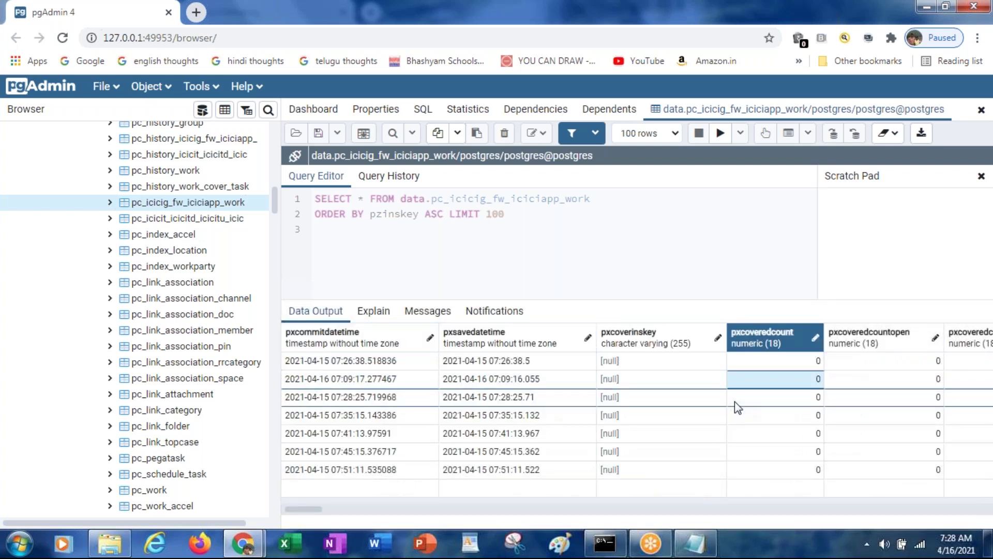
{"action": "key", "text": "Right"}
{"action": "key", "text": "Right"}
{"action": "key", "text": "Right"}
{"action": "key", "text": "Right"}
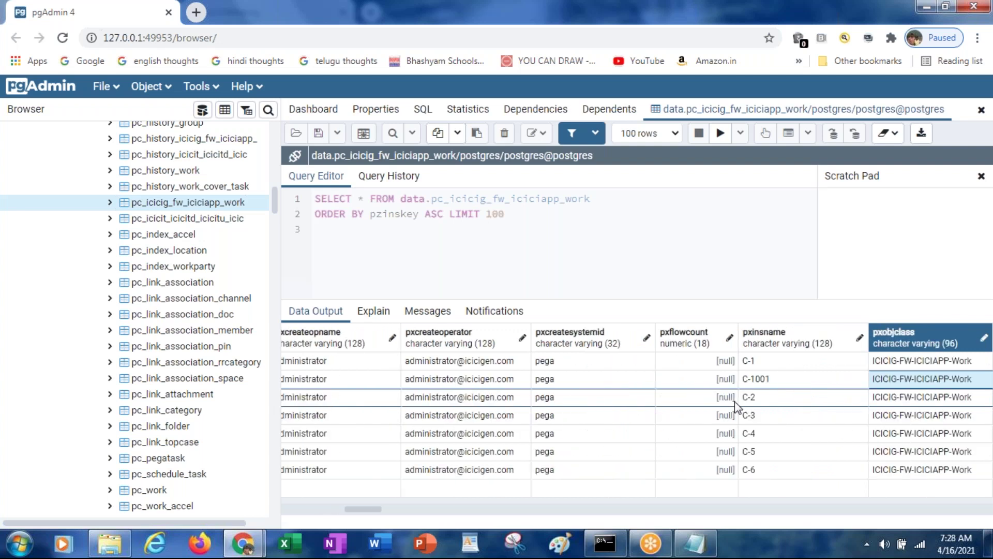
{"action": "key", "text": "Right"}
{"action": "key", "text": "Right"}
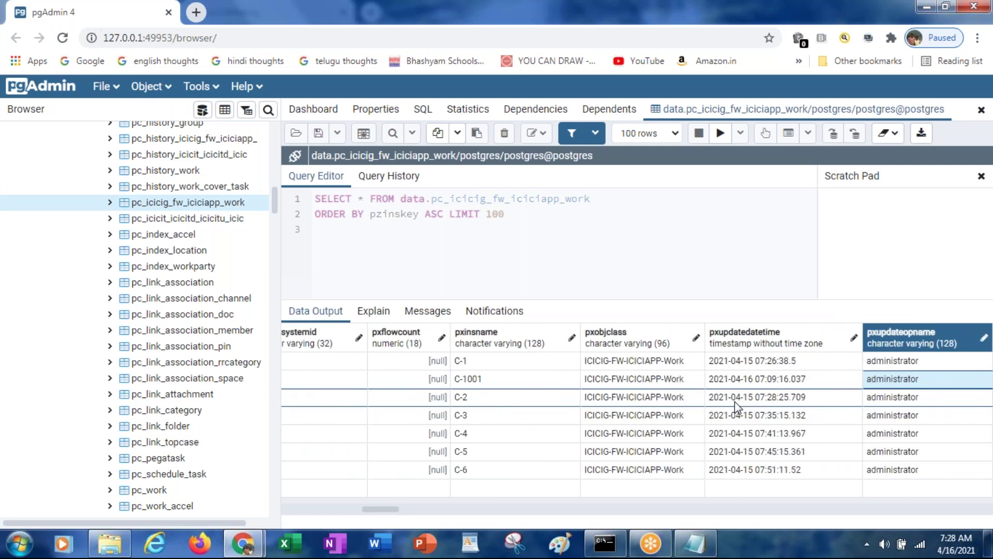
{"action": "key", "text": "Right"}
{"action": "key", "text": "Right"}
{"action": "key", "text": "Right"}
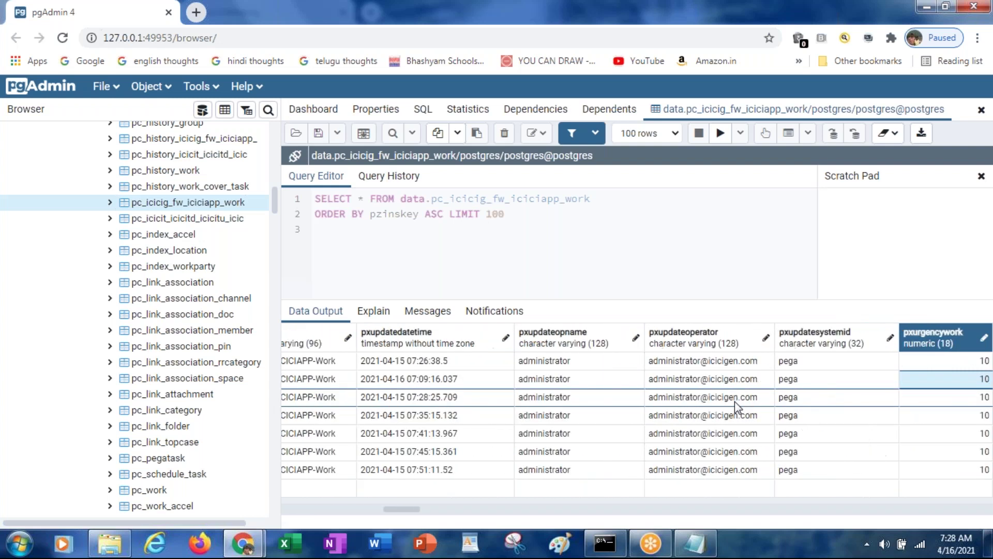
{"action": "key", "text": "Right"}
{"action": "key", "text": "Right"}
{"action": "key", "text": "Right"}
{"action": "key", "text": "Right"}
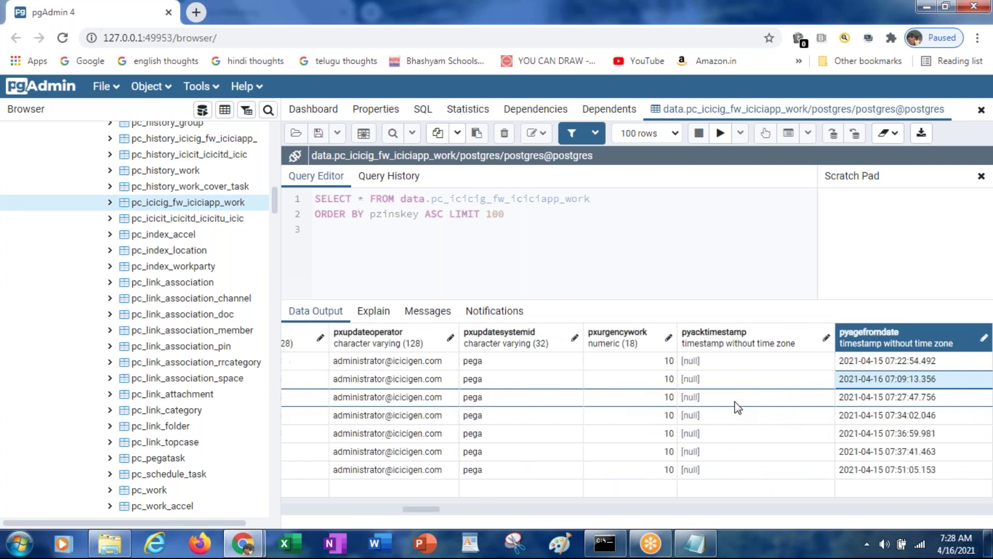
{"action": "key", "text": "Right"}
{"action": "key", "text": "Right"}
{"action": "key", "text": "Right"}
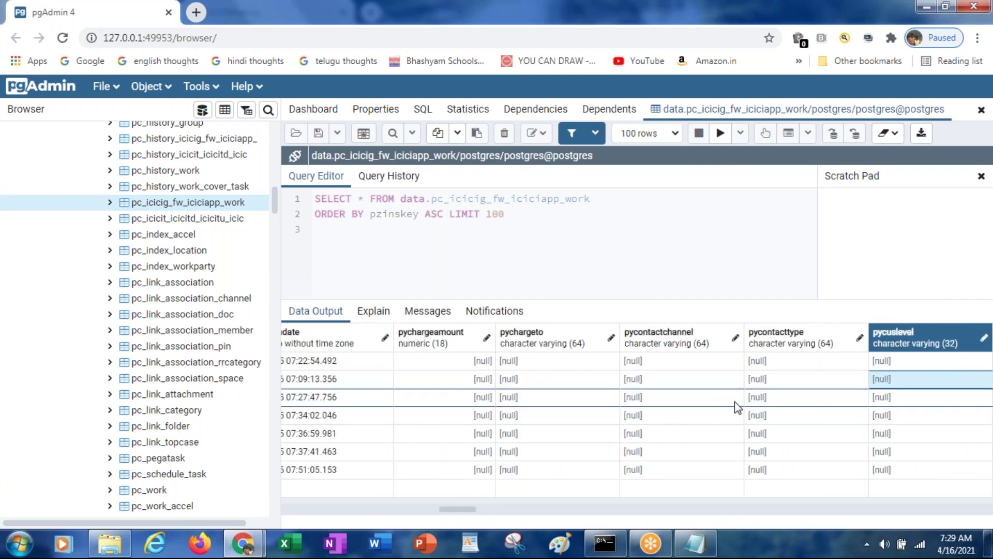
Continue across C-1001's effort, elapsed status, origin and problem columns to pyworklistdecimal1
{"action": "key", "text": "Right"}
{"action": "key", "text": "Right"}
{"action": "key", "text": "Right"}
{"action": "key", "text": "Right"}
{"action": "key", "text": "Right"}
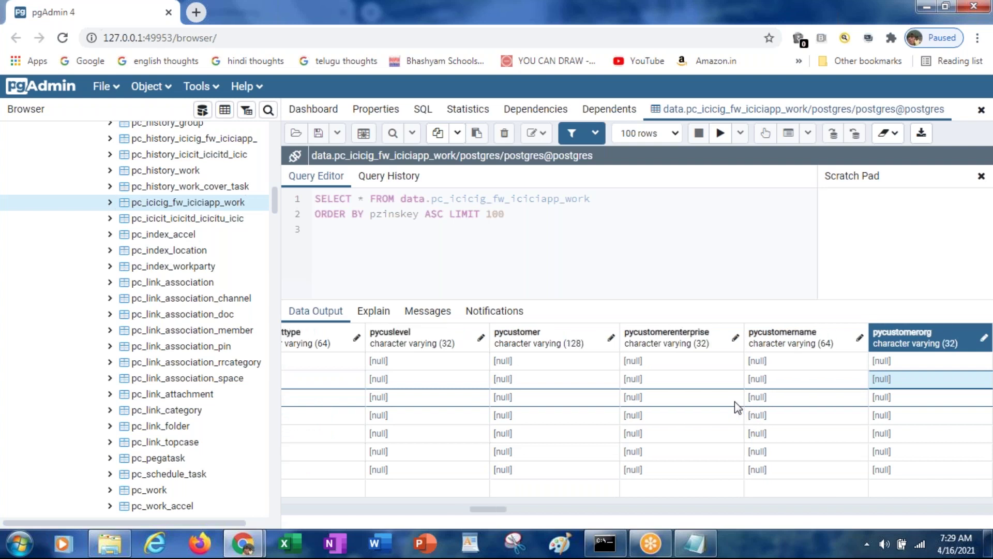
{"action": "key", "text": "Right"}
{"action": "key", "text": "Right"}
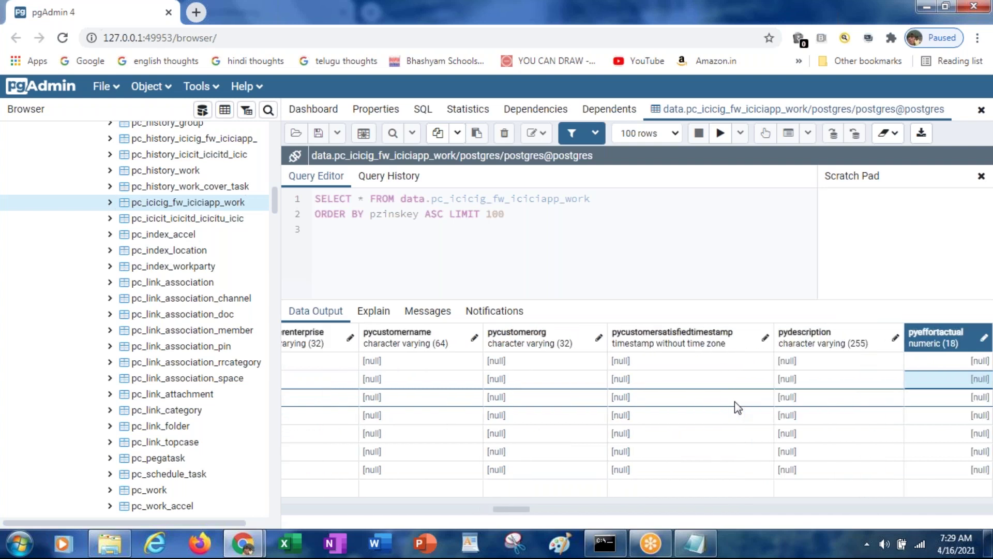
{"action": "key", "text": "Right"}
{"action": "key", "text": "Right"}
{"action": "key", "text": "Right"}
{"action": "key", "text": "Right"}
{"action": "key", "text": "Right"}
{"action": "key", "text": "Right"}
{"action": "key", "text": "Right"}
{"action": "key", "text": "Right"}
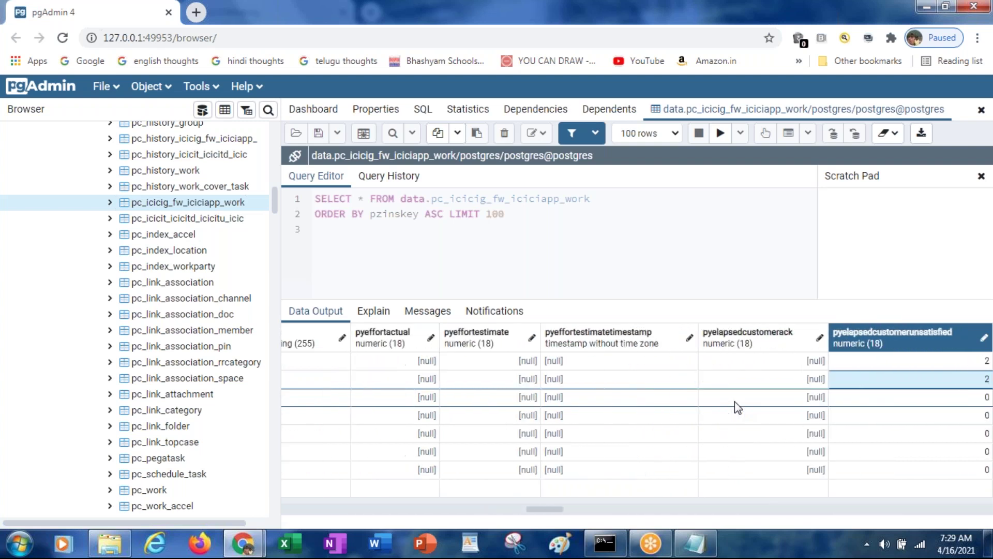
{"action": "key", "text": "Right"}
{"action": "key", "text": "Right"}
{"action": "key", "text": "Right"}
{"action": "key", "text": "Right"}
{"action": "key", "text": "Right"}
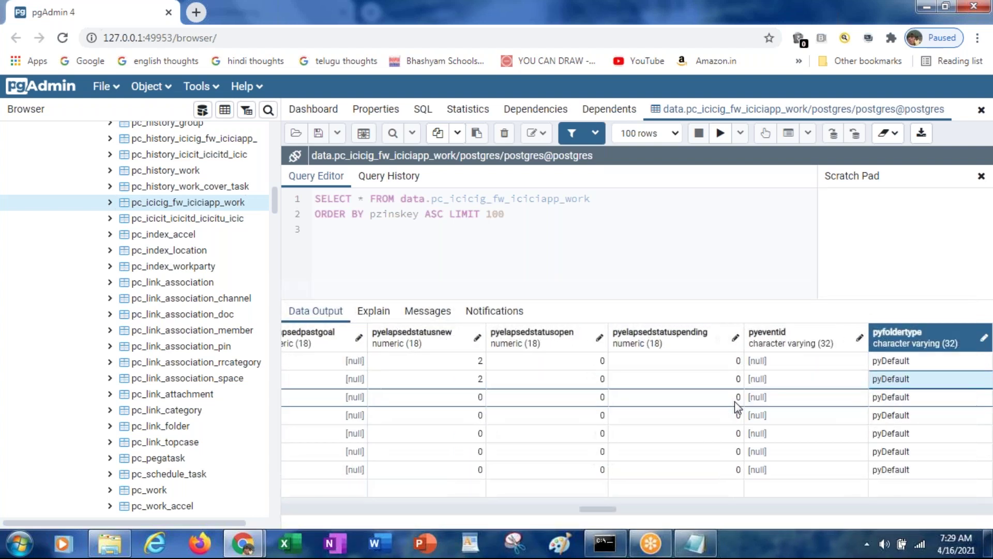
{"action": "key", "text": "Right"}
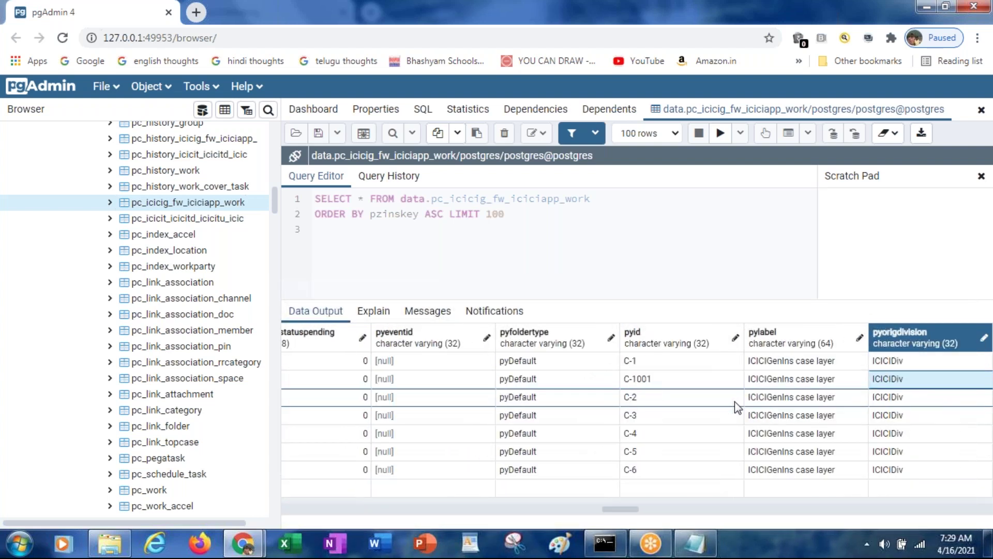
{"action": "key", "text": "Right"}
{"action": "key", "text": "Right"}
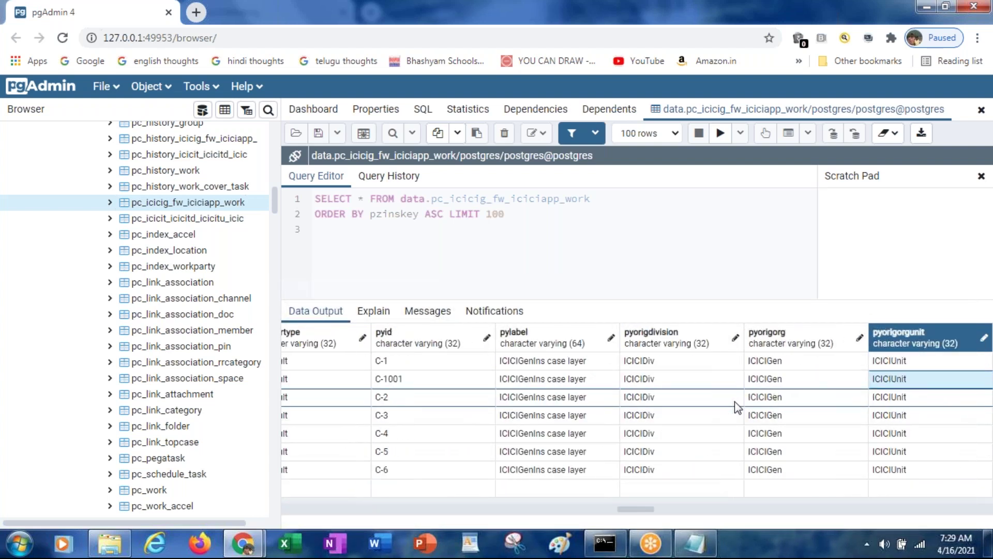
{"action": "key", "text": "Right"}
{"action": "key", "text": "Right"}
{"action": "key", "text": "Right"}
{"action": "key", "text": "Right"}
{"action": "key", "text": "Right"}
{"action": "key", "text": "Right"}
{"action": "key", "text": "Right"}
{"action": "key", "text": "Right"}
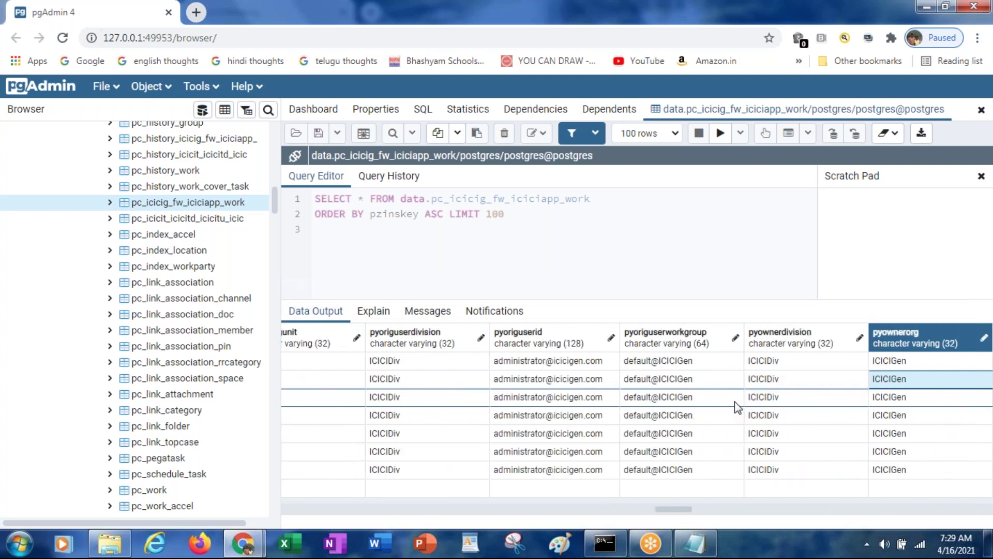
{"action": "key", "text": "Right"}
{"action": "key", "text": "Right"}
{"action": "key", "text": "Right"}
{"action": "key", "text": "Right"}
{"action": "key", "text": "Right"}
{"action": "key", "text": "Right"}
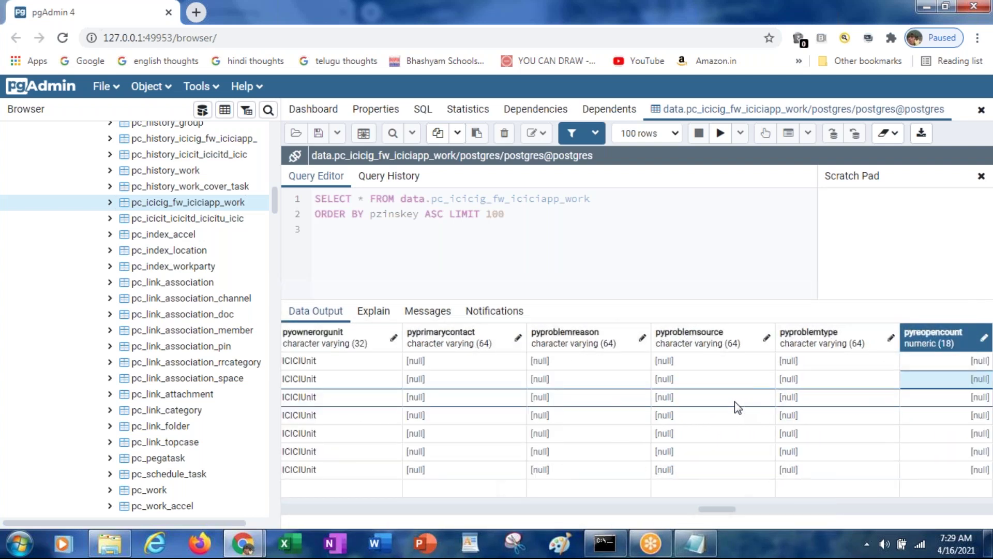
{"action": "key", "text": "Right"}
{"action": "key", "text": "Right"}
{"action": "key", "text": "Right"}
{"action": "key", "text": "Right"}
{"action": "key", "text": "Right"}
{"action": "key", "text": "Right"}
{"action": "key", "text": "Right"}
{"action": "key", "text": "Right"}
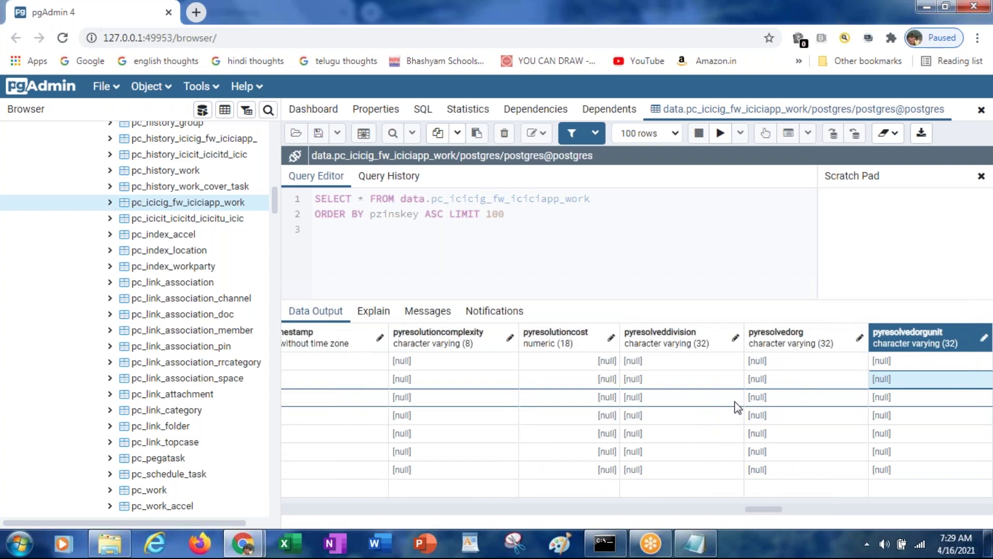
{"action": "key", "text": "Right"}
{"action": "key", "text": "Right"}
{"action": "key", "text": "Right"}
{"action": "key", "text": "Right"}
{"action": "key", "text": "Right"}
{"action": "key", "text": "Right"}
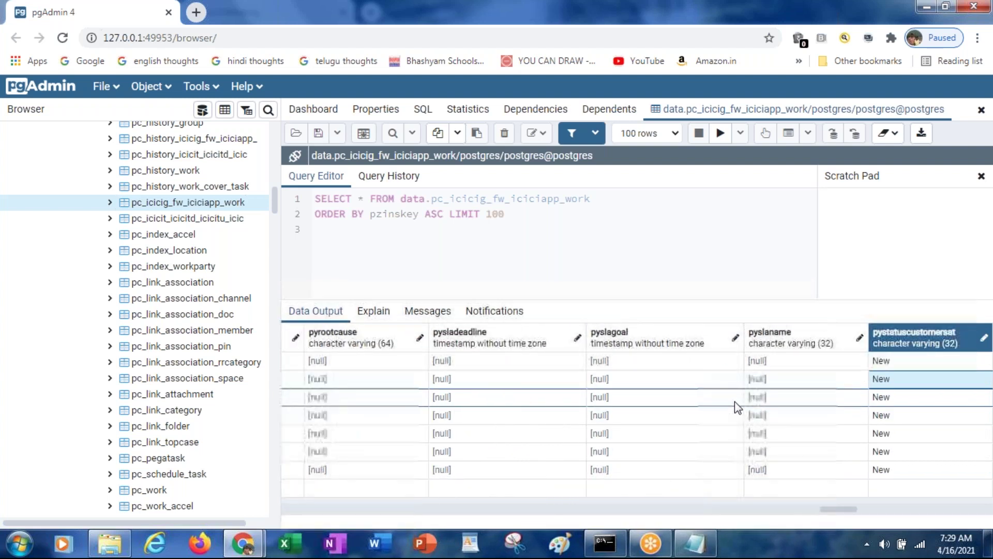
{"action": "key", "text": "Right"}
{"action": "key", "text": "Right"}
{"action": "key", "text": "Right"}
{"action": "key", "text": "Right"}
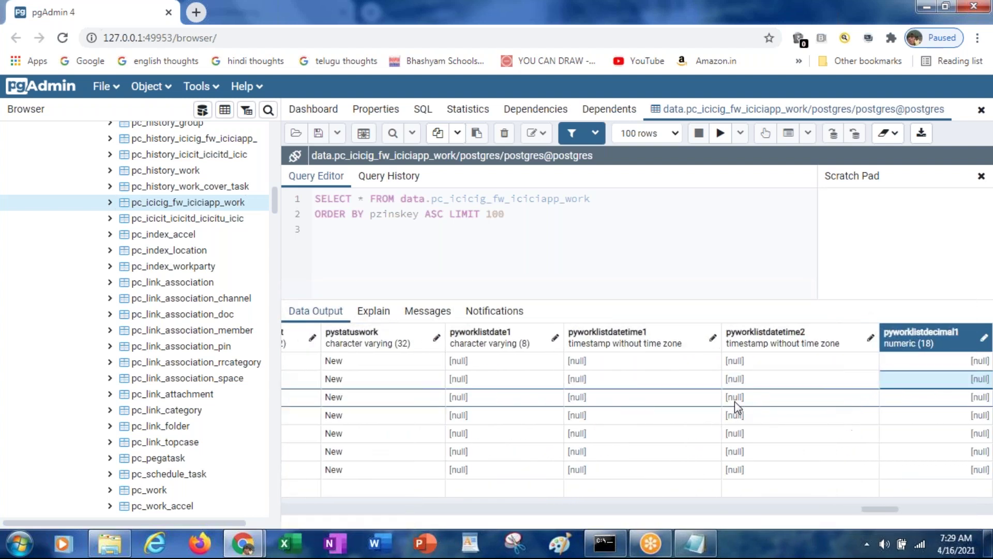
{"action": "key", "text": "Right"}
{"action": "key", "text": "Right"}
{"action": "key", "text": "Right"}
{"action": "key", "text": "Right"}
{"action": "key", "text": "Right"}
{"action": "key", "text": "Right"}
{"action": "key", "text": "Right"}
{"action": "key", "text": "Right"}
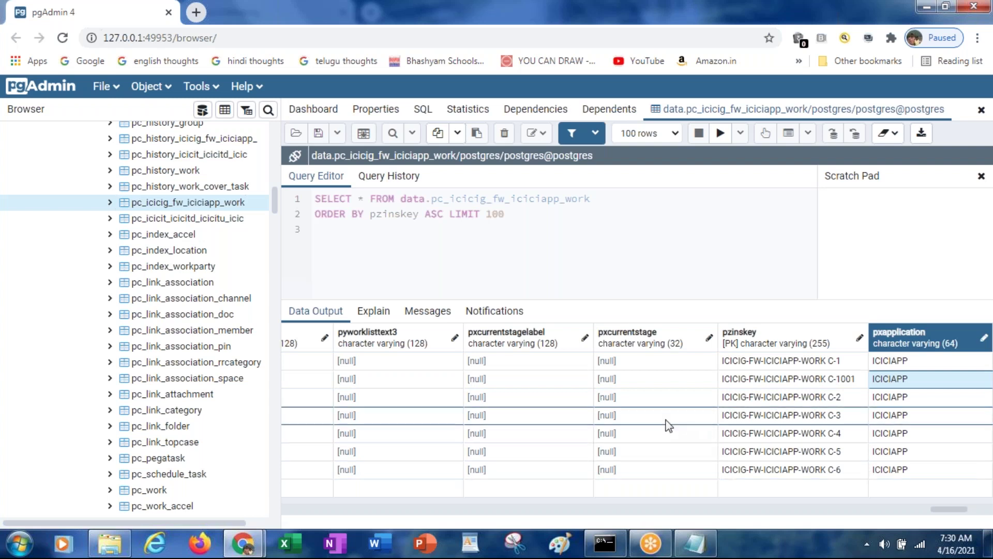
Select row C-2's pxcurrentstage cell, then move right to its pzinskey case key
{"action": "left_click", "coordinate": [635, 407]}
{"action": "key", "text": "Right"}
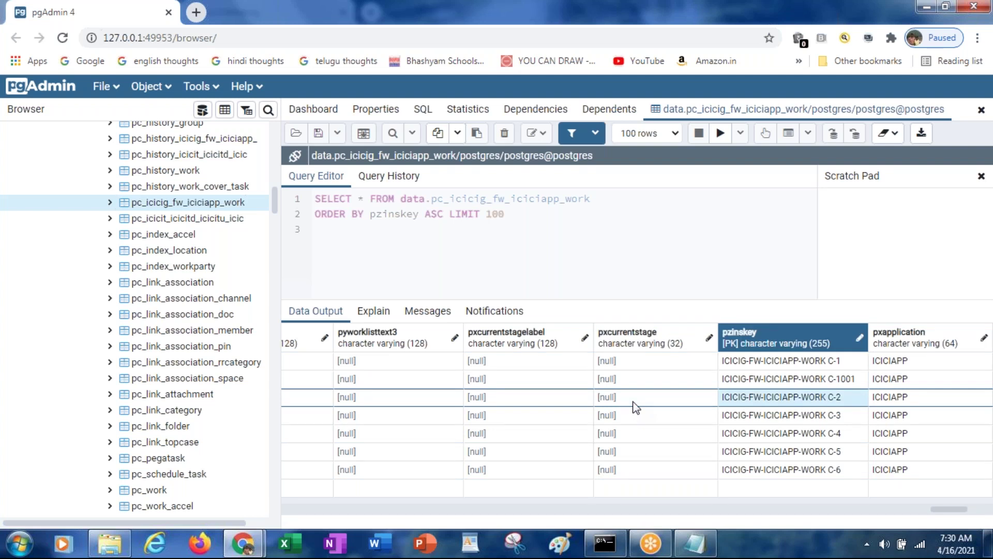
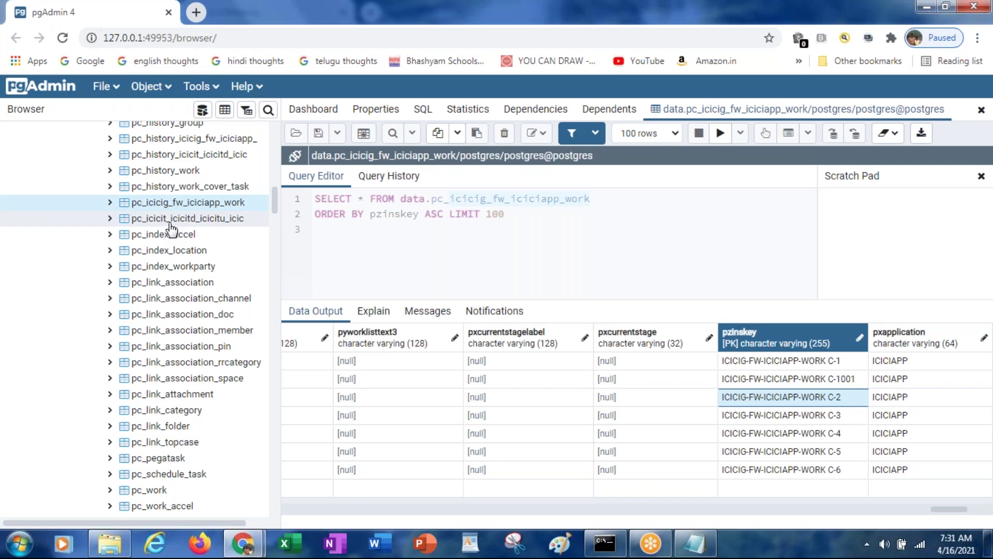
Select the pc_icicit_icicitd_icicitu_icic table in pgAdmin's Browser tree
{"action": "left_click", "coordinate": [165, 223]}
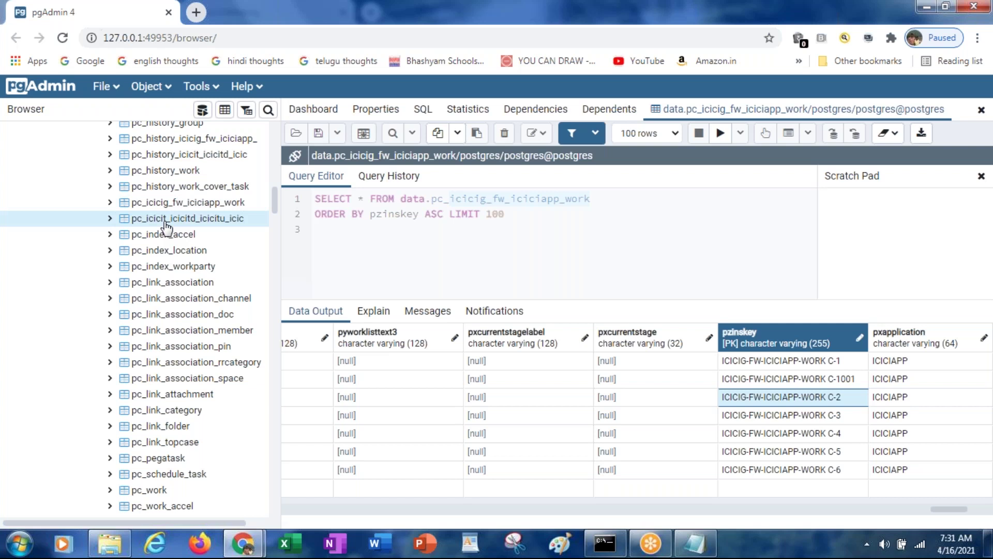
View the first 100 rows of pc_icicit_icicitd_icicitu_icic, then return to the work table results and Pega
{"action": "right_click", "coordinate": [165, 225]}
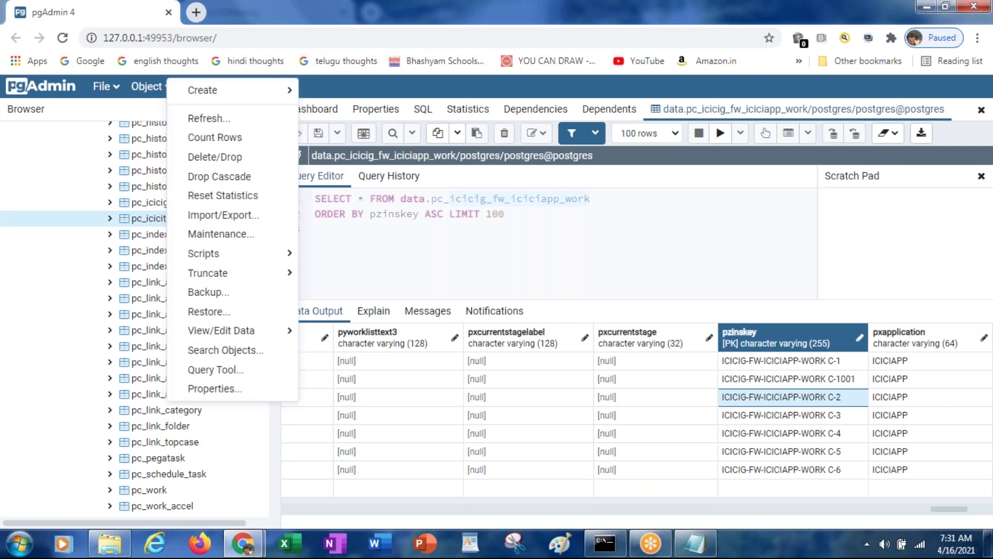
{"action": "mouse_move", "coordinate": [214, 334]}
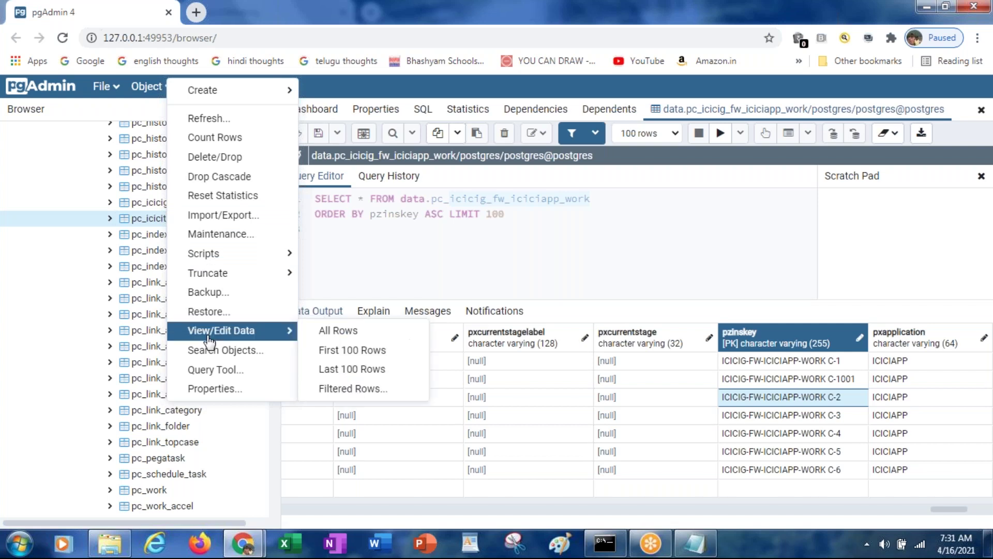
{"action": "left_click", "coordinate": [326, 356]}
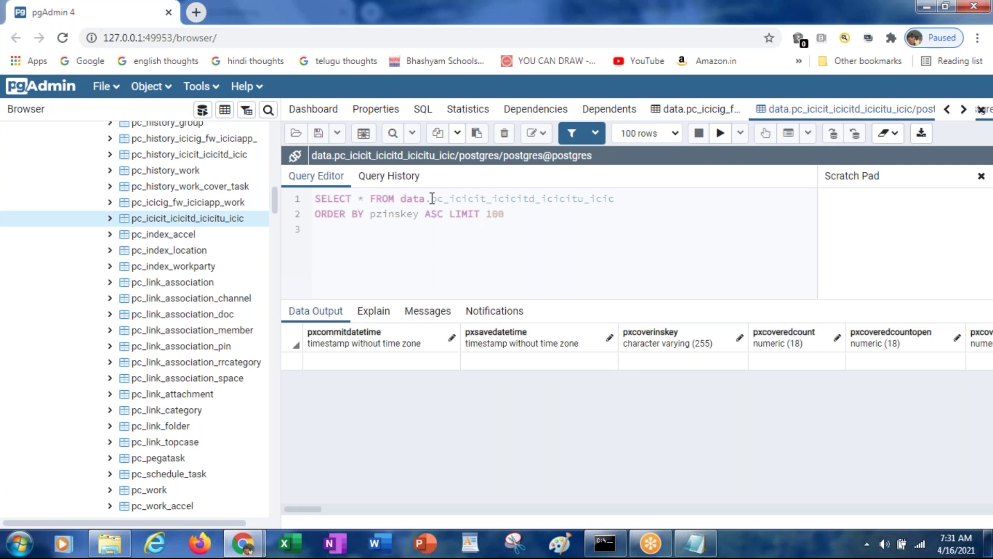
{"action": "left_click_drag", "start_coordinate": [432, 199], "coordinate": [618, 200]}
{"action": "left_click", "coordinate": [697, 109]}
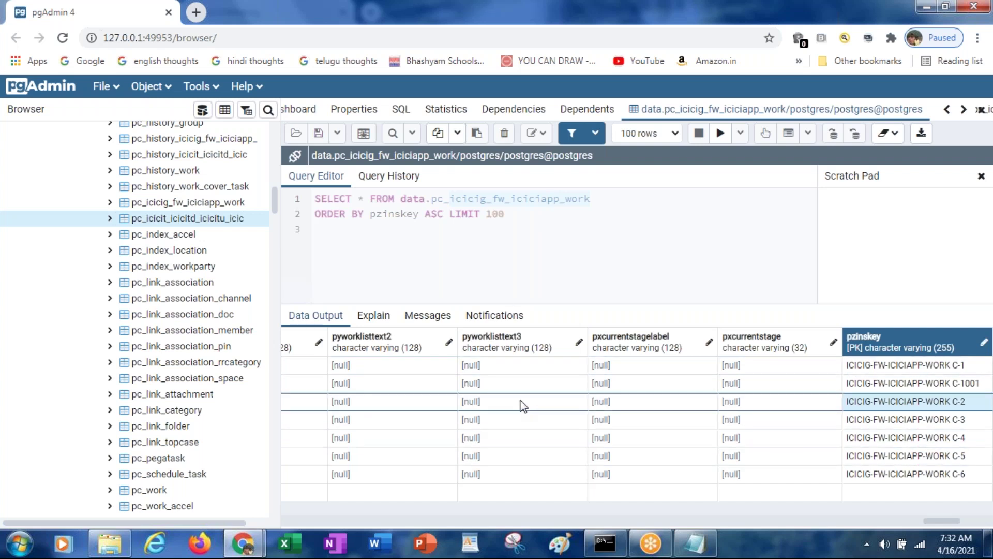
{"action": "key", "text": "alt+Tab"}
{"action": "key", "text": "alt+Tab"}
{"action": "key", "text": "alt+Tab"}
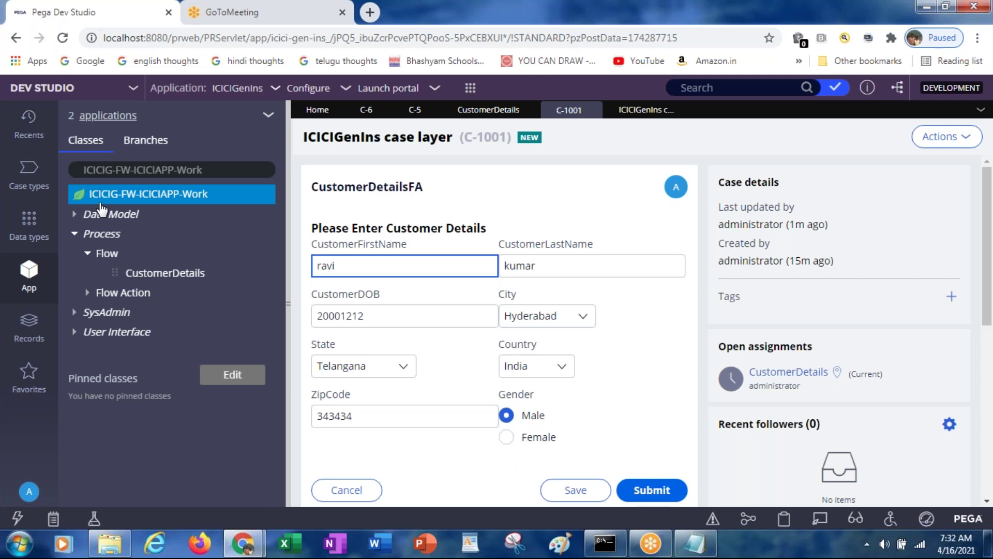
Open the ICICIG-FW-ICICIAPP-Work class definition and scroll to its pyID key and Test connection
{"action": "left_click", "coordinate": [163, 199]}
{"action": "right_click", "coordinate": [163, 199]}
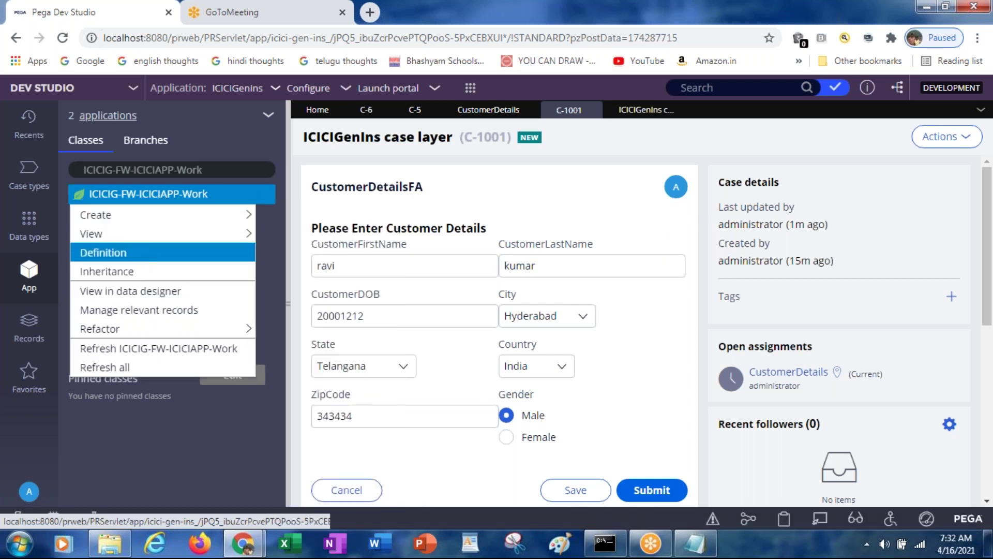
{"action": "left_click", "coordinate": [137, 253]}
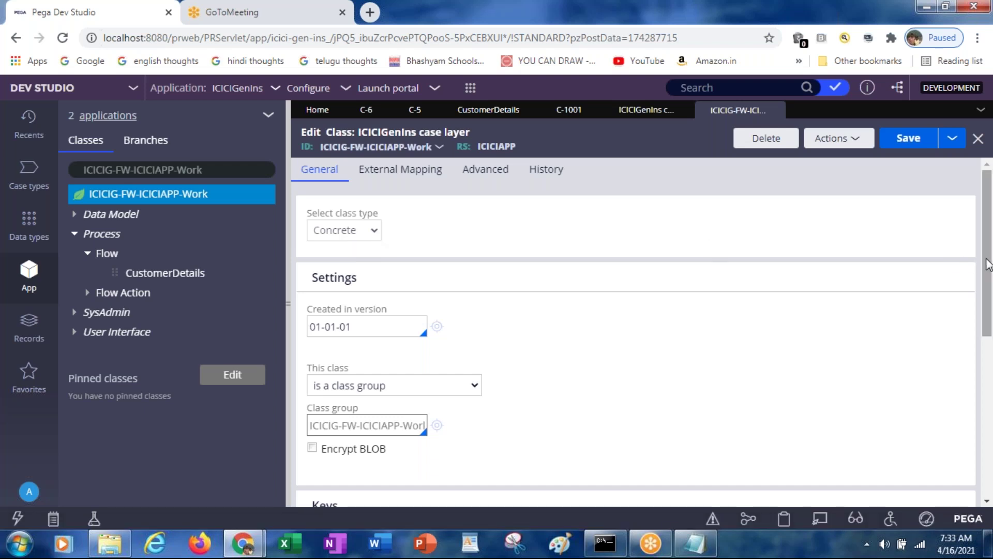
{"action": "left_click_drag", "start_coordinate": [988, 264], "coordinate": [986, 406]}
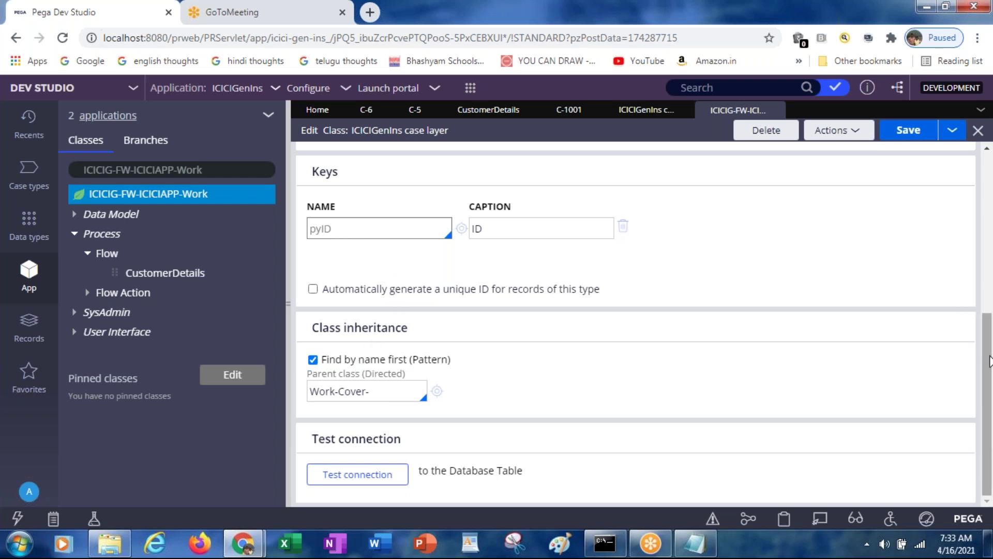
{"action": "left_click_drag", "start_coordinate": [989, 361], "coordinate": [986, 329]}
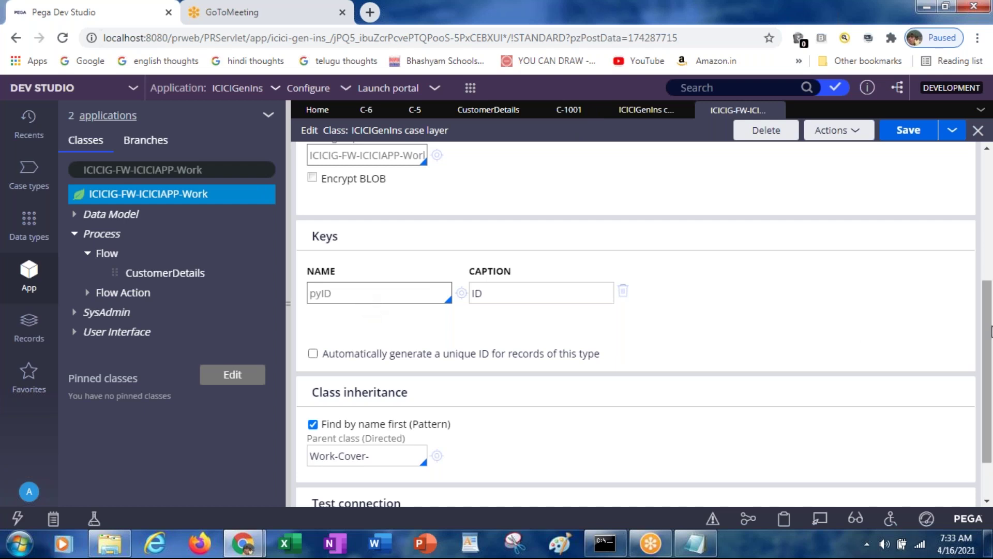
{"action": "scroll", "coordinate": [988, 332], "scroll_direction": "down", "scroll_amount": 2}
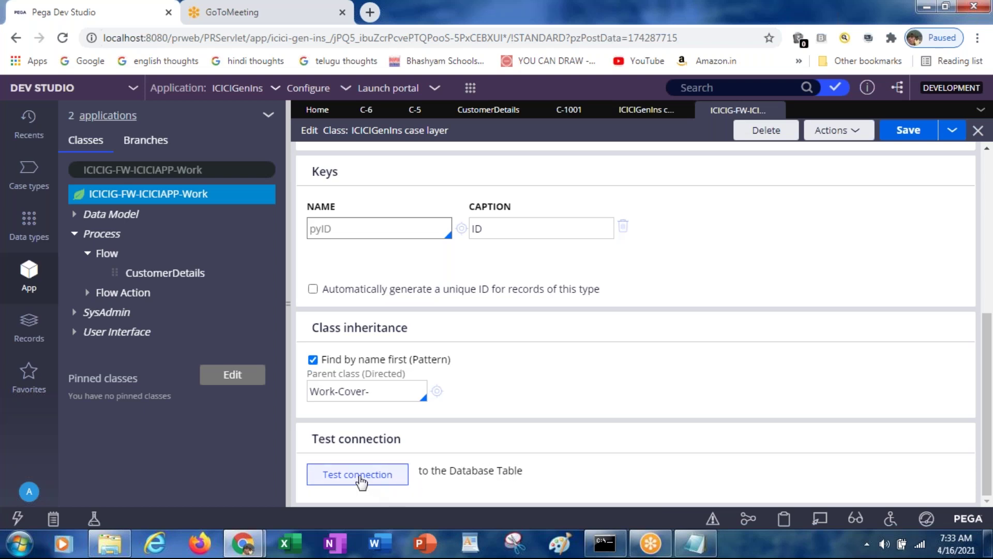
Test the class's connection, highlight its mapped table pc_ICICIG_FW_ICICIAPP_Work, then switch to pgAdmin
{"action": "left_click", "coordinate": [361, 478]}
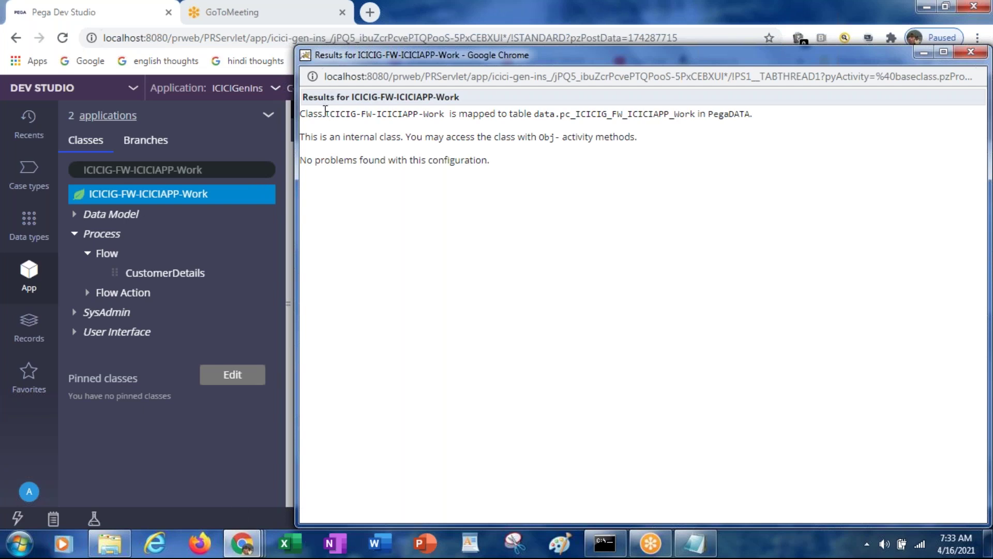
{"action": "left_click_drag", "start_coordinate": [325, 113], "coordinate": [428, 113]}
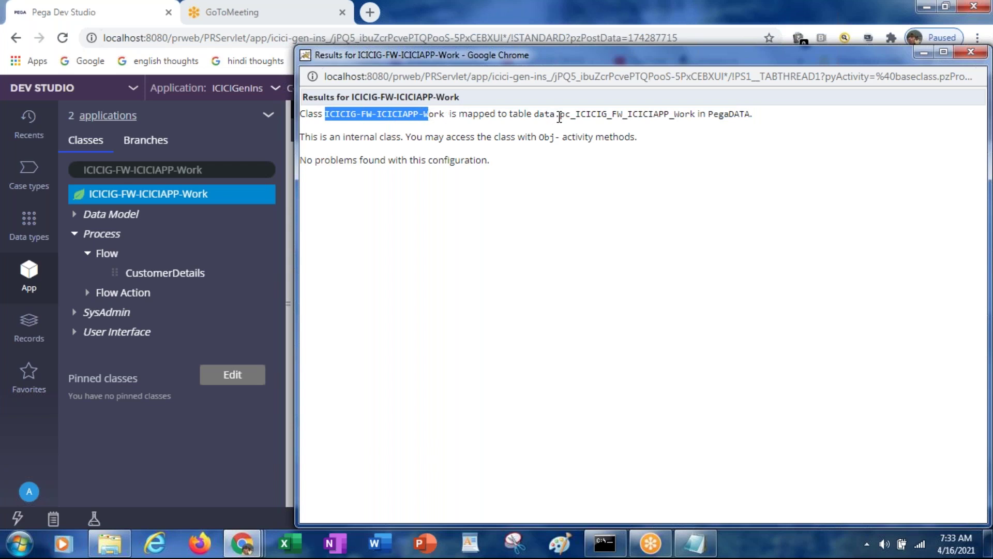
{"action": "left_click_drag", "start_coordinate": [559, 116], "coordinate": [662, 115]}
{"action": "left_click_drag", "start_coordinate": [685, 112], "coordinate": [697, 111]}
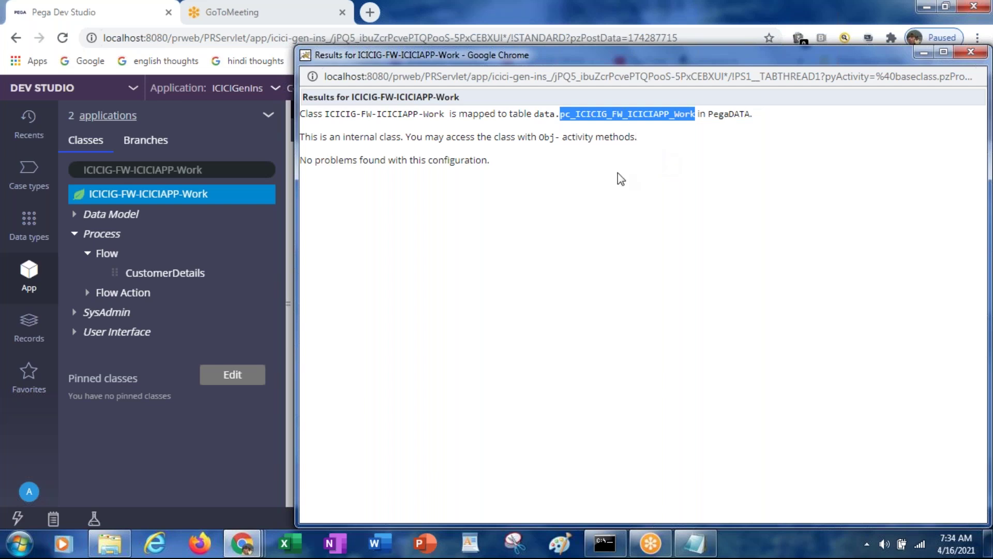
{"action": "key", "text": "alt+Tab"}
{"action": "key", "text": "alt+Tab"}
{"action": "key", "text": "alt+Tab"}
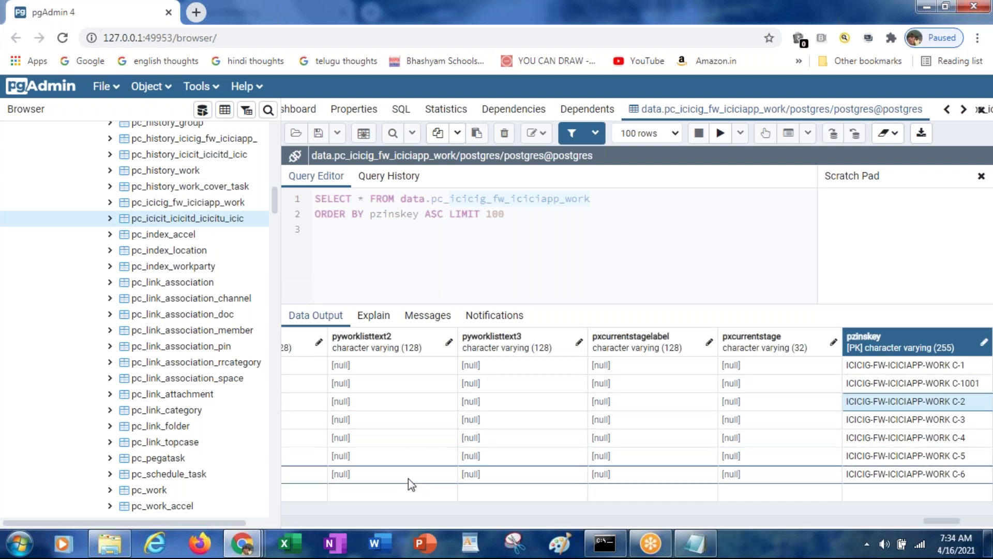
{"action": "key", "text": "alt+Tab"}
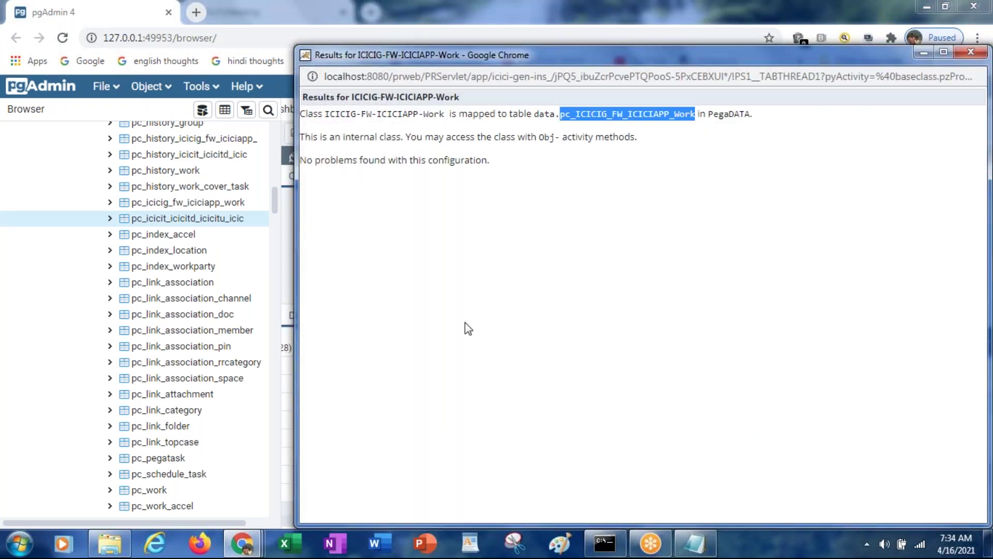
{"action": "left_click_drag", "start_coordinate": [439, 114], "coordinate": [323, 106]}
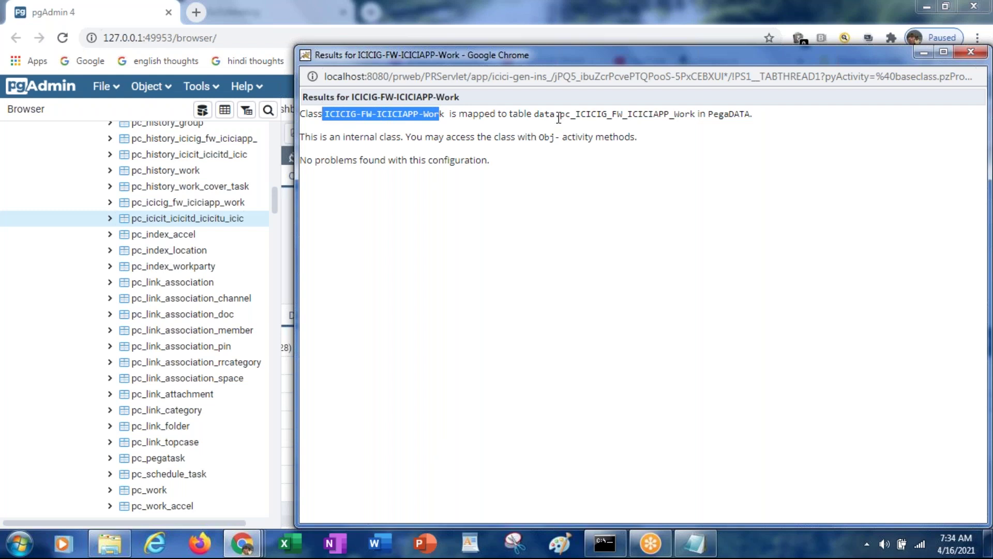
{"action": "left_click_drag", "start_coordinate": [559, 114], "coordinate": [695, 111]}
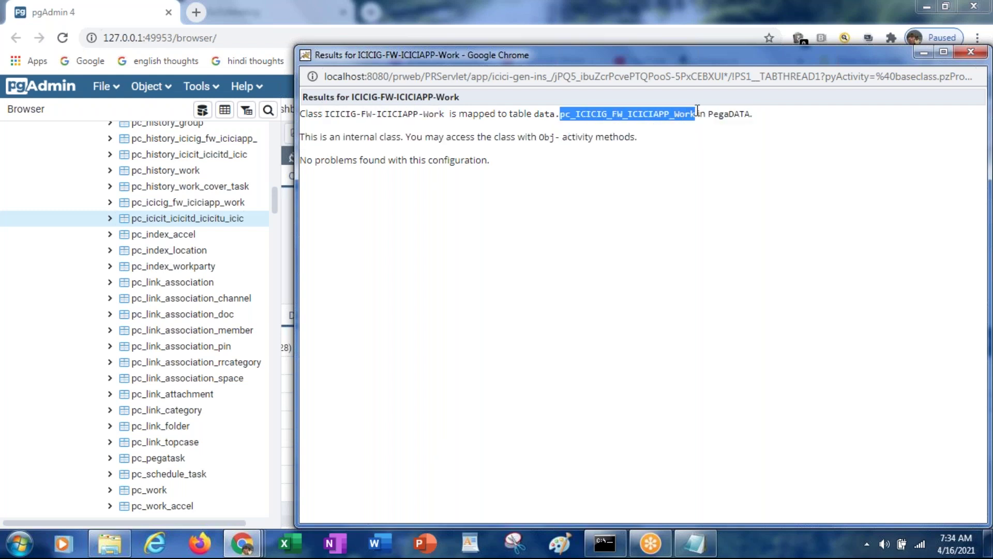
{"action": "left_click", "coordinate": [273, 207]}
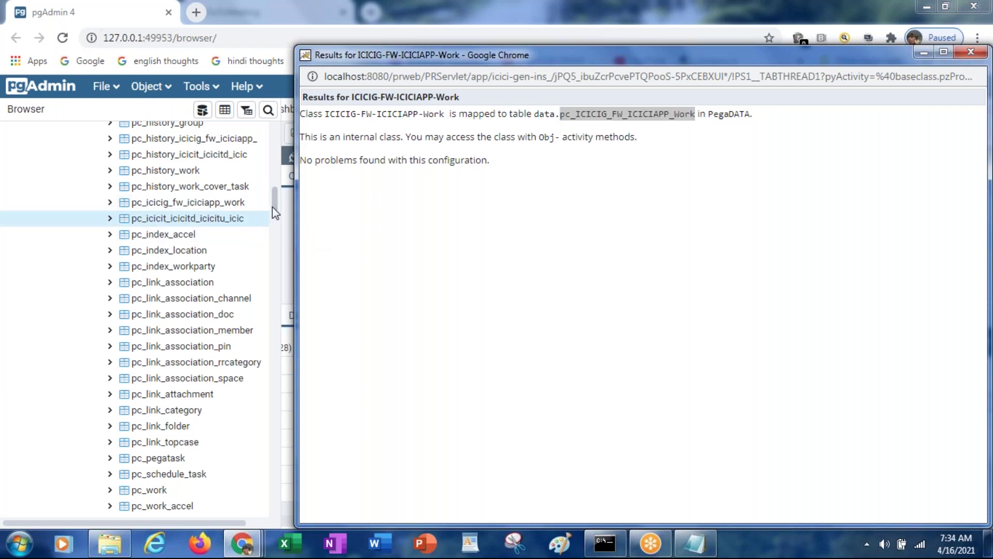
{"action": "left_click_drag", "start_coordinate": [272, 206], "coordinate": [271, 153]}
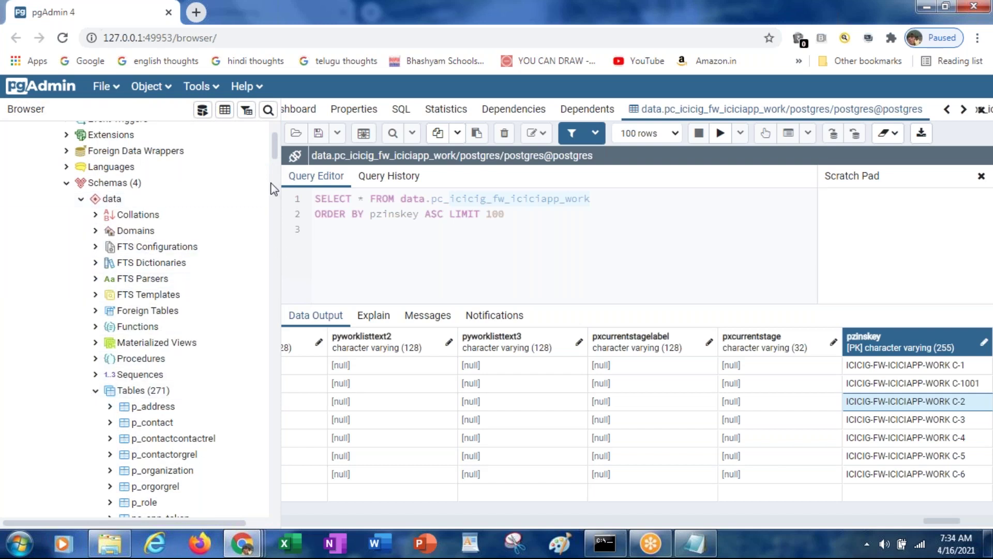
{"action": "left_click_drag", "start_coordinate": [276, 156], "coordinate": [275, 202]}
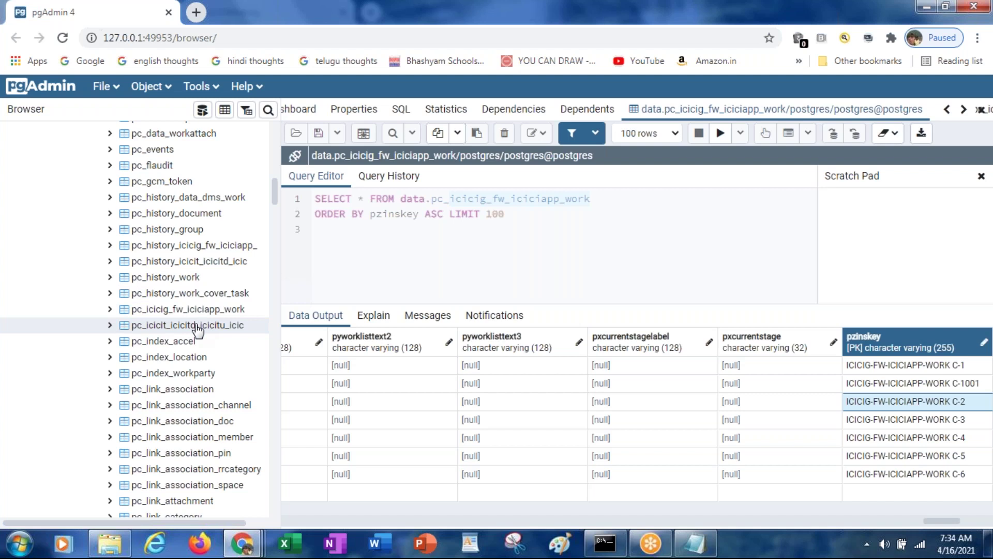
{"action": "key", "text": "alt+Tab"}
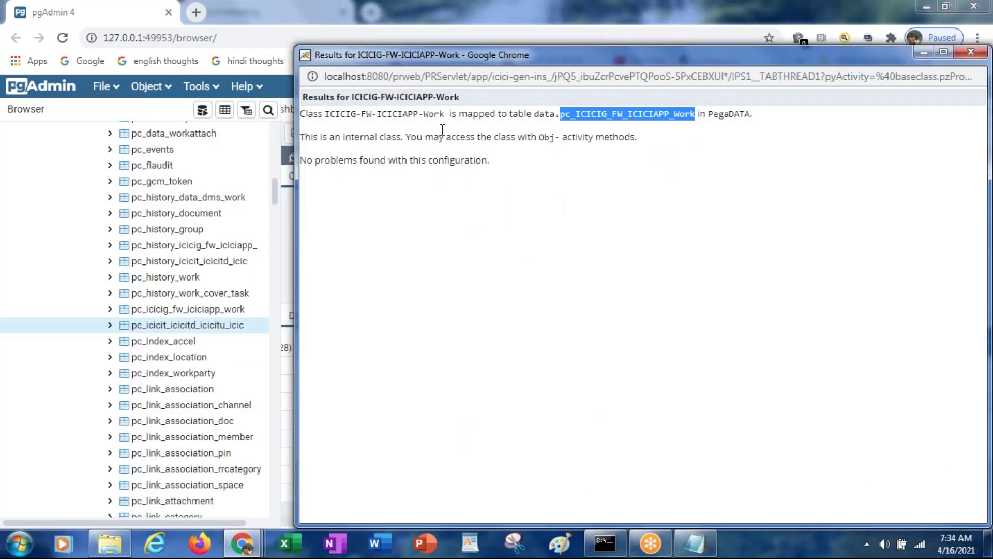
{"action": "left_click_drag", "start_coordinate": [442, 118], "coordinate": [328, 115]}
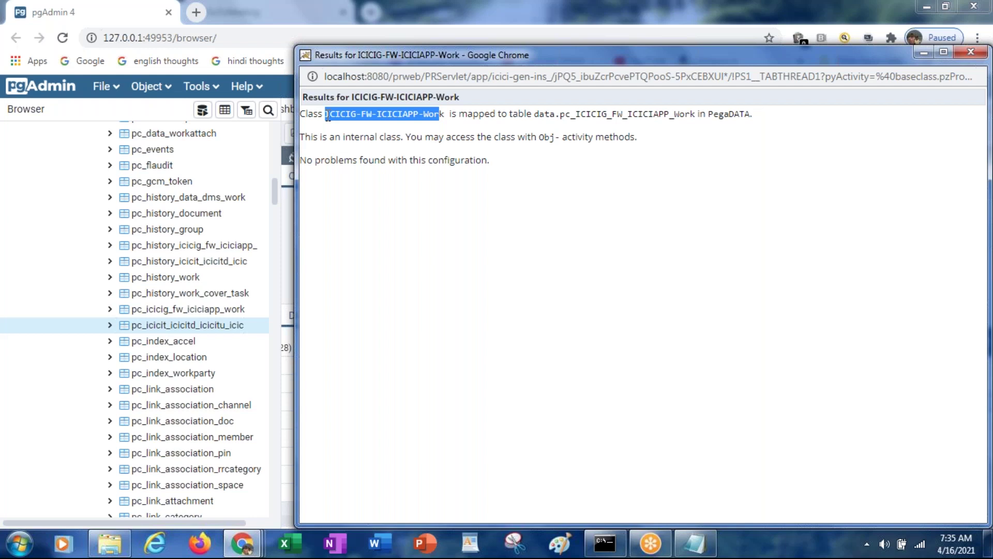
{"action": "left_click", "coordinate": [924, 53]}
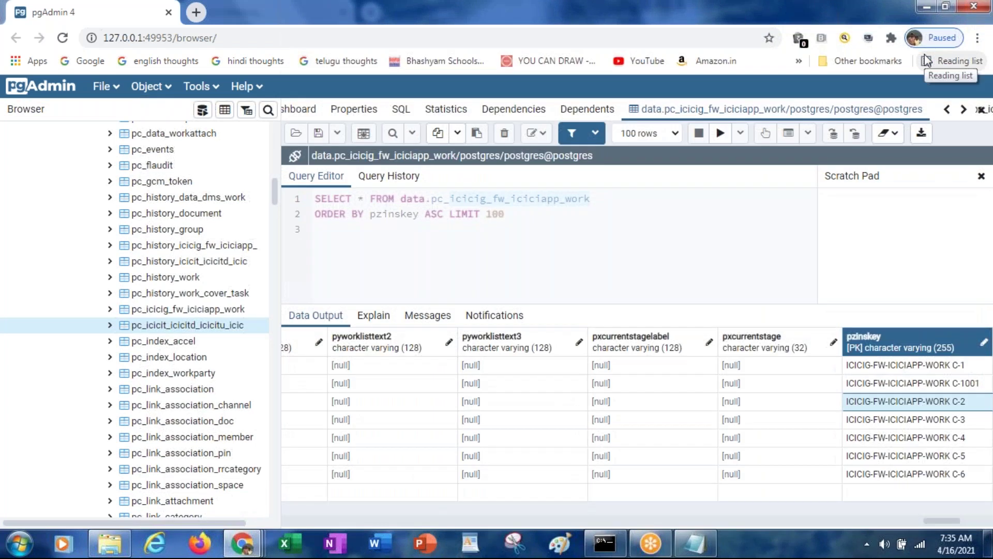
Search App Explorer for ICICIG-FW and open the ICICIG-FW-ICICIAPP-Work class, scrolling its form up
{"action": "key", "text": "alt+Tab"}
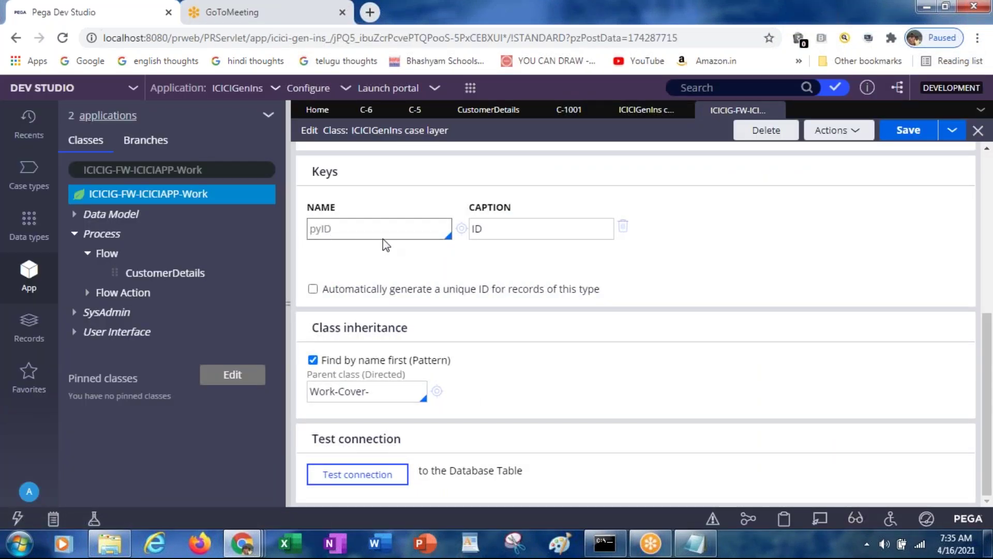
{"action": "left_click", "coordinate": [210, 173]}
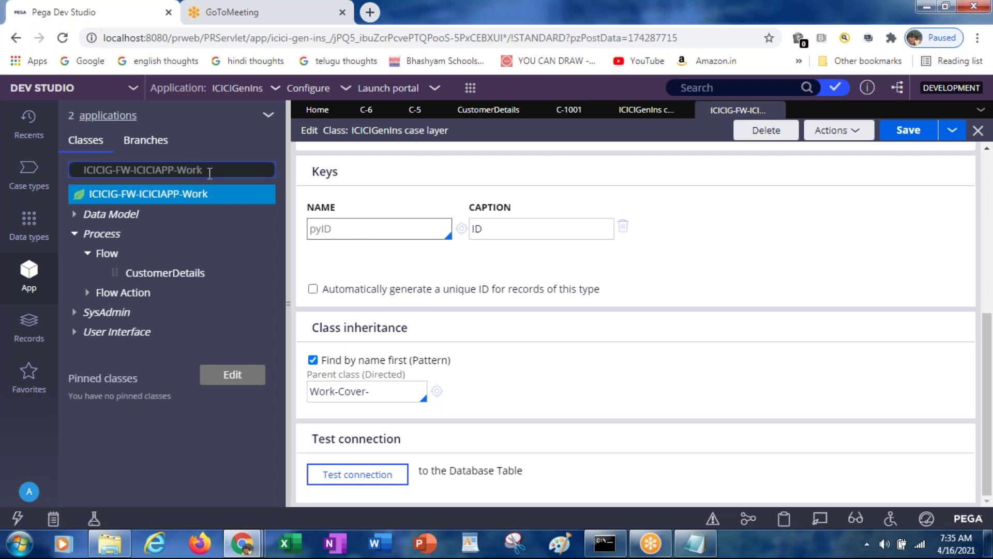
{"action": "left_click", "coordinate": [210, 173]}
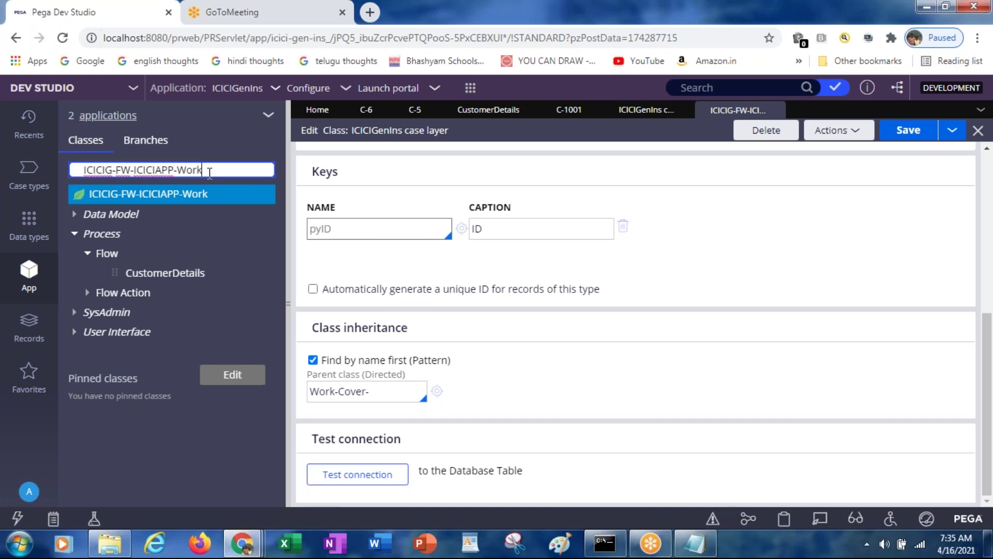
{"action": "key", "text": "BackSpace"}
{"action": "key", "text": "BackSpace"}
{"action": "key", "text": "BackSpace"}
{"action": "key", "text": "BackSpace"}
{"action": "key", "text": "BackSpace"}
{"action": "key", "text": "BackSpace"}
{"action": "key", "text": "BackSpace"}
{"action": "key", "text": "BackSpace"}
{"action": "key", "text": "BackSpace"}
{"action": "key", "text": "BackSpace"}
{"action": "key", "text": "BackSpace"}
{"action": "key", "text": "BackSpace"}
{"action": "key", "text": "BackSpace"}
{"action": "key", "text": "BackSpace"}
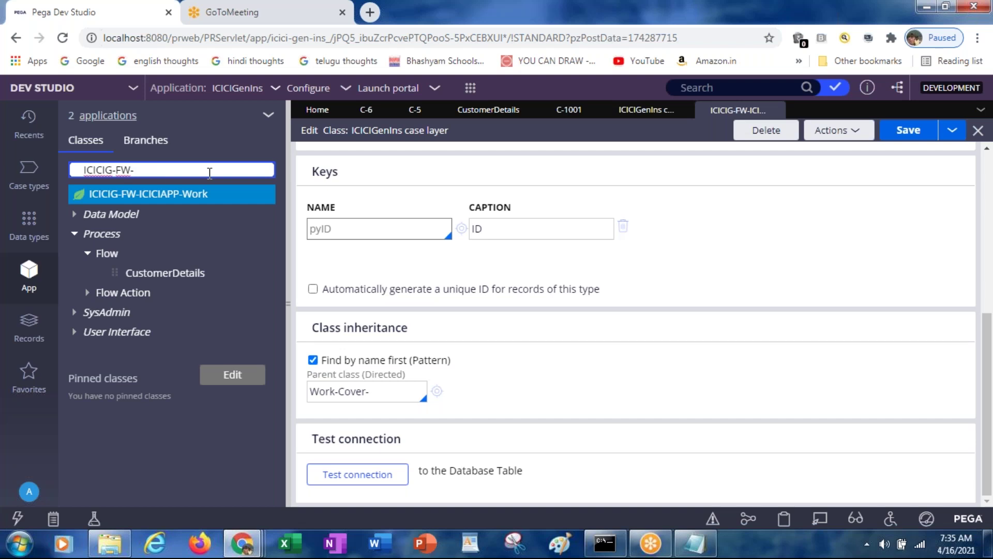
{"action": "key", "text": "BackSpace"}
{"action": "key", "text": "BackSpace"}
{"action": "key", "text": "BackSpace"}
{"action": "key", "text": "BackSpace"}
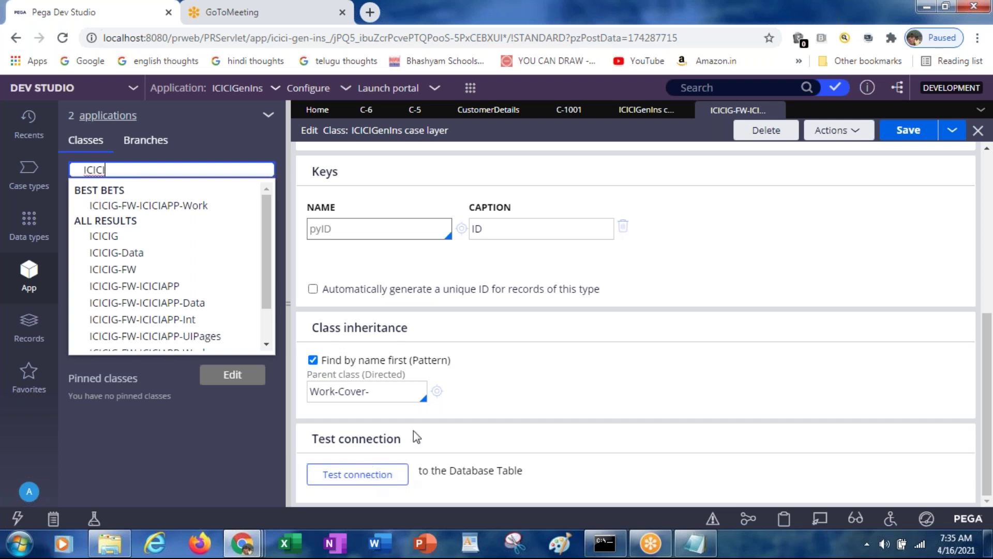
{"action": "left_click", "coordinate": [176, 206]}
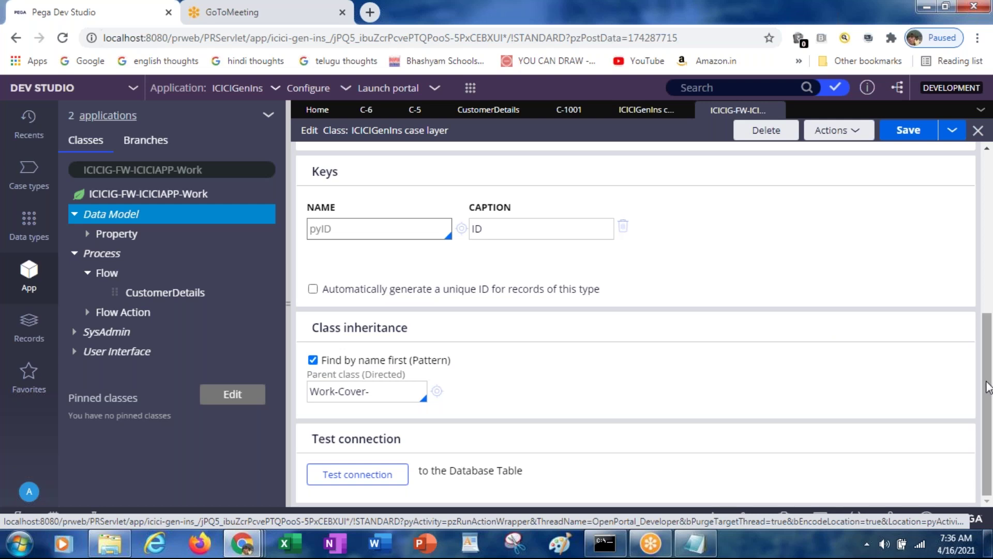
{"action": "left_click_drag", "start_coordinate": [987, 380], "coordinate": [974, 206]}
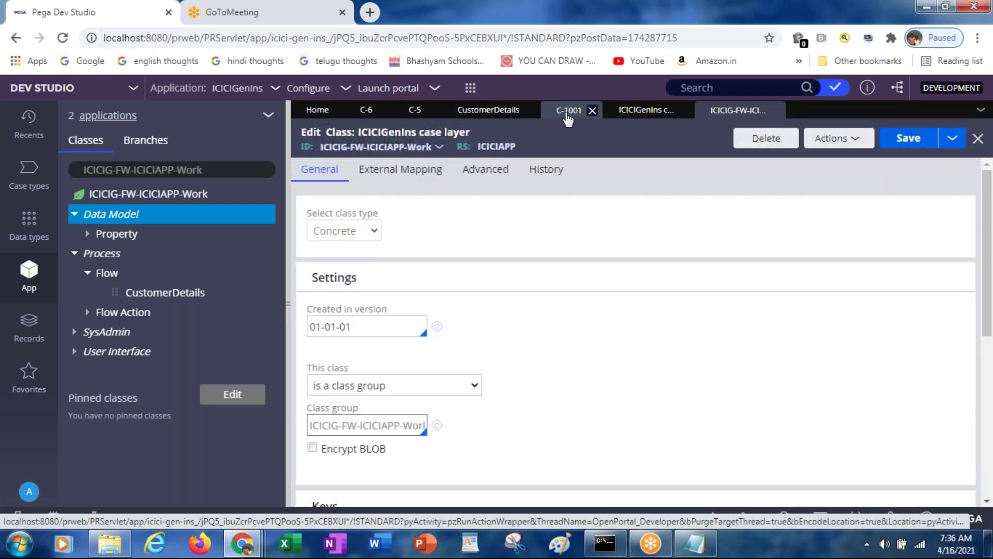
Look over cases C-1001, C-5 and C-6, begin C-6's CustomerDetails assignment and list instances
{"action": "left_click", "coordinate": [568, 112]}
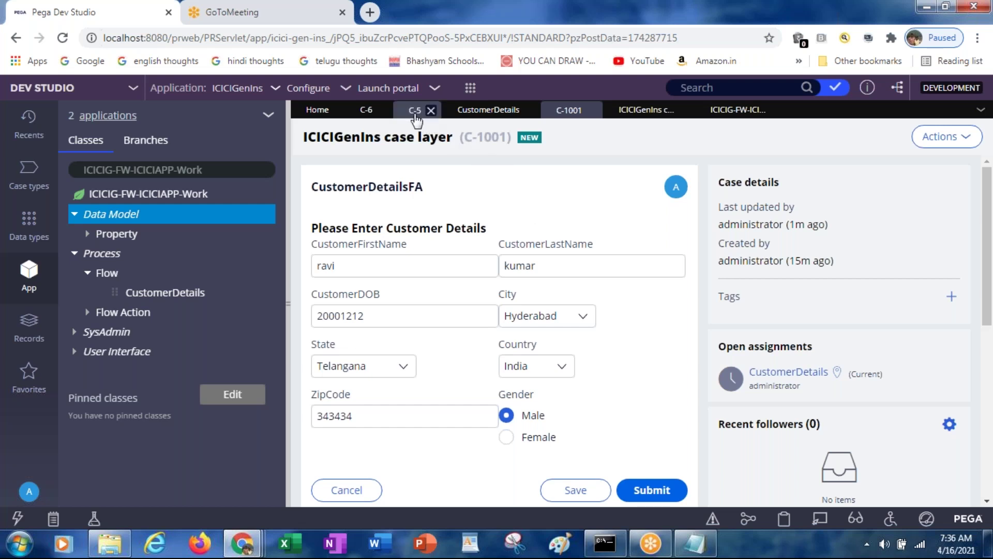
{"action": "left_click", "coordinate": [414, 114]}
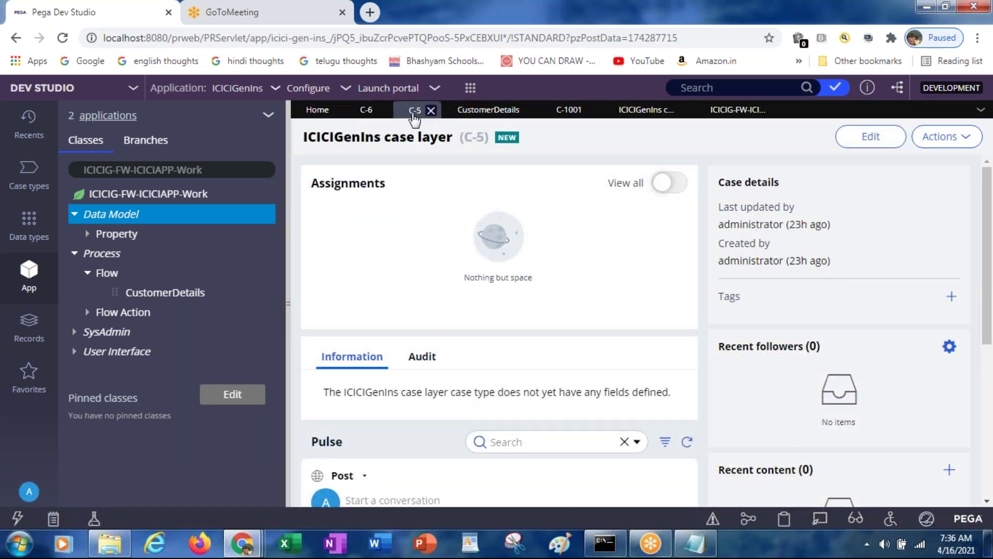
{"action": "left_click", "coordinate": [367, 112]}
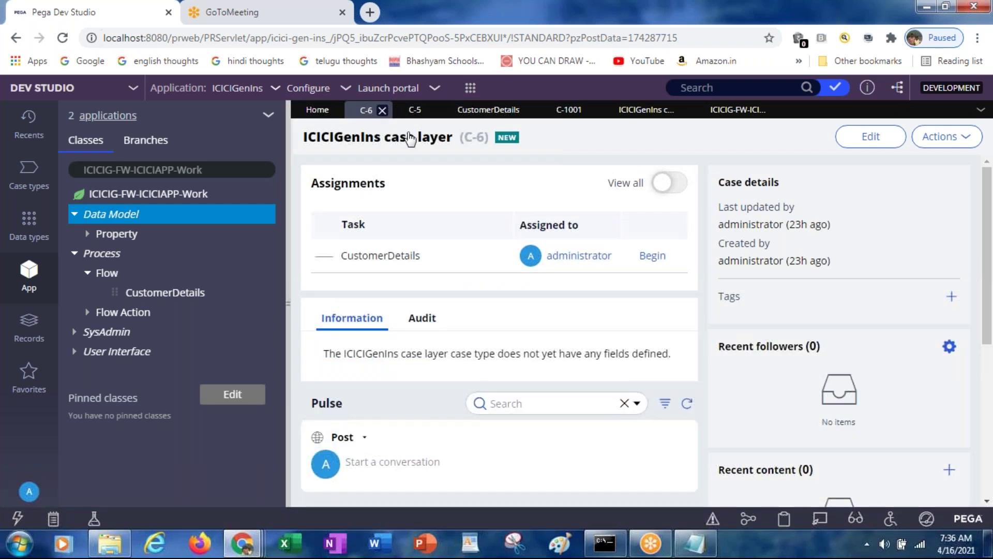
{"action": "left_click", "coordinate": [653, 255]}
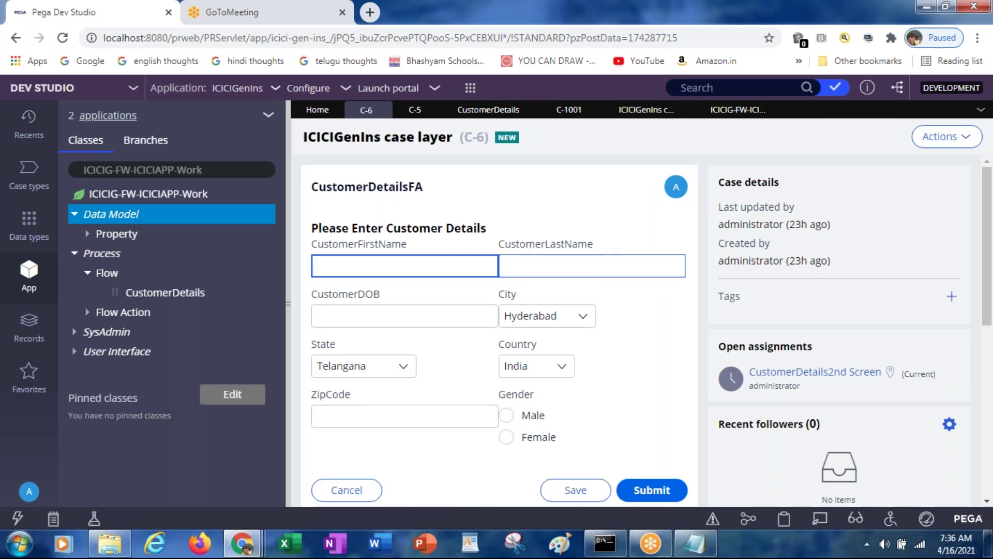
{"action": "left_click", "coordinate": [644, 110]}
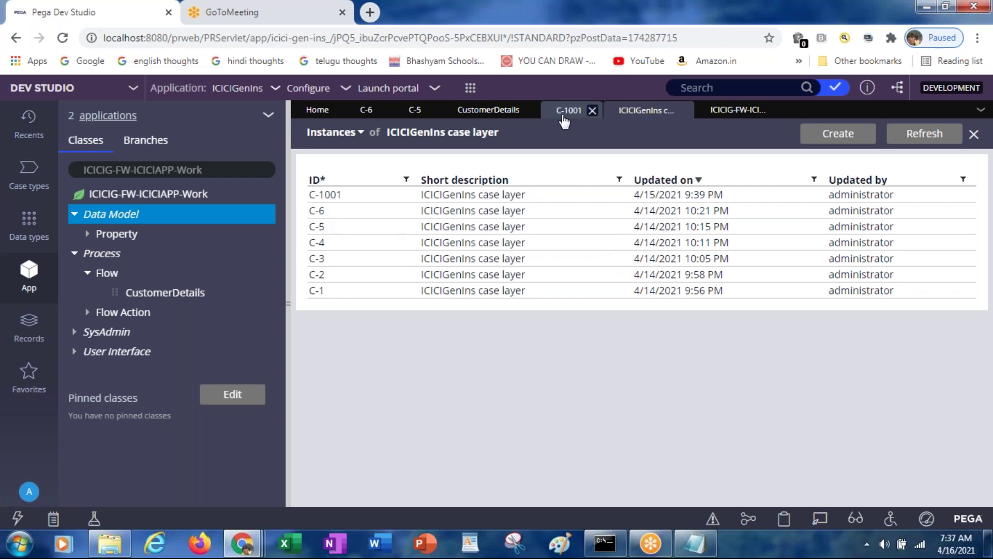
Cycle through the C-5 and C-6 case tabs and return to C-1001's filled form
{"action": "left_click", "coordinate": [558, 116]}
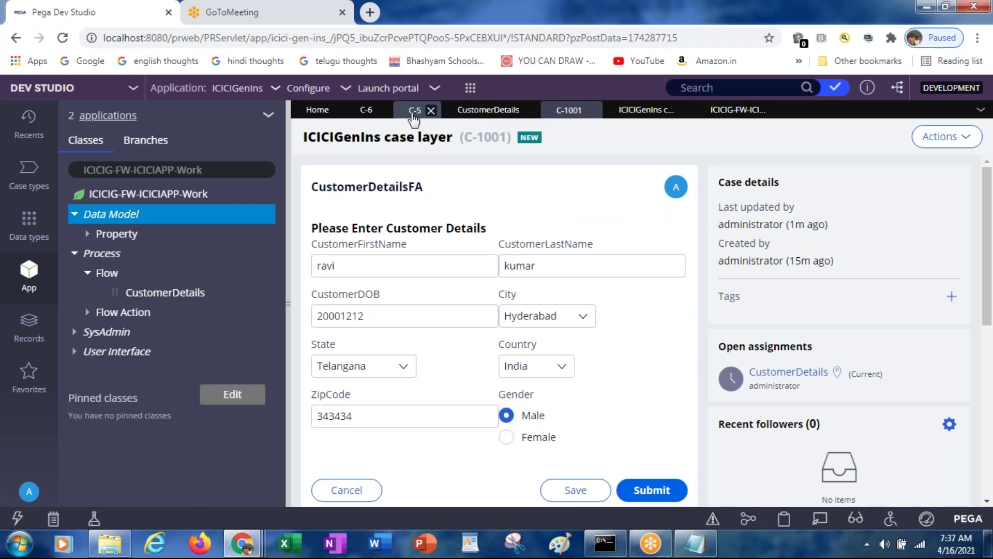
{"action": "left_click", "coordinate": [414, 115]}
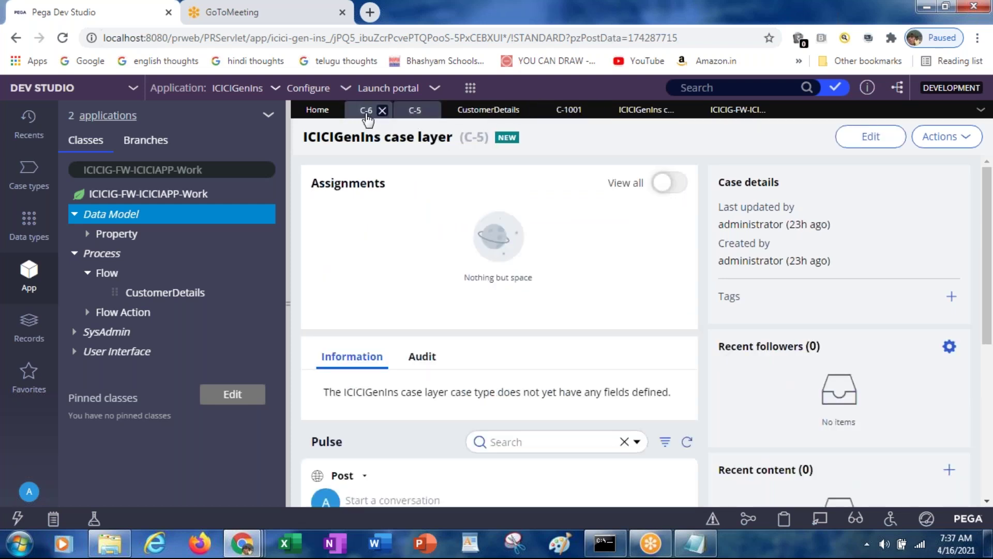
{"action": "left_click", "coordinate": [367, 115]}
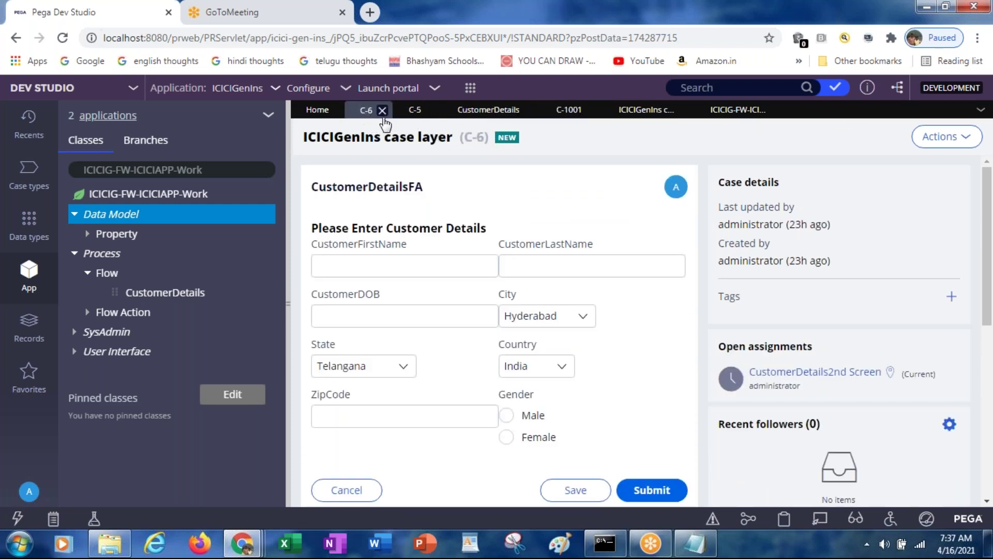
{"action": "left_click", "coordinate": [413, 115]}
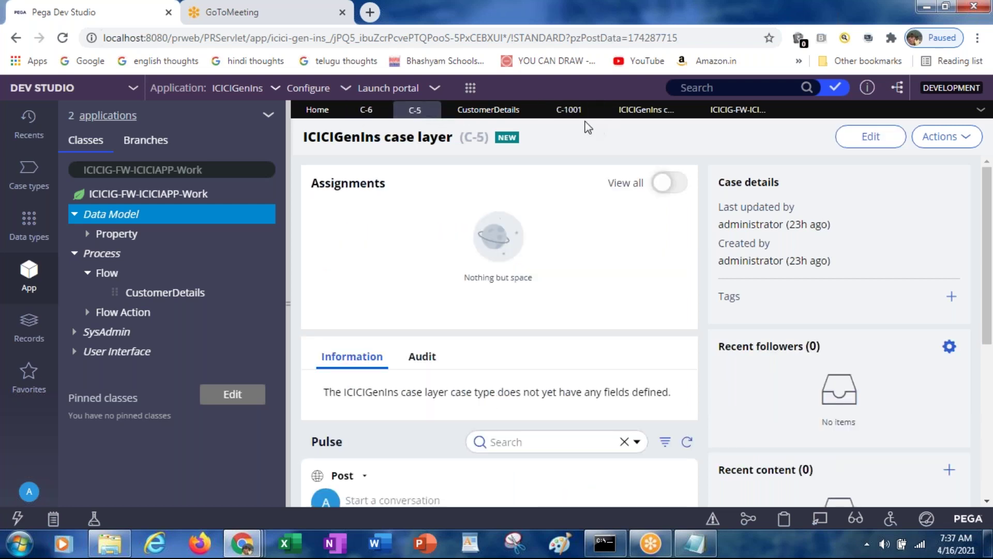
{"action": "left_click", "coordinate": [569, 116]}
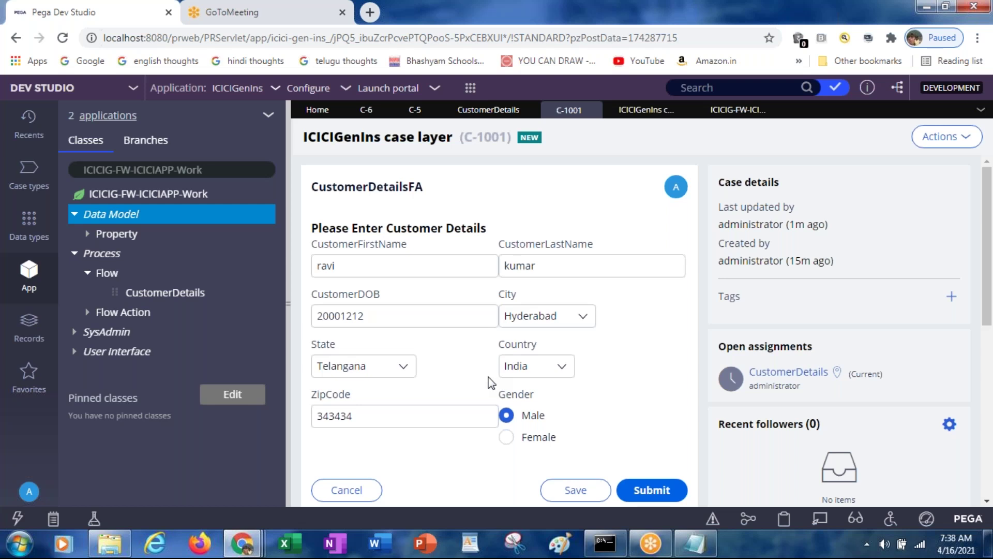
Glance at the case rows in pgAdmin, then save C-1001's customer details form
{"action": "key", "text": "alt+Tab"}
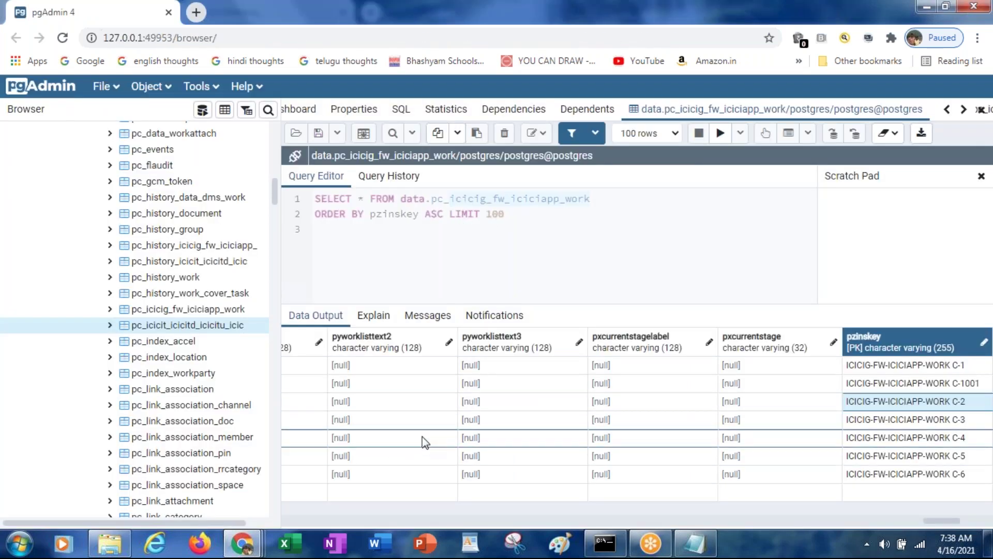
{"action": "key", "text": "alt+Tab"}
{"action": "left_click", "coordinate": [572, 492]}
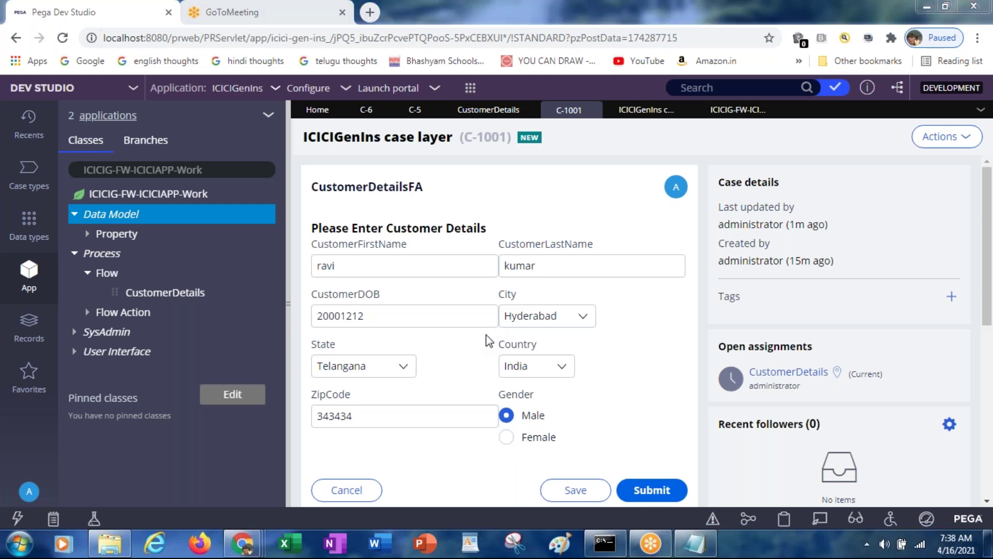
Launch Microsoft Word with the winword run command
{"action": "key", "text": "super+r"}
{"action": "type", "text": "winword"}
{"action": "key", "text": "Return"}
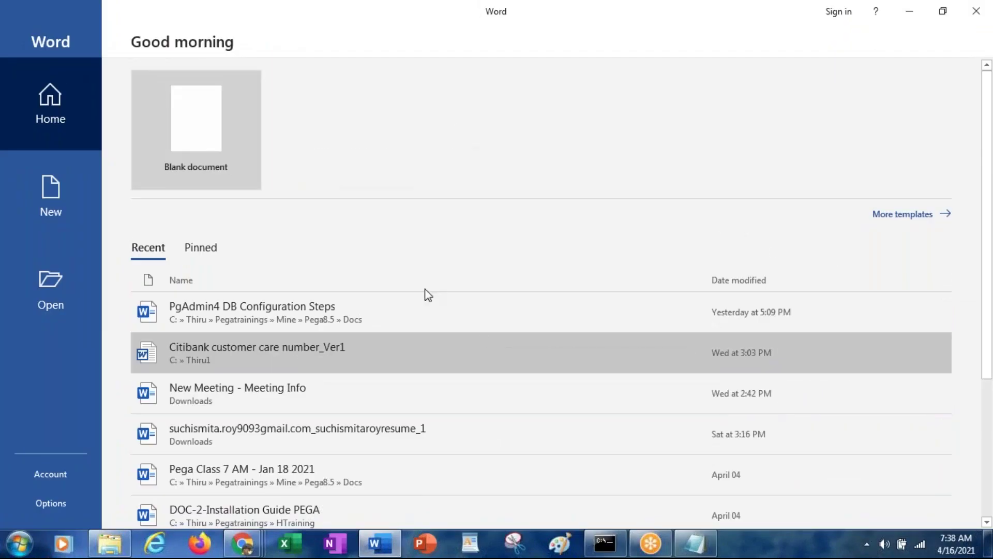
Type PEGA PRPC DEMO CLASS in a blank Word document, then close it without saving
{"action": "left_click", "coordinate": [193, 118]}
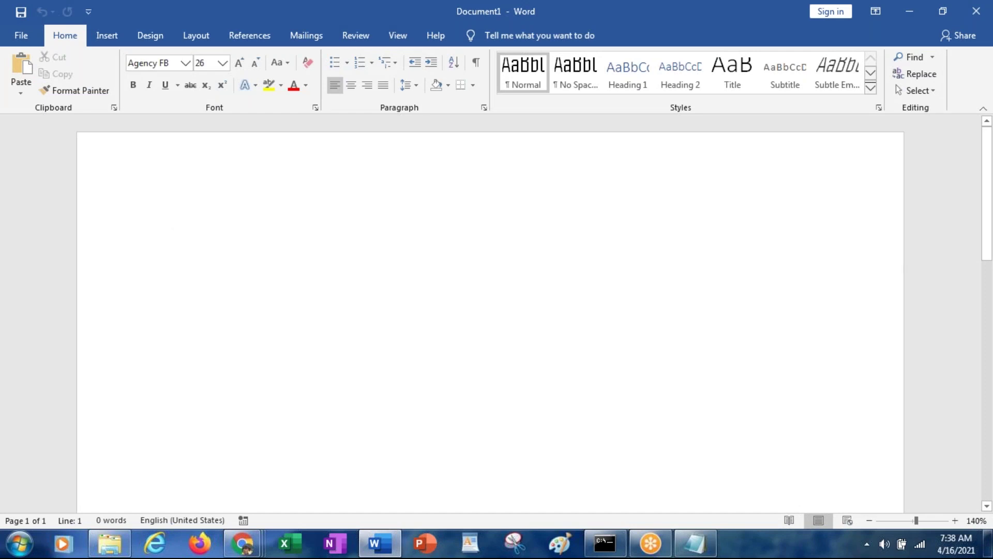
{"action": "type", "text": "P"}
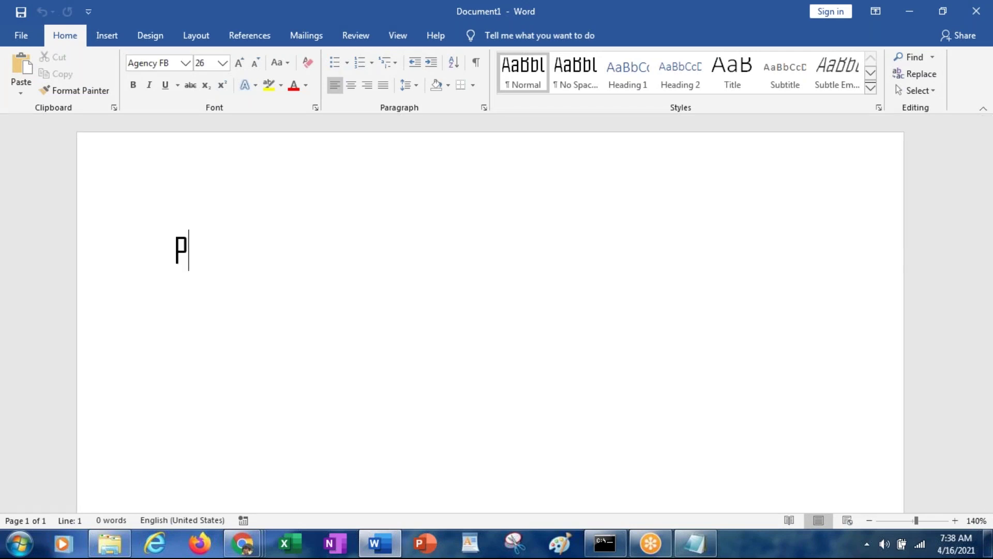
{"action": "type", "text": "EGA PRPC"}
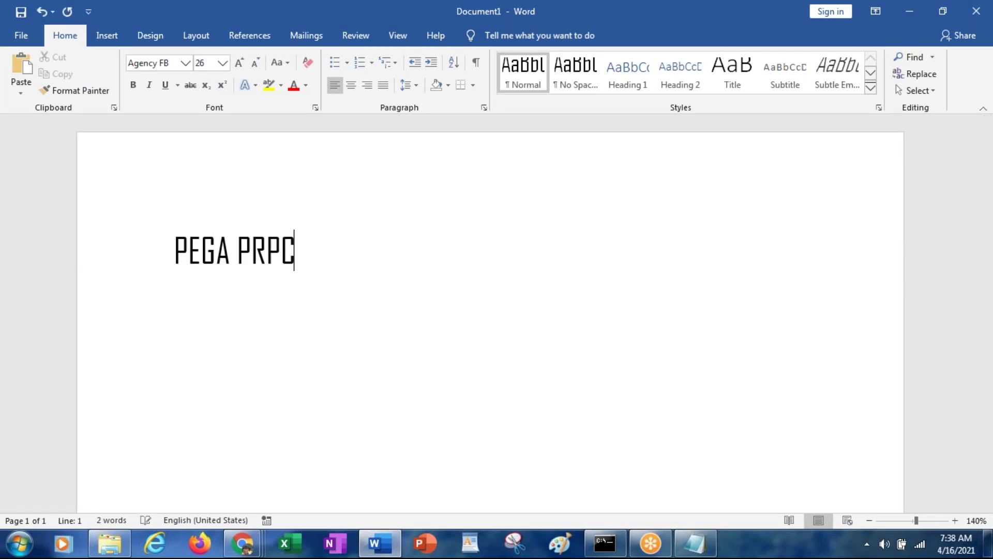
{"action": "type", "text": " DEMO CLASS"}
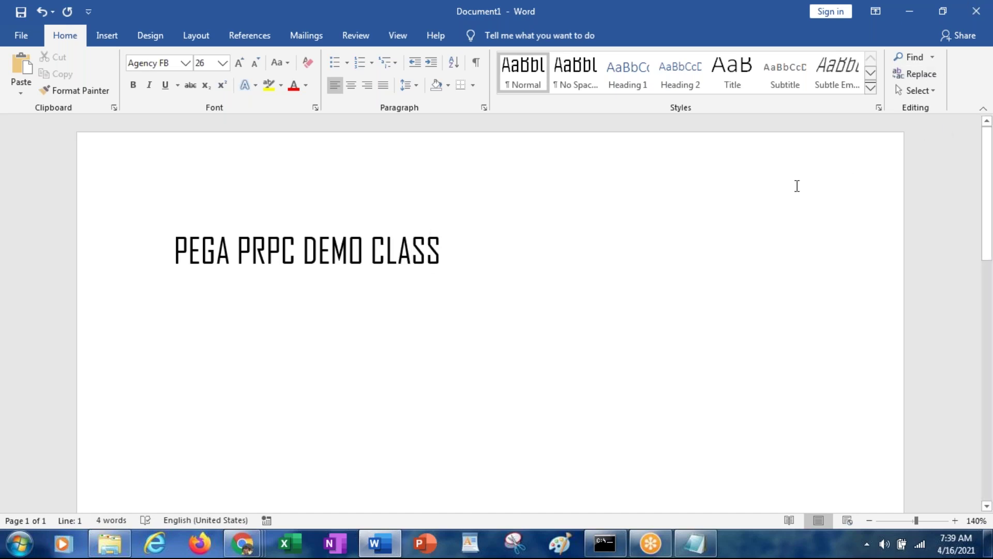
{"action": "double_click", "coordinate": [191, 10]}
{"action": "left_click", "coordinate": [191, 10]}
{"action": "key", "text": "alt+Tab"}
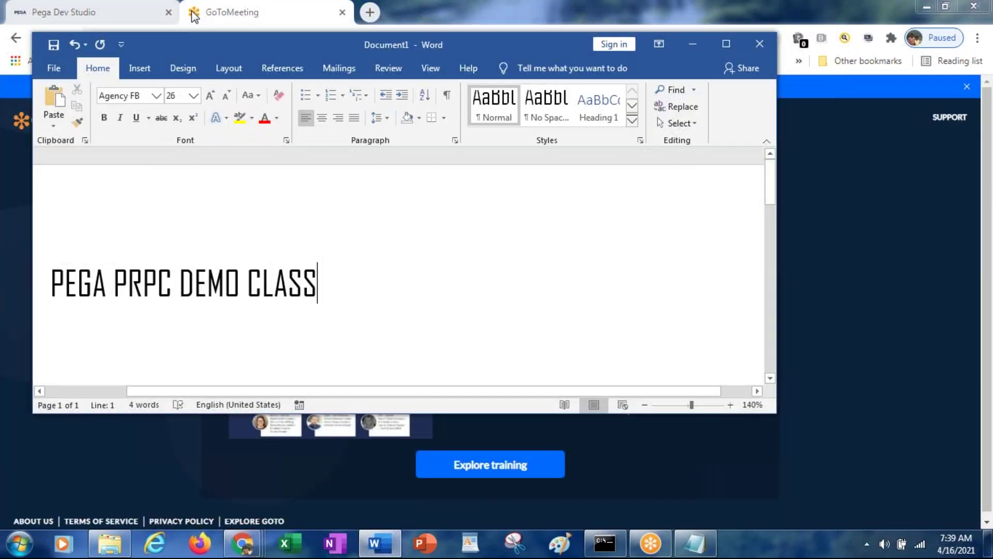
{"action": "left_click_drag", "start_coordinate": [179, 37], "coordinate": [257, 112]}
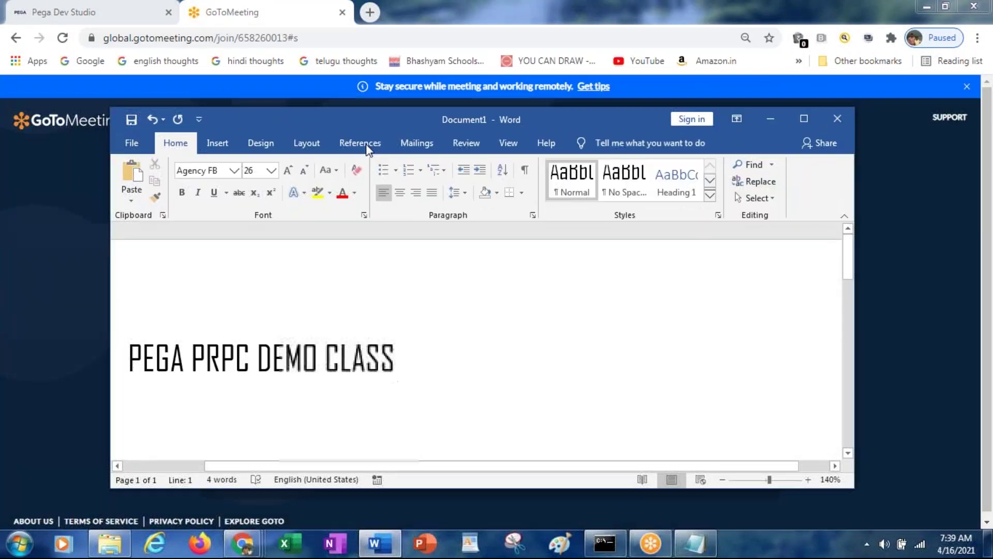
{"action": "left_click", "coordinate": [842, 122]}
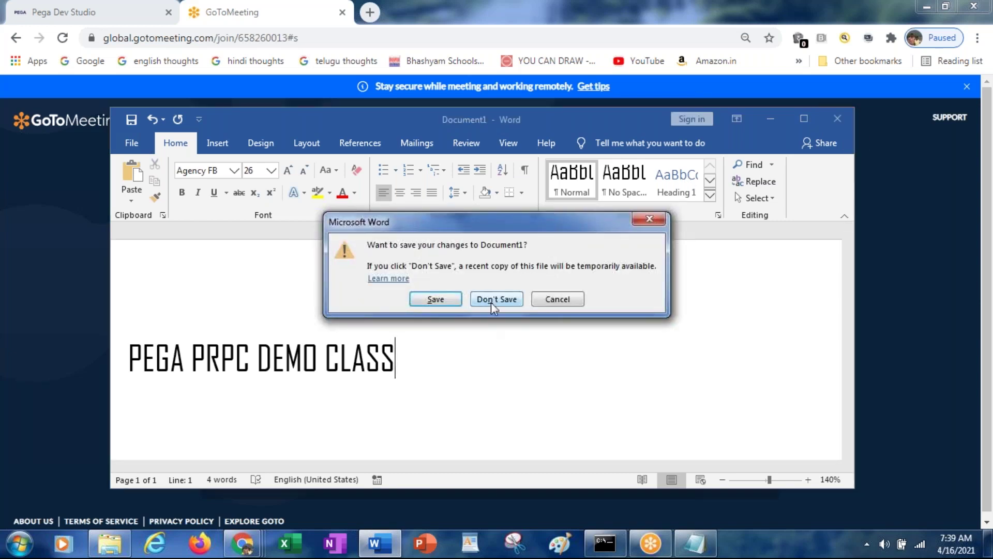
{"action": "left_click", "coordinate": [491, 300]}
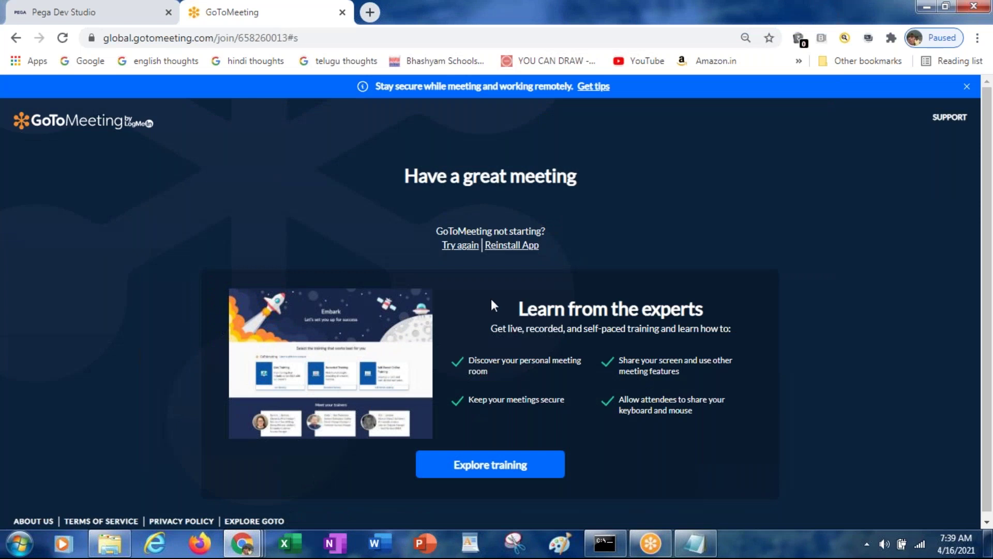
Relaunch Word and type PEGA PRPC DEMO CLASS in a blank document, adding a new line
{"action": "key", "text": "super+r"}
{"action": "key", "text": "Return"}
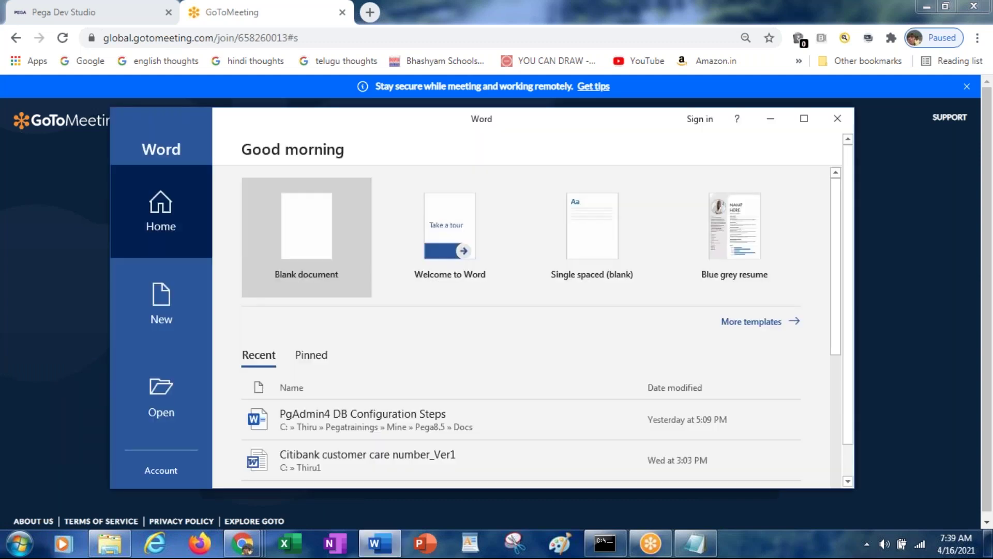
{"action": "left_click", "coordinate": [299, 243]}
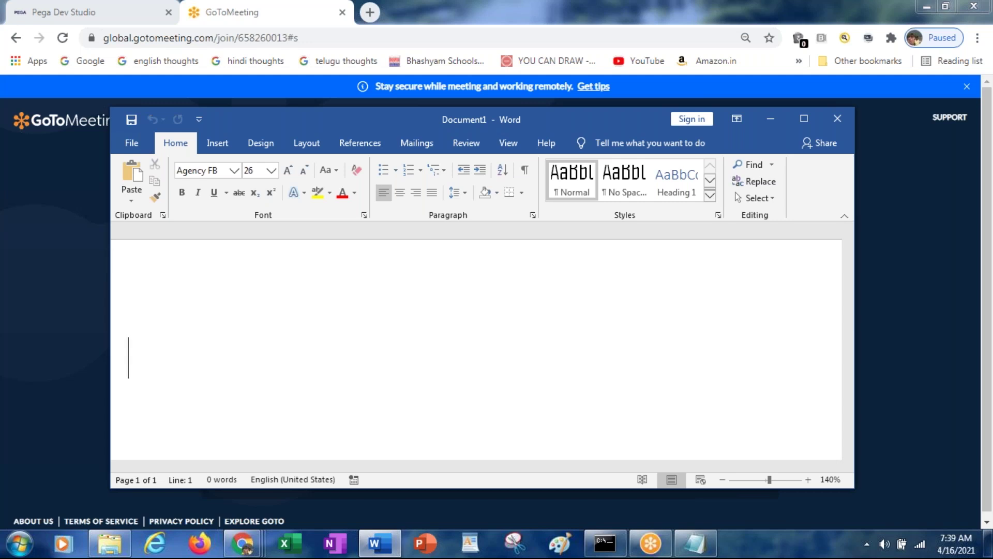
{"action": "type", "text": "PEGA PRPC DEMO CLASS"}
{"action": "key", "text": "Return"}
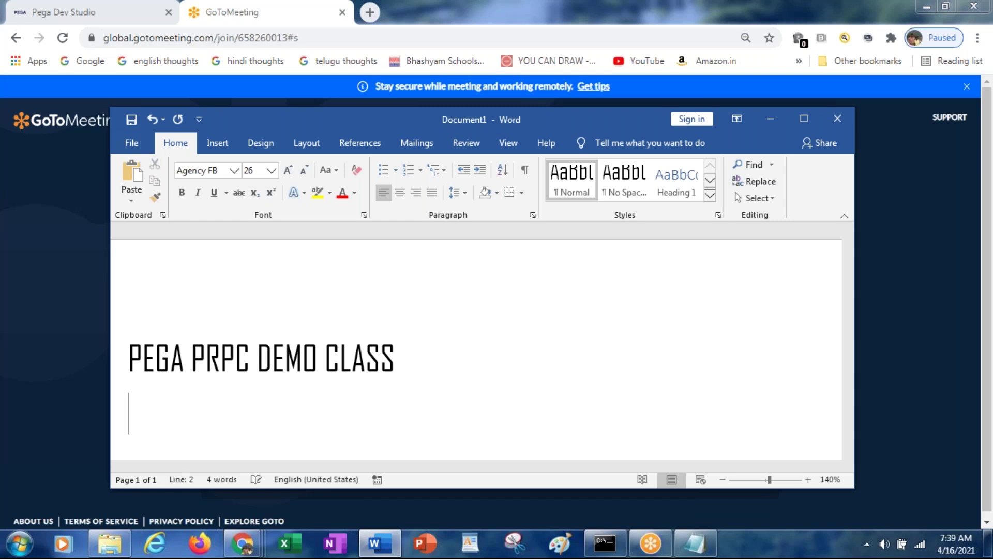
Maximize the Word window and bring up the Save As page
{"action": "key", "text": "alt+space"}
{"action": "key", "text": "x"}
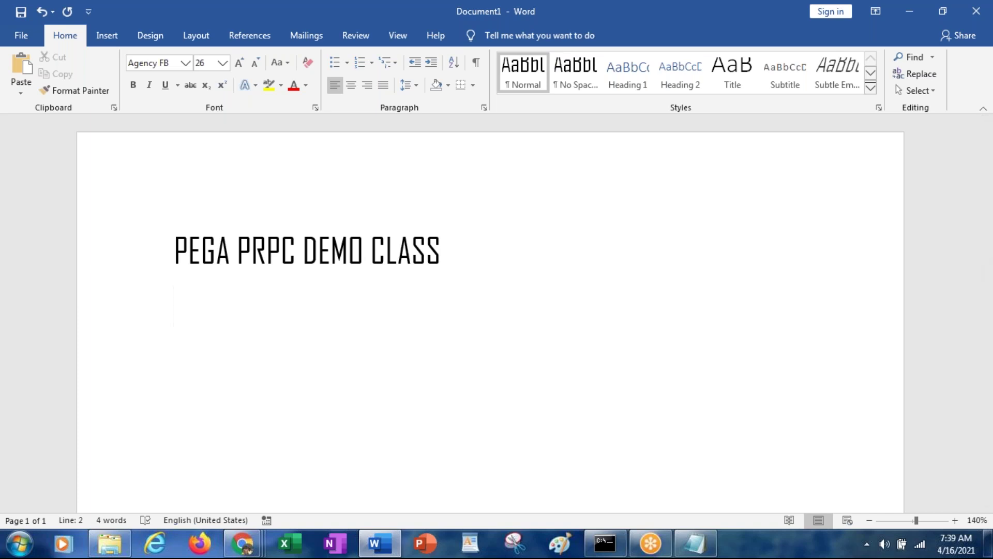
{"action": "key", "text": "ctrl+s"}
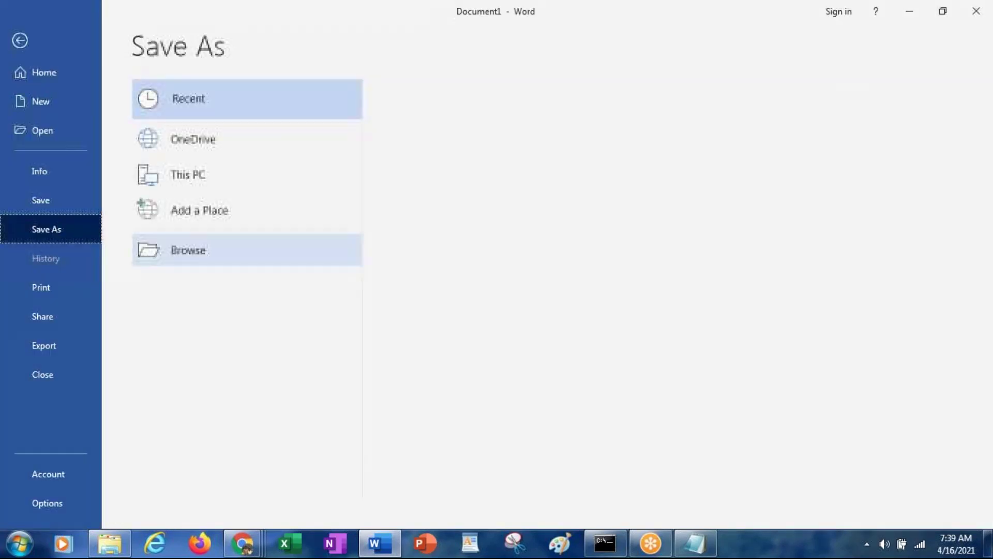
Browse the save location to Computer > Local Disk (C:)
{"action": "left_click", "coordinate": [238, 181]}
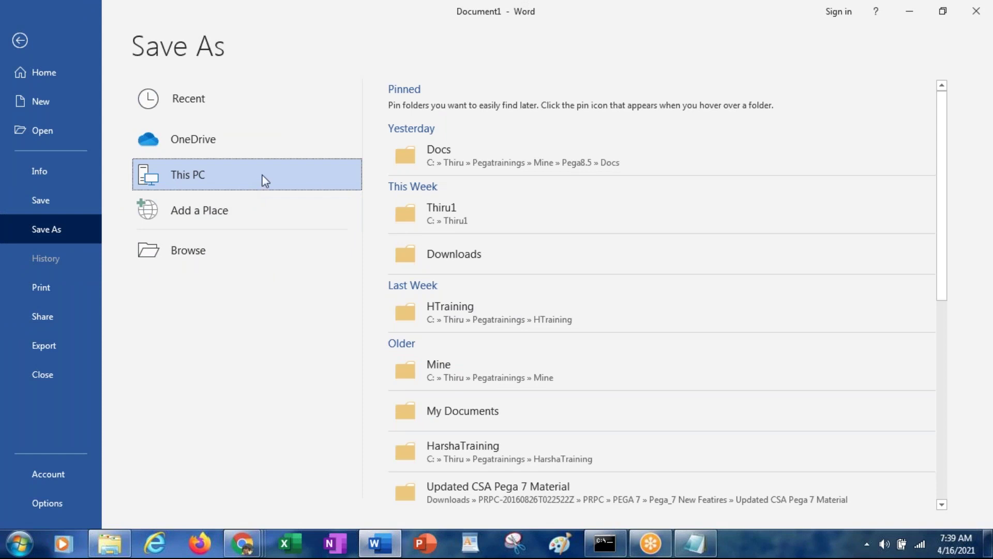
{"action": "left_click", "coordinate": [188, 247]}
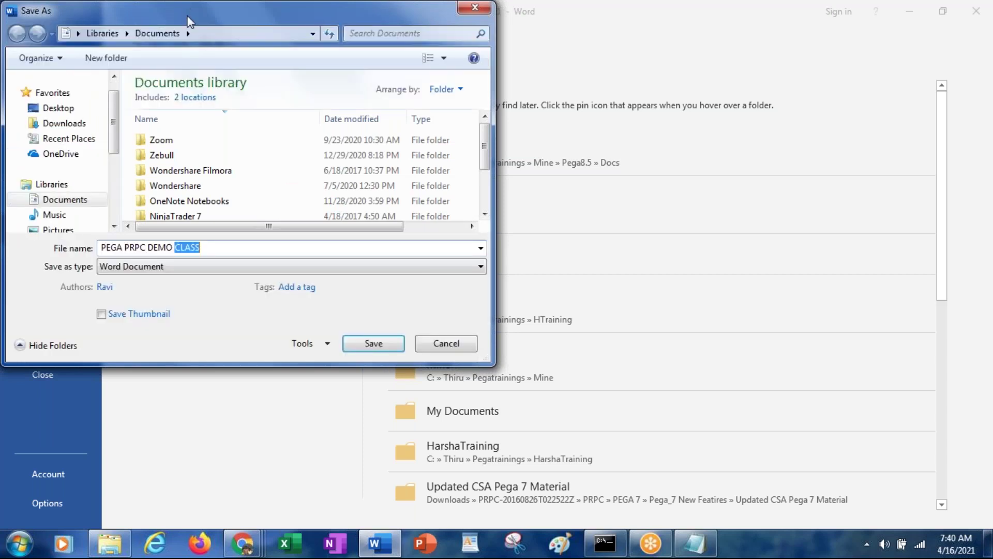
{"action": "left_click_drag", "start_coordinate": [189, 21], "coordinate": [445, 119]}
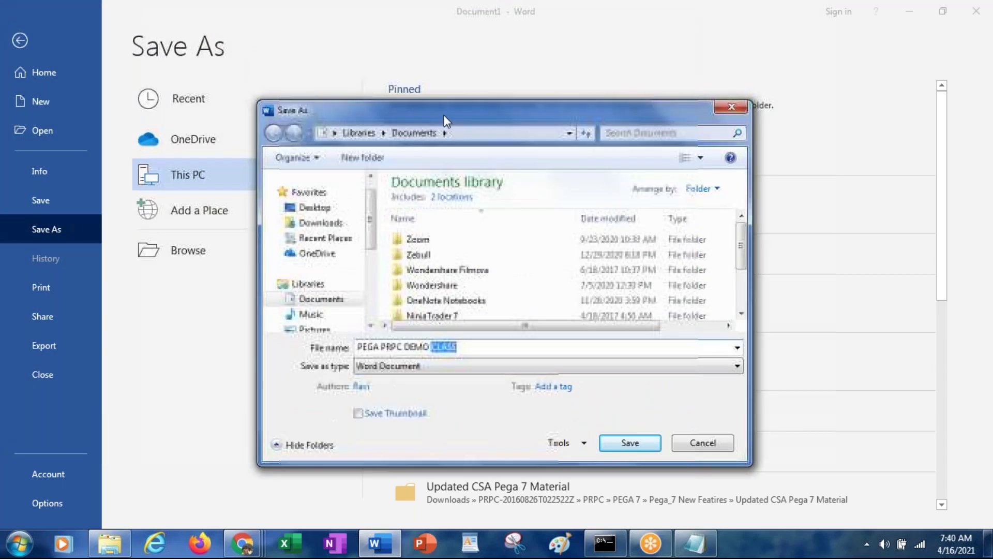
{"action": "left_click", "coordinate": [314, 207]}
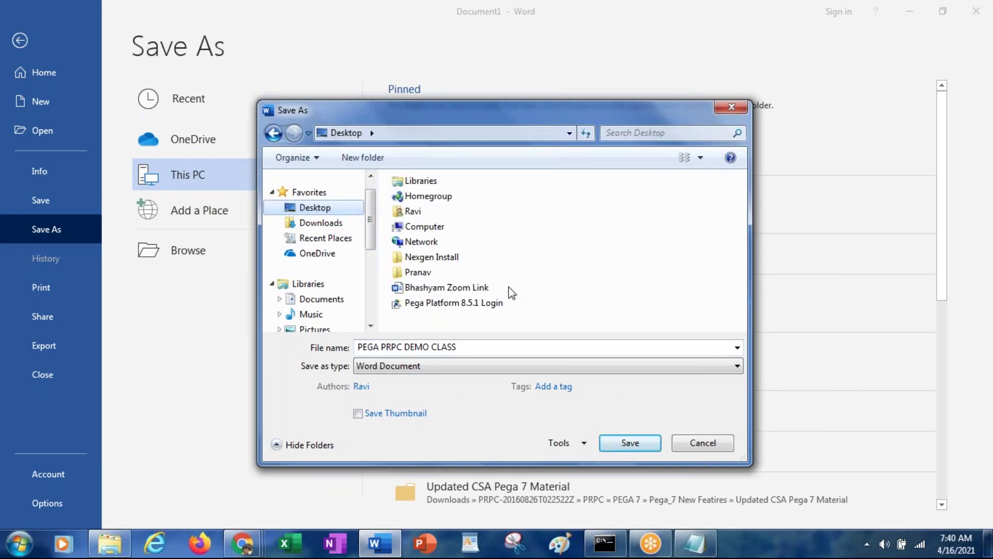
{"action": "double_click", "coordinate": [430, 229]}
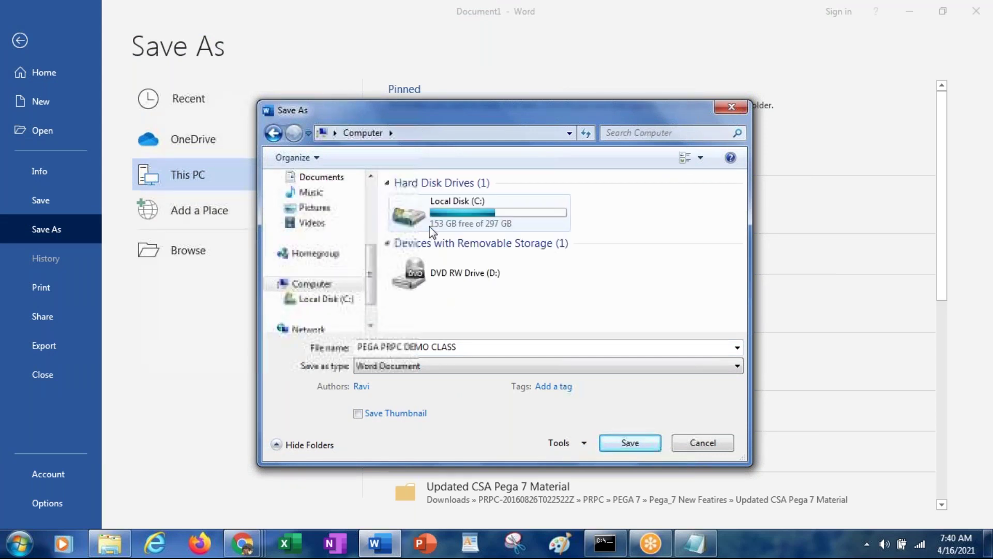
{"action": "double_click", "coordinate": [429, 228]}
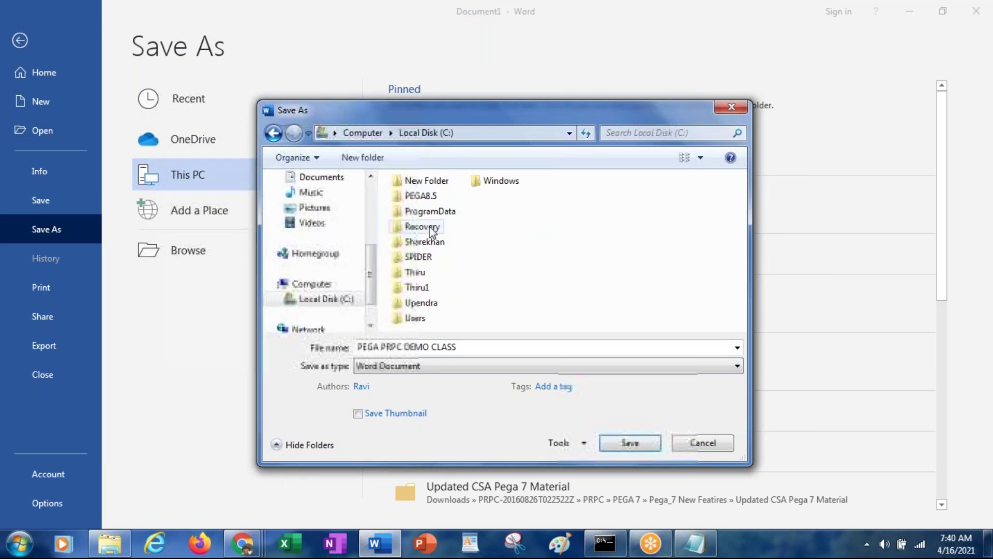
Save the document under the name pega, then close Word
{"action": "left_click", "coordinate": [460, 349]}
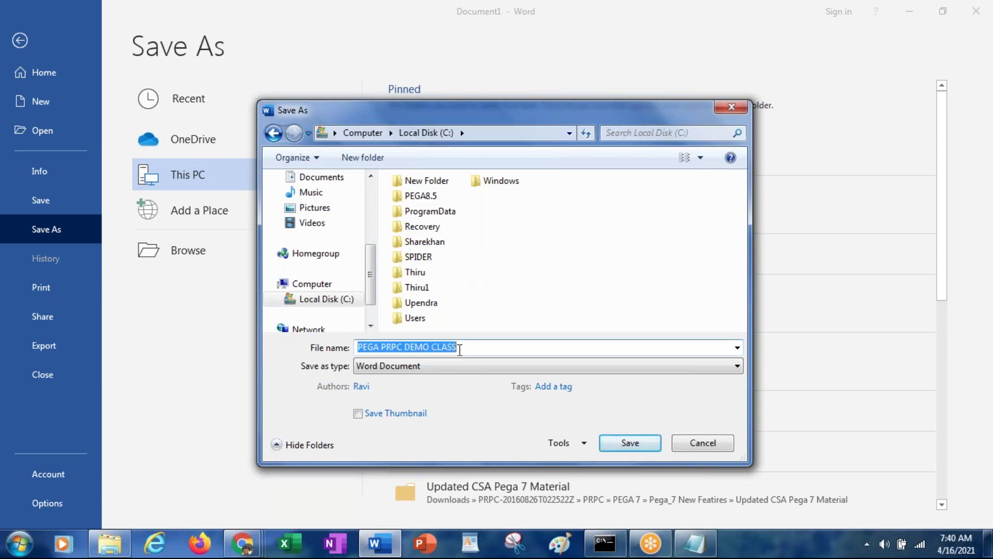
{"action": "type", "text": "pega"}
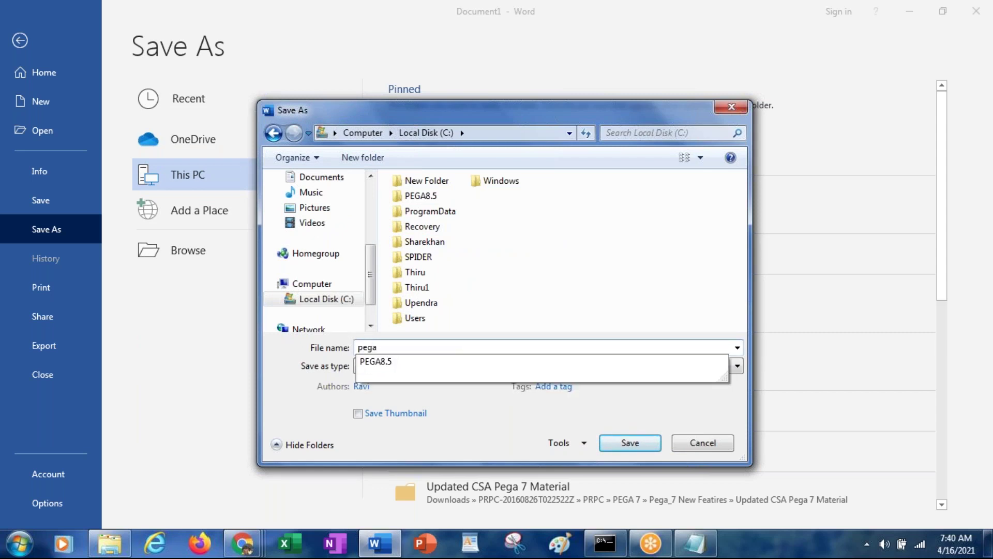
{"action": "left_click", "coordinate": [642, 448]}
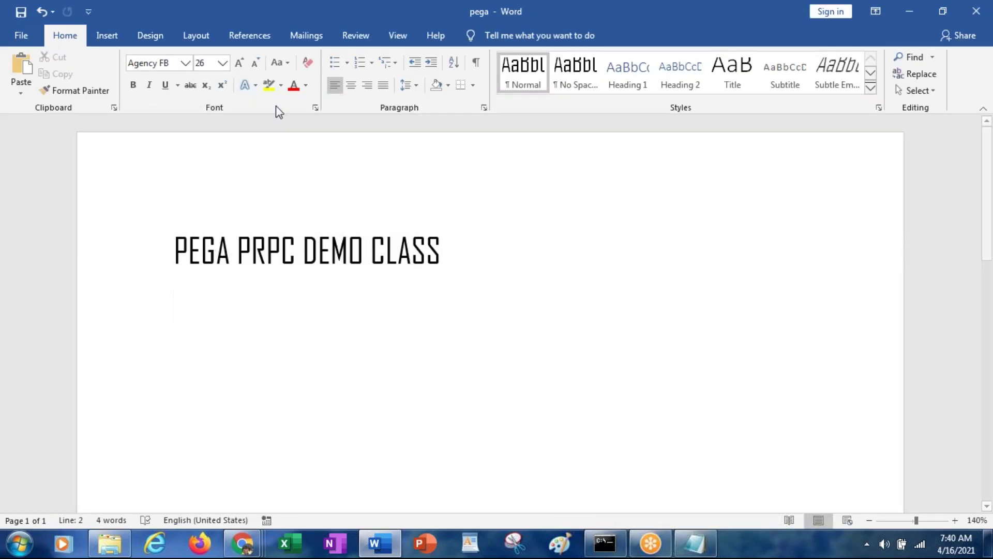
{"action": "double_click", "coordinate": [183, 10]}
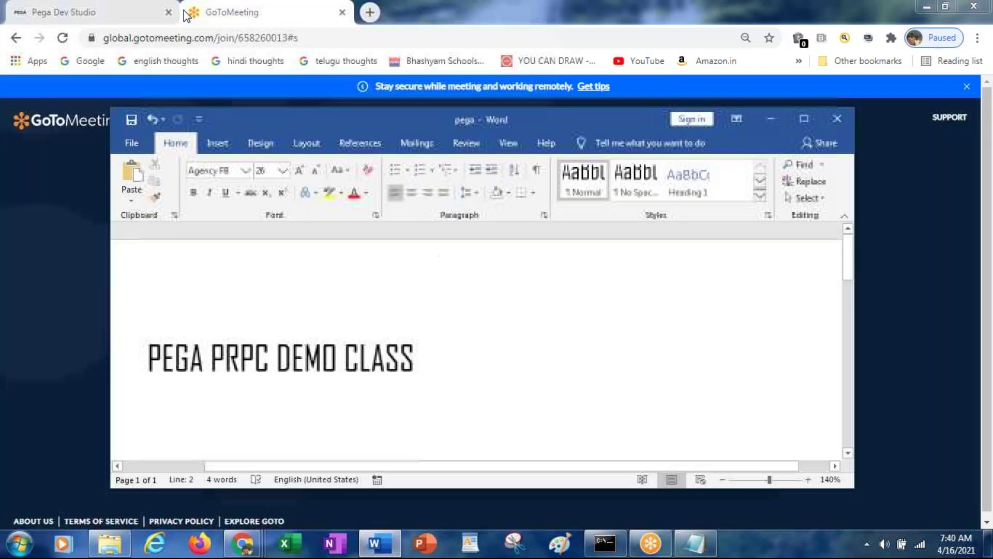
{"action": "left_click", "coordinate": [843, 121]}
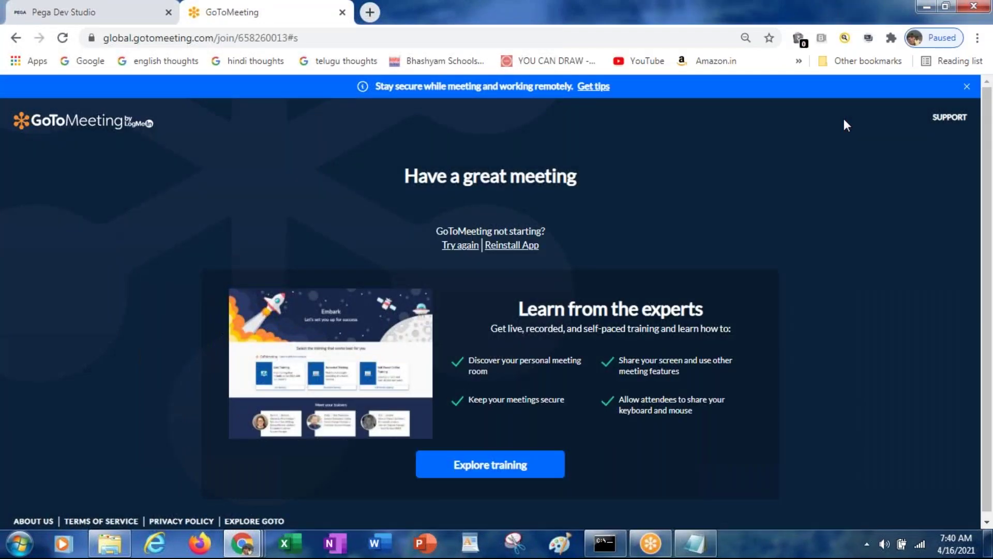
Reopen the pega document from Local Disk (C:) and maximize the Word window
{"action": "key", "text": "super+d"}
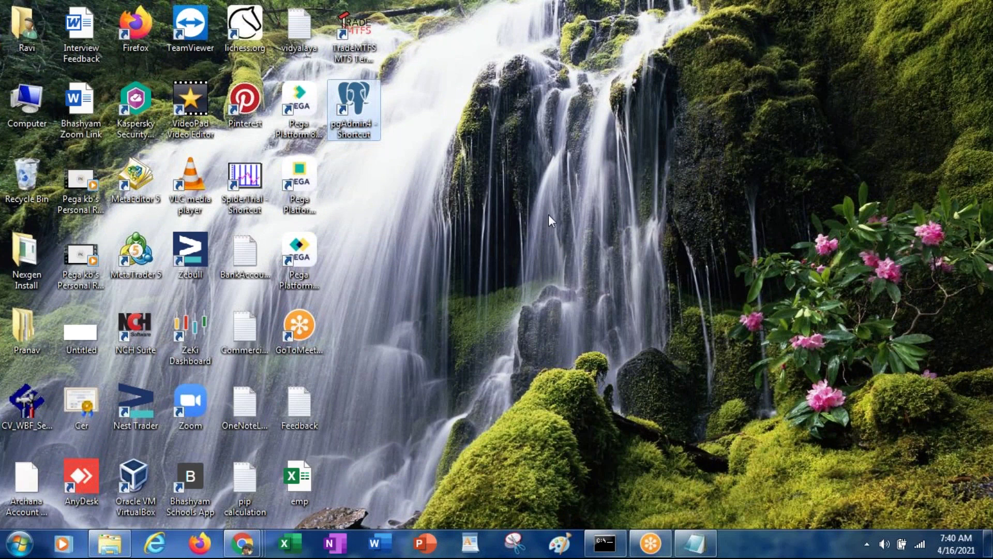
{"action": "right_click", "coordinate": [528, 181]}
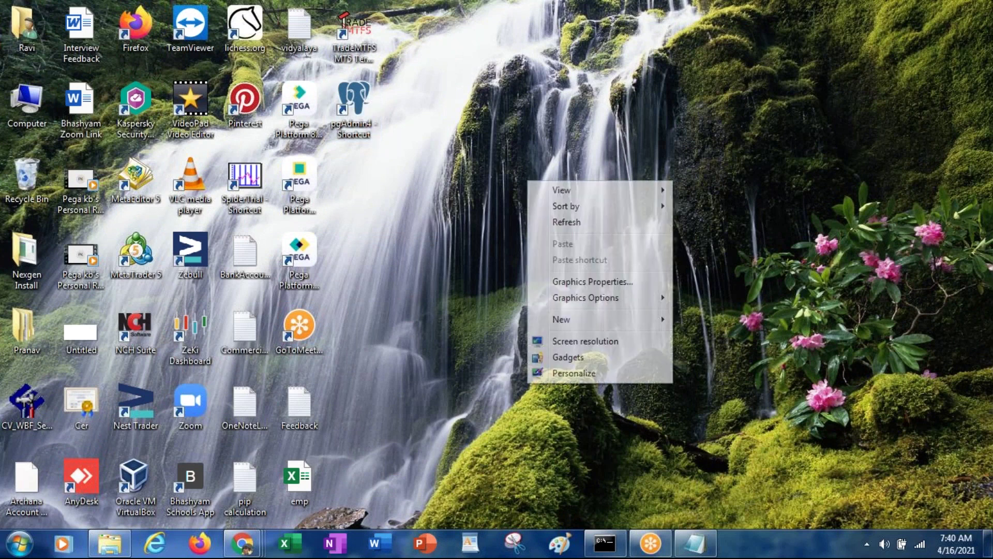
{"action": "double_click", "coordinate": [32, 104]}
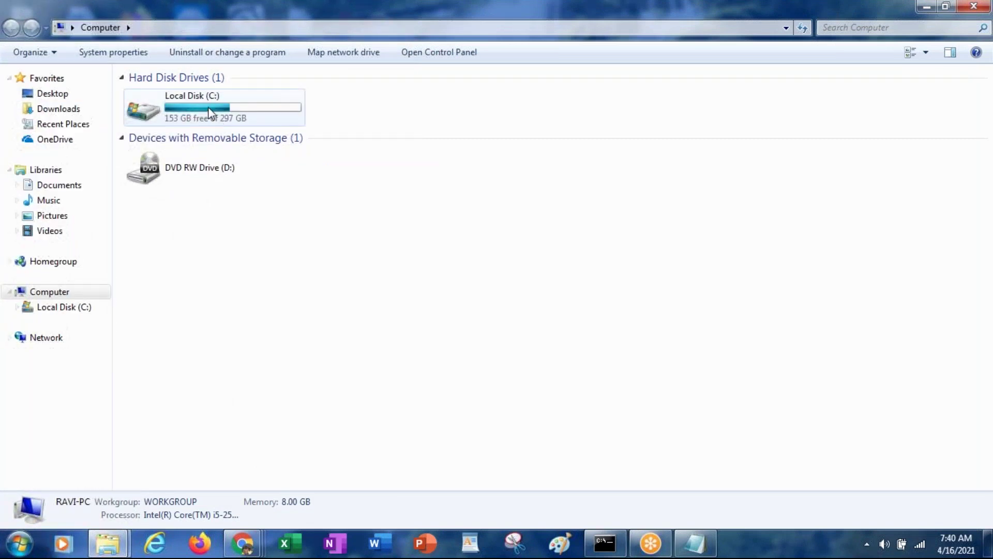
{"action": "double_click", "coordinate": [208, 108]}
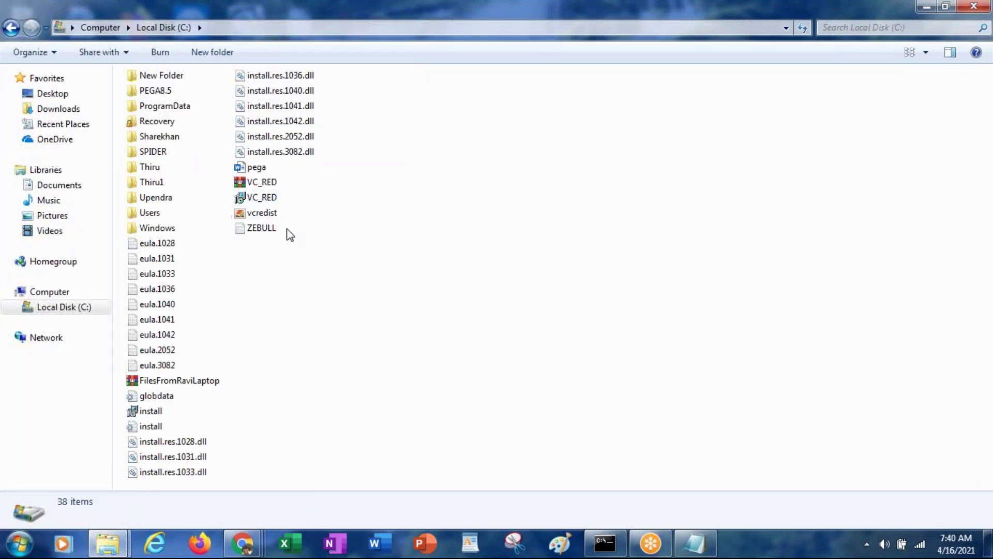
{"action": "left_click", "coordinate": [248, 167]}
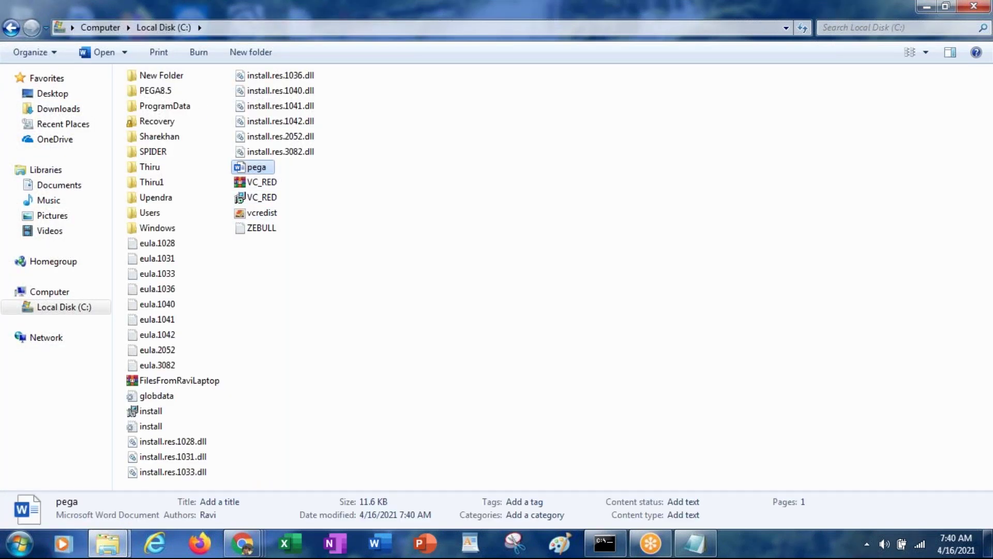
{"action": "key", "text": "Return"}
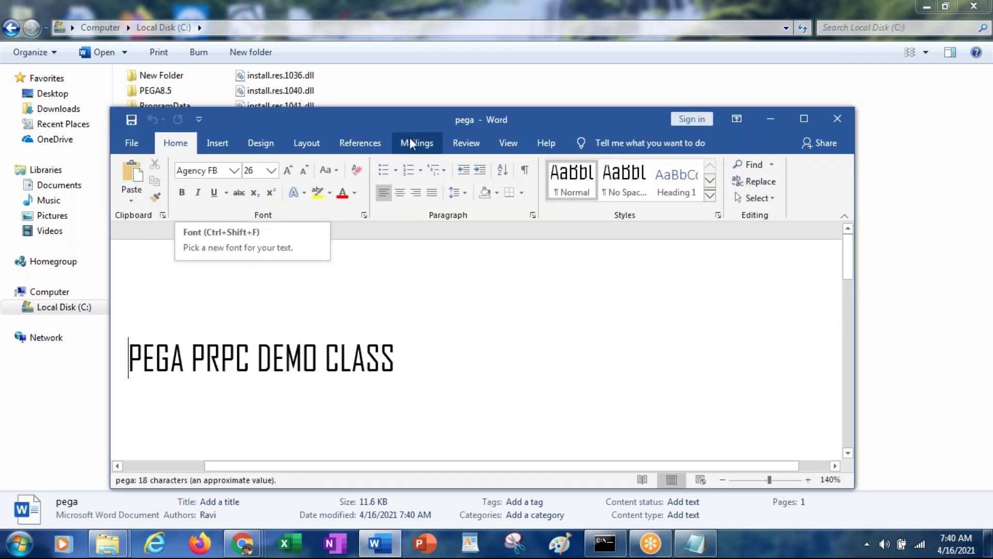
{"action": "double_click", "coordinate": [397, 116]}
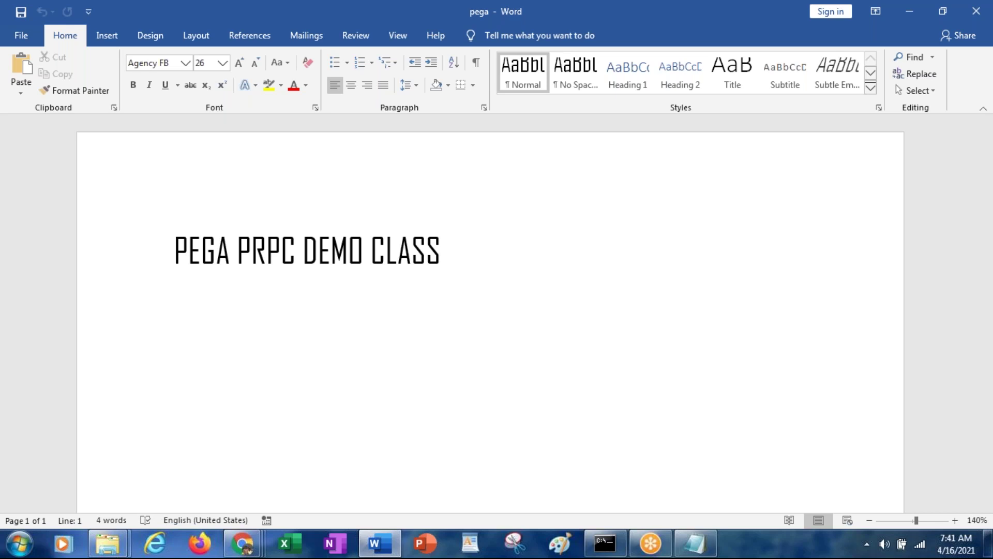
Add 'PEGA RULE PROCESS COMMANDER' as a second line, fixing the PREGA typo, then close pega
{"action": "key", "text": "End"}
{"action": "key", "text": "Return"}
{"action": "type", "text": "PREGA RU"}
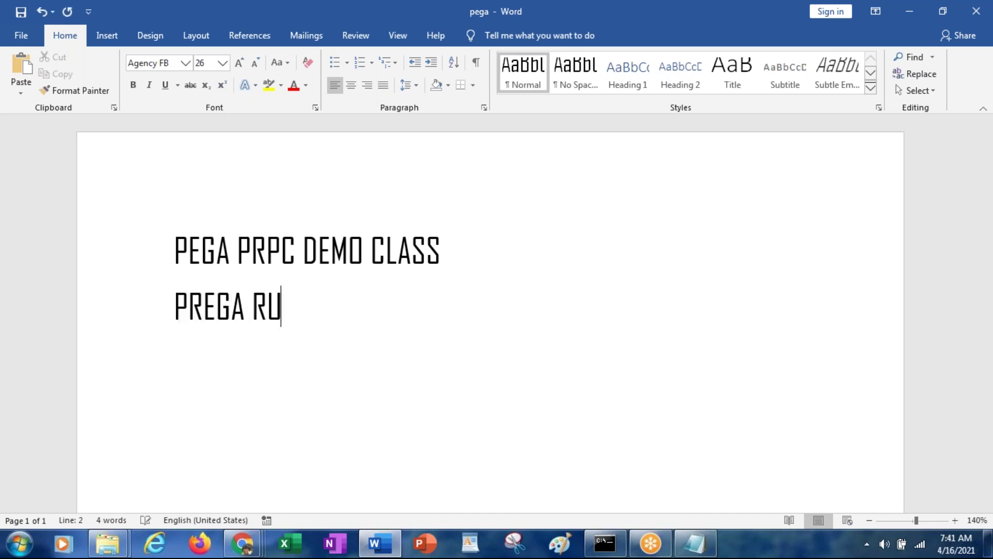
{"action": "type", "text": "LE PROCESS COMM"}
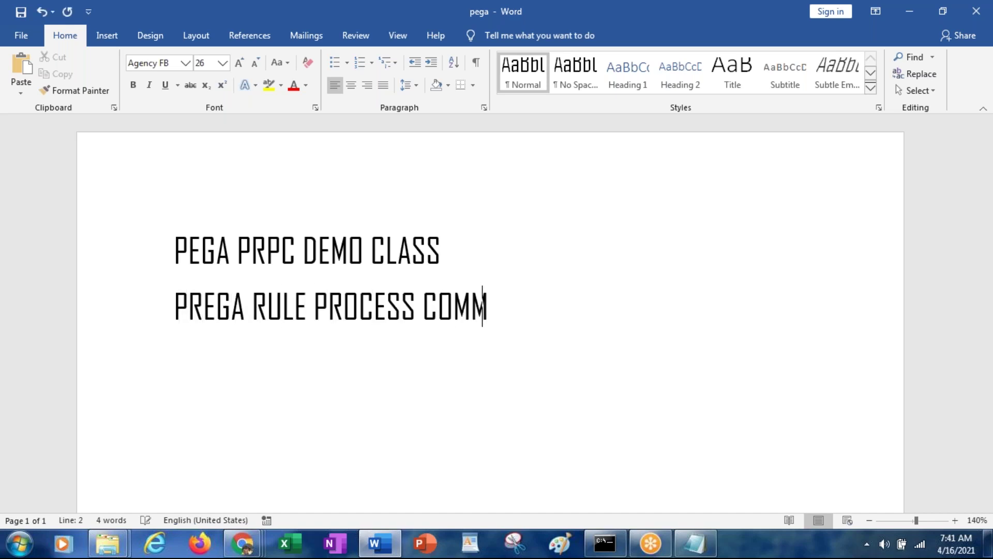
{"action": "type", "text": "ANDER"}
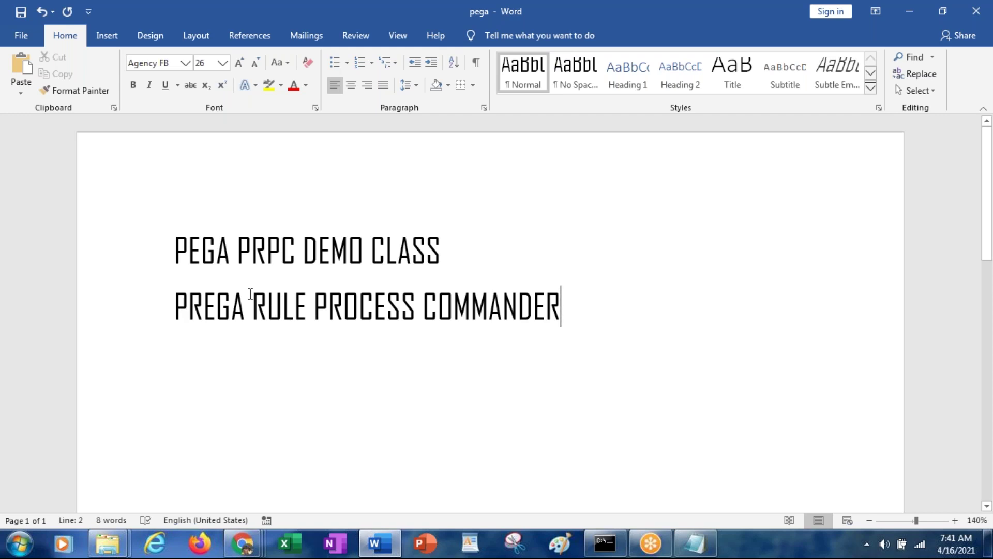
{"action": "left_click", "coordinate": [202, 303]}
{"action": "key", "text": "BackSpace"}
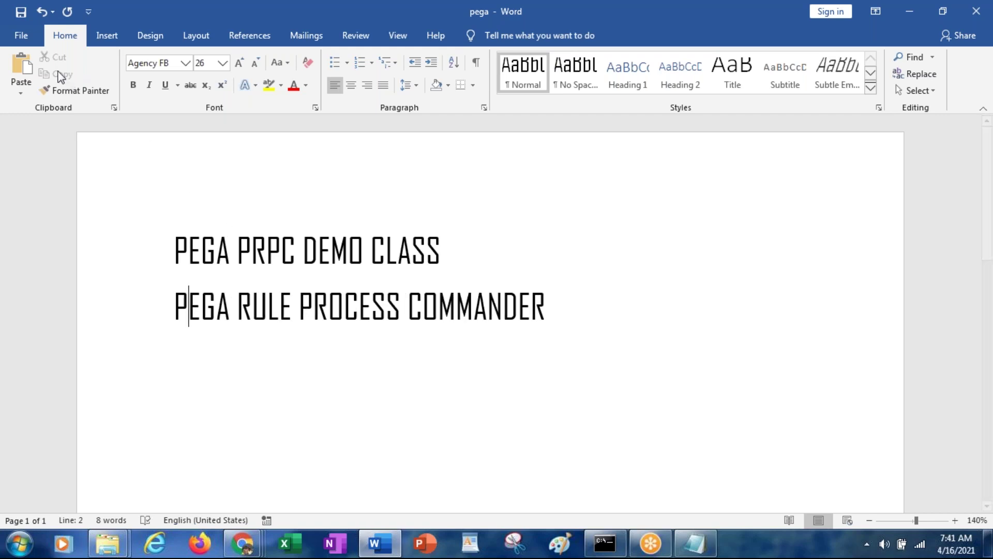
{"action": "left_click", "coordinate": [23, 36]}
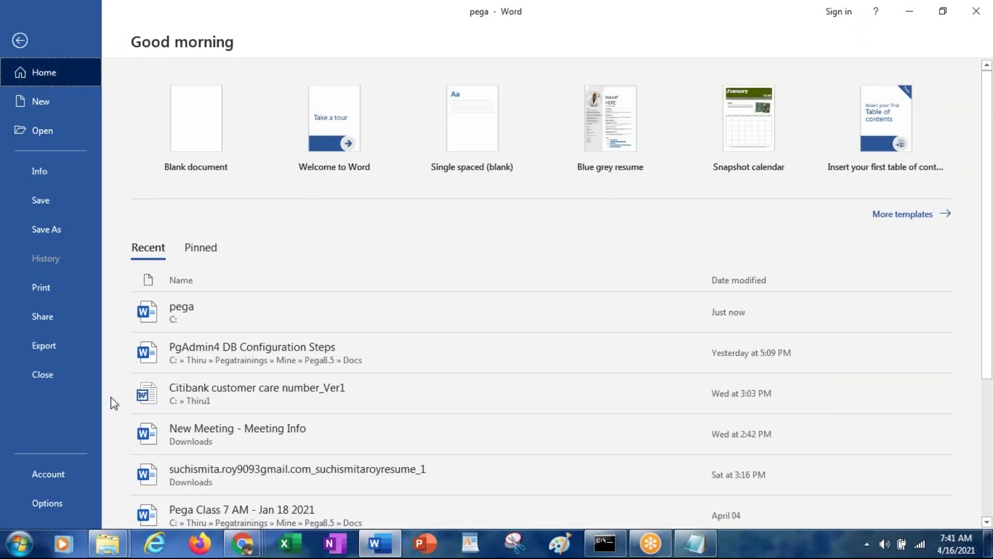
{"action": "key", "text": "Escape"}
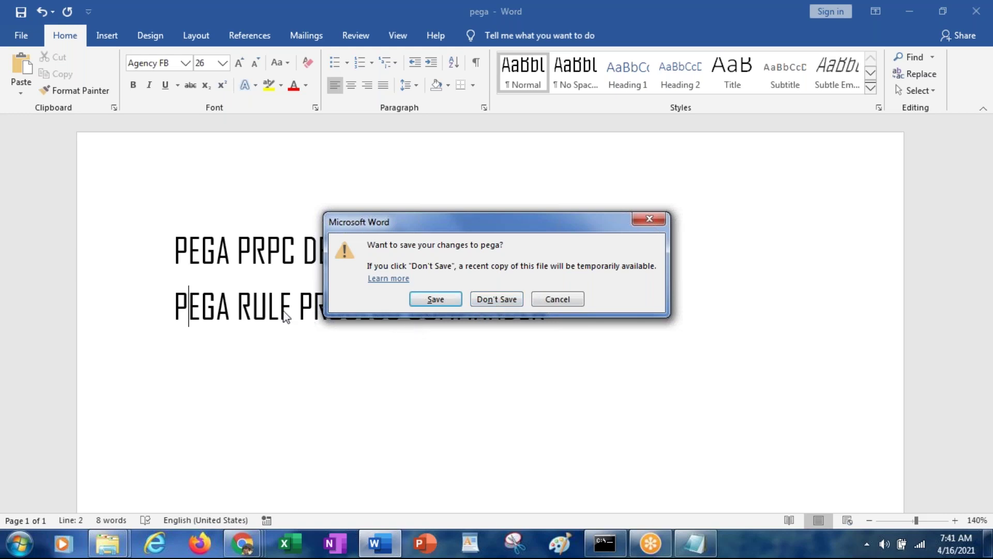
Discard the unsaved second line and reopen pega from Local Disk (C:)
{"action": "left_click", "coordinate": [491, 300]}
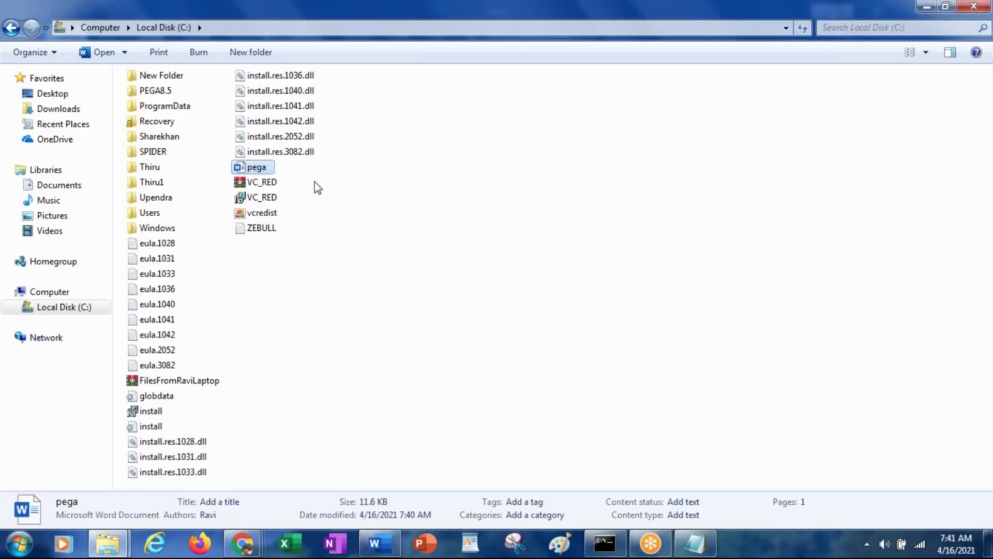
{"action": "double_click", "coordinate": [243, 167]}
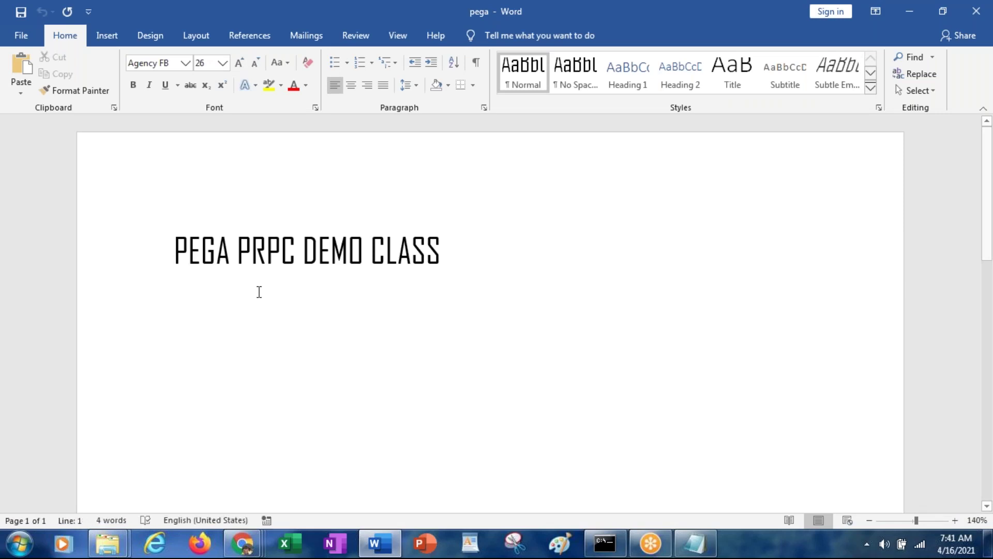
Type 'PEGA RULES PROCESS COMMANDER' on the second line, then select PRPC in the title
{"action": "key", "text": "Right"}
{"action": "key", "text": "Right"}
{"action": "key", "text": "Right"}
{"action": "key", "text": "Right"}
{"action": "key", "text": "Right"}
{"action": "key", "text": "Right"}
{"action": "key", "text": "Right"}
{"action": "key", "text": "Right"}
{"action": "key", "text": "Right"}
{"action": "key", "text": "Right"}
{"action": "key", "text": "Right"}
{"action": "key", "text": "Right"}
{"action": "key", "text": "Right"}
{"action": "key", "text": "Right"}
{"action": "key", "text": "Right"}
{"action": "key", "text": "Right"}
{"action": "key", "text": "Right"}
{"action": "key", "text": "Right"}
{"action": "key", "text": "Right"}
{"action": "key", "text": "Right"}
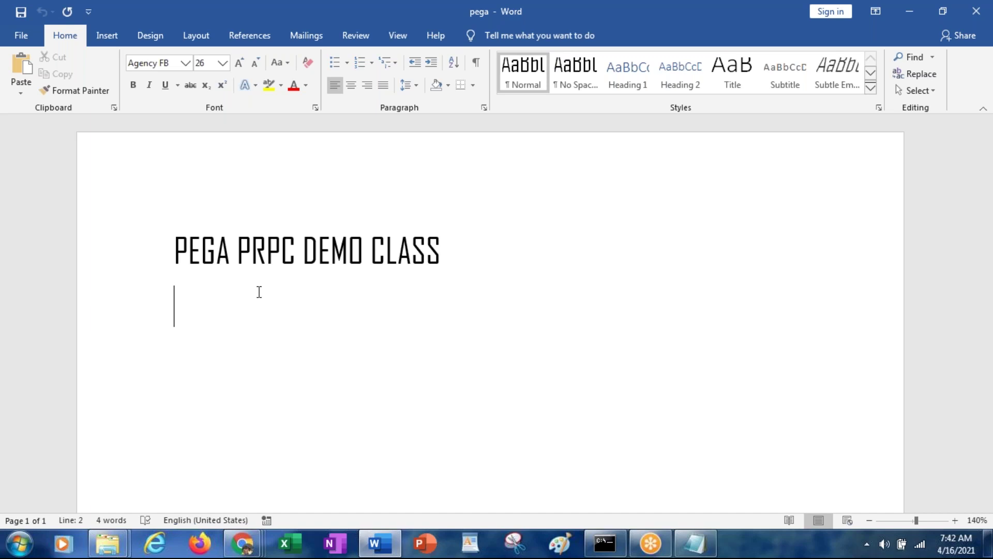
{"action": "type", "text": "PEGA RULES P"}
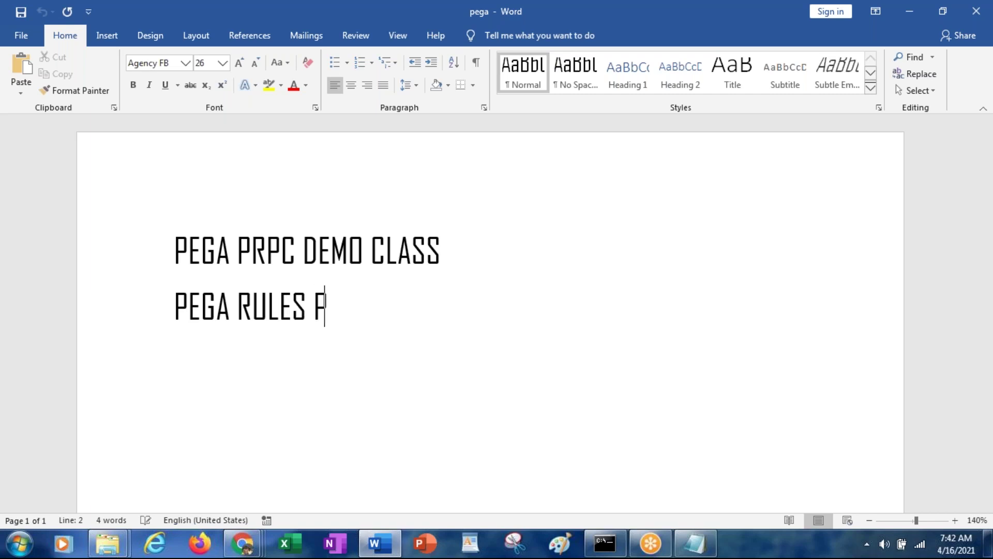
{"action": "type", "text": "ROCESS COM"}
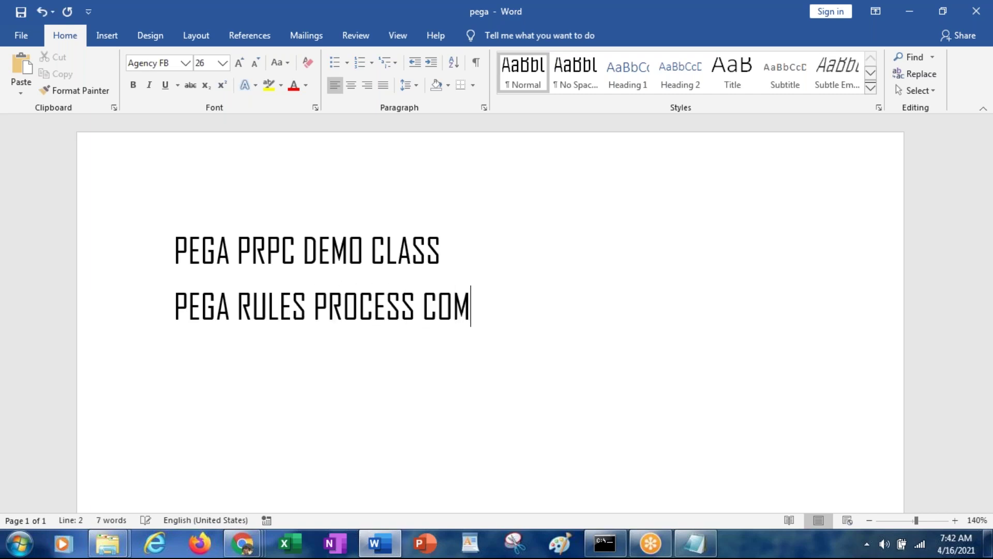
{"action": "type", "text": "MANDER"}
{"action": "key", "text": "Up"}
{"action": "key", "text": "Left"}
{"action": "key", "text": "Left"}
{"action": "key", "text": "Left"}
{"action": "key", "text": "Left"}
{"action": "key", "text": "Left"}
{"action": "key", "text": "Left"}
{"action": "key", "text": "Left"}
{"action": "key", "text": "Left"}
{"action": "key", "text": "Left"}
{"action": "key", "text": "Left"}
{"action": "key", "text": "Left"}
{"action": "key", "text": "Left"}
{"action": "key", "text": "Left"}
{"action": "key", "text": "Left"}
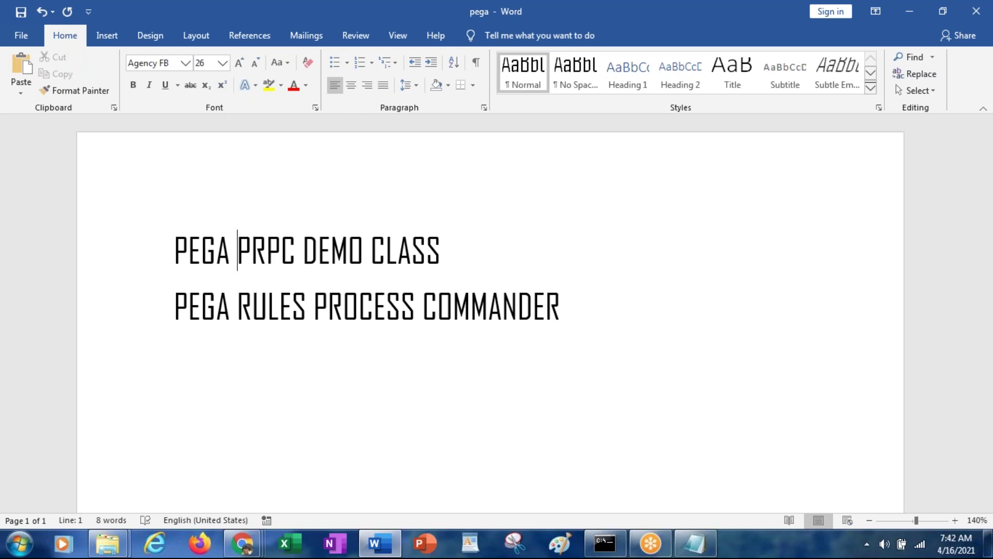
{"action": "key", "text": "shift+Left"}
{"action": "key", "text": "shift+Right"}
{"action": "key", "text": "shift+Right"}
{"action": "key", "text": "shift+Right"}
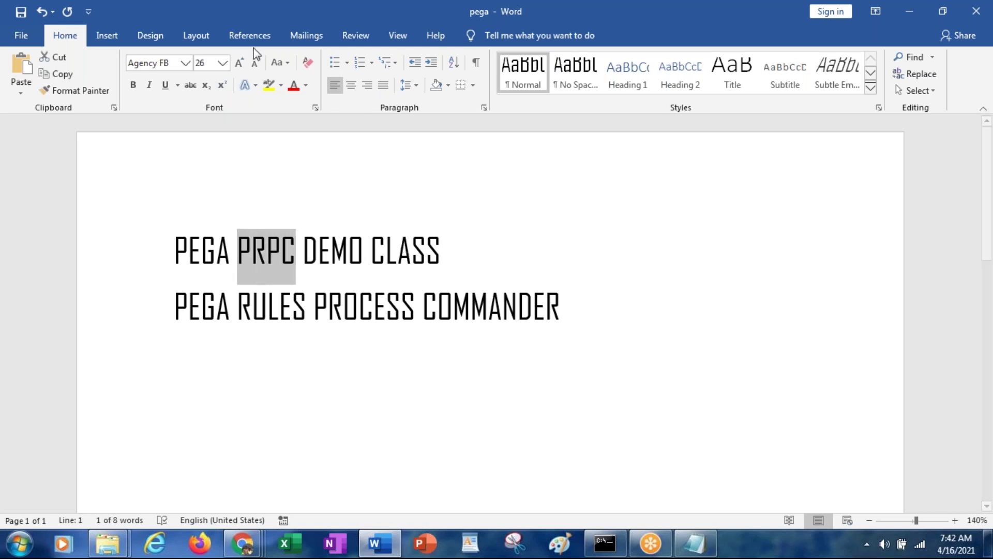
Copy PRPC from the heading and paste it, keeping source formatting, on a new line
{"action": "left_click", "coordinate": [68, 77]}
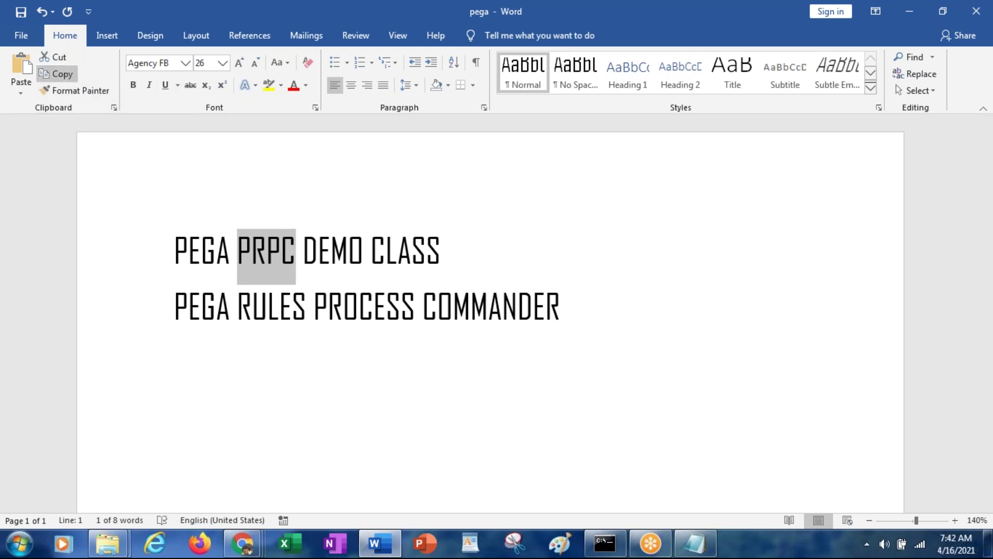
{"action": "left_click", "coordinate": [593, 313]}
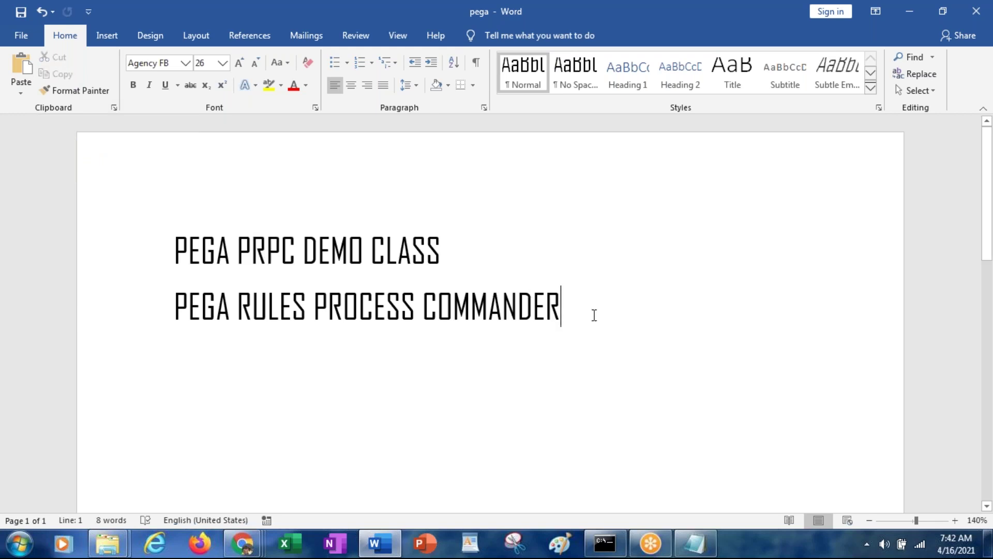
{"action": "double_click", "coordinate": [273, 257]}
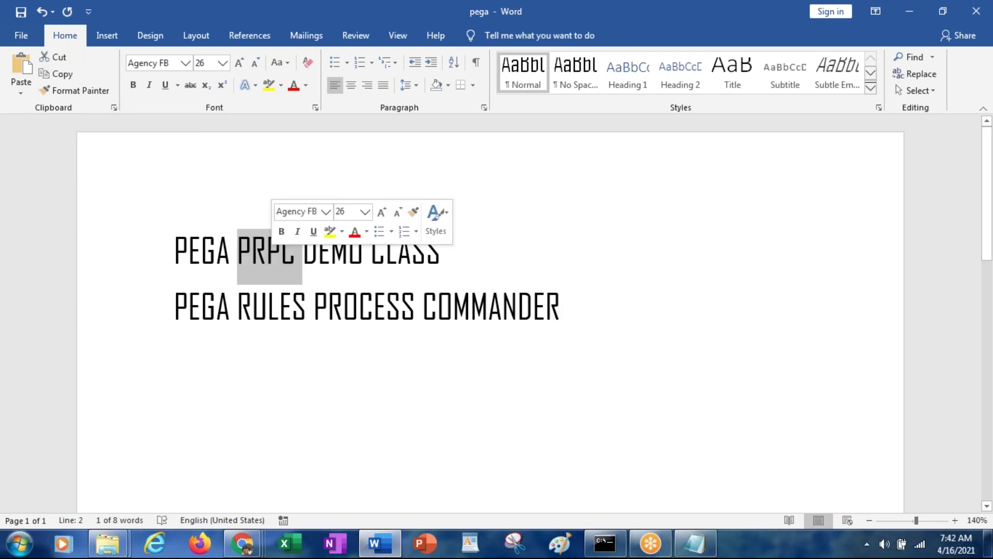
{"action": "left_click", "coordinate": [594, 304]}
{"action": "key", "text": "Return"}
{"action": "key", "text": "Return"}
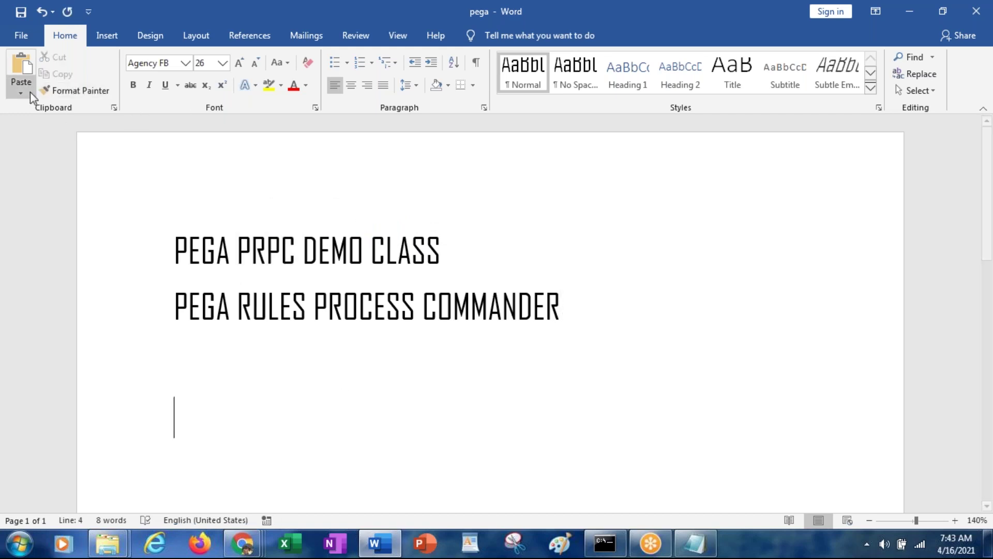
{"action": "left_click", "coordinate": [13, 79]}
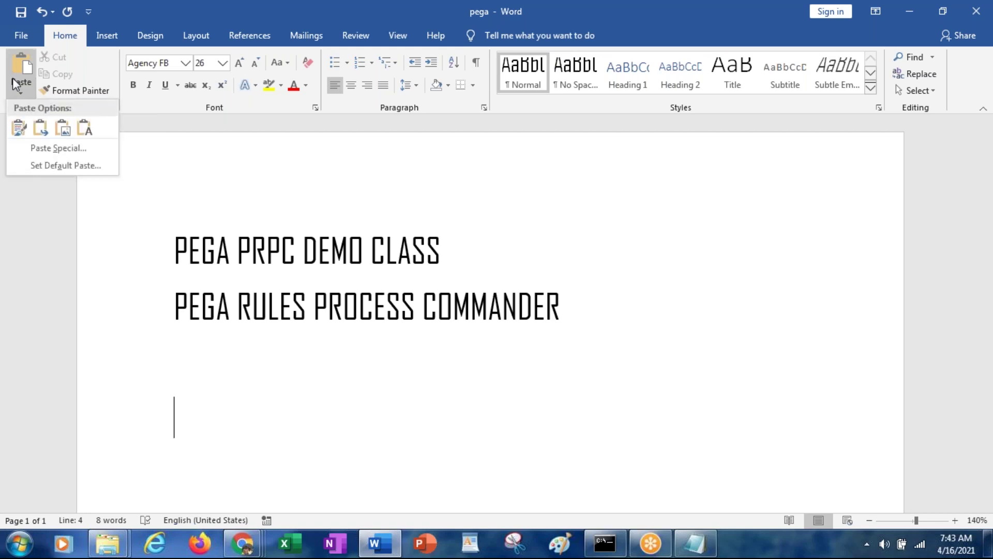
{"action": "left_click", "coordinate": [19, 127]}
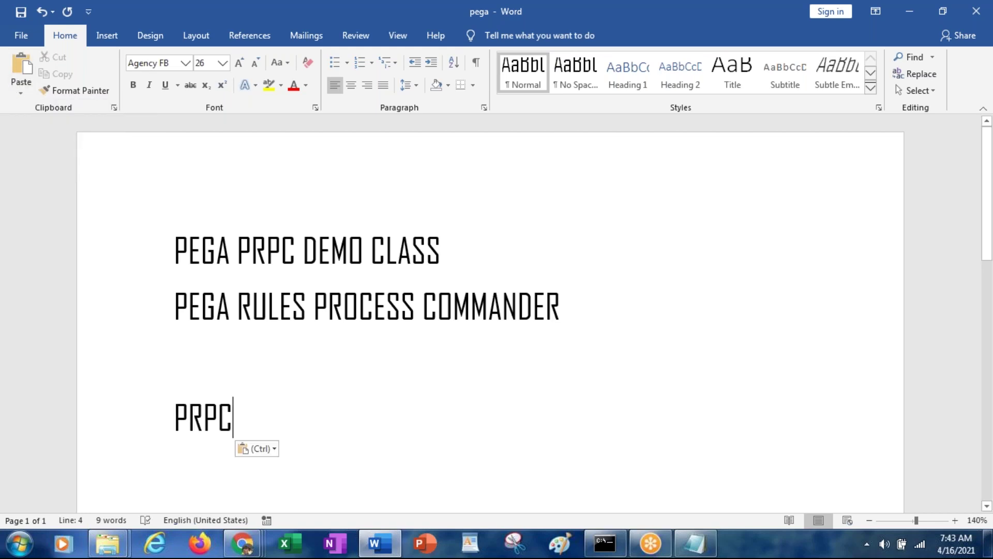
Paste DEMO after PRPC so the new line reads 'PRPC DEMO', then switch to Chrome
{"action": "double_click", "coordinate": [337, 254]}
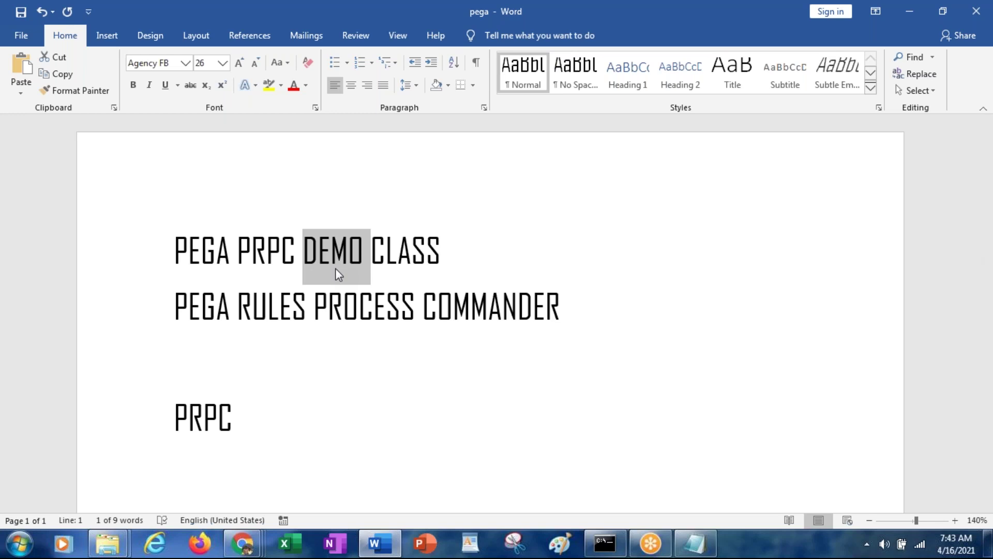
{"action": "left_click", "coordinate": [296, 411]}
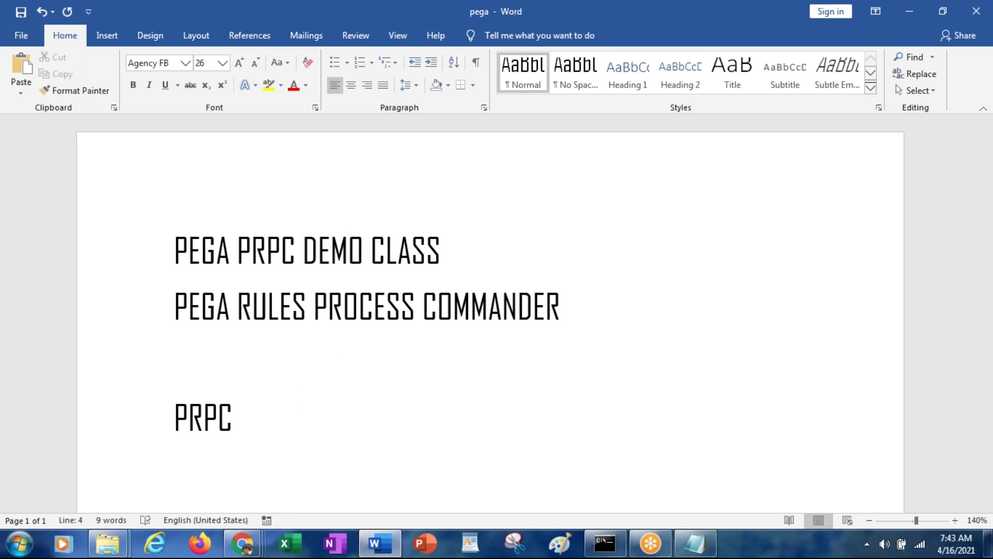
{"action": "key", "text": "ctrl+v"}
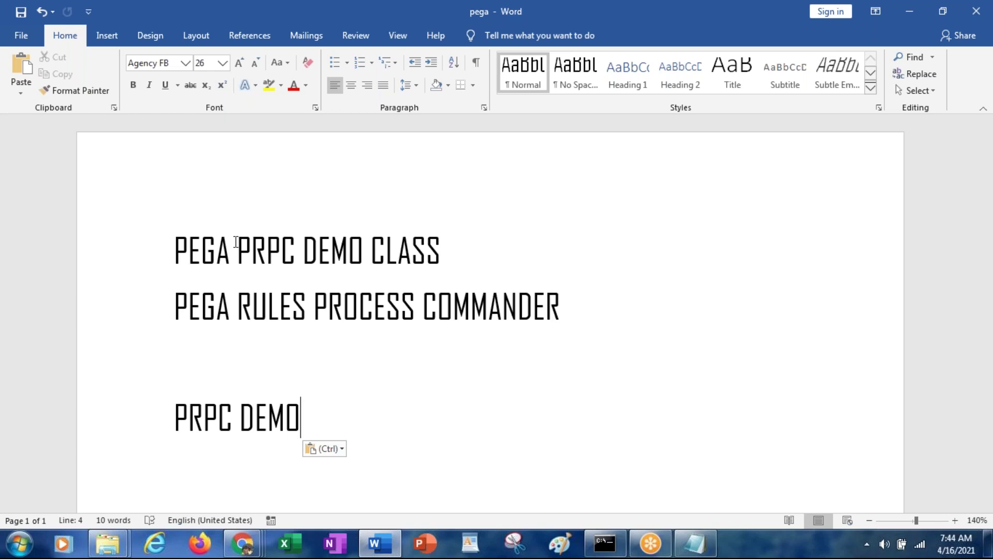
{"action": "key", "text": "alt+Tab"}
{"action": "key", "text": "alt+Tab"}
{"action": "key", "text": "Tab"}
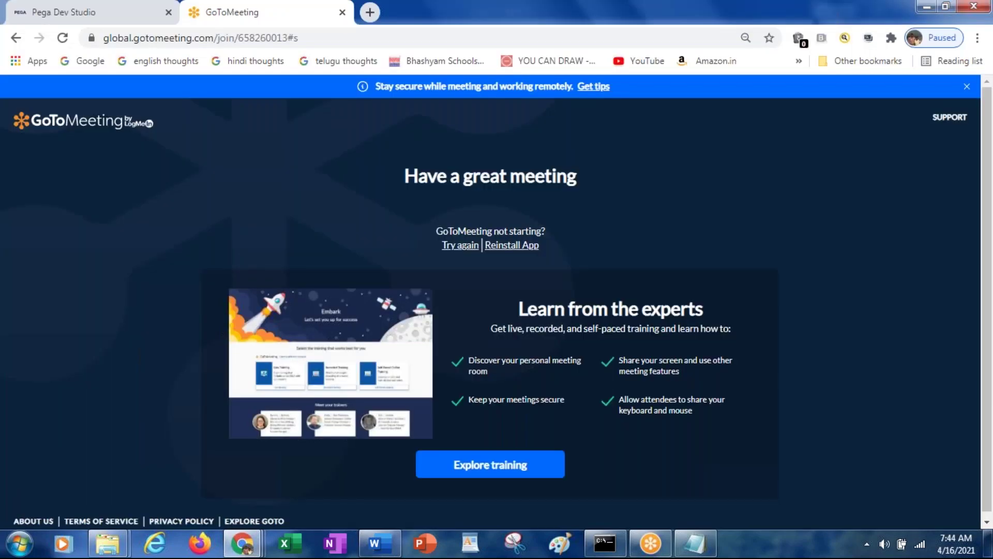
Return to the Pega Dev Studio tab and scroll through case C-1001's filled customer details form
{"action": "left_click", "coordinate": [63, 15]}
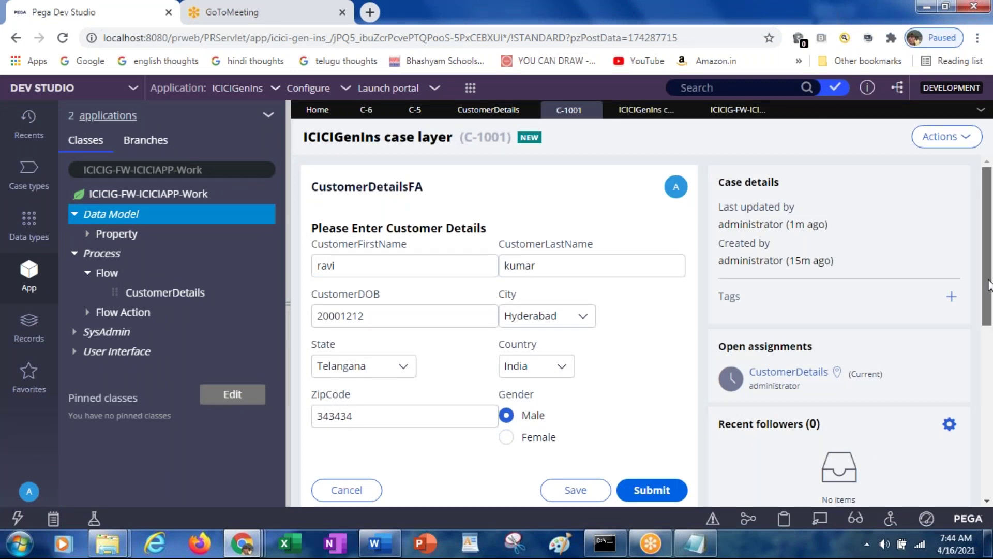
{"action": "left_click_drag", "start_coordinate": [988, 284], "coordinate": [985, 492]}
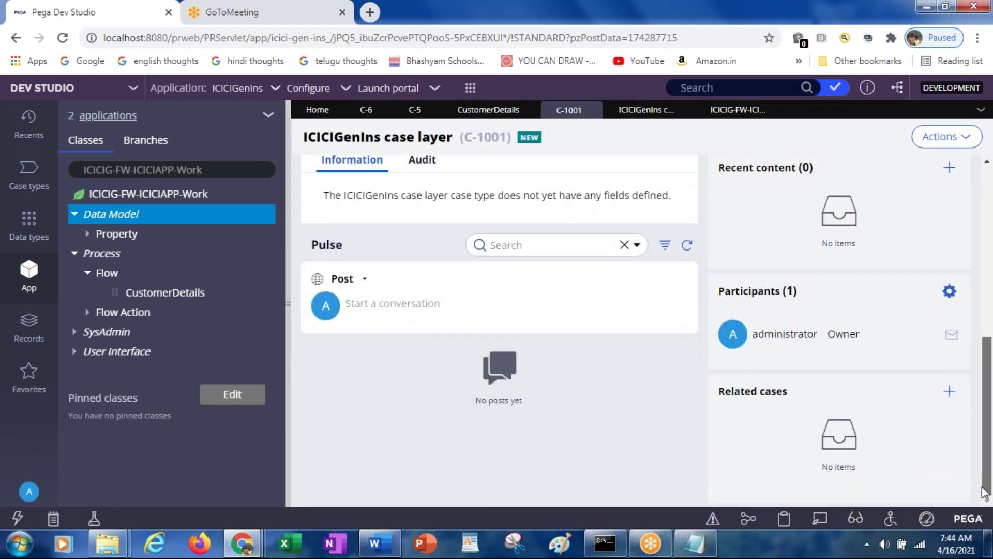
{"action": "left_click_drag", "start_coordinate": [980, 453], "coordinate": [967, 251]}
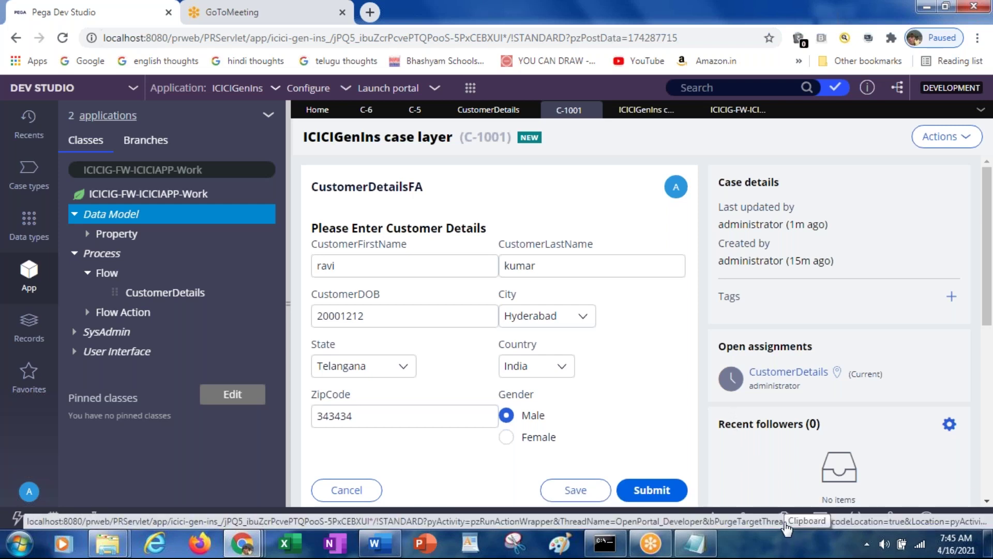
{"action": "left_click", "coordinate": [785, 523]}
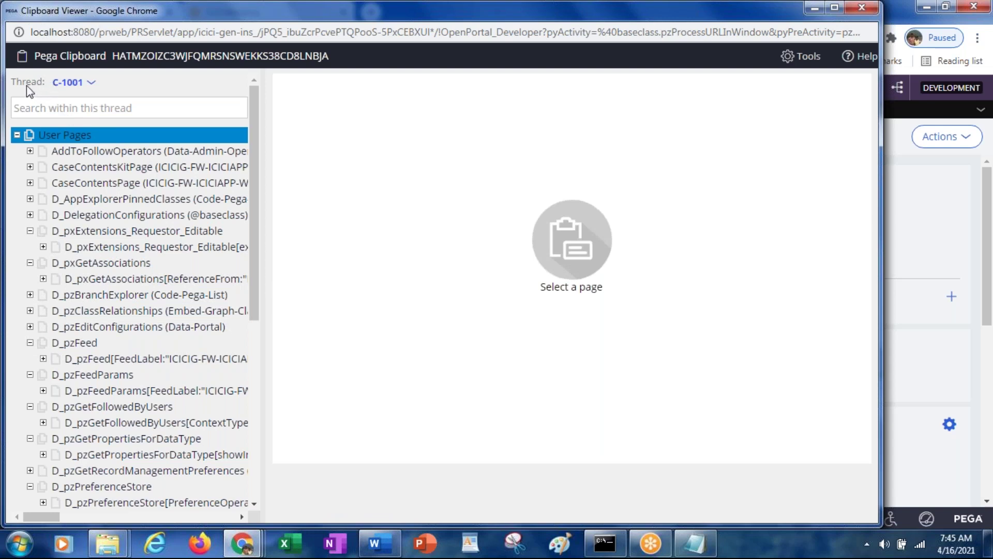
Open the Clipboard Viewer's Thread dropdown to list C-1001, C-5, C-6 and other threads
{"action": "left_click", "coordinate": [93, 88]}
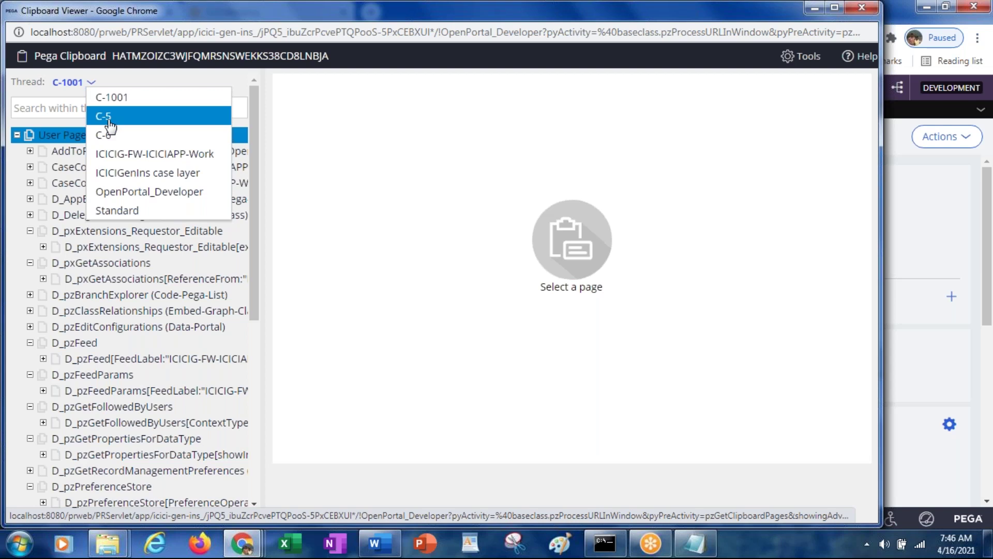
Switch the clipboard to thread C-5 and compare it against the Dev Studio form
{"action": "left_click", "coordinate": [109, 122]}
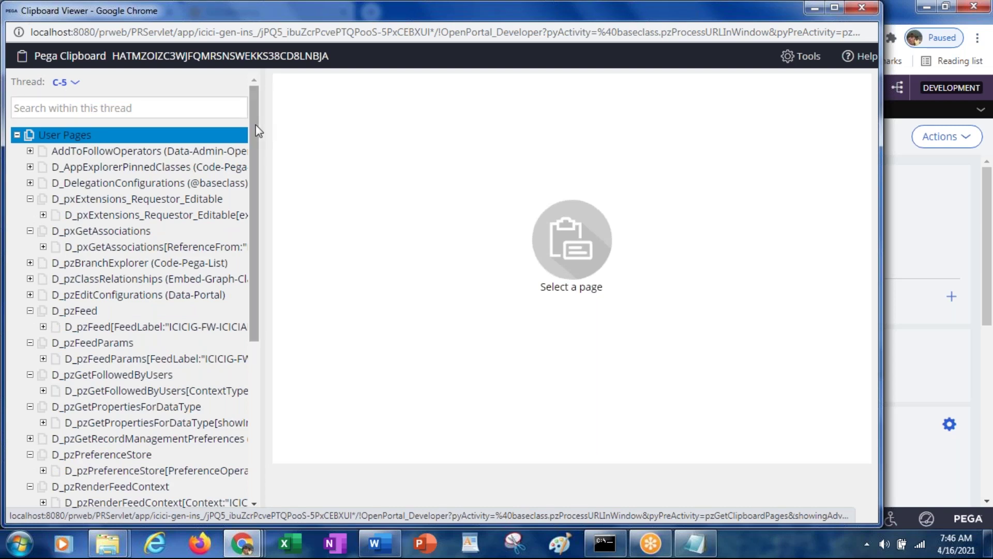
{"action": "left_click_drag", "start_coordinate": [256, 125], "coordinate": [252, 115]}
{"action": "mouse_move", "coordinate": [254, 238]}
{"action": "left_mouse_down"}
{"action": "mouse_move", "coordinate": [264, 406]}
{"action": "mouse_move", "coordinate": [262, 222]}
{"action": "left_mouse_up"}
{"action": "key", "text": "alt+Tab"}
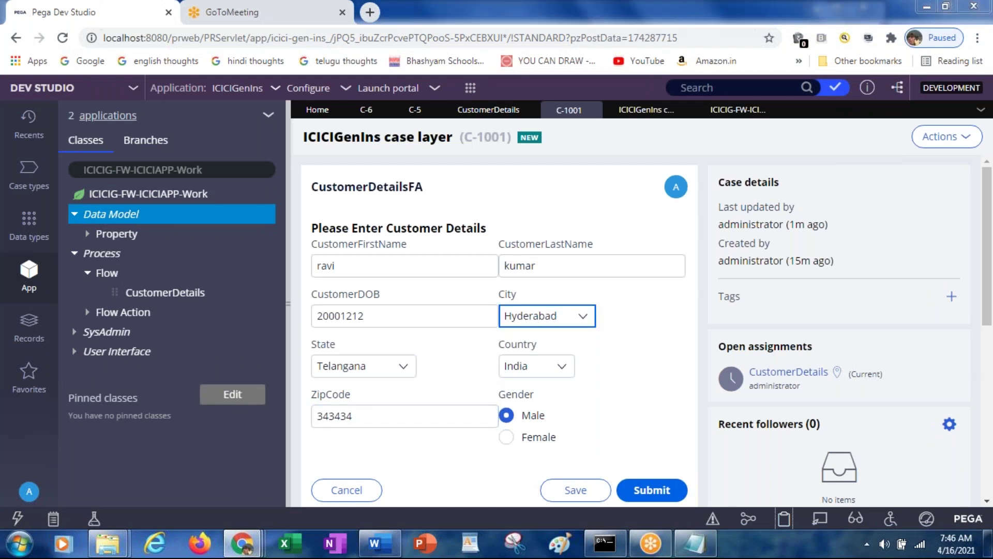
{"action": "key", "text": "alt+Tab"}
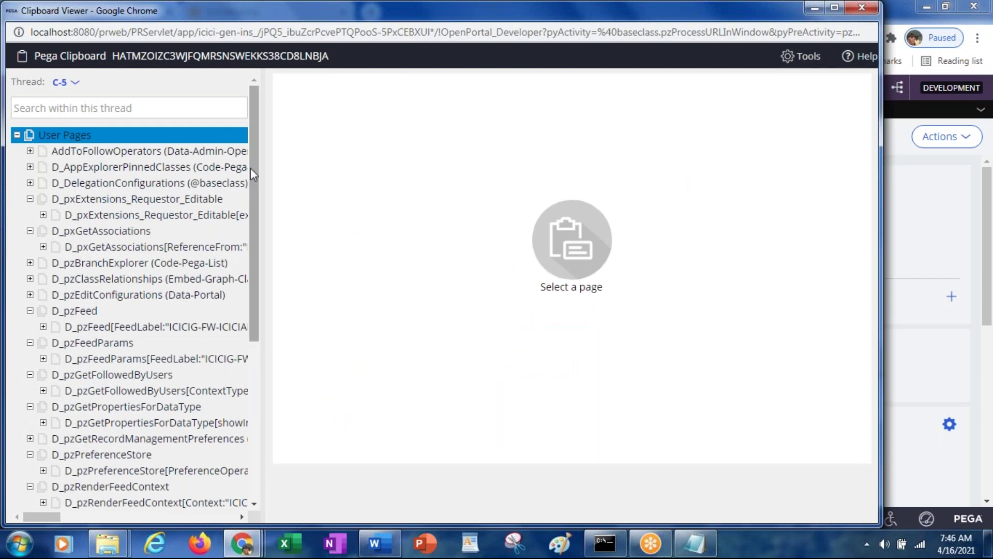
{"action": "left_click_drag", "start_coordinate": [250, 172], "coordinate": [261, 356]}
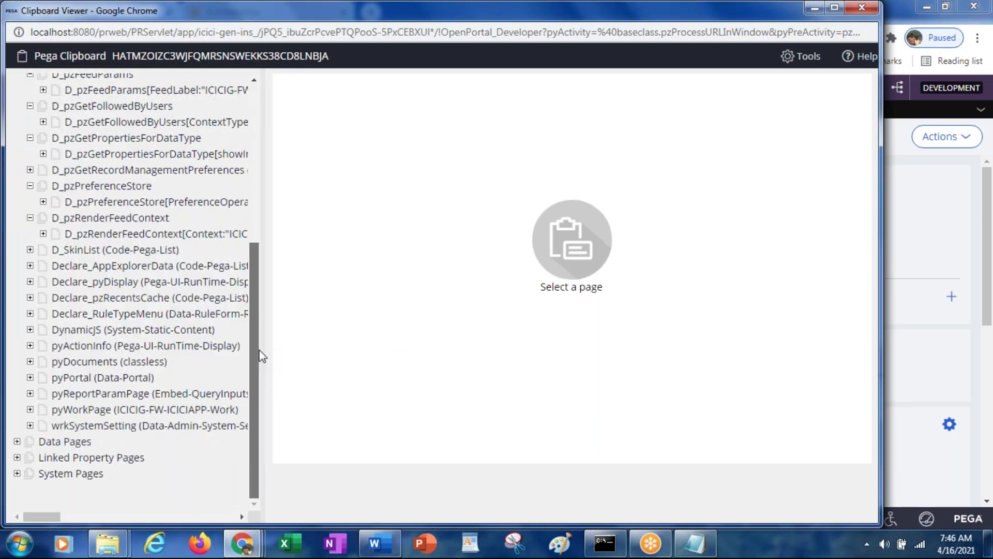
{"action": "left_click_drag", "start_coordinate": [247, 277], "coordinate": [254, 120]}
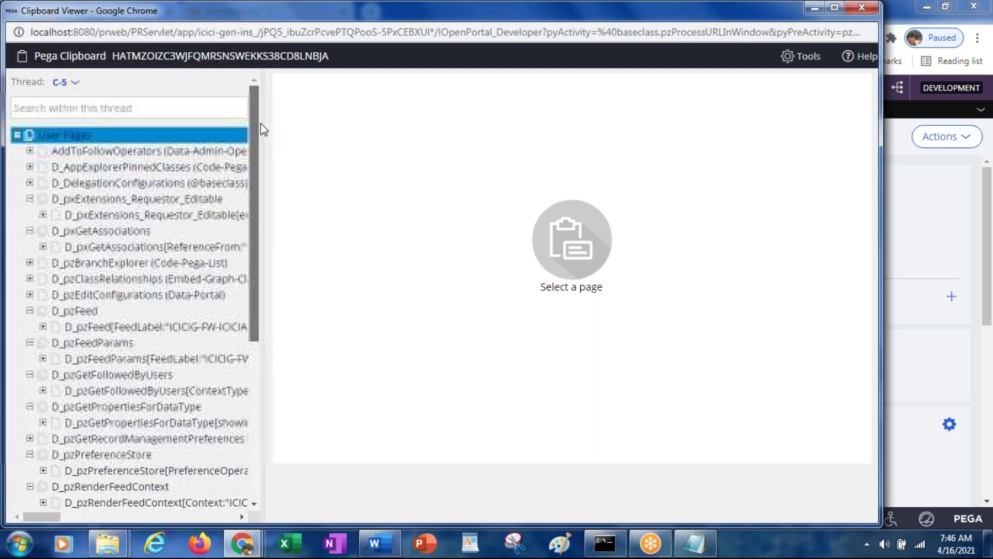
{"action": "key", "text": "alt+Tab"}
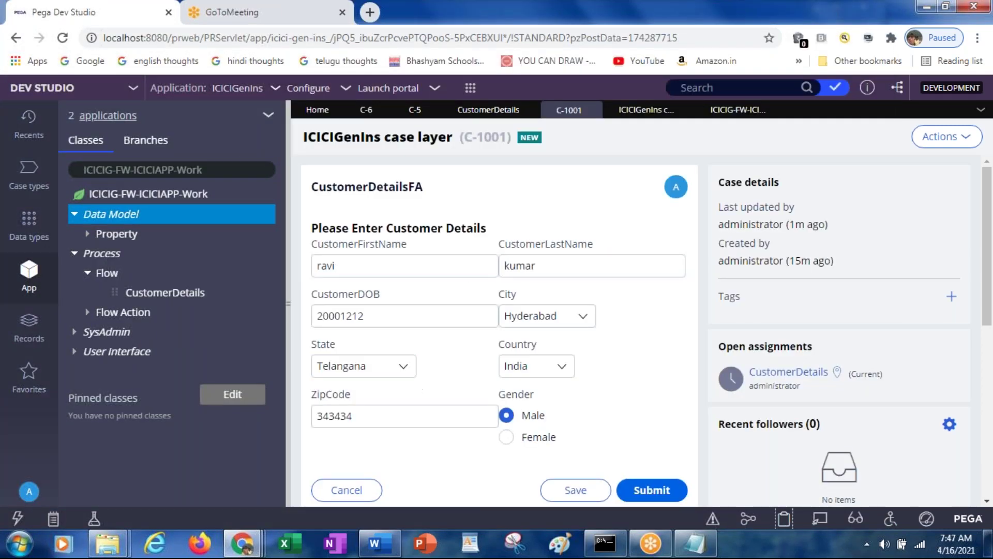
{"action": "key", "text": "alt+Tab"}
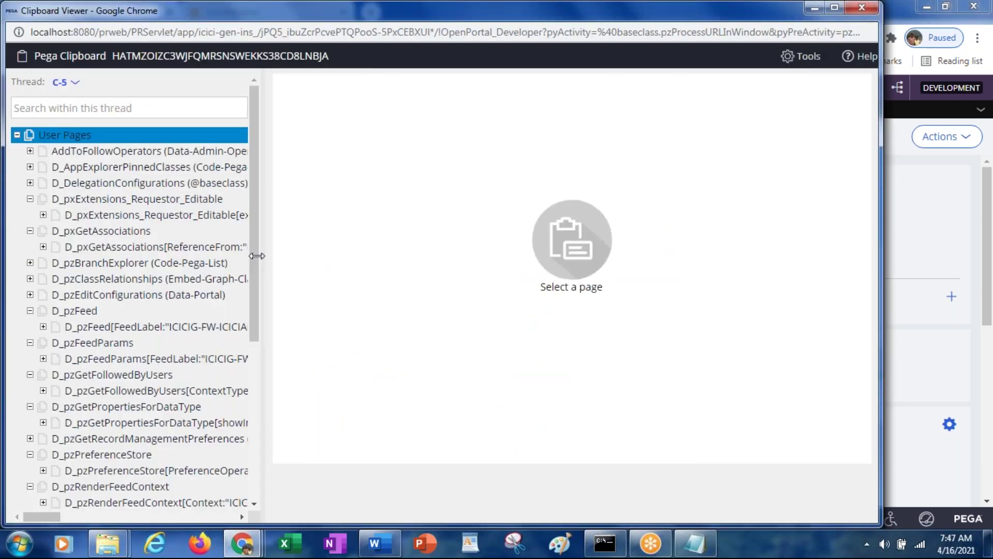
{"action": "left_click_drag", "start_coordinate": [256, 277], "coordinate": [268, 449]}
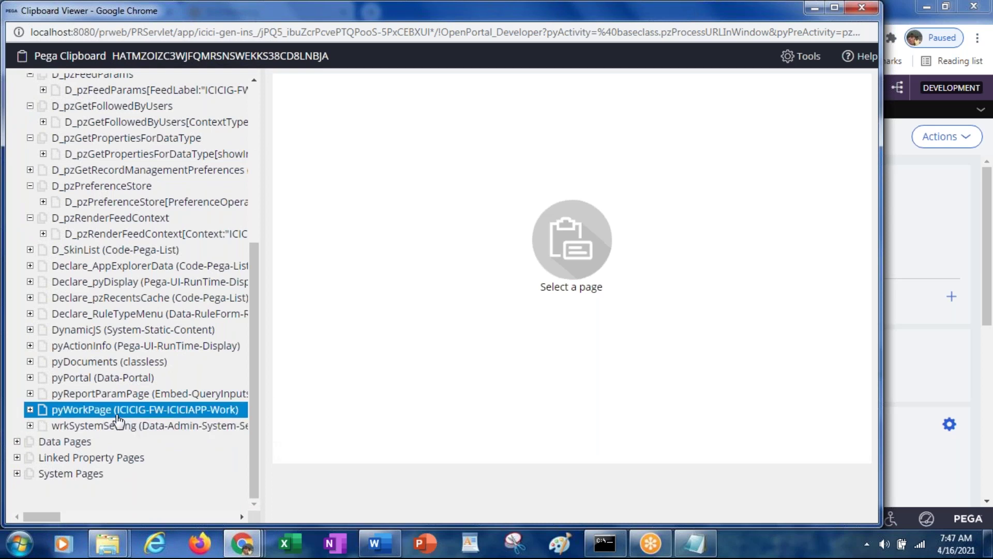
Maximize the Clipboard viewer, open pyWorkPage, then return to case C-1001's form
{"action": "left_click", "coordinate": [63, 412]}
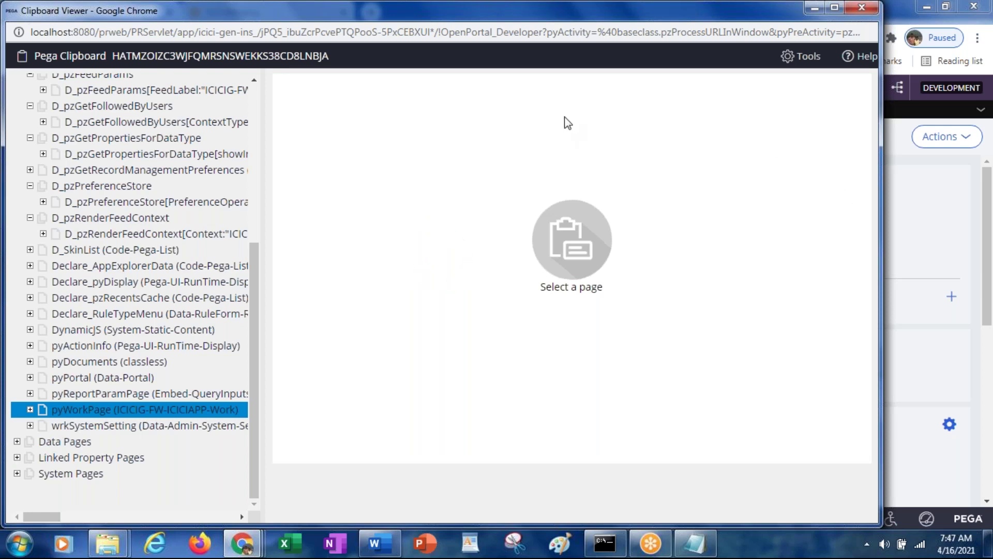
{"action": "double_click", "coordinate": [222, 9]}
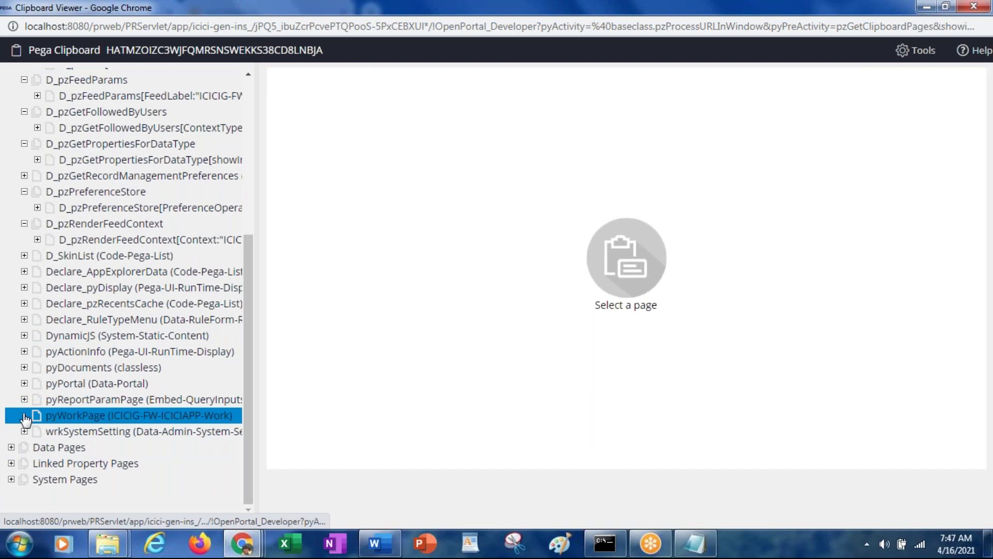
{"action": "left_click", "coordinate": [83, 418]}
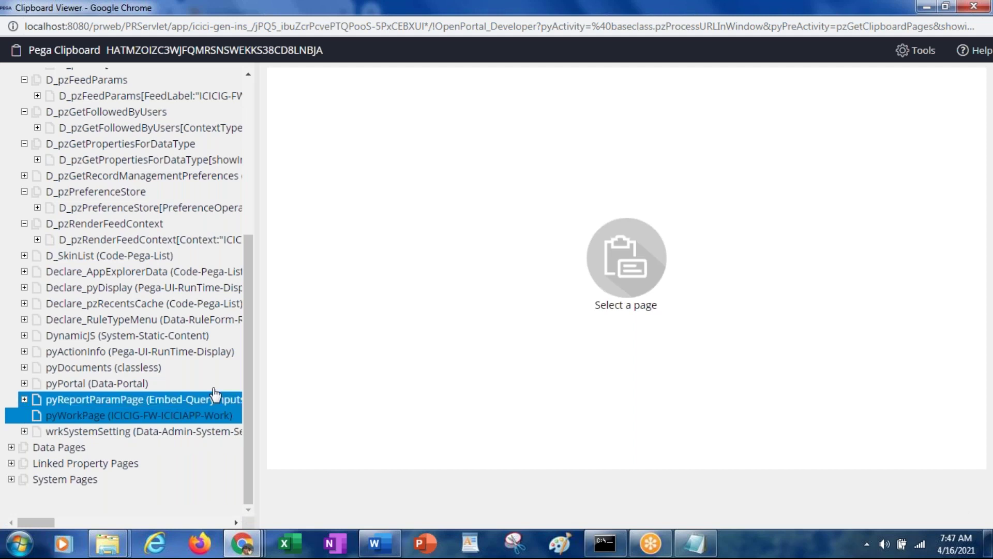
{"action": "left_click_drag", "start_coordinate": [244, 386], "coordinate": [245, 222]}
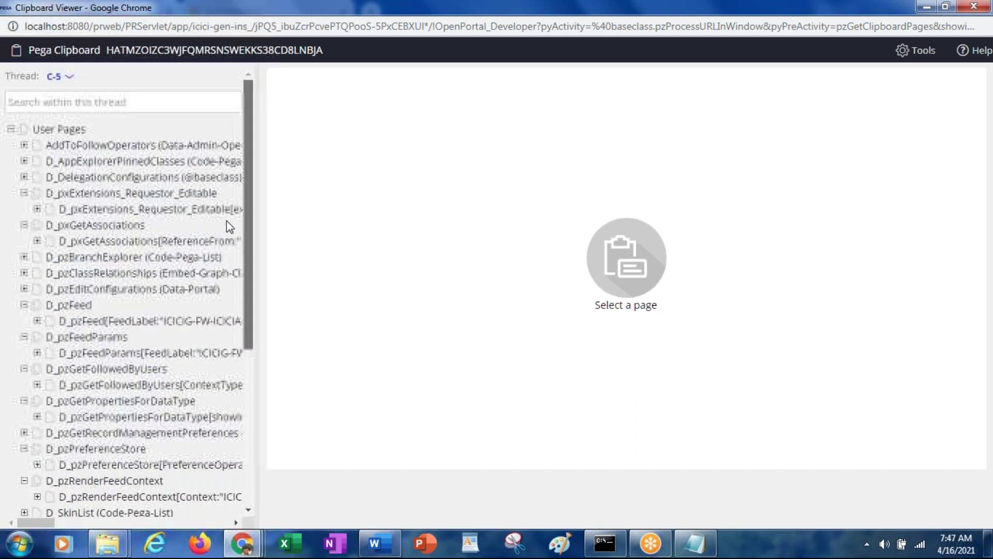
{"action": "left_click", "coordinate": [72, 81]}
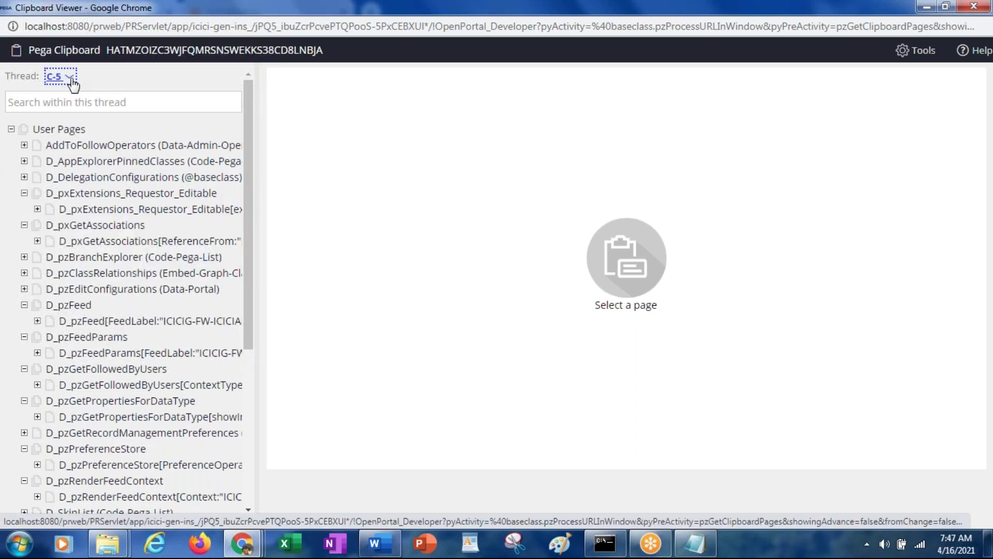
{"action": "key", "text": "alt+Tab"}
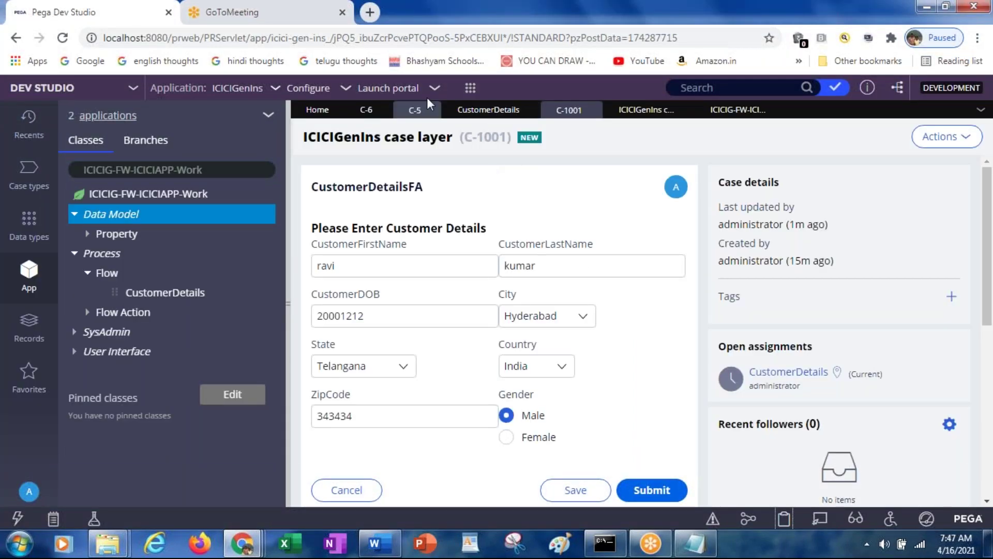
Fill case C-6 with the customer's name, DOB 12/12/2222 and ZipCode 111111, and submit it
{"action": "left_click", "coordinate": [406, 111]}
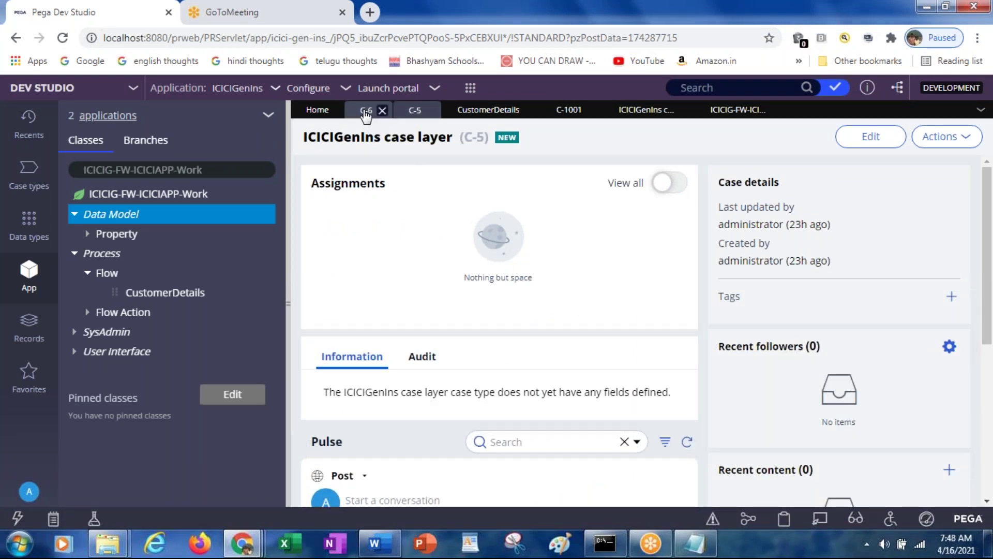
{"action": "left_click", "coordinate": [365, 112]}
{"action": "left_click", "coordinate": [369, 276]}
{"action": "left_click", "coordinate": [367, 271]}
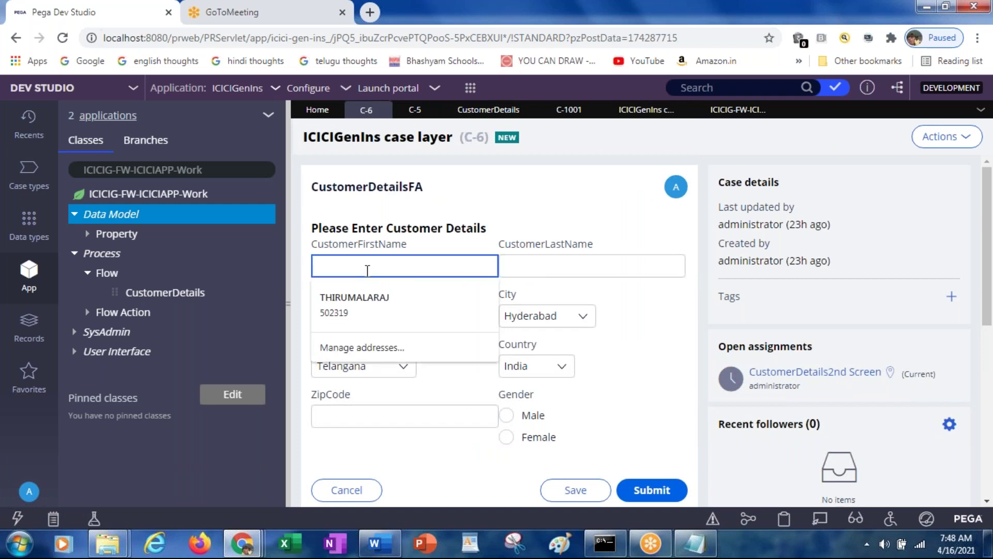
{"action": "type", "text": "HARSHA"}
{"action": "key", "text": "Tab"}
{"action": "type", "text": "K"}
{"action": "key", "text": "Tab"}
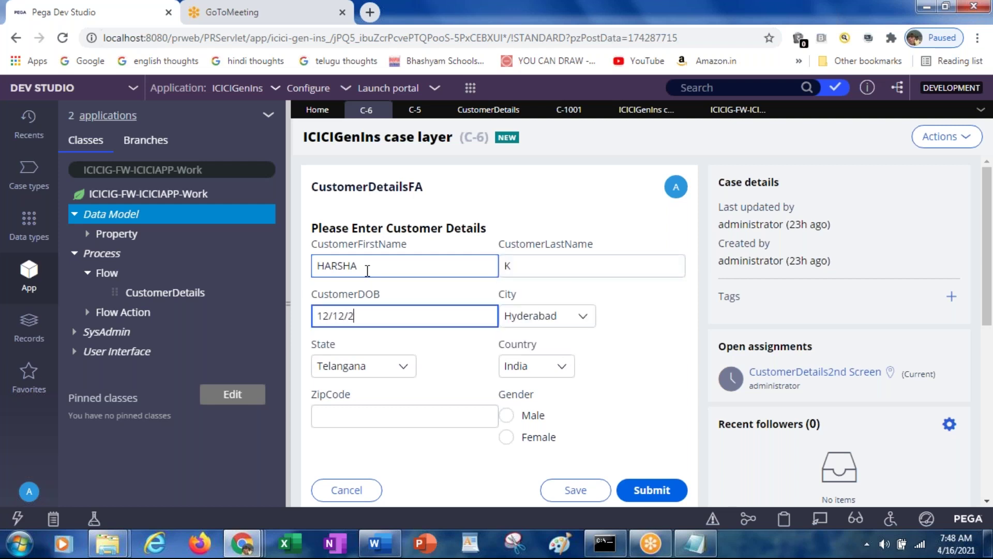
{"action": "key", "text": "Tab"}
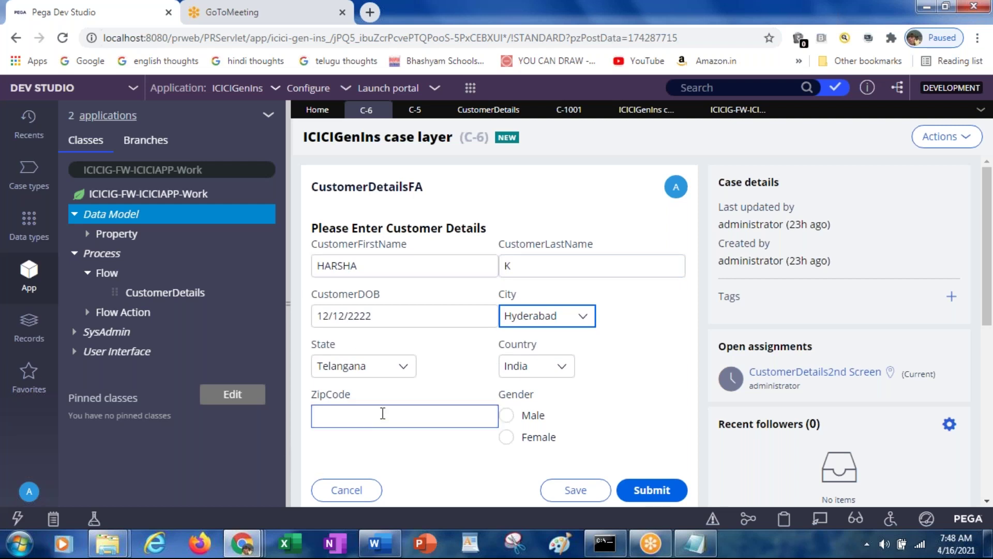
{"action": "left_click", "coordinate": [383, 412]}
{"action": "type", "text": "111111"}
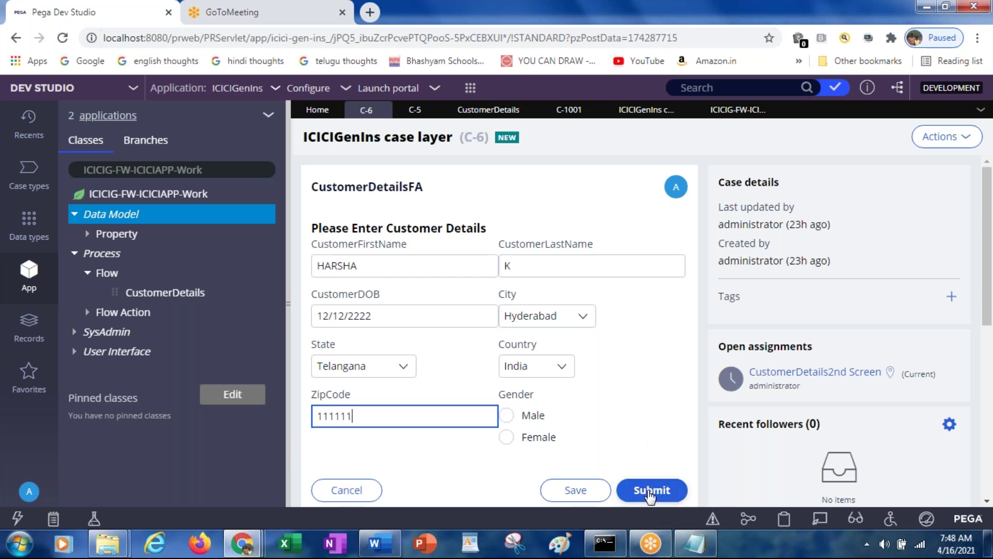
{"action": "left_click", "coordinate": [651, 492]}
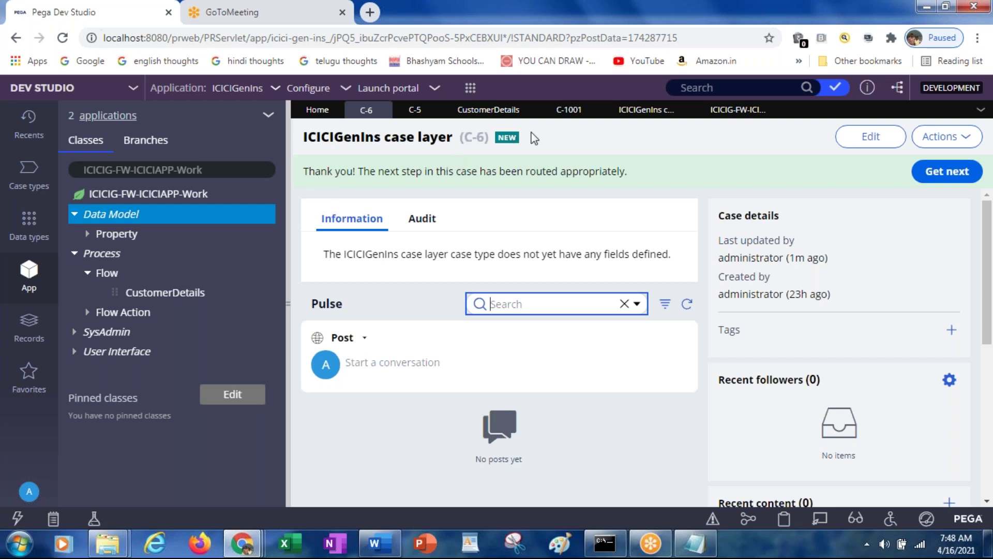
{"action": "left_click", "coordinate": [570, 113]}
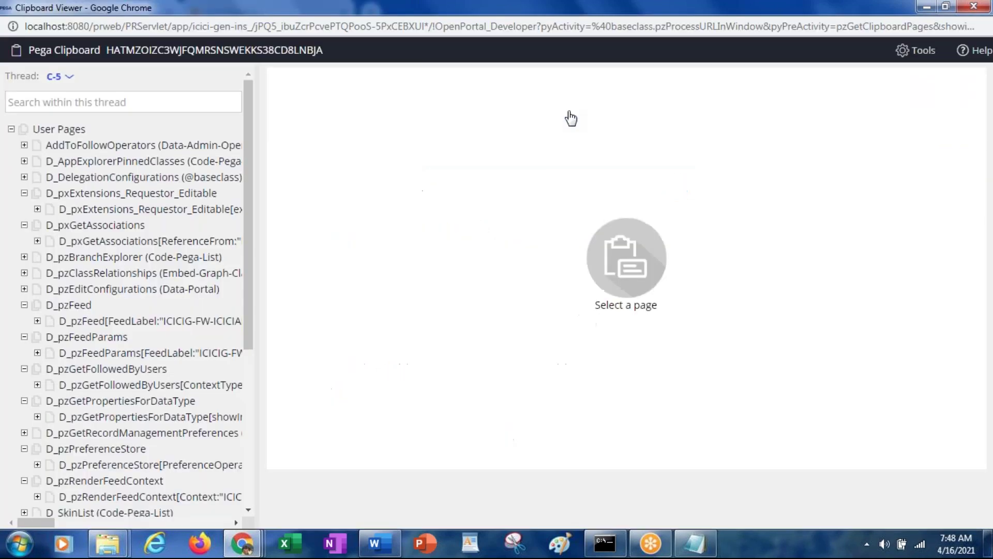
Switch the Clipboard Viewer to thread C-1001 and open pyWorkPage to view City, Country and DOB
{"action": "left_click", "coordinate": [70, 79]}
{"action": "left_click", "coordinate": [61, 83]}
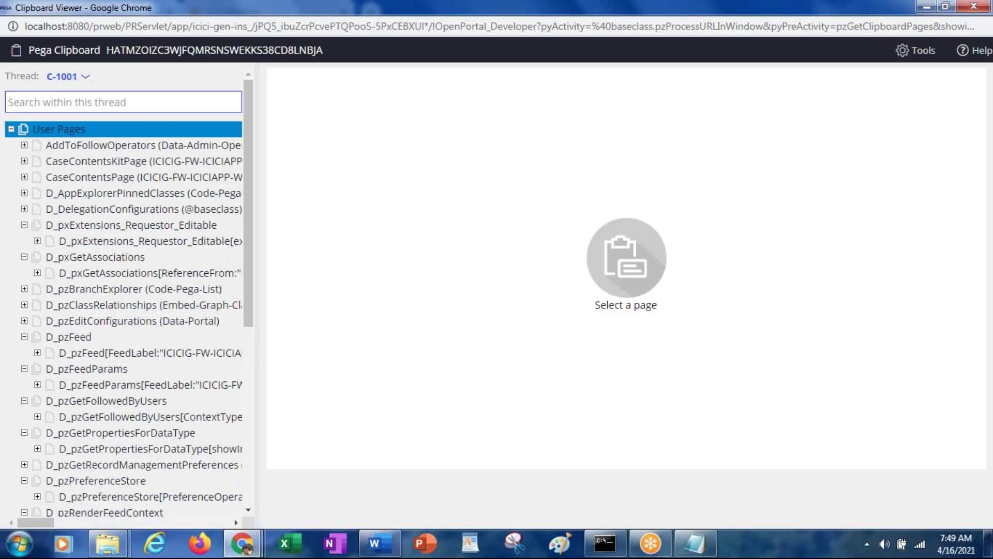
{"action": "left_click", "coordinate": [102, 231]}
{"action": "scroll", "coordinate": [103, 236], "scroll_direction": "down", "scroll_amount": 6}
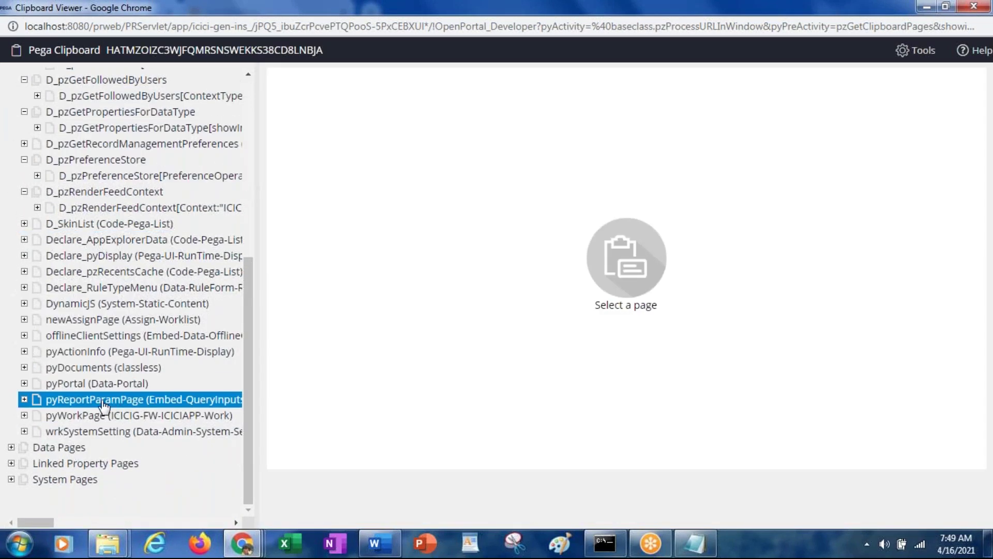
{"action": "left_click", "coordinate": [78, 416]}
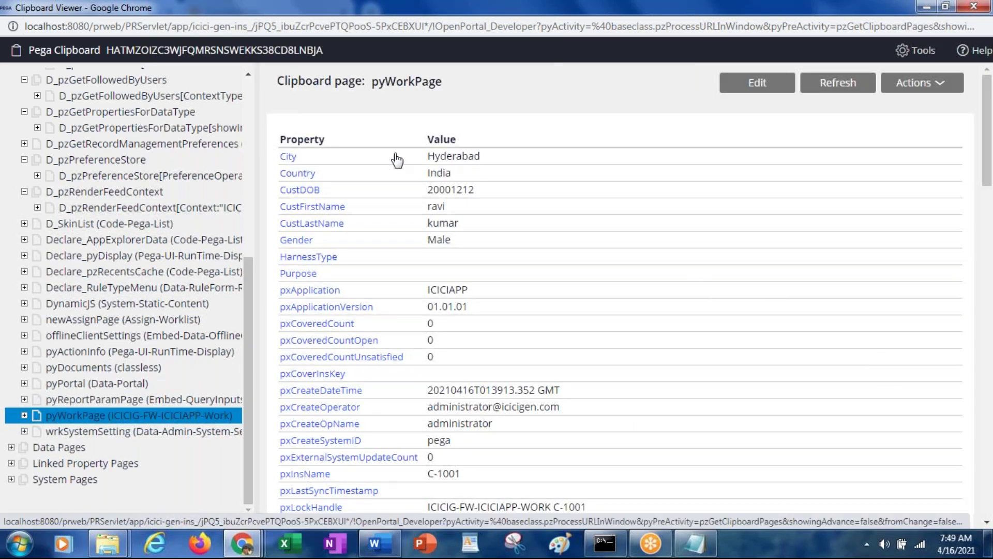
Highlight the City-to-Gender values, pxInsName C-1001, the creator operator and version 01.01.01
{"action": "left_click_drag", "start_coordinate": [458, 243], "coordinate": [284, 160]}
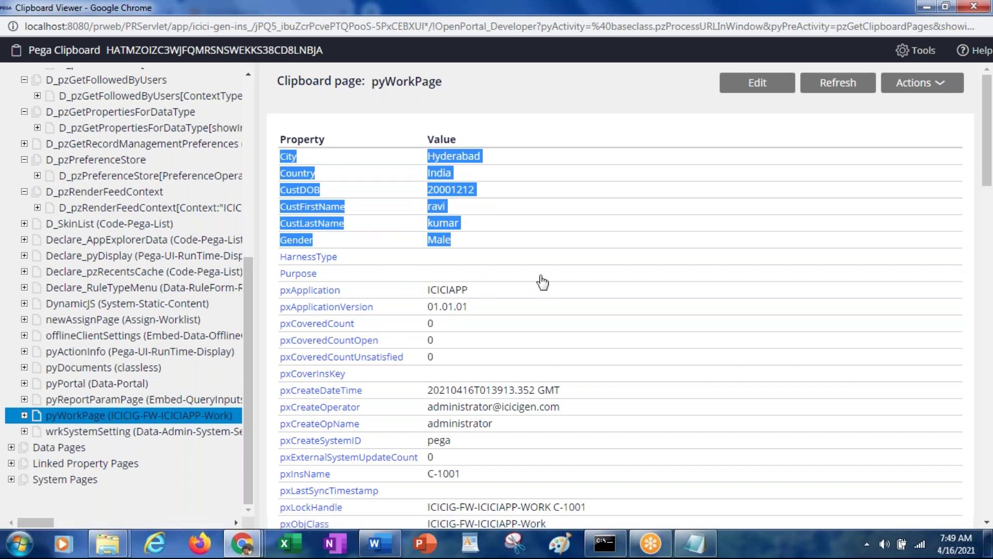
{"action": "scroll", "coordinate": [551, 252], "scroll_direction": "down", "scroll_amount": 3}
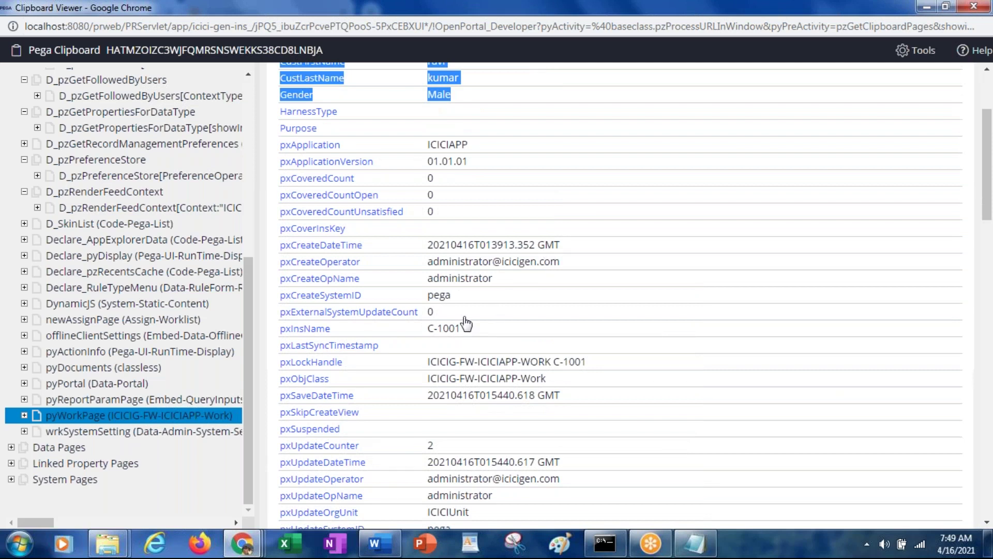
{"action": "left_click_drag", "start_coordinate": [470, 337], "coordinate": [432, 334]}
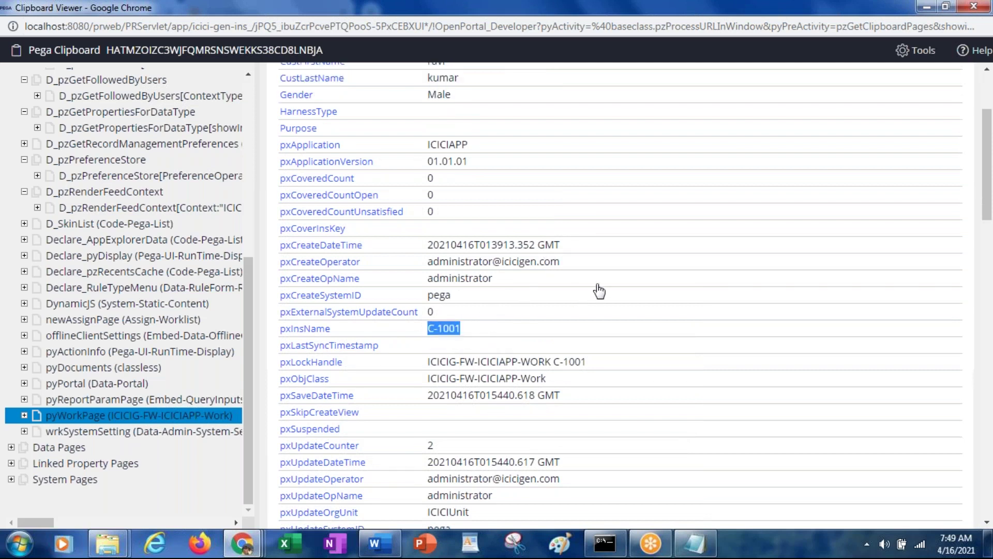
{"action": "left_click_drag", "start_coordinate": [561, 262], "coordinate": [462, 288]}
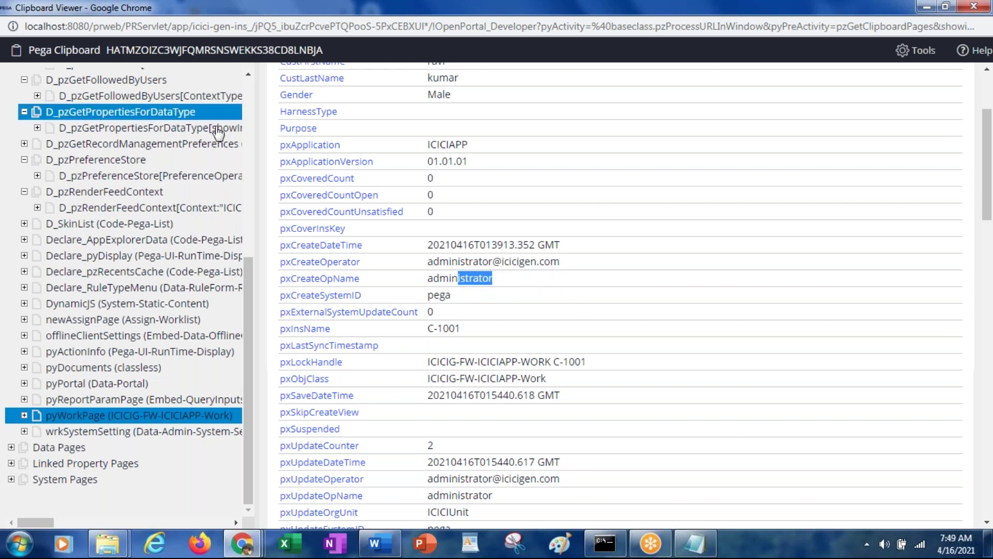
{"action": "left_click_drag", "start_coordinate": [468, 145], "coordinate": [416, 162]}
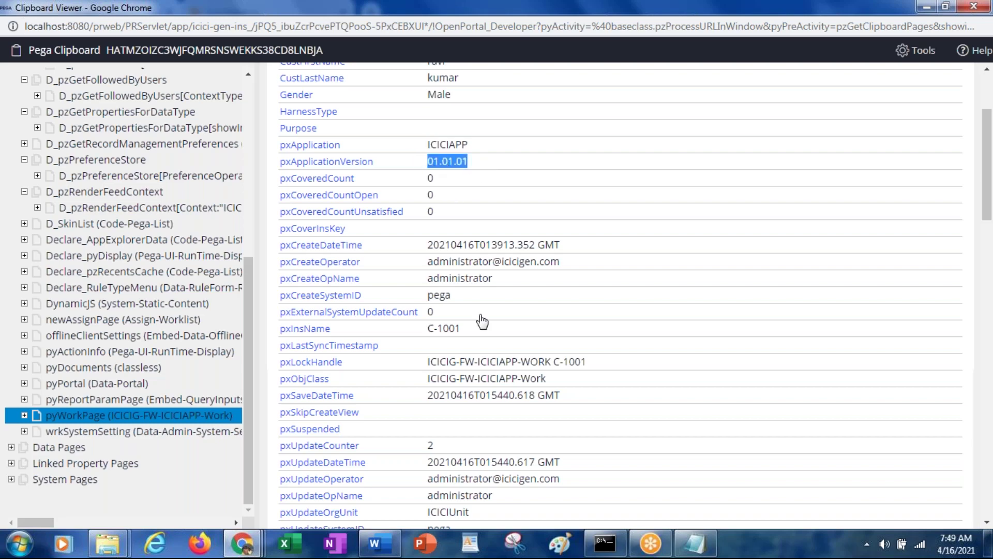
Check pyFlowName CustomerDetails and pyStatusWork New further down, then return to the Dev Studio form
{"action": "scroll", "coordinate": [479, 320], "scroll_direction": "down", "scroll_amount": 4}
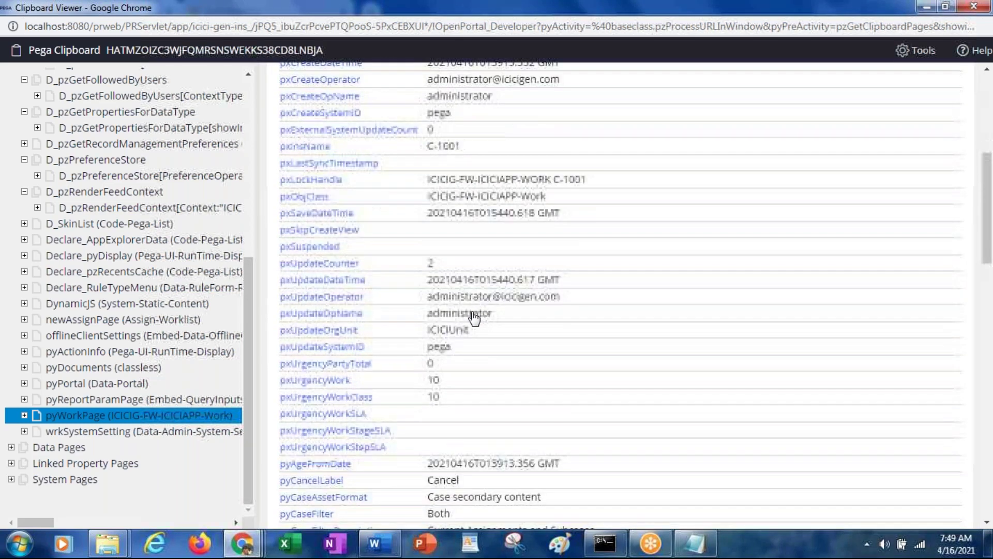
{"action": "scroll", "coordinate": [474, 318], "scroll_direction": "down", "scroll_amount": 3}
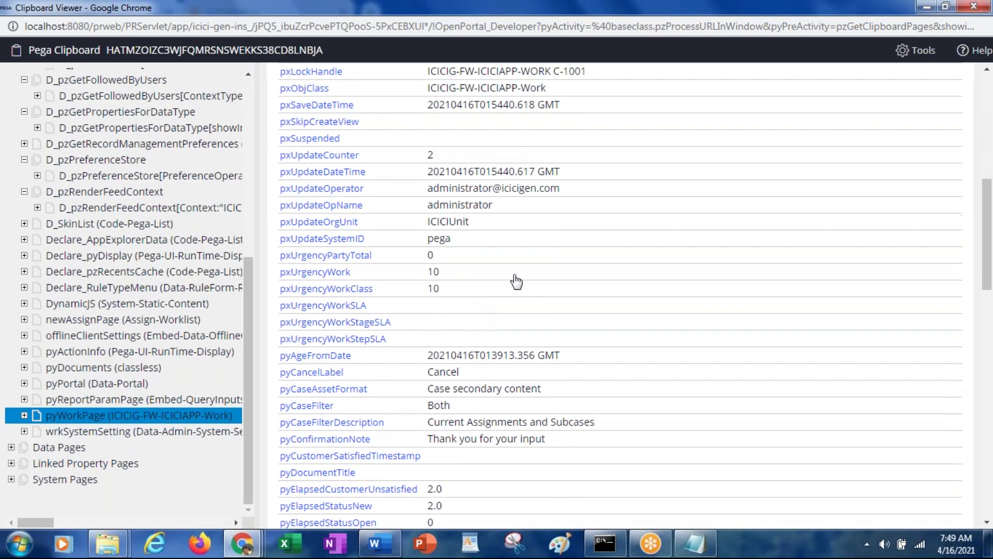
{"action": "scroll", "coordinate": [564, 222], "scroll_direction": "down", "scroll_amount": 4}
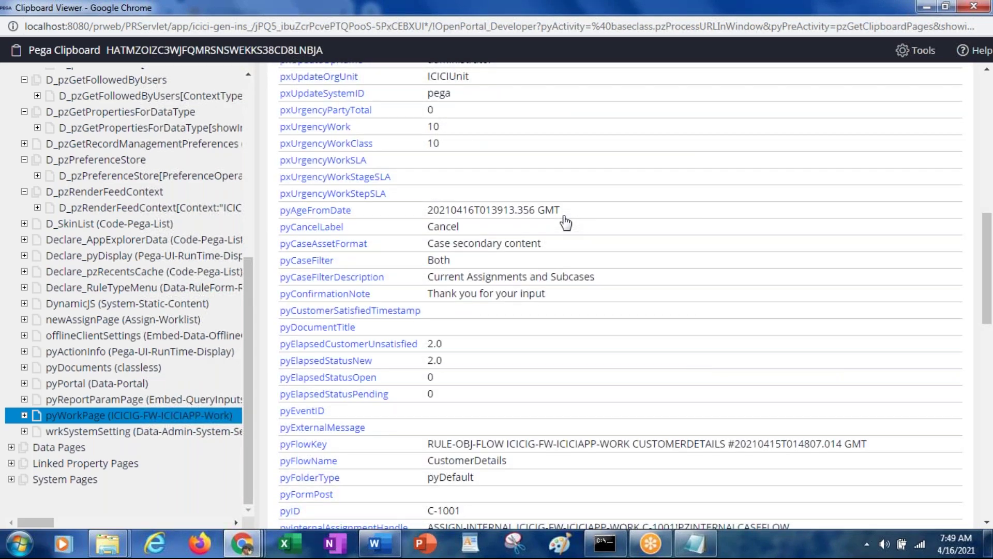
{"action": "scroll", "coordinate": [565, 222], "scroll_direction": "down", "scroll_amount": 8}
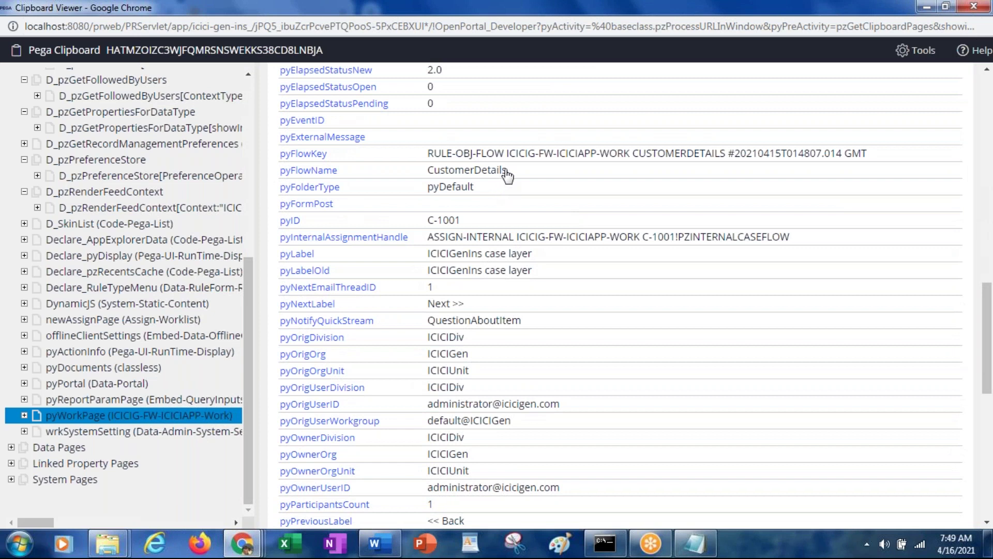
{"action": "left_click_drag", "start_coordinate": [507, 172], "coordinate": [425, 175]}
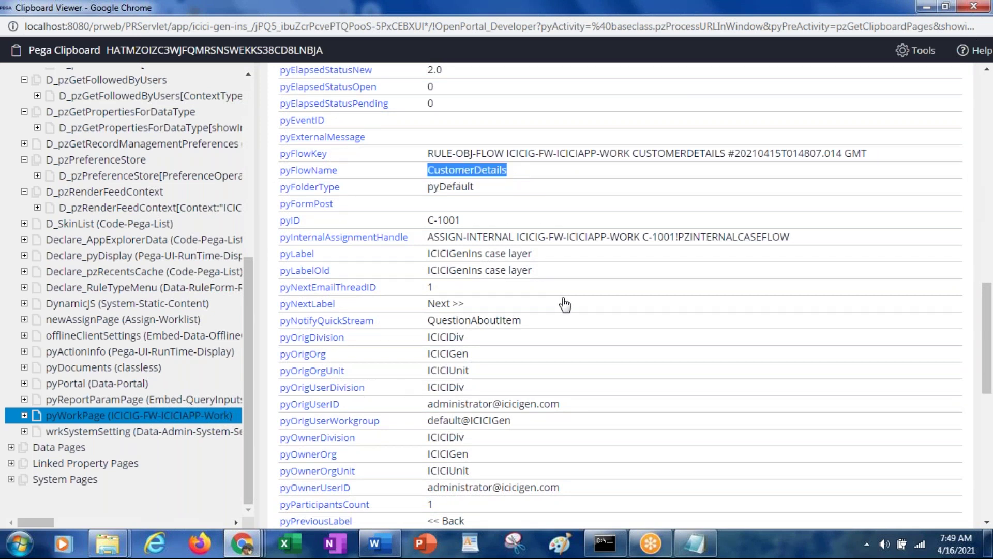
{"action": "scroll", "coordinate": [565, 305], "scroll_direction": "down", "scroll_amount": 3}
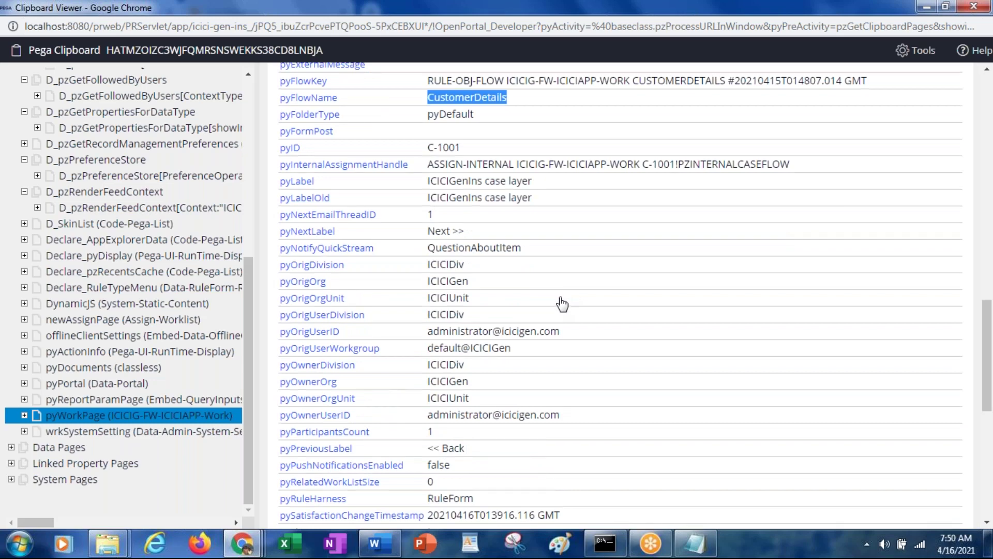
{"action": "scroll", "coordinate": [563, 304], "scroll_direction": "down", "scroll_amount": 3}
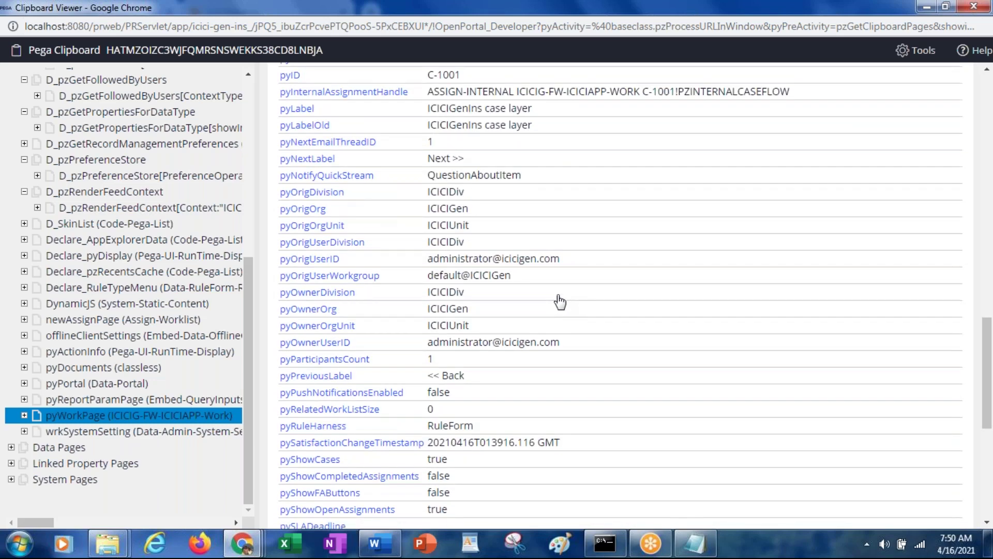
{"action": "scroll", "coordinate": [560, 301], "scroll_direction": "down", "scroll_amount": 9}
{"action": "scroll", "coordinate": [561, 301], "scroll_direction": "down", "scroll_amount": 6}
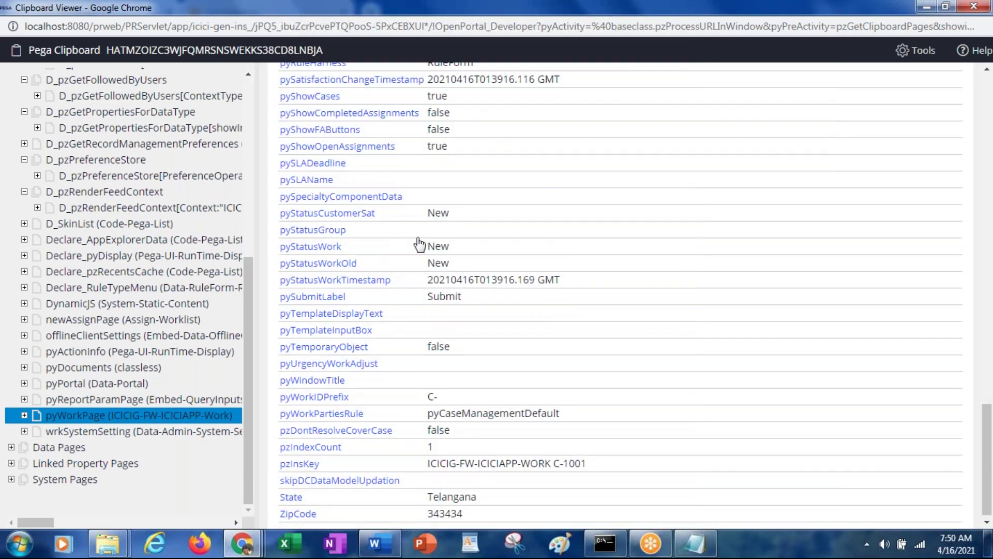
{"action": "left_click_drag", "start_coordinate": [453, 250], "coordinate": [423, 247]}
{"action": "key", "text": "alt+Tab"}
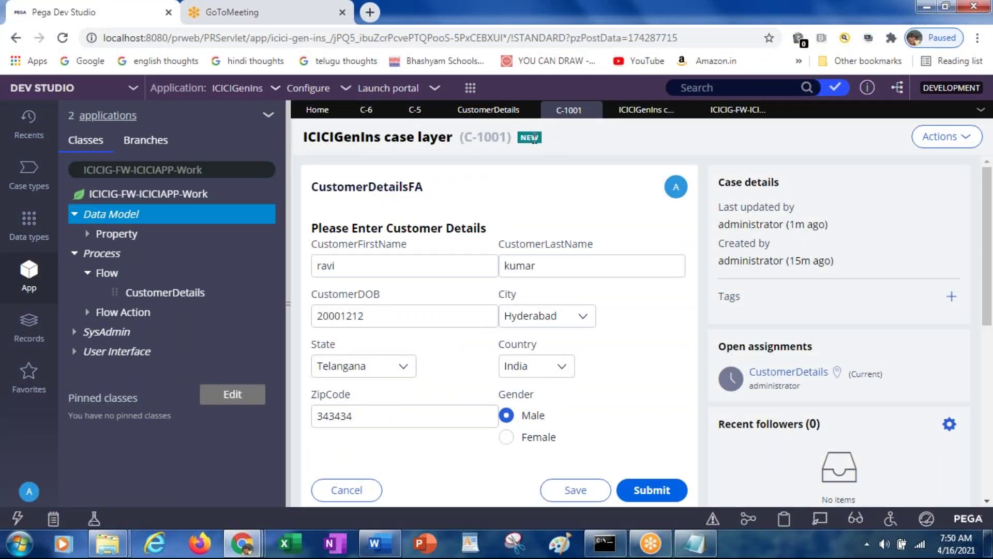
Check the pyWorkIDPrefix value C- on pyWorkPage, then go back to the case form
{"action": "key", "text": "alt+Tab"}
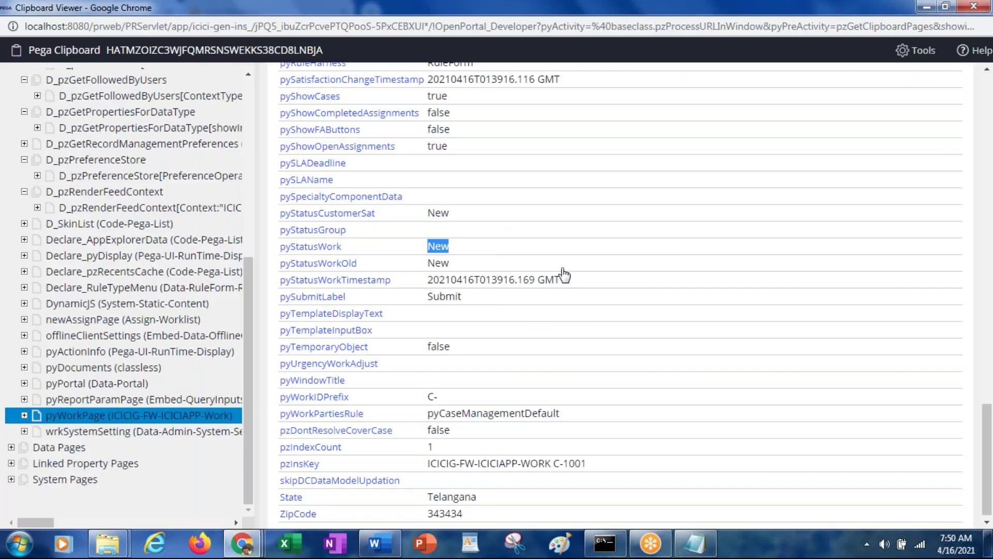
{"action": "scroll", "coordinate": [535, 282], "scroll_direction": "down", "scroll_amount": 1}
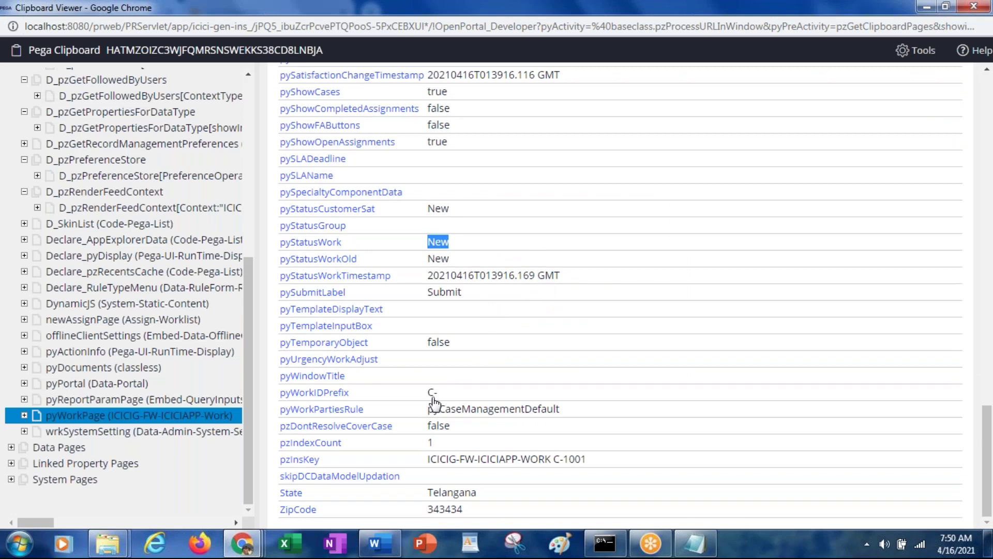
{"action": "left_click_drag", "start_coordinate": [449, 394], "coordinate": [403, 404]}
{"action": "key", "text": "alt+Tab"}
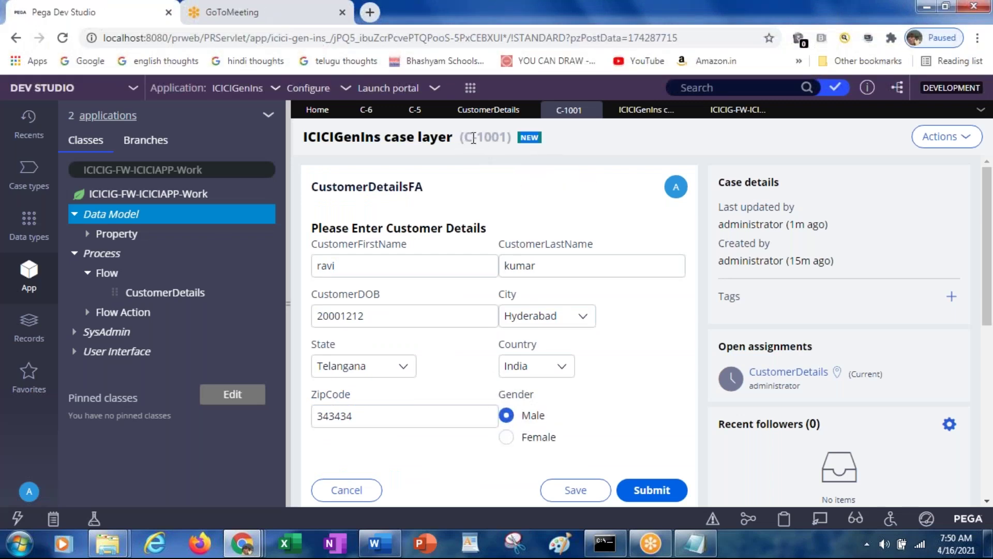
Highlight the C-1001 ID in the case header and scroll pyWorkPage back to the top
{"action": "left_click_drag", "start_coordinate": [483, 138], "coordinate": [441, 127]}
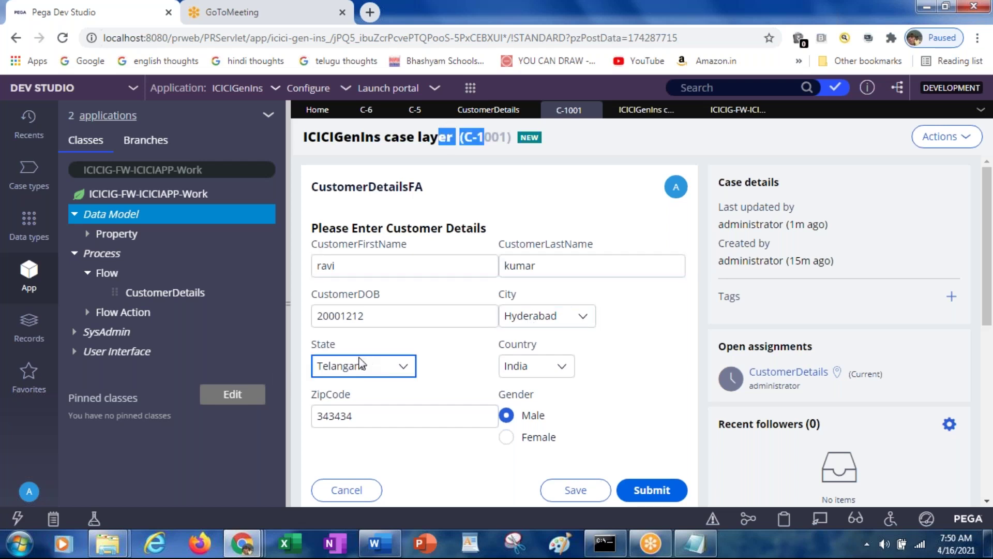
{"action": "key", "text": "alt+Tab"}
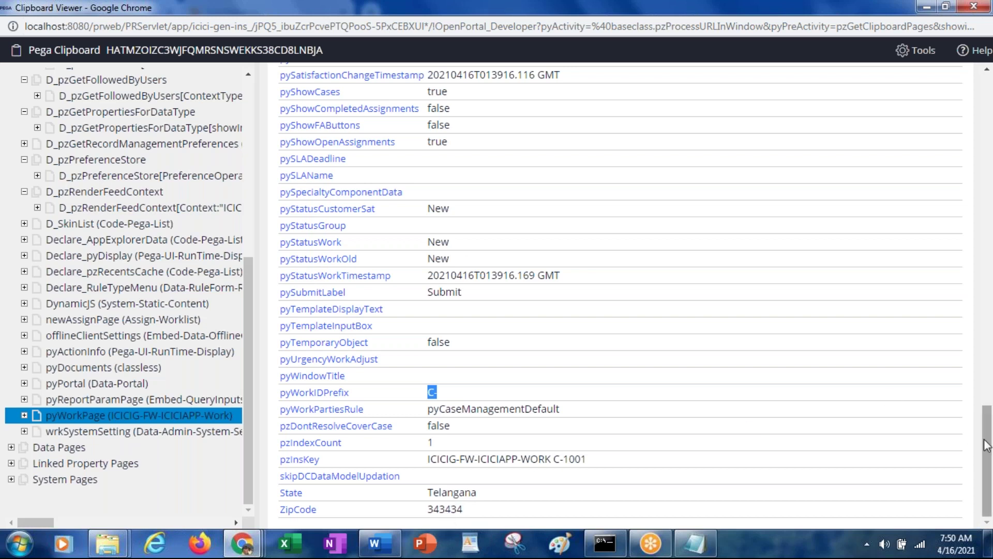
{"action": "left_click_drag", "start_coordinate": [987, 445], "coordinate": [946, 102]}
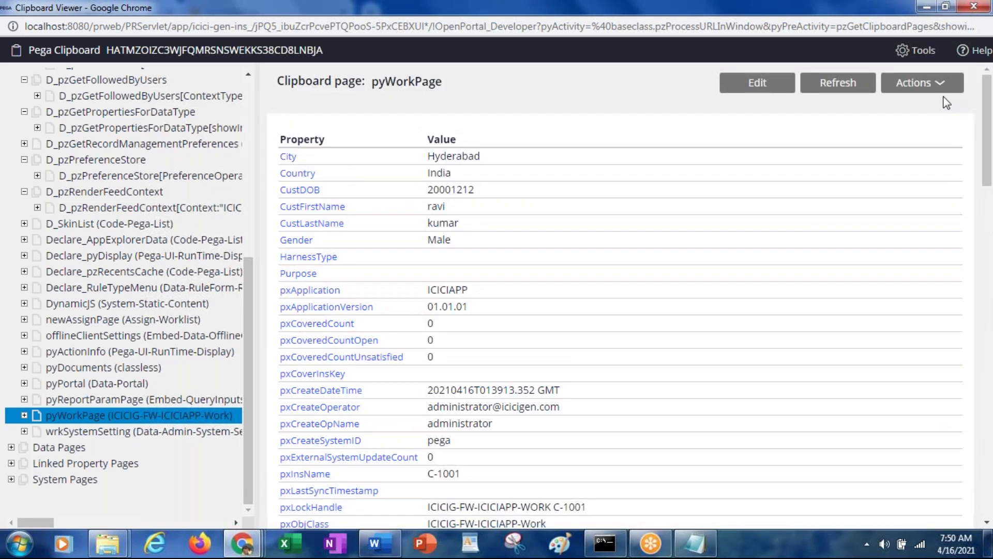
{"action": "key", "text": "alt+Tab"}
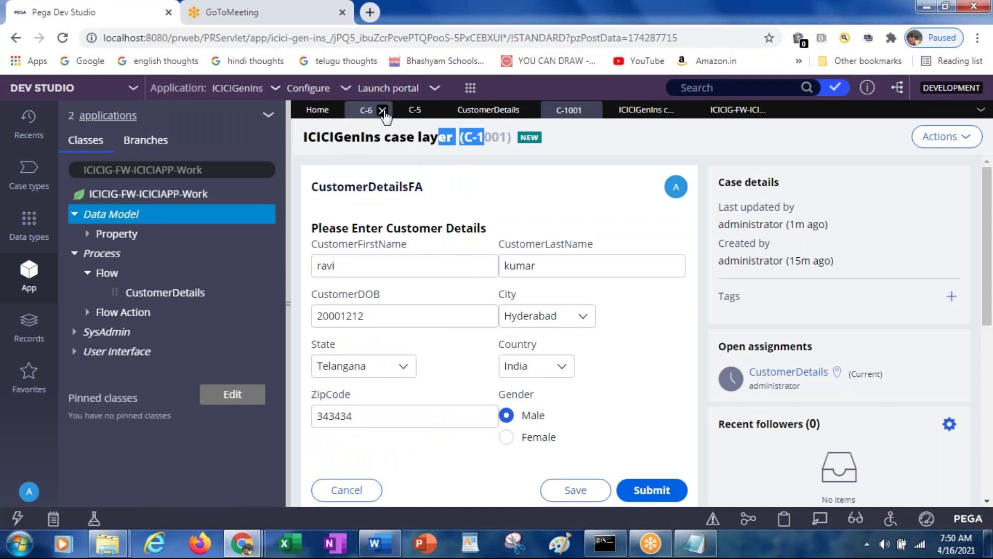
Run the CustomerDetails flow to open new case C-1002, then refresh Clipboard Viewer with F5
{"action": "left_click", "coordinate": [487, 110]}
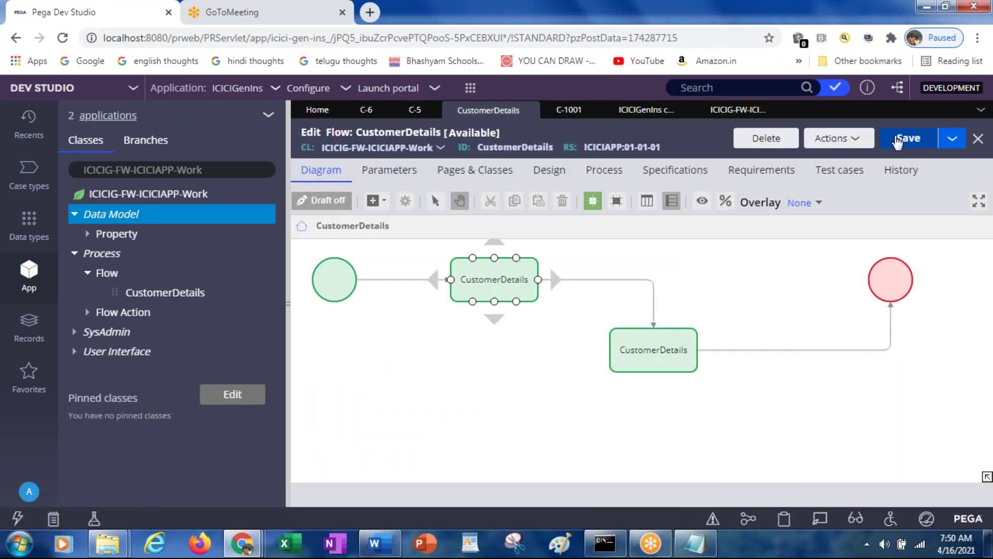
{"action": "left_click", "coordinate": [834, 138]}
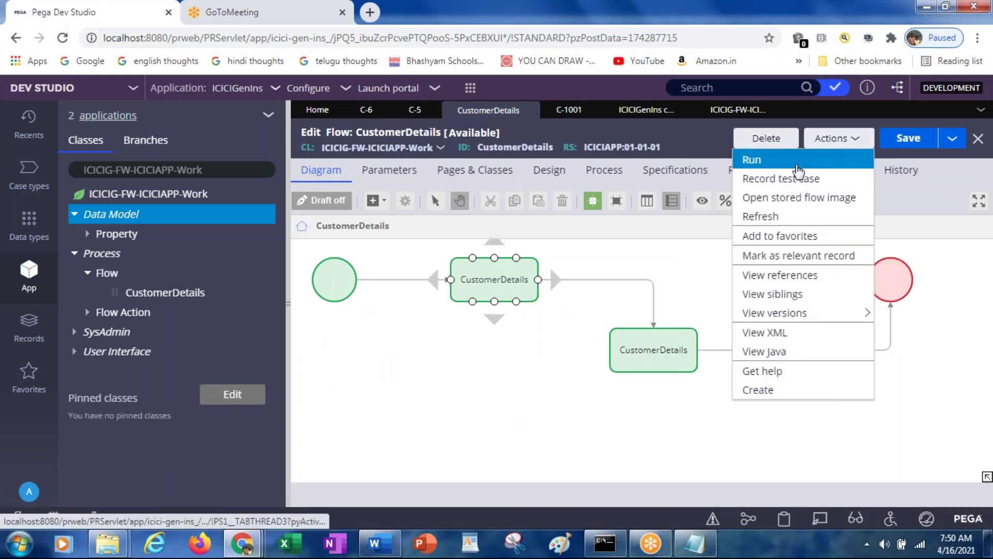
{"action": "left_click", "coordinate": [790, 163]}
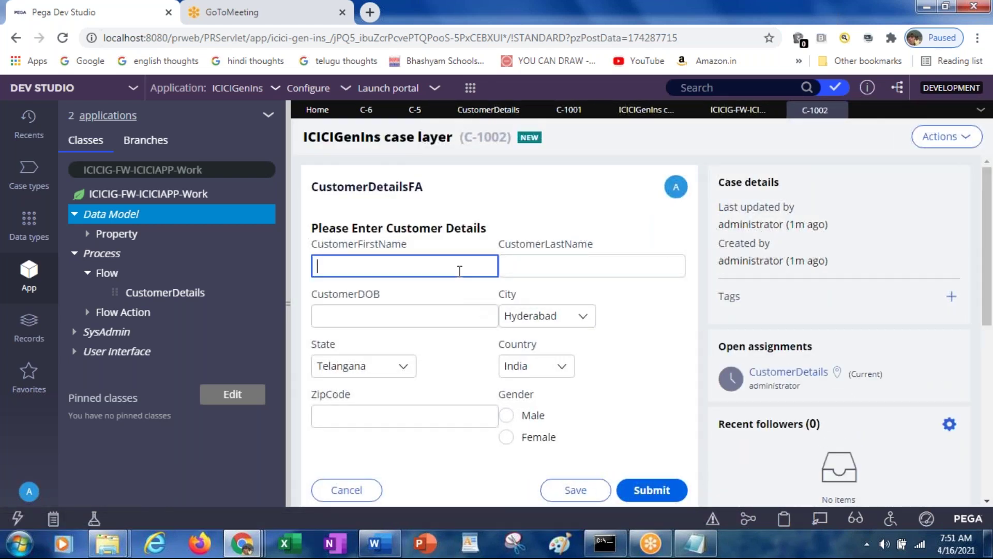
{"action": "left_click", "coordinate": [459, 271]}
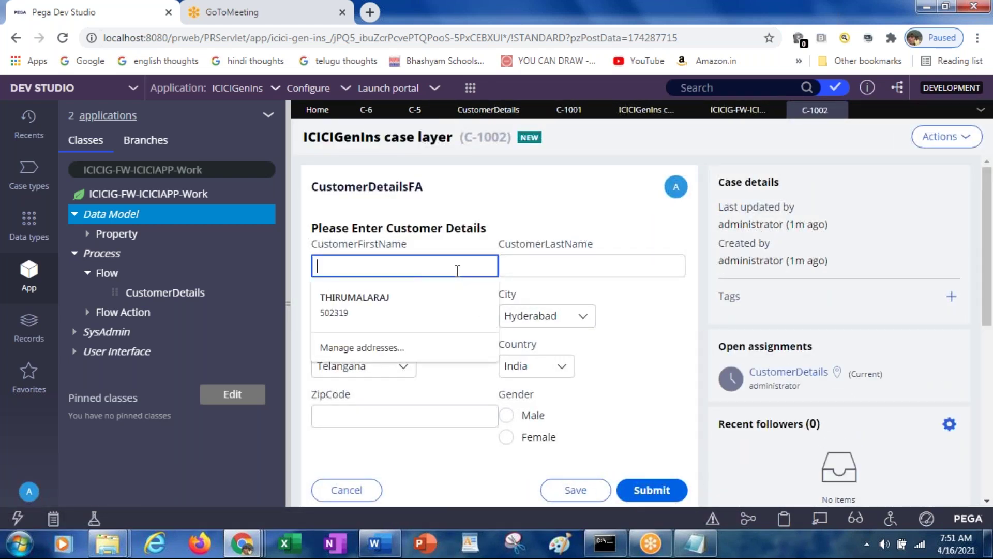
{"action": "key", "text": "alt+Tab"}
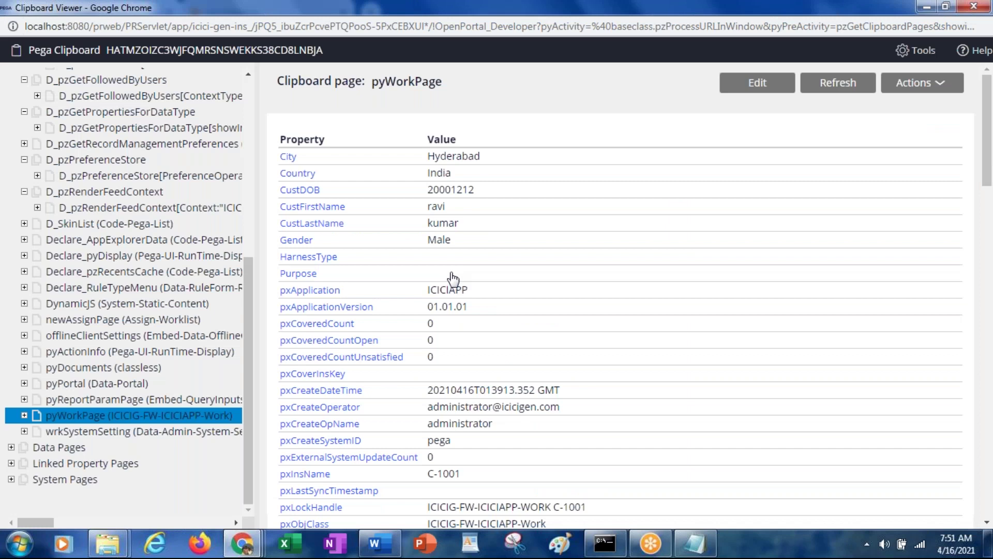
{"action": "key", "text": "F5"}
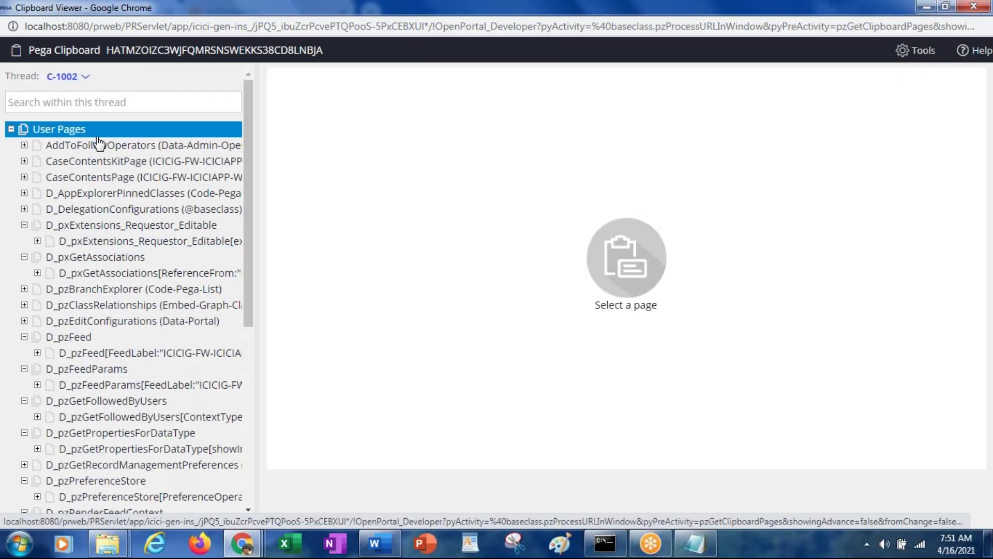
Select pyWorkPage in the clipboard page tree, then return to the blank C-1002 form
{"action": "scroll", "coordinate": [97, 142], "scroll_direction": "down", "scroll_amount": 4}
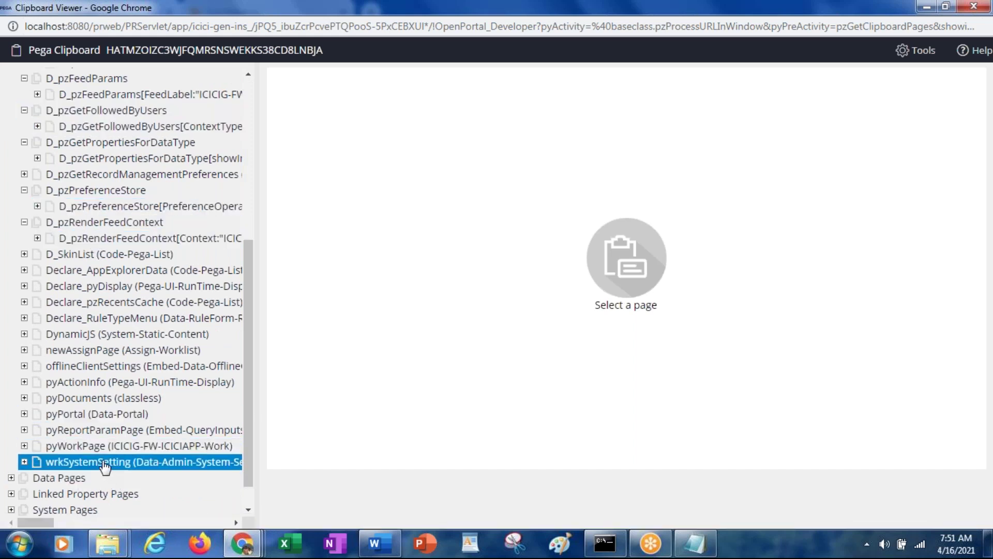
{"action": "left_click", "coordinate": [80, 448]}
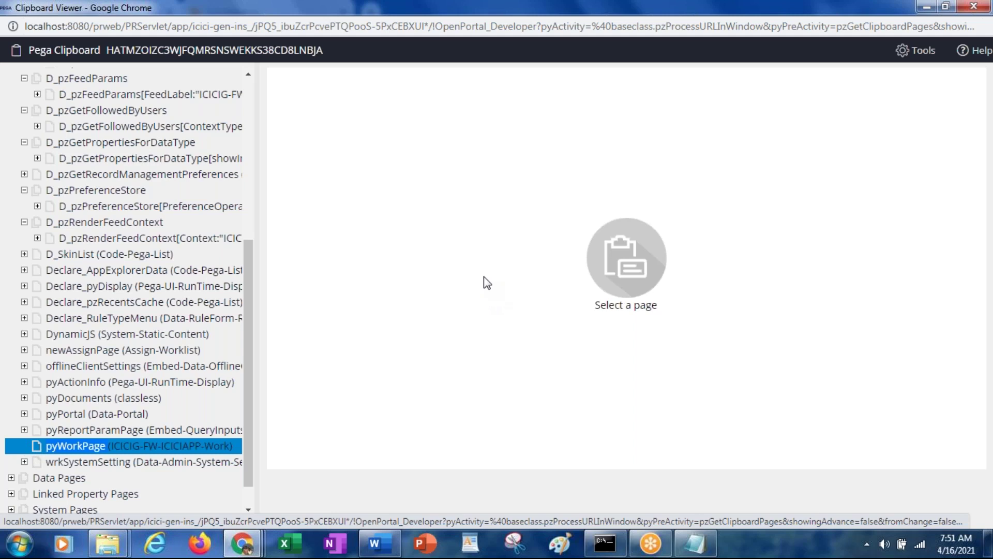
{"action": "key", "text": "alt+Tab"}
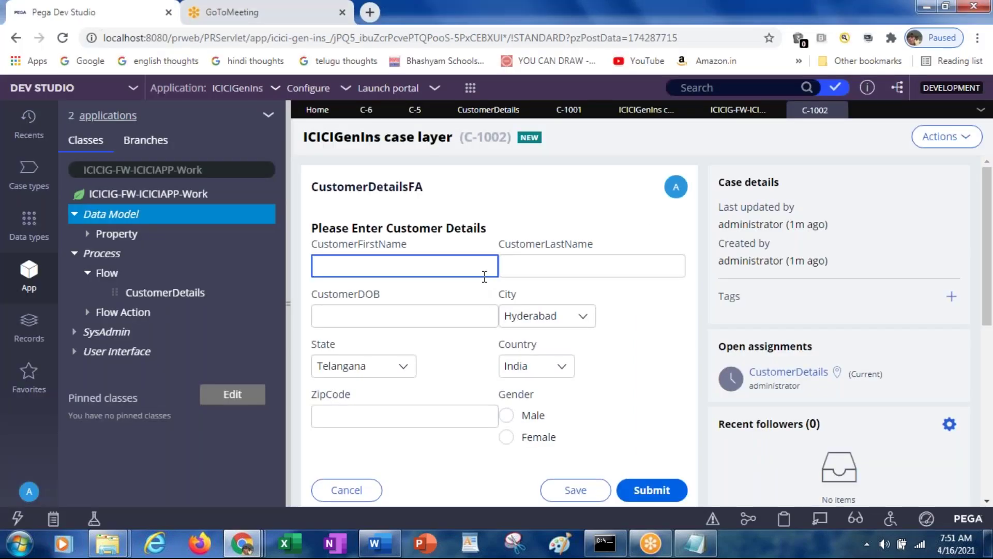
Enter the customer's first and last name, birth date 12/12/2222 and Male gender, then submit
{"action": "type", "text": "jAGADISH"}
{"action": "key", "text": "Tab"}
{"action": "type", "text": "KJ"}
{"action": "key", "text": "Tab"}
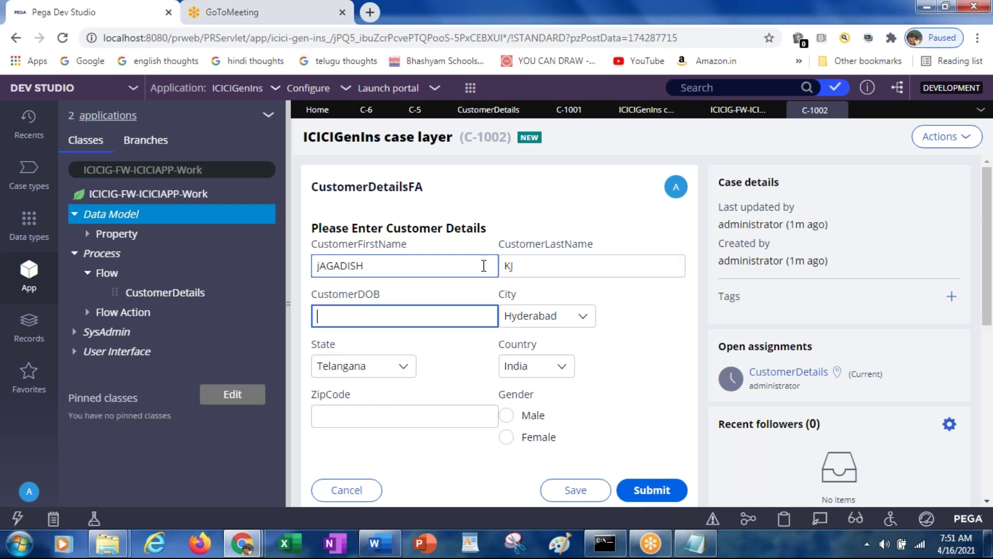
{"action": "type", "text": "12/12/"}
{"action": "key", "text": "Tab"}
{"action": "key", "text": "Tab"}
{"action": "key", "text": "Tab"}
{"action": "key", "text": "Tab"}
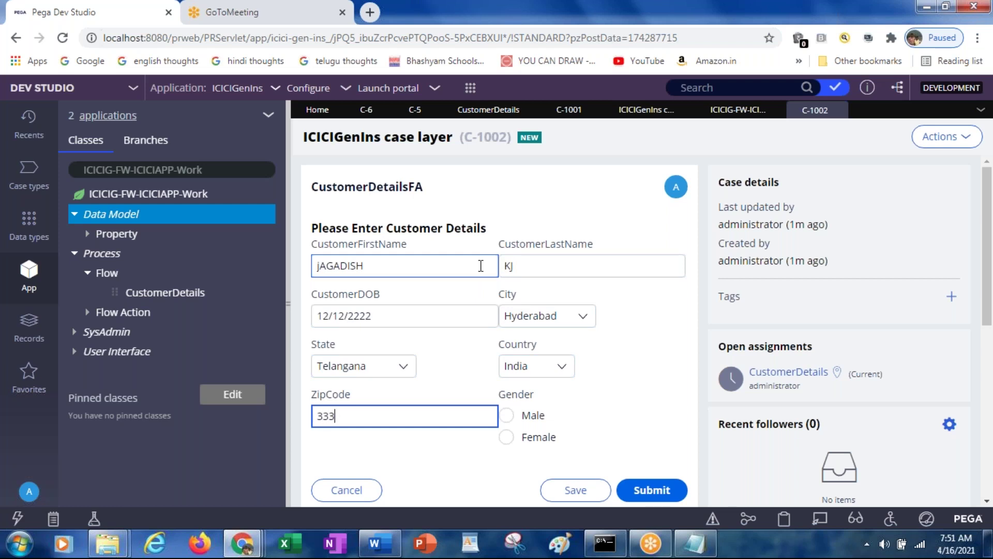
{"action": "key", "text": "Tab"}
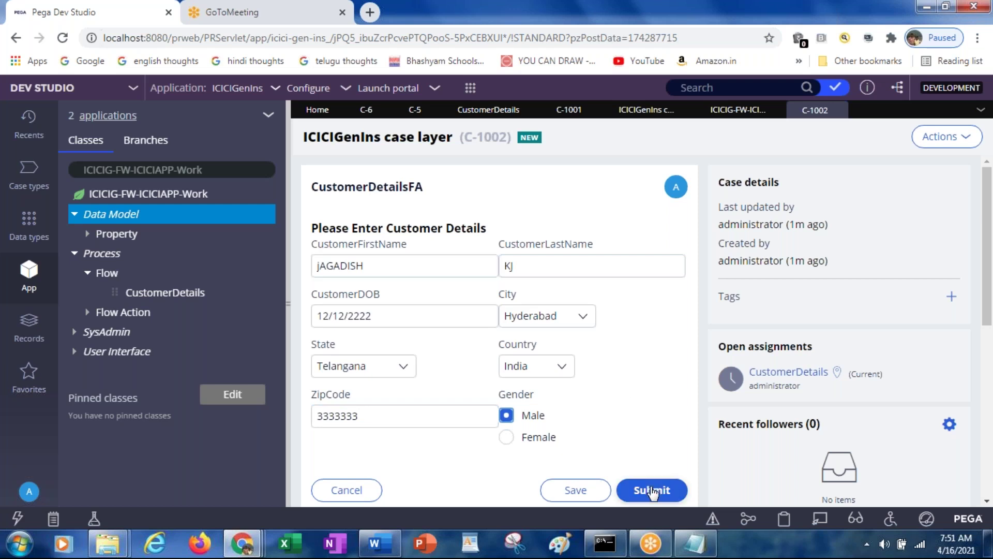
{"action": "left_click", "coordinate": [653, 493]}
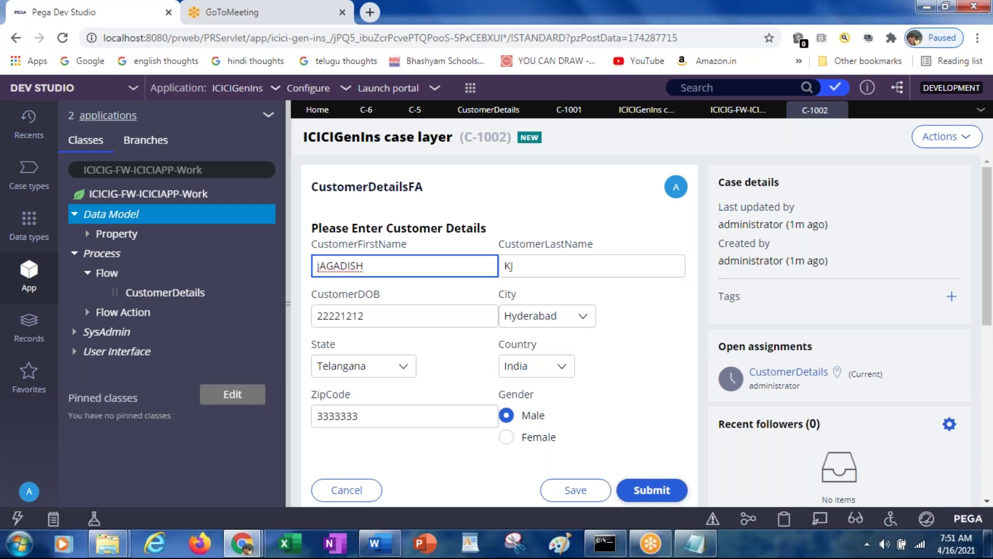
In Clipboard Viewer, locate and expand pyWorkPage in the page tree
{"action": "key", "text": "alt+Tab"}
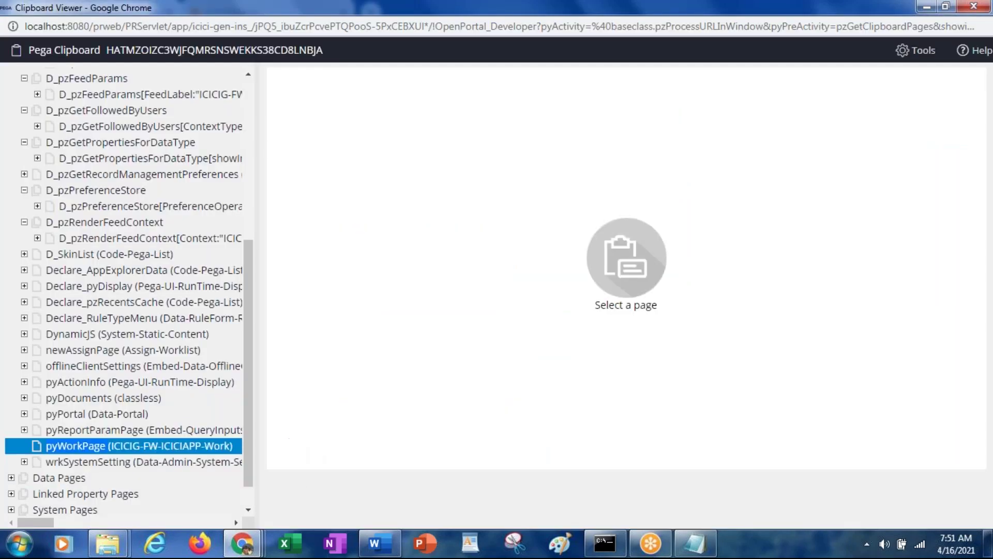
{"action": "left_click", "coordinate": [137, 450]}
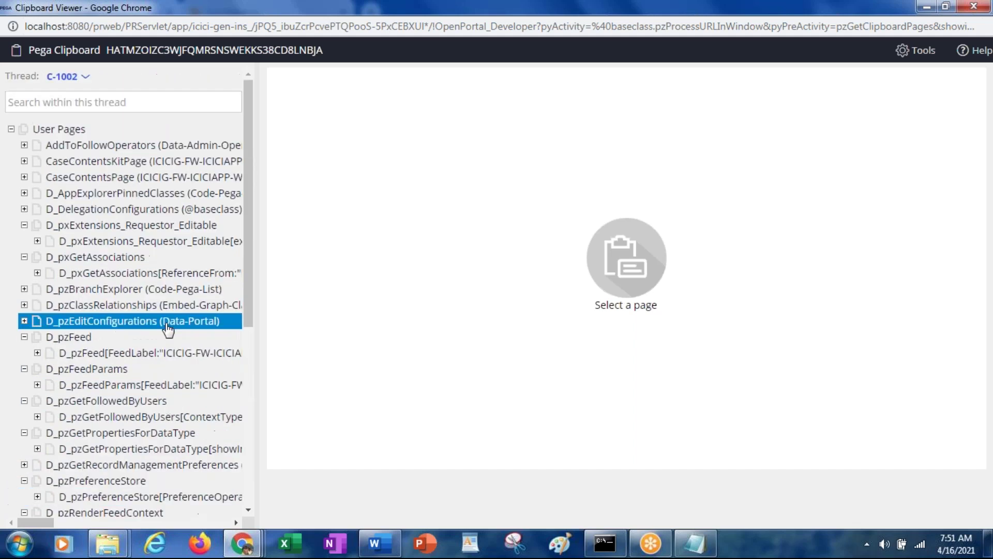
{"action": "left_click", "coordinate": [70, 83]}
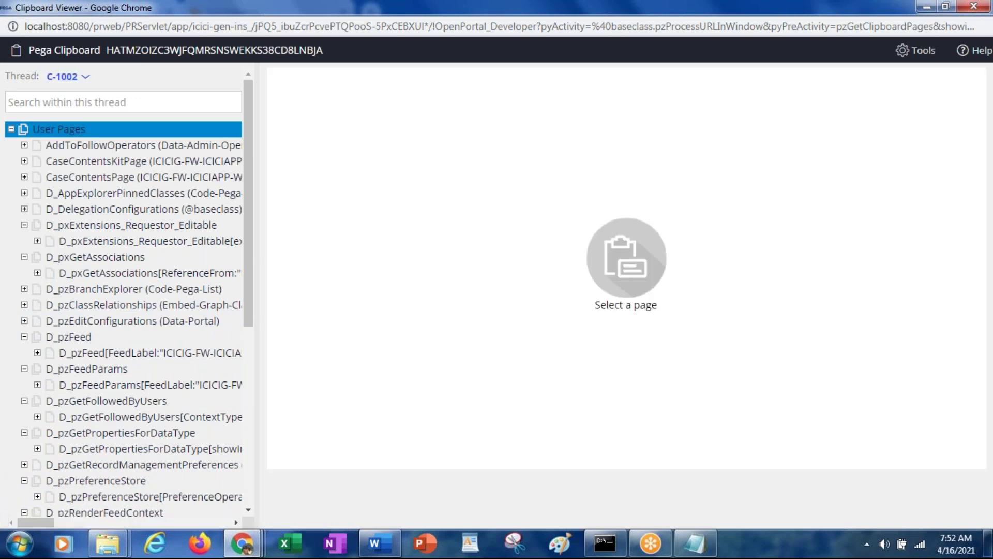
{"action": "scroll", "coordinate": [129, 290], "scroll_direction": "down", "scroll_amount": 6}
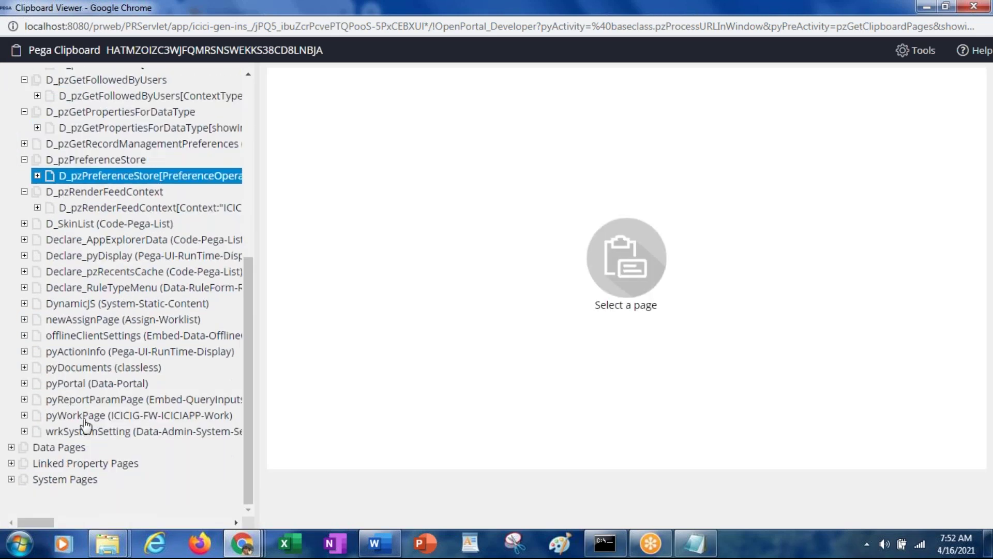
{"action": "left_click", "coordinate": [52, 419]}
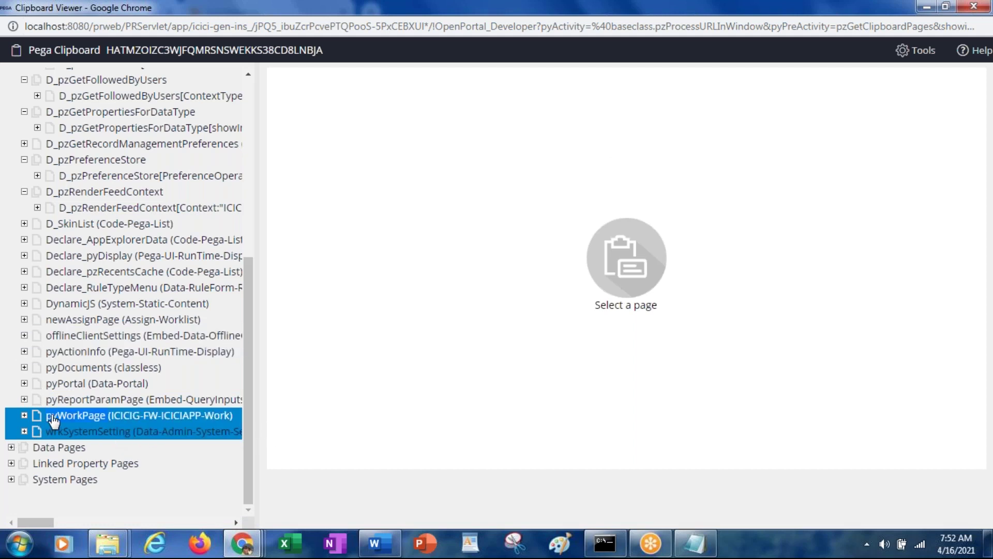
{"action": "left_click", "coordinate": [24, 417]}
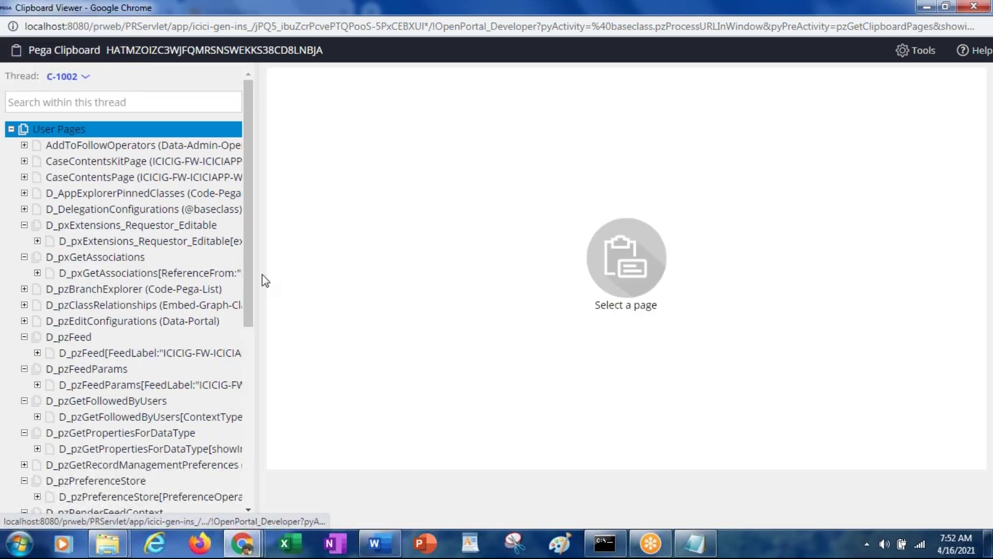
Refresh the clipboard with F5 and reselect pyWorkPage to load C-1002's property values
{"action": "left_click_drag", "start_coordinate": [250, 299], "coordinate": [250, 488]}
{"action": "left_click", "coordinate": [93, 417]}
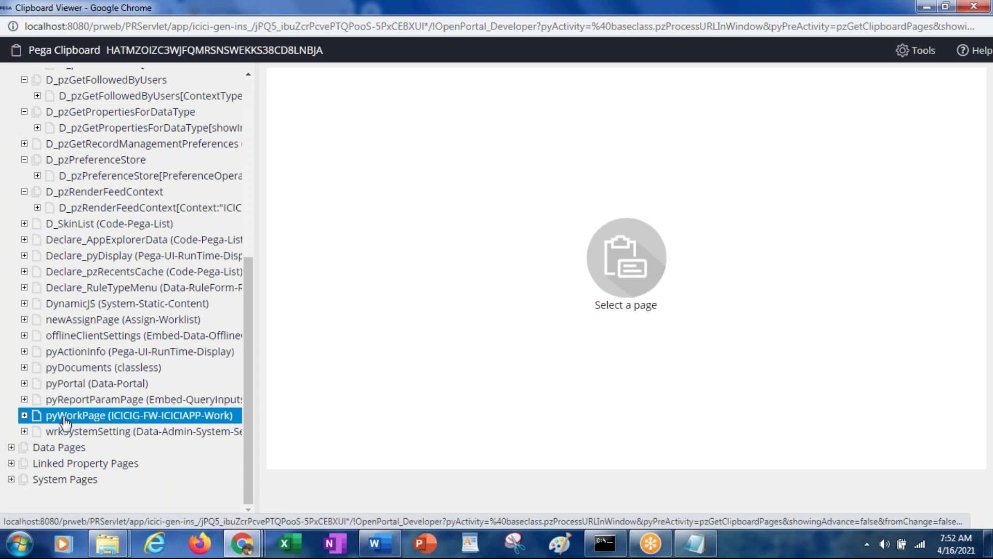
{"action": "left_click", "coordinate": [48, 433]}
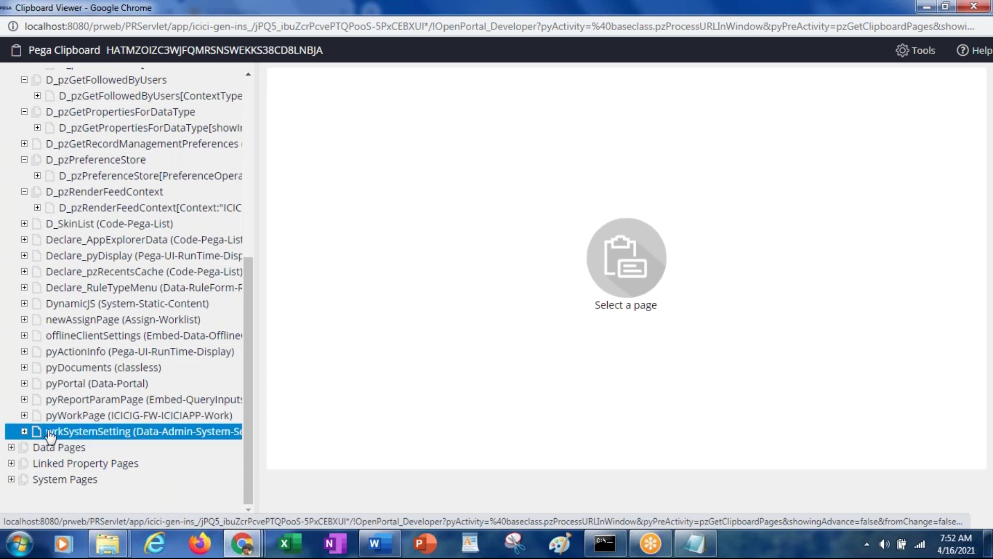
{"action": "left_click", "coordinate": [47, 417], "text": "shift"}
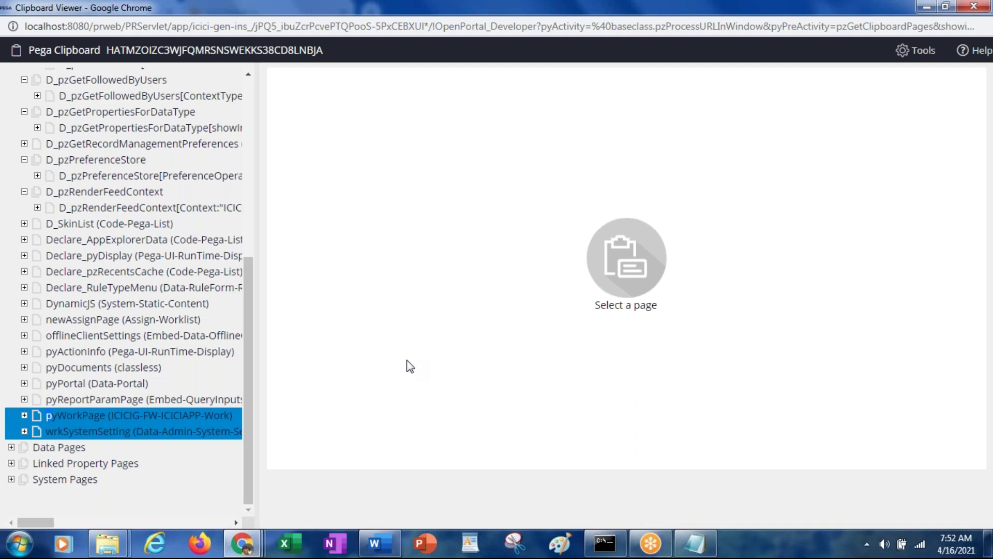
{"action": "key", "text": "F5"}
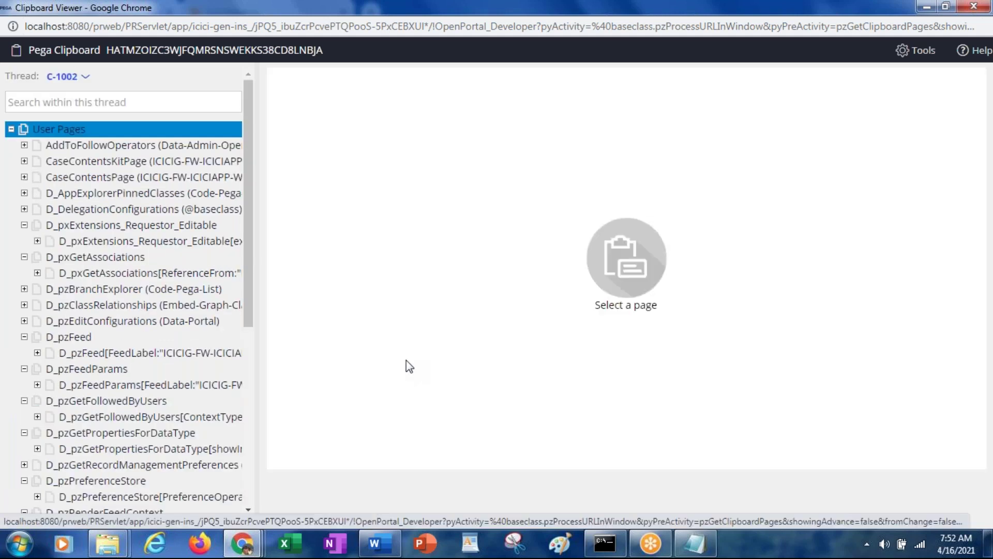
{"action": "left_click_drag", "start_coordinate": [247, 306], "coordinate": [267, 497]}
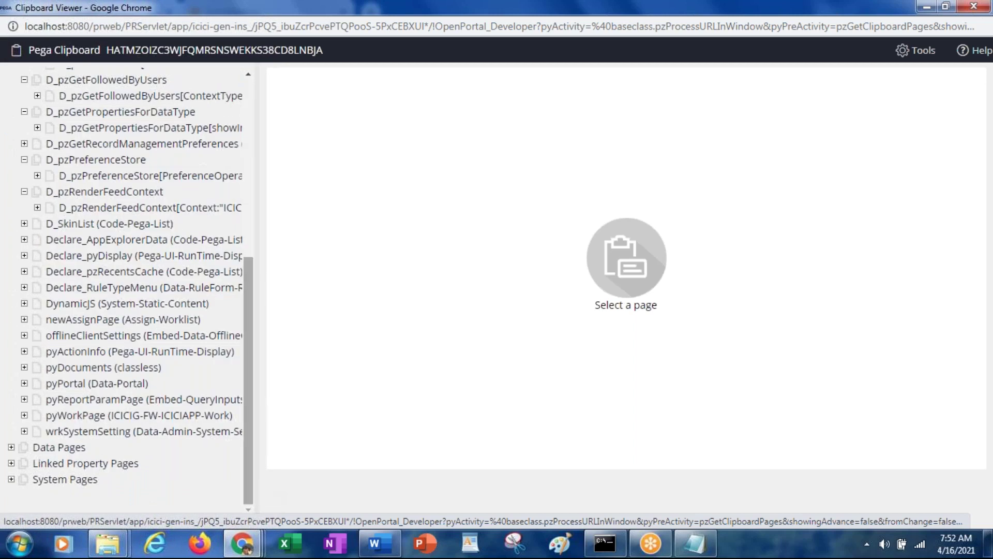
{"action": "left_click", "coordinate": [89, 418]}
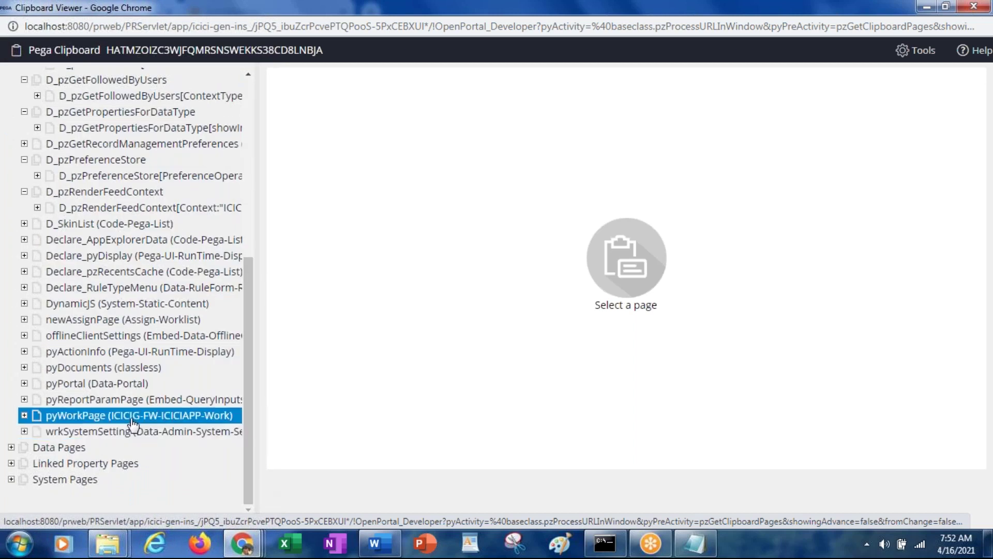
{"action": "left_click", "coordinate": [75, 421]}
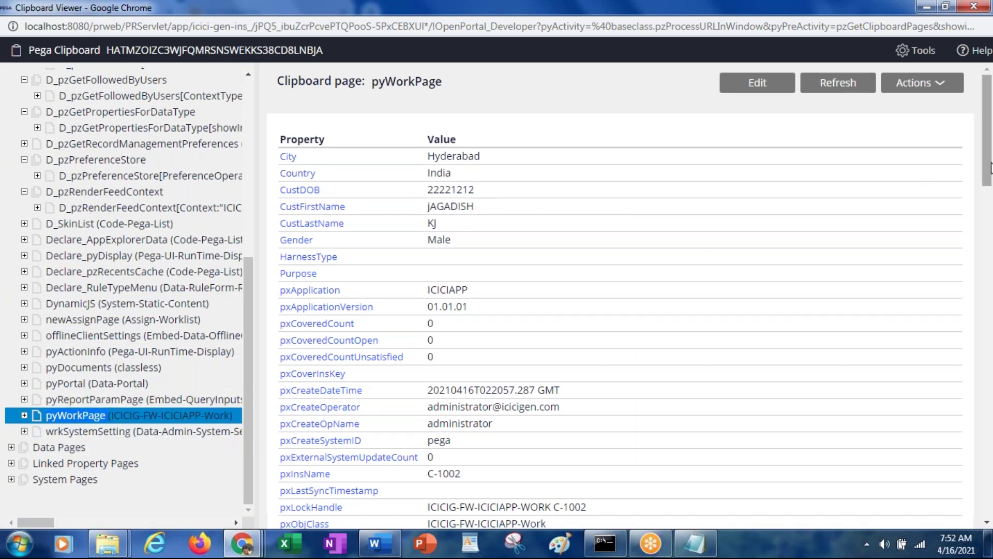
Highlight State Telangana and ZipCode 3333333 on pyWorkPage and compare them with the C-1002 form
{"action": "scroll", "coordinate": [988, 167], "scroll_direction": "down", "scroll_amount": 3}
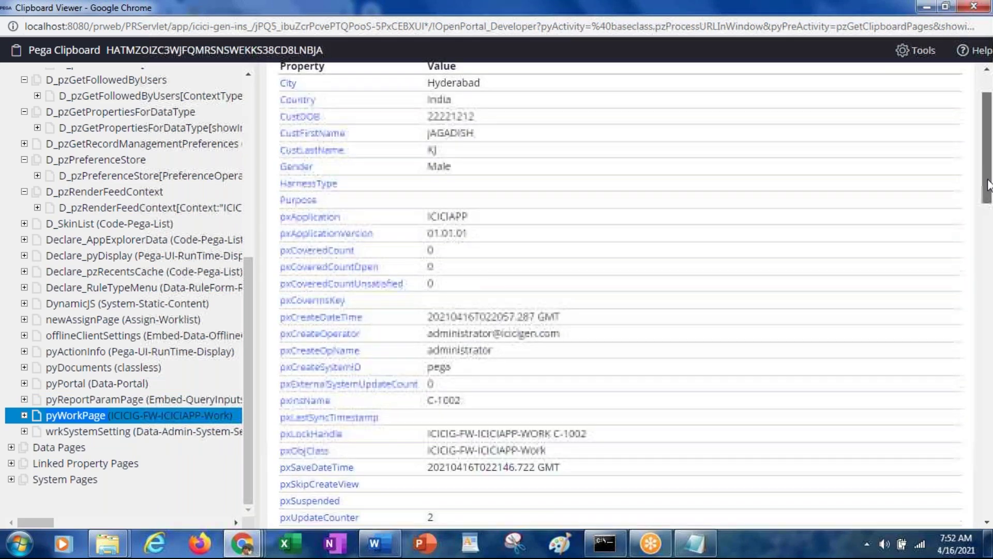
{"action": "left_click_drag", "start_coordinate": [989, 228], "coordinate": [991, 499]}
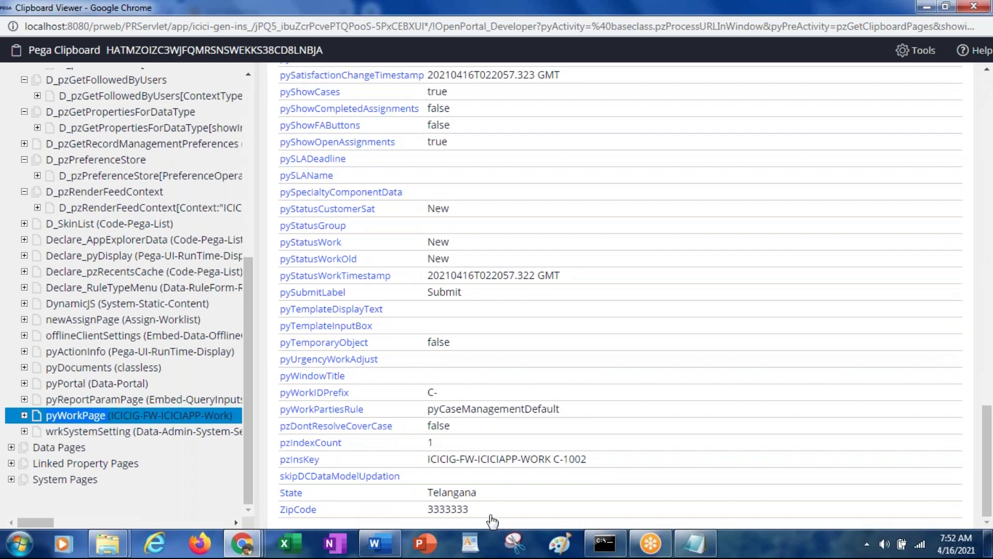
{"action": "left_click_drag", "start_coordinate": [478, 513], "coordinate": [429, 497]}
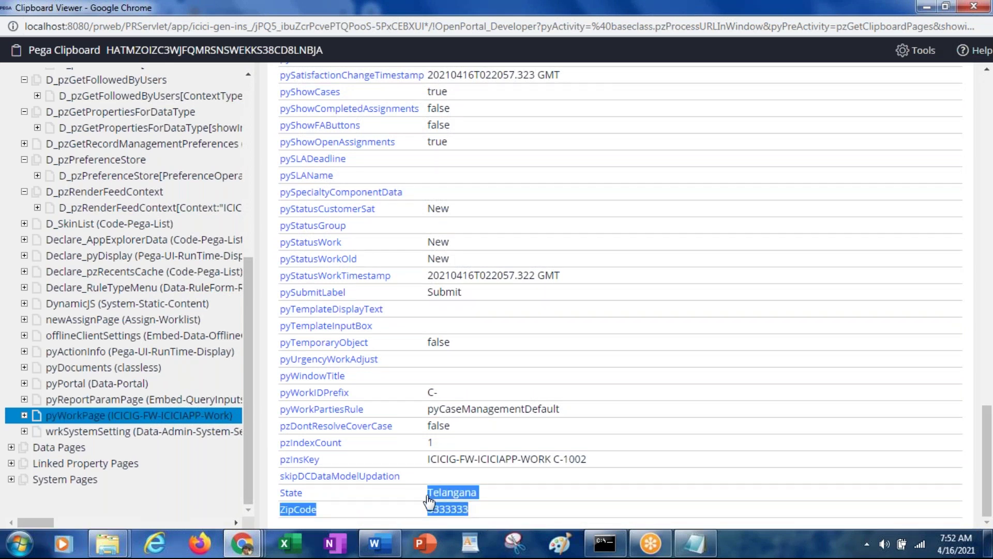
{"action": "key", "text": "alt+Tab"}
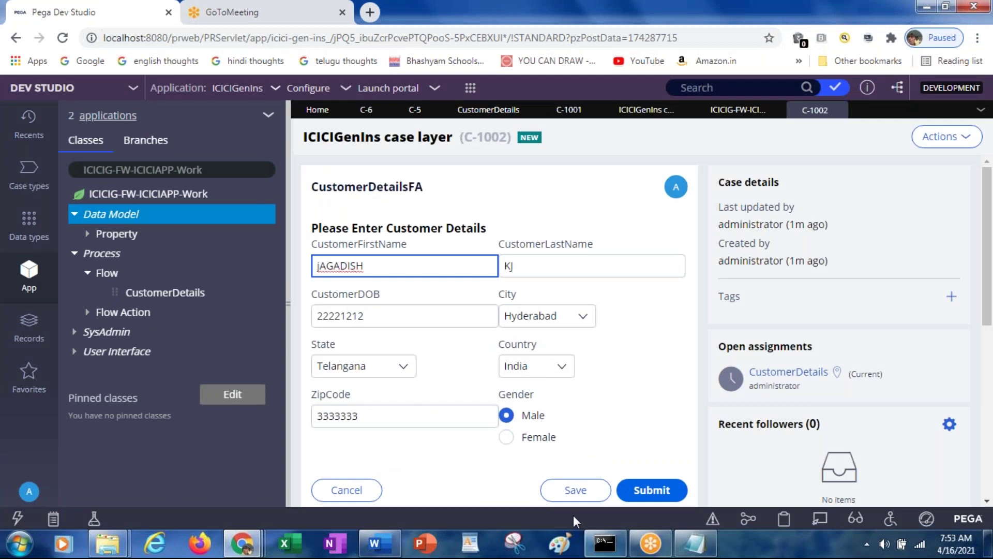
{"action": "key", "text": "alt+Tab"}
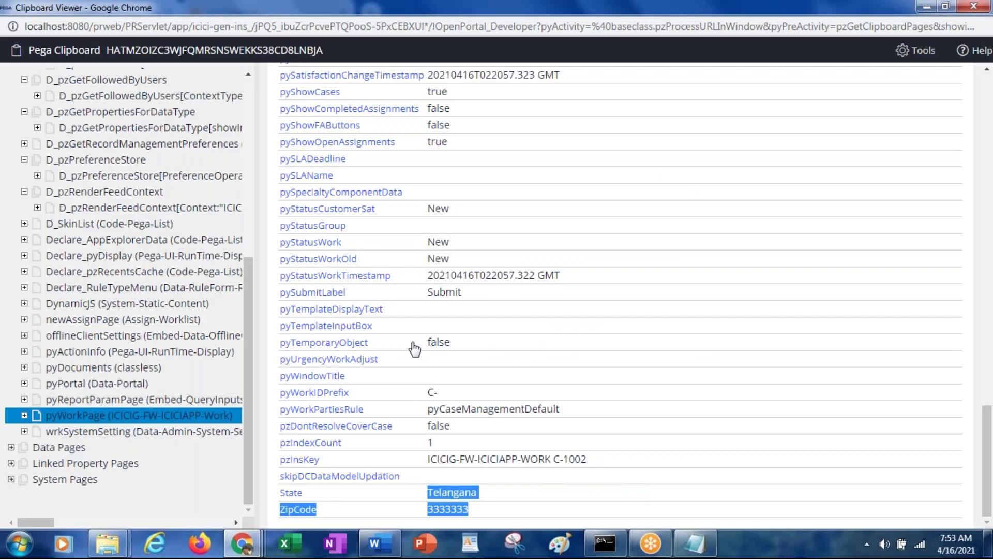
{"action": "key", "text": "alt+Tab"}
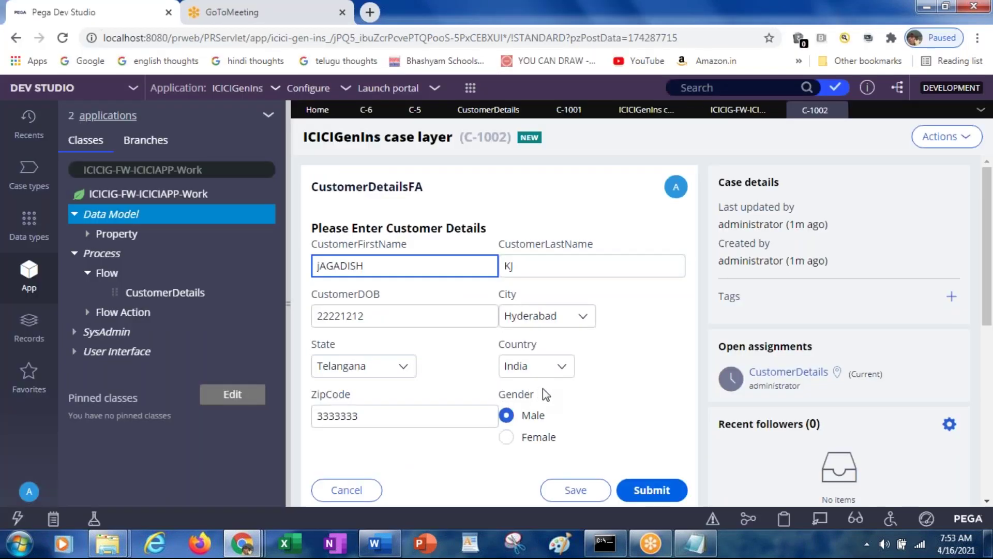
{"action": "key", "text": "alt+Tab"}
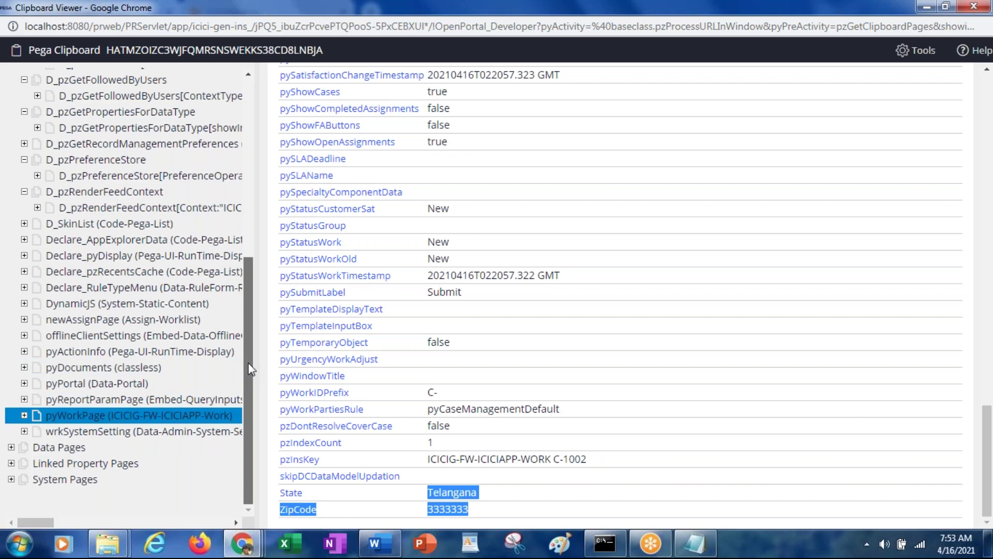
{"action": "left_click_drag", "start_coordinate": [247, 362], "coordinate": [238, 179]}
Select CaseContentsPage, then expand pyWorkPage to show its embedded pages
{"action": "left_click", "coordinate": [238, 178]}
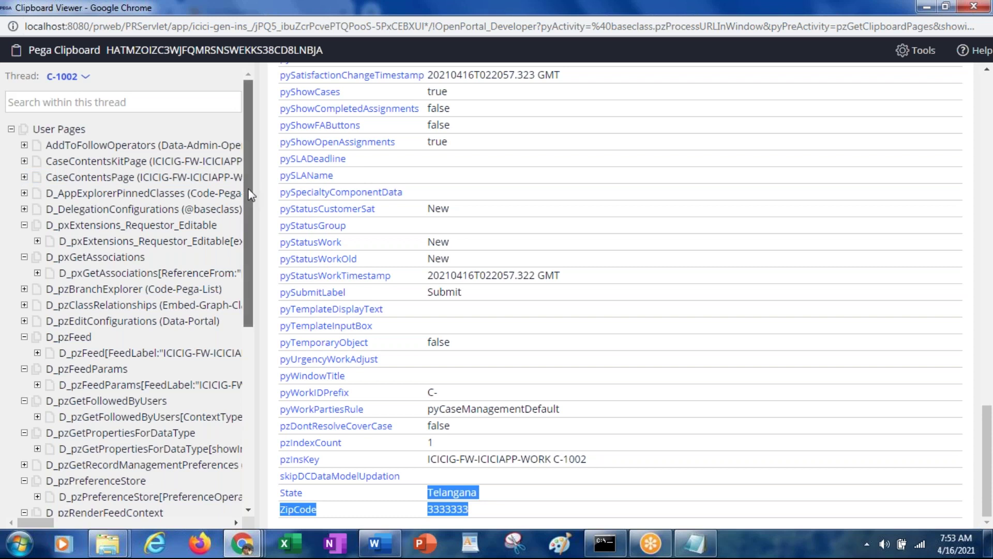
{"action": "left_click_drag", "start_coordinate": [250, 194], "coordinate": [258, 398]}
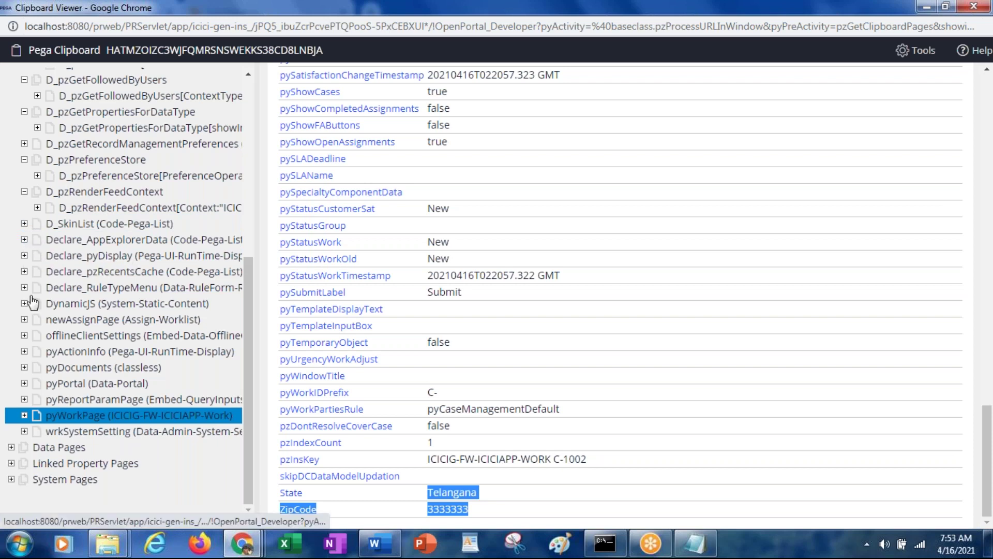
{"action": "left_click", "coordinate": [23, 415]}
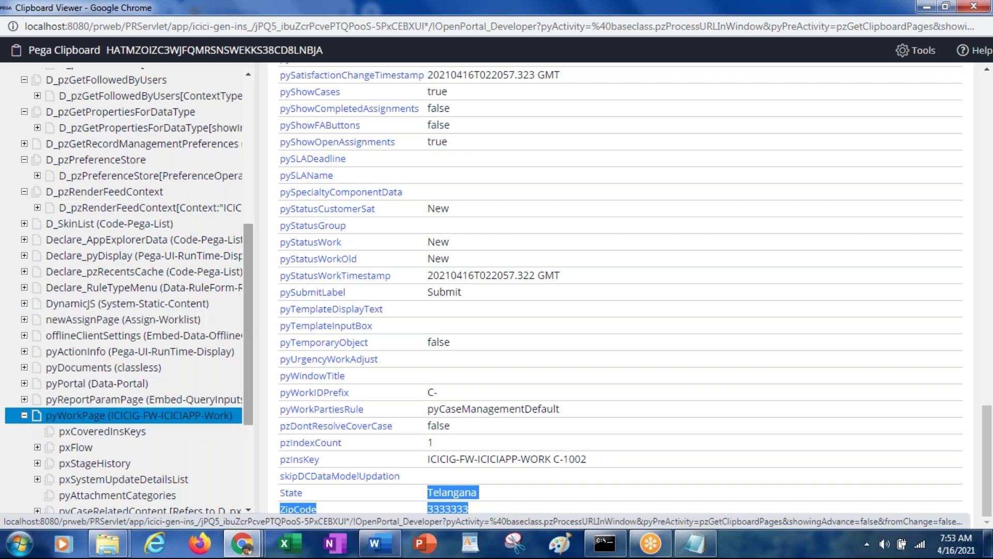
{"action": "left_click_drag", "start_coordinate": [247, 322], "coordinate": [254, 387]}
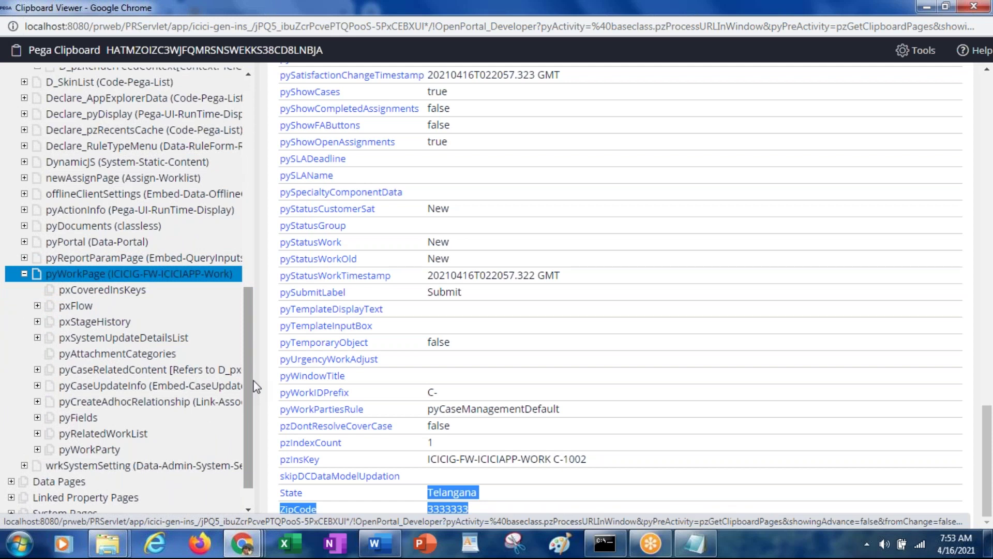
Expand newAssignPage, offlineClientSettings and pyAssignActions, then highlight pyCaseSettings and pxCoveredInsKeys
{"action": "left_click", "coordinate": [25, 179]}
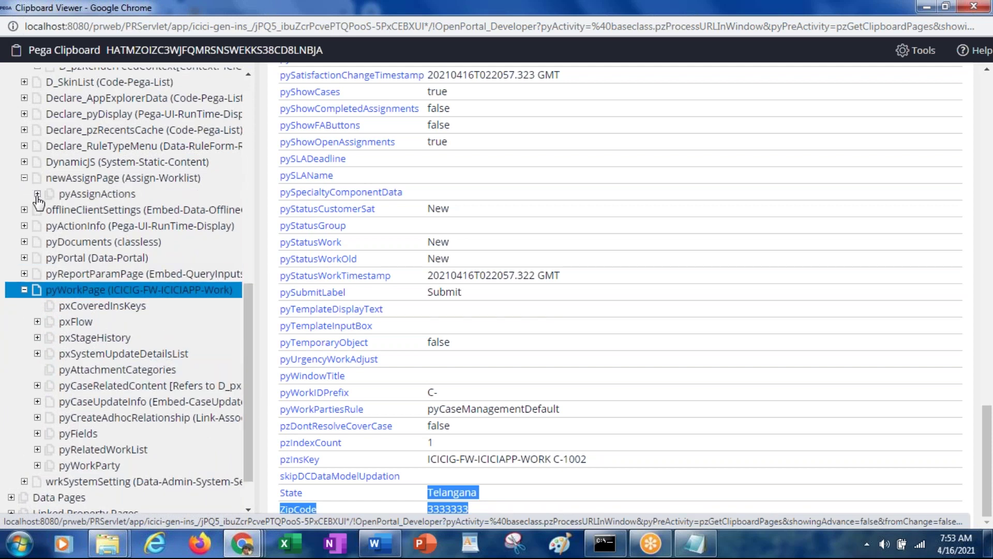
{"action": "left_click", "coordinate": [24, 210]}
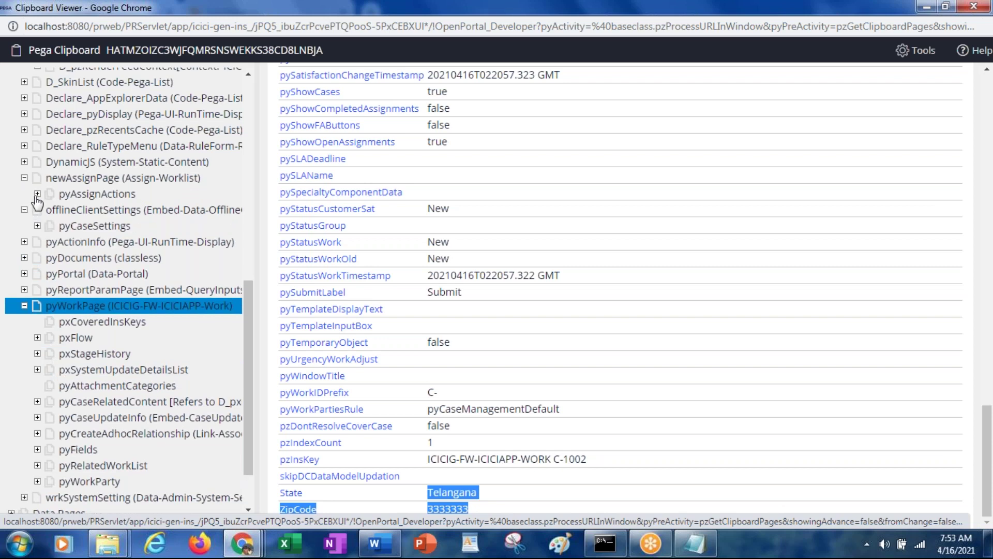
{"action": "left_click", "coordinate": [37, 193]}
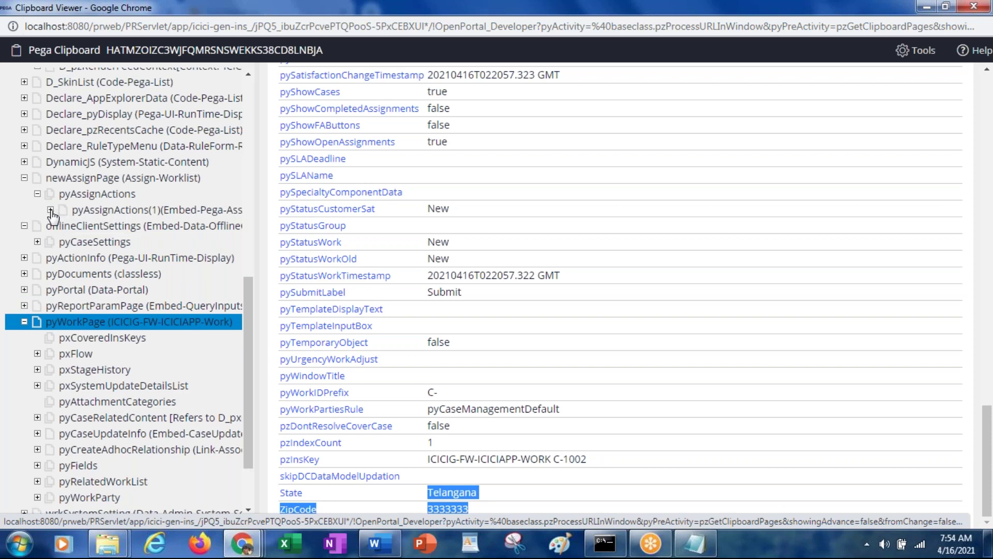
{"action": "left_click", "coordinate": [51, 210]}
{"action": "left_click", "coordinate": [77, 212]}
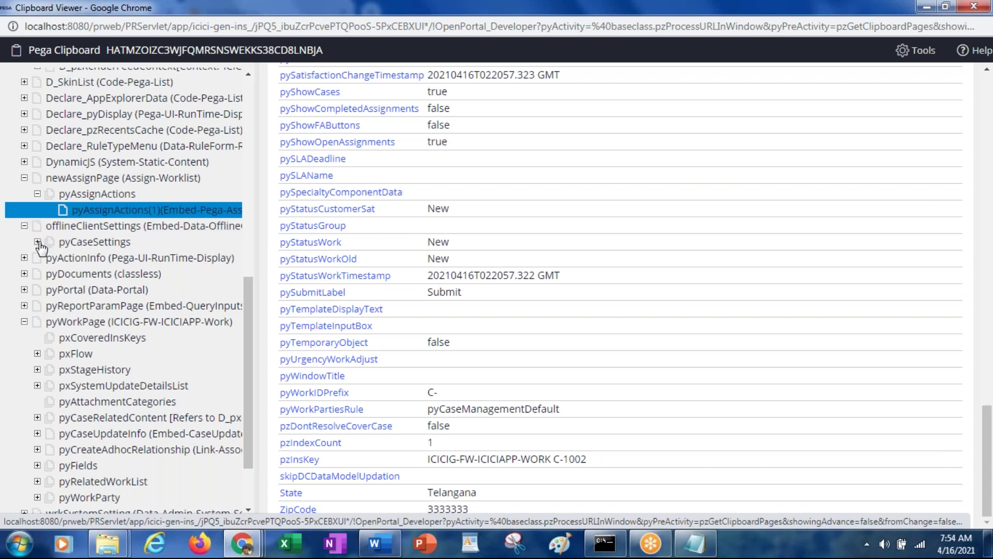
{"action": "double_click", "coordinate": [75, 247]}
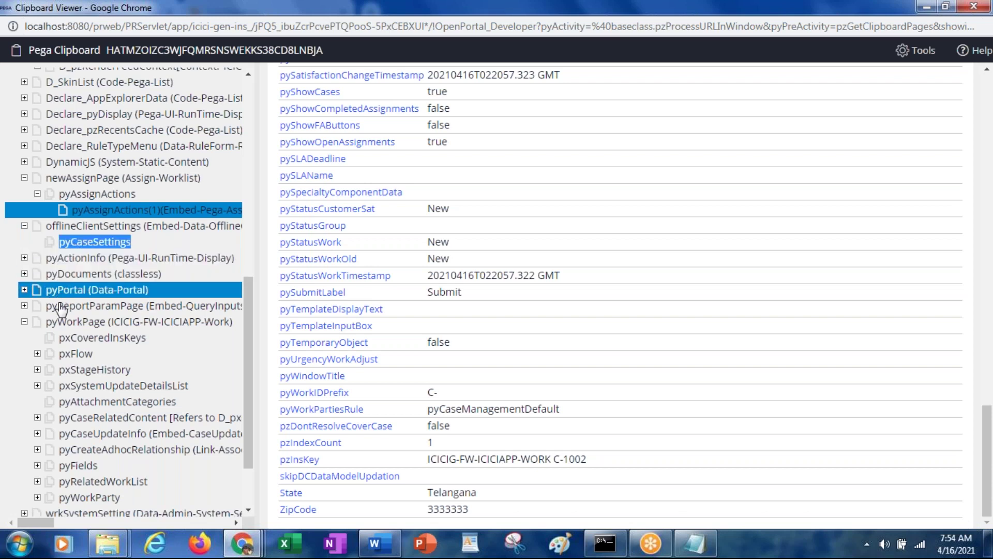
{"action": "double_click", "coordinate": [104, 339]}
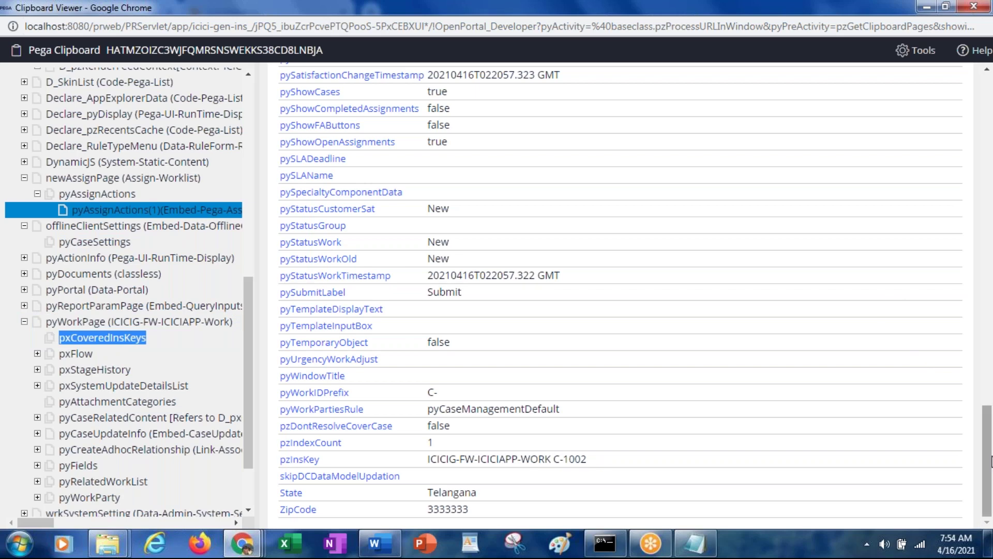
{"action": "left_click_drag", "start_coordinate": [988, 462], "coordinate": [977, 96]}
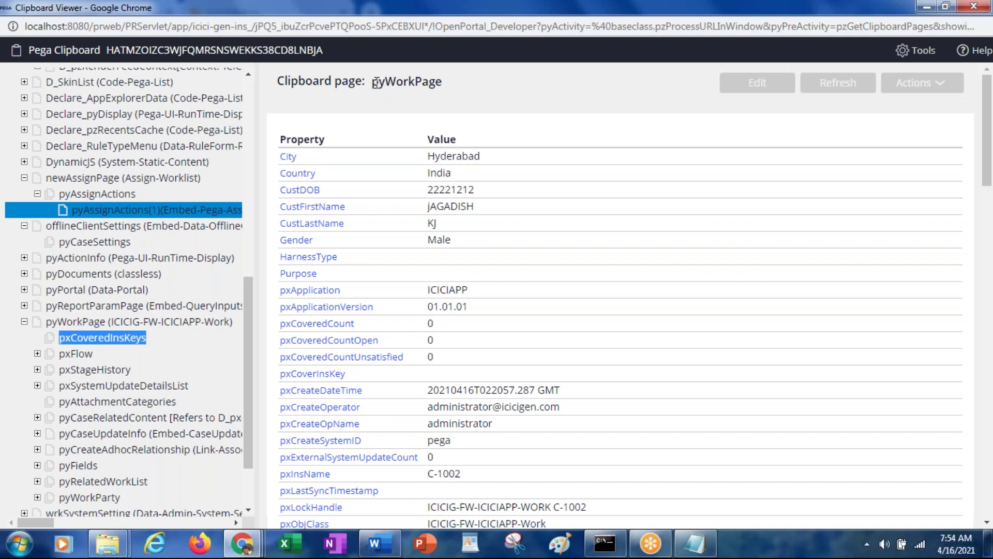
{"action": "left_click_drag", "start_coordinate": [376, 88], "coordinate": [440, 87]}
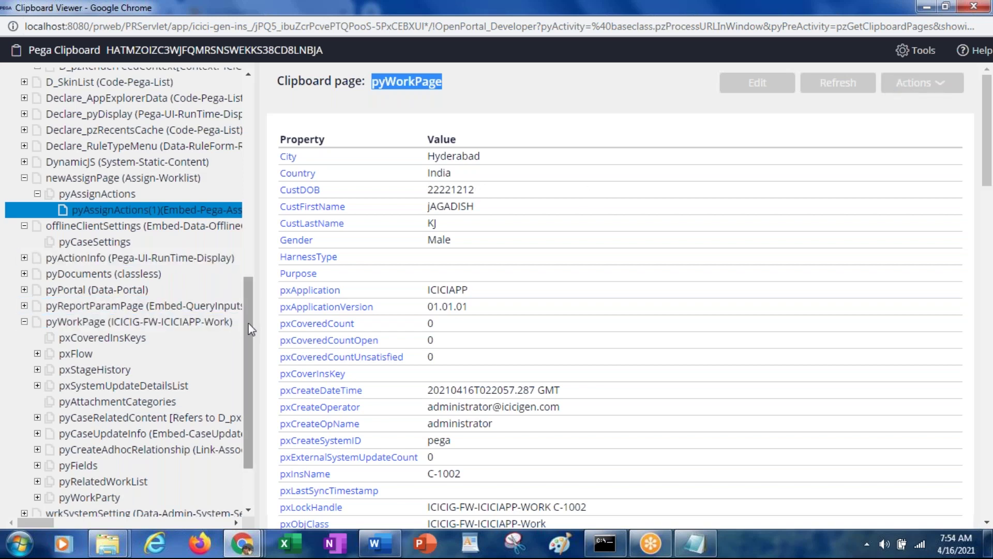
{"action": "left_click_drag", "start_coordinate": [247, 377], "coordinate": [247, 414]}
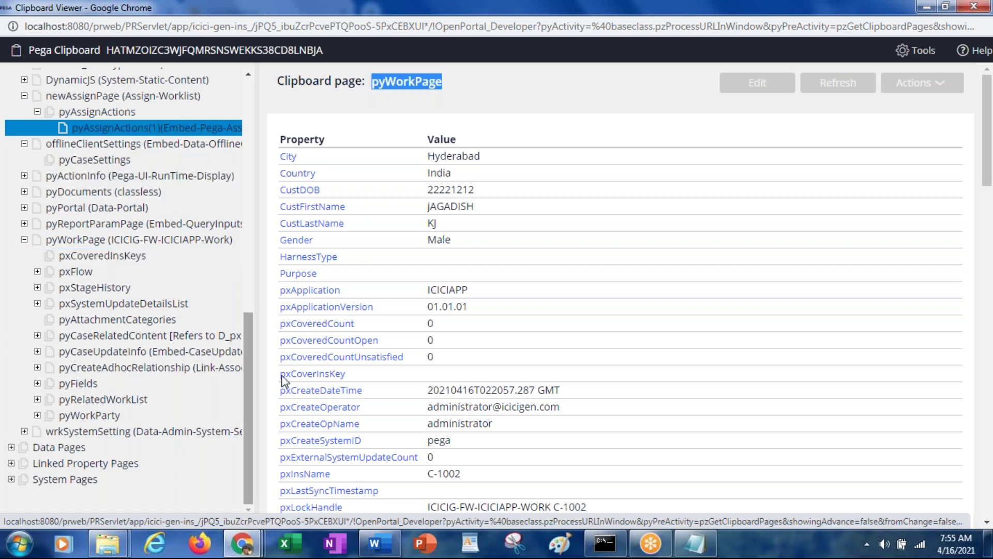
{"action": "left_click_drag", "start_coordinate": [252, 389], "coordinate": [248, 136]}
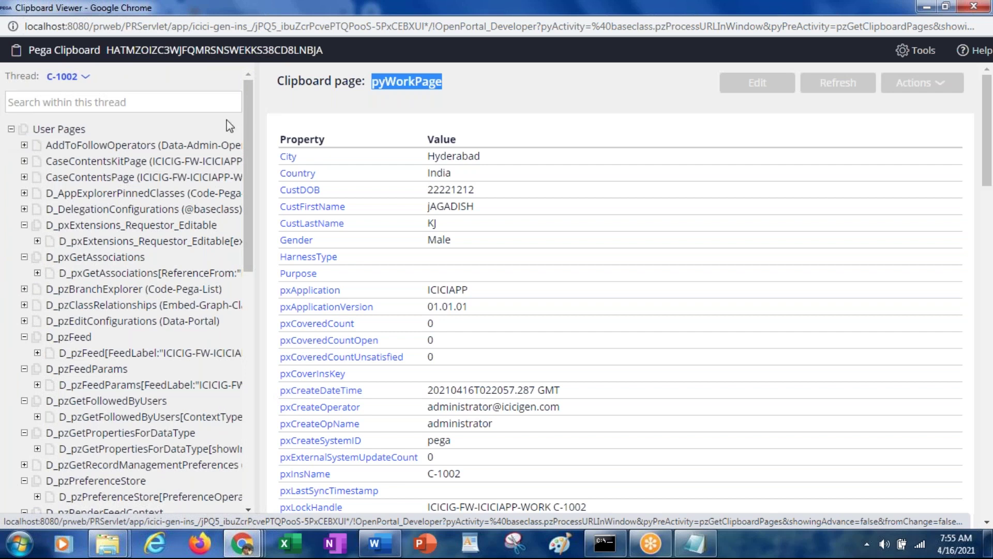
{"action": "left_click_drag", "start_coordinate": [247, 129], "coordinate": [247, 360]}
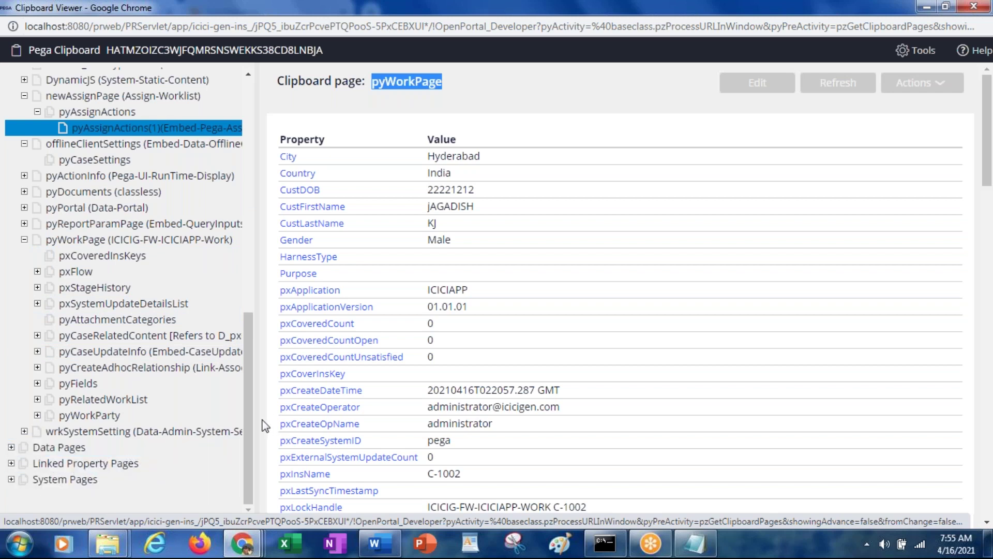
{"action": "left_click_drag", "start_coordinate": [249, 416], "coordinate": [252, 152]}
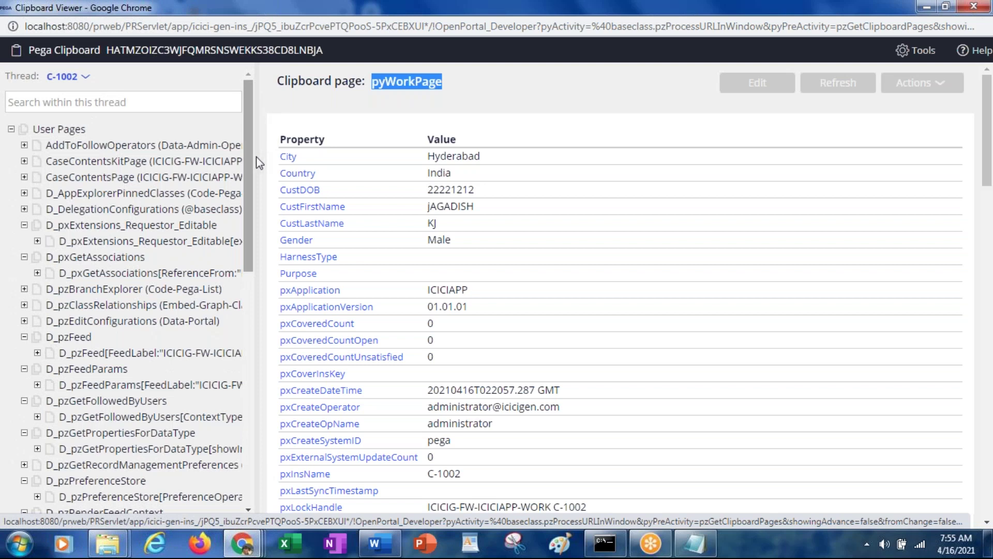
{"action": "left_click_drag", "start_coordinate": [460, 479], "coordinate": [429, 477]}
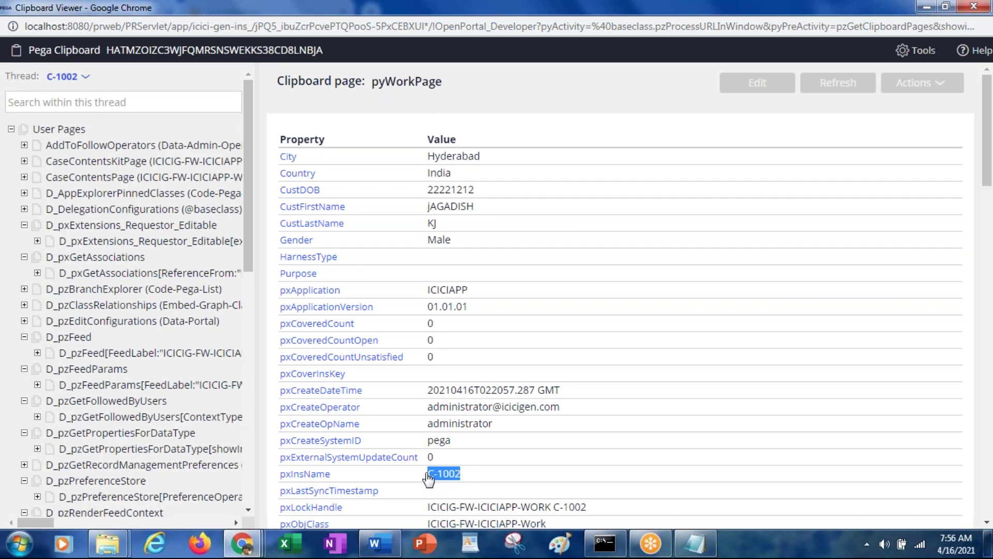
{"action": "key", "text": "alt+Tab"}
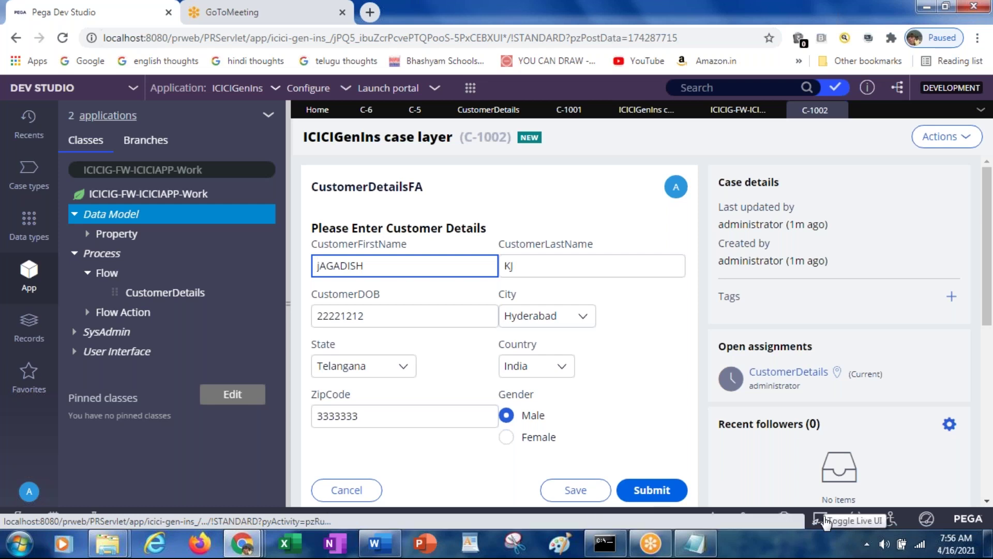
Toggle Live UI on to inspect the C-1002 customer form's sections and layouts
{"action": "left_click", "coordinate": [826, 523]}
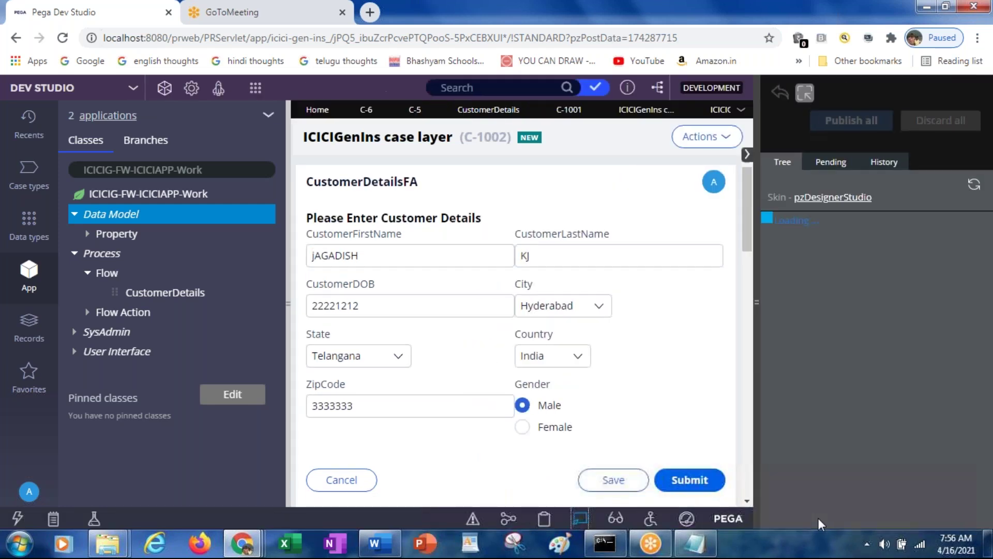
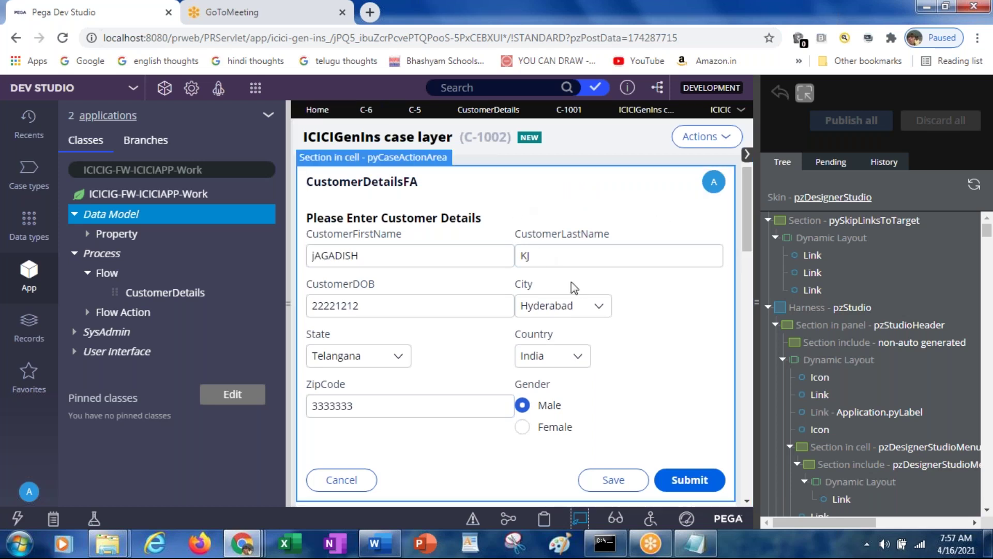
Trace the CustLastName input in Live UI through CustDetailsSec to CustomerDetailsFA, re-expanding the dynamic layout's fields
{"action": "left_click", "coordinate": [560, 258]}
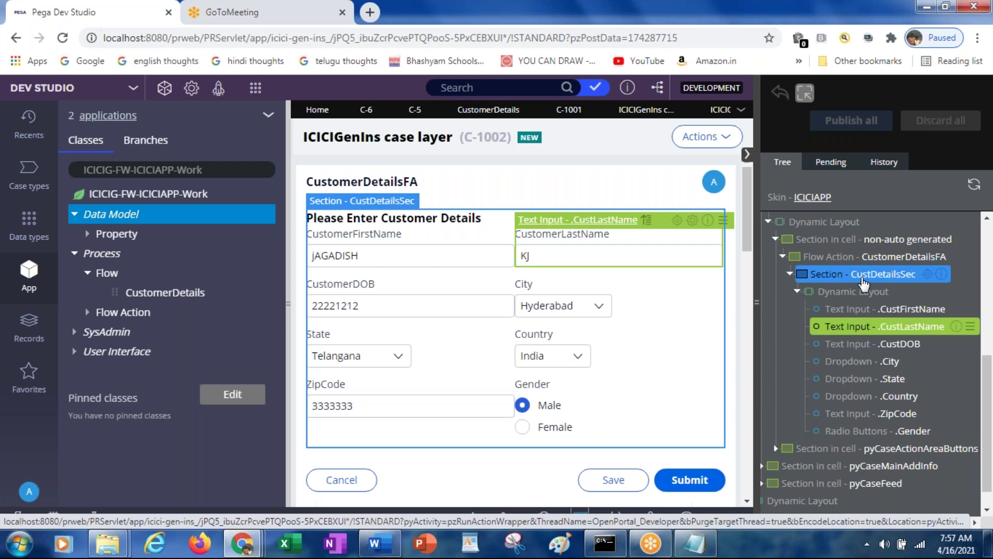
{"action": "left_click", "coordinate": [863, 282]}
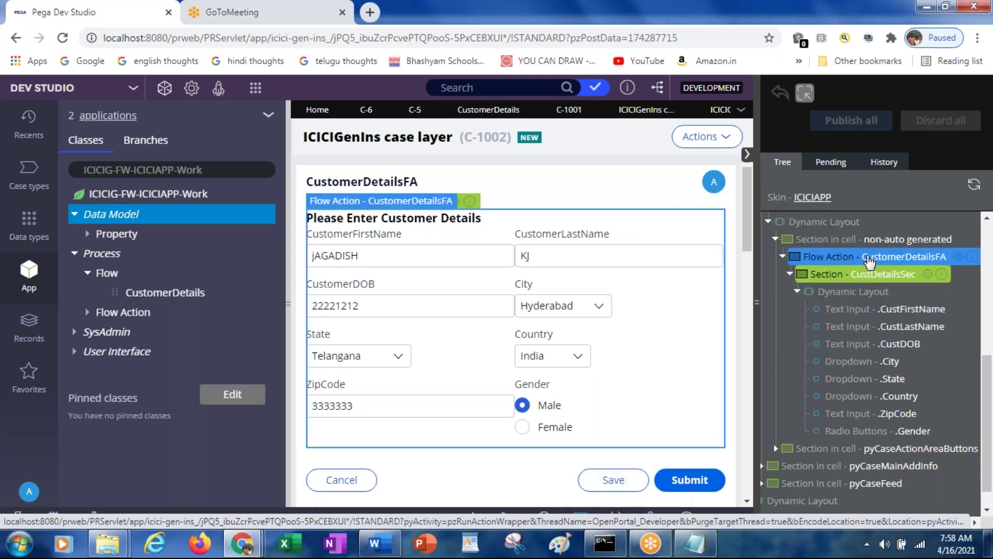
{"action": "left_click", "coordinate": [869, 263]}
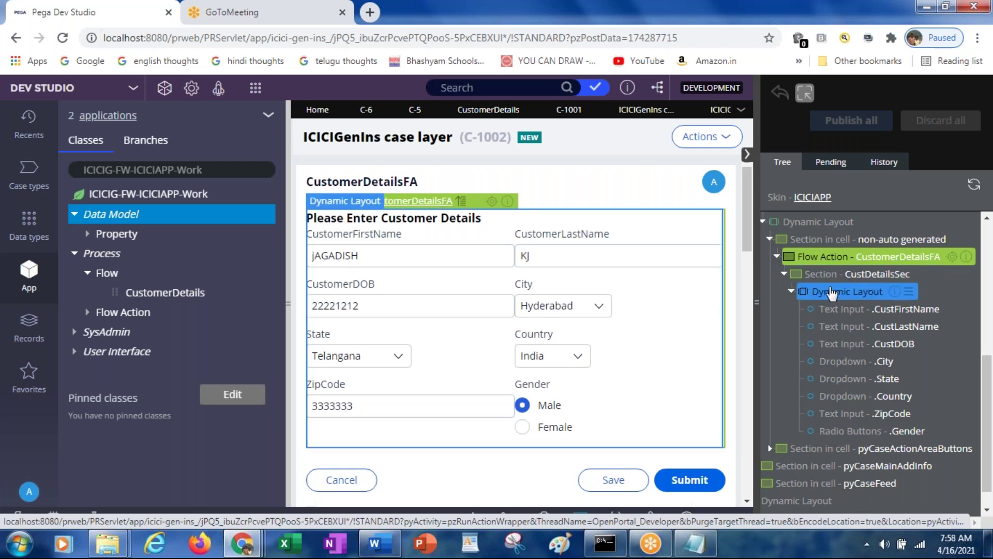
{"action": "left_click", "coordinate": [794, 292]}
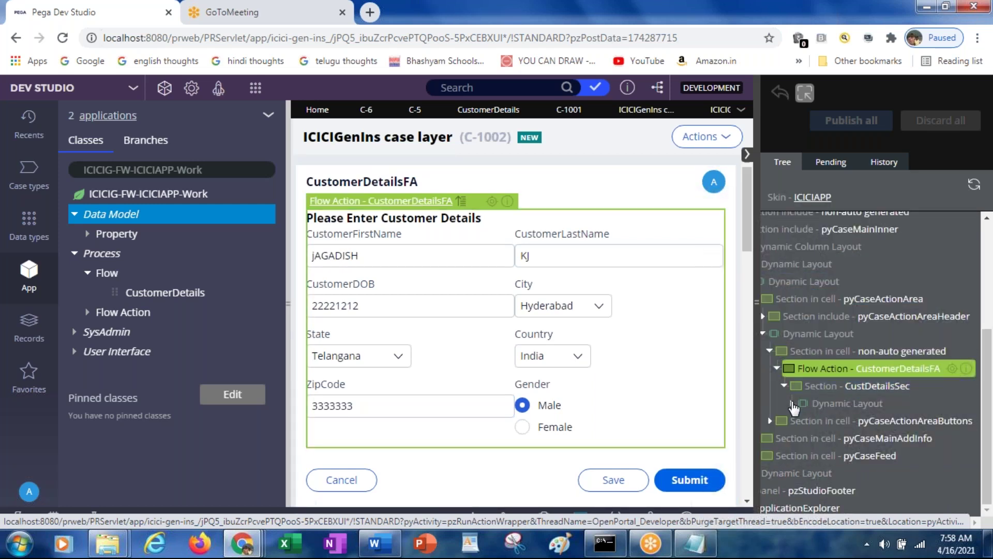
{"action": "left_click", "coordinate": [792, 402]}
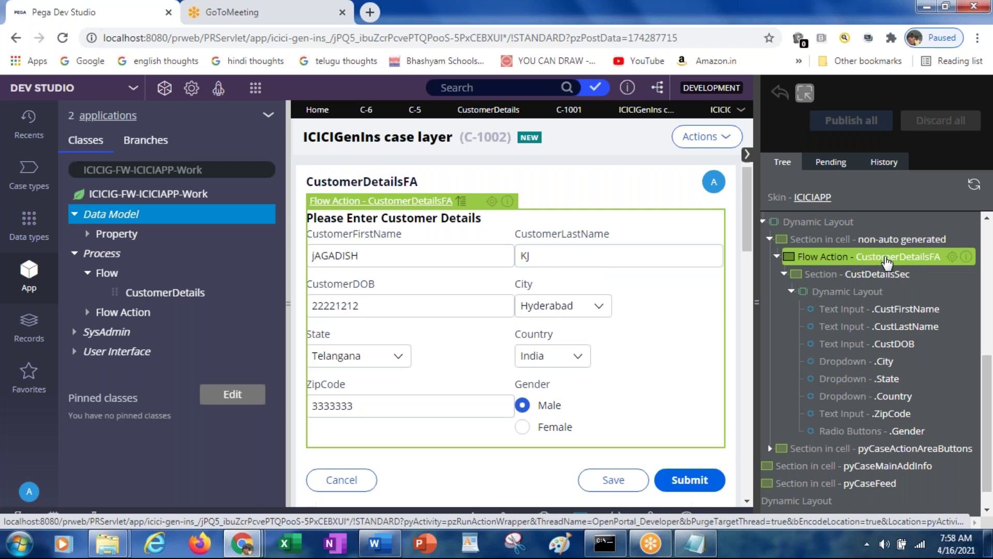
{"action": "scroll", "coordinate": [888, 262], "scroll_direction": "up", "scroll_amount": 3}
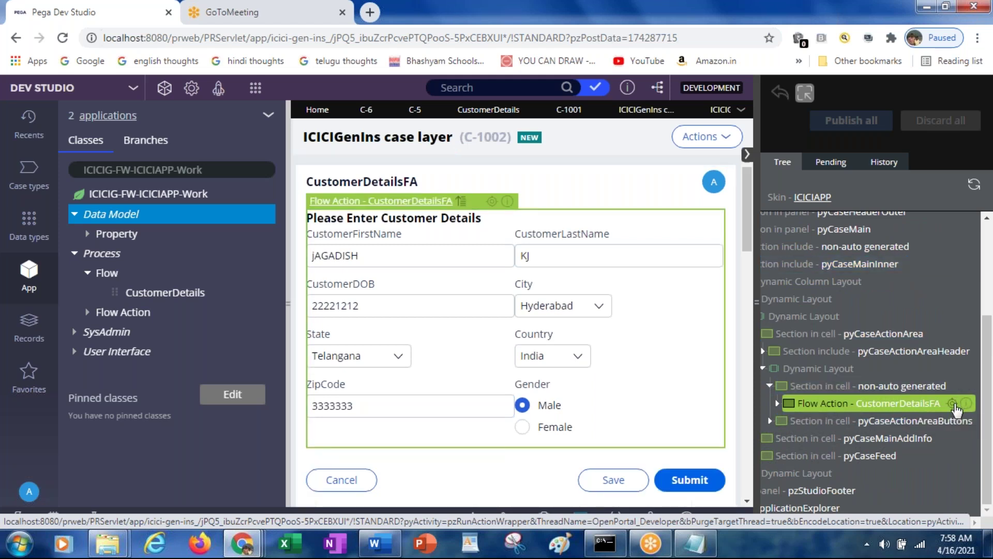
Confirm the CustomerDetailsFA flow action uses the CustDetailsSec section, then switch to case C-1001
{"action": "left_click", "coordinate": [953, 404]}
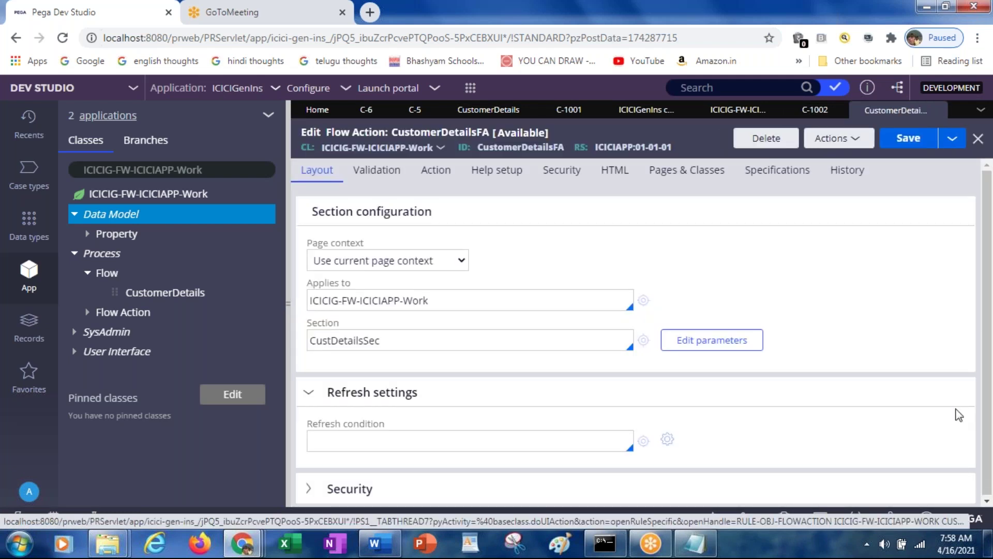
{"action": "left_click", "coordinate": [387, 337]}
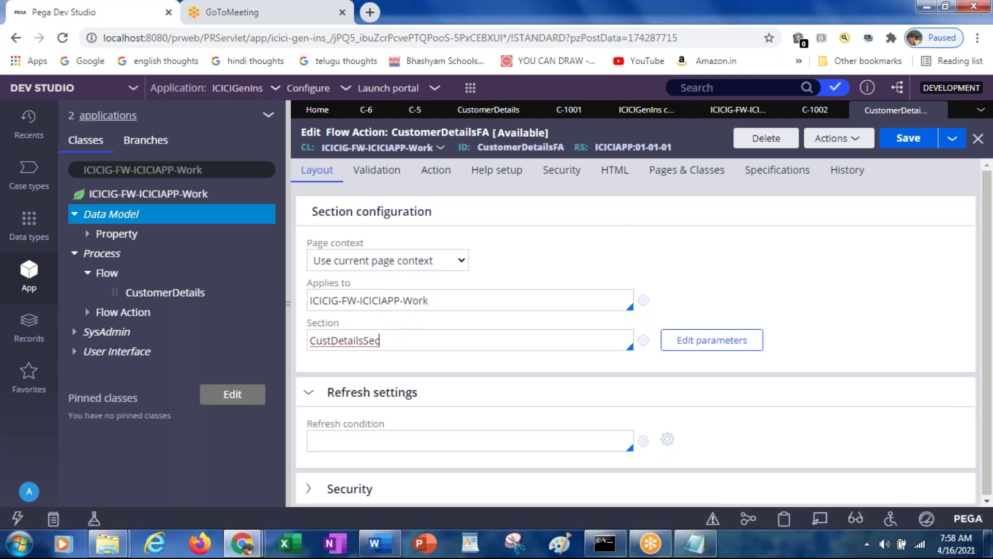
{"action": "left_click", "coordinate": [576, 112]}
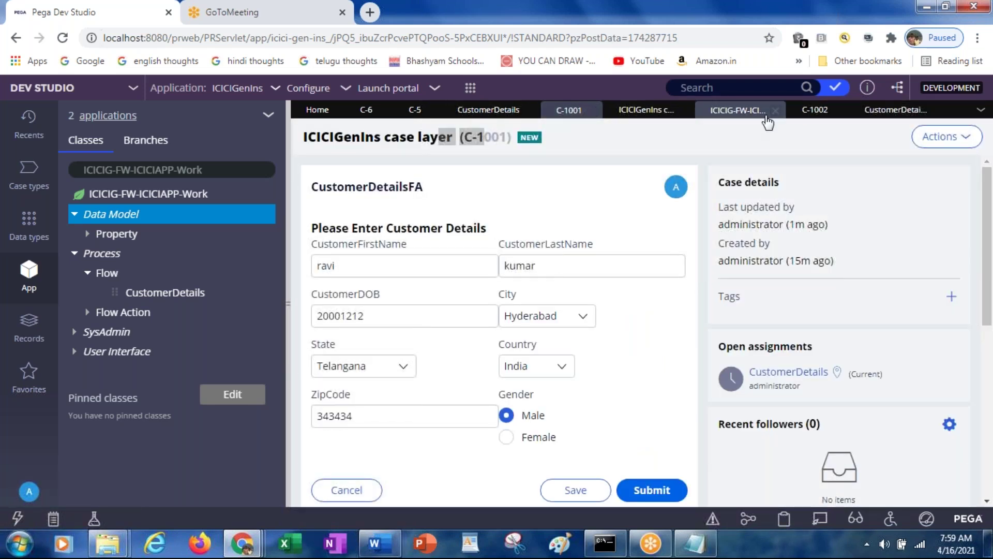
Switch to case C-1002 and toggle Live UI off and back on over its form
{"action": "left_click", "coordinate": [816, 113]}
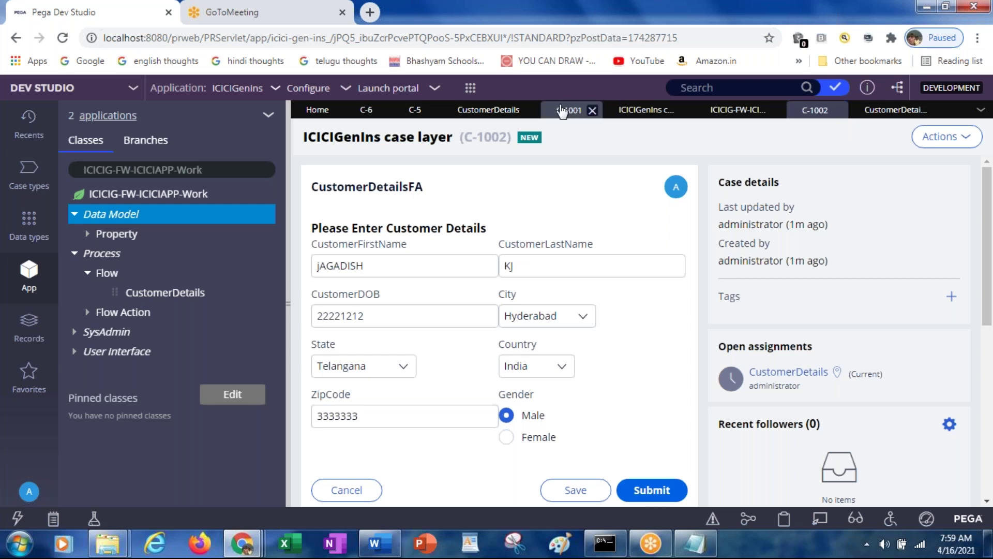
{"action": "left_click", "coordinate": [820, 521]}
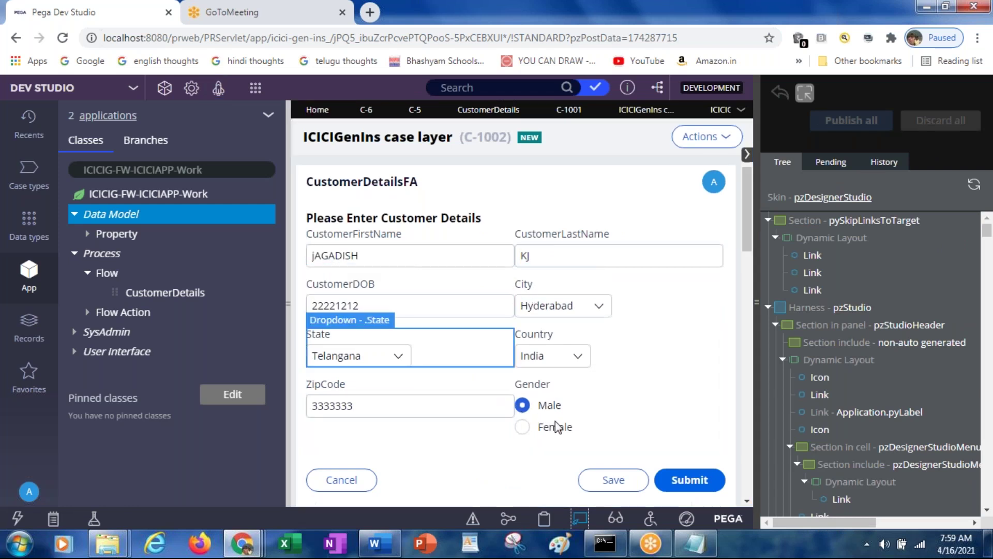
{"action": "left_click", "coordinate": [580, 517]}
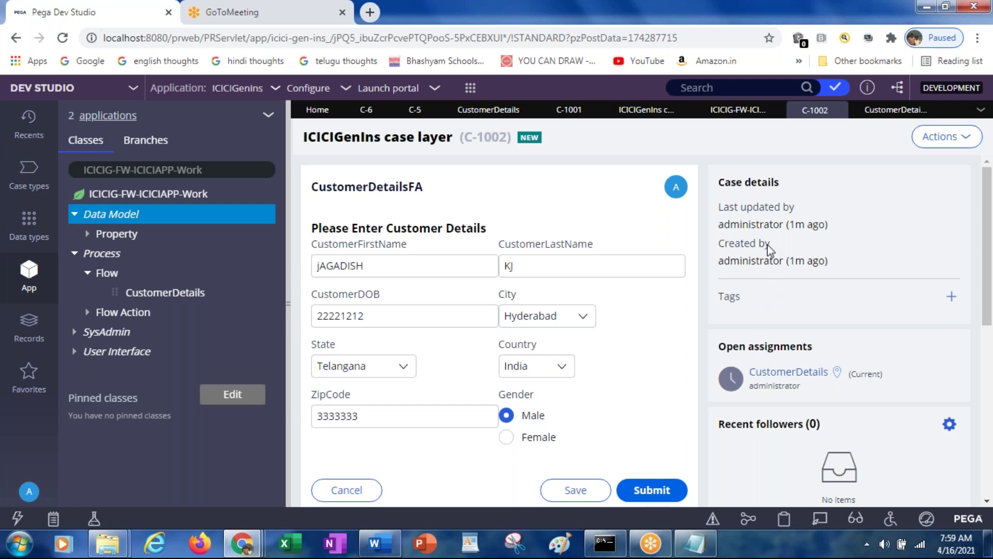
{"action": "left_click", "coordinate": [818, 519]}
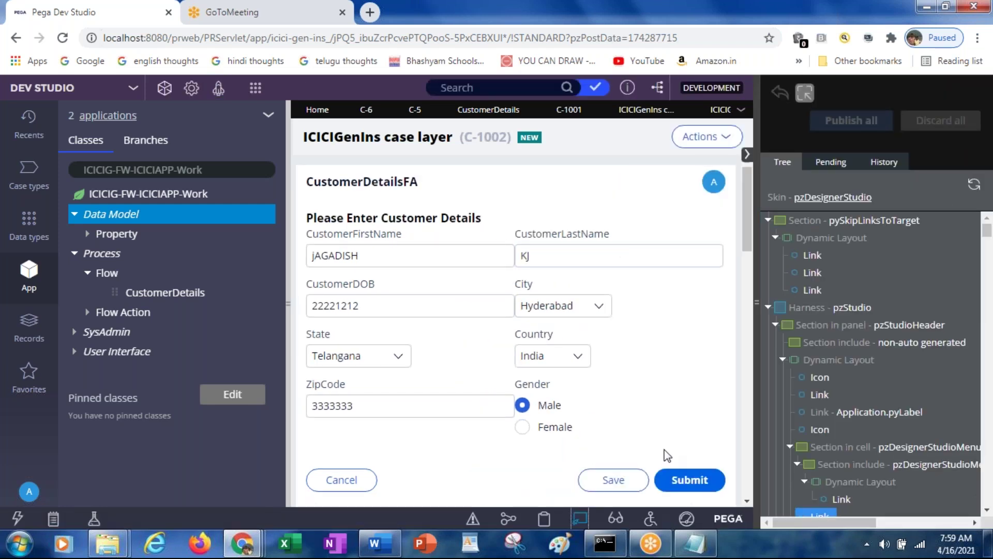
Select the form's Submit button in Live UI and scroll down the C-1002 case page
{"action": "left_click", "coordinate": [671, 477]}
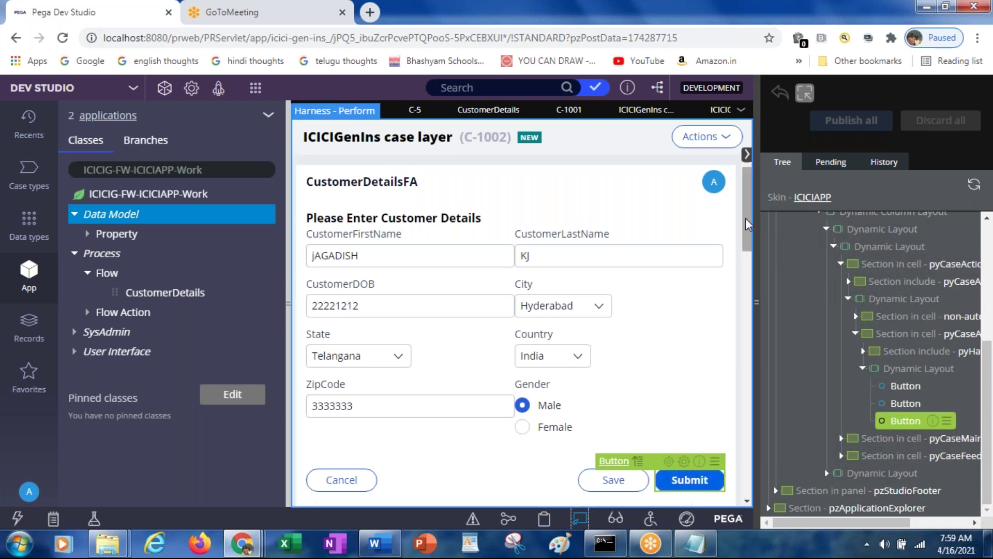
{"action": "left_click_drag", "start_coordinate": [747, 235], "coordinate": [746, 345]}
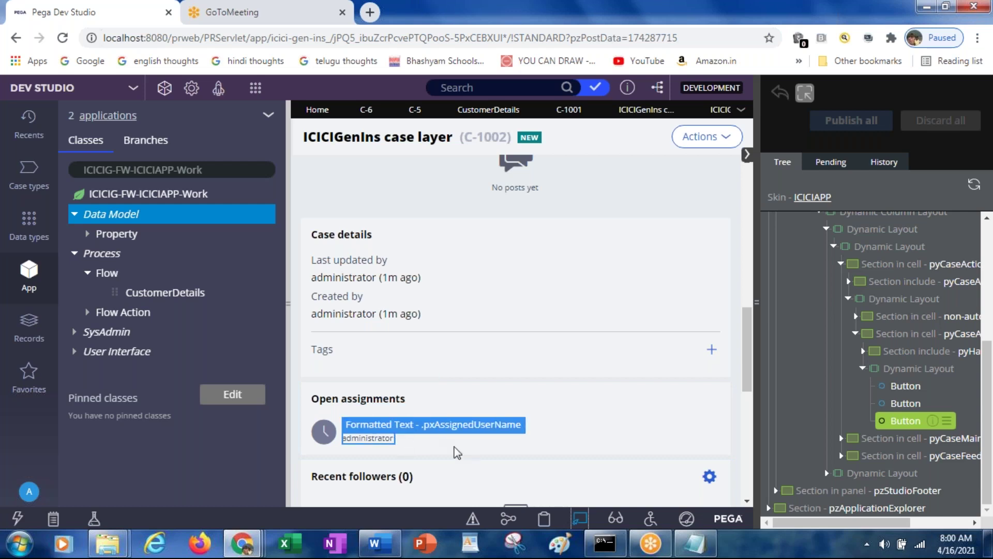
Exit Live UI and scroll through case C-1002's participants, related cases and Pulse
{"action": "left_click", "coordinate": [581, 518]}
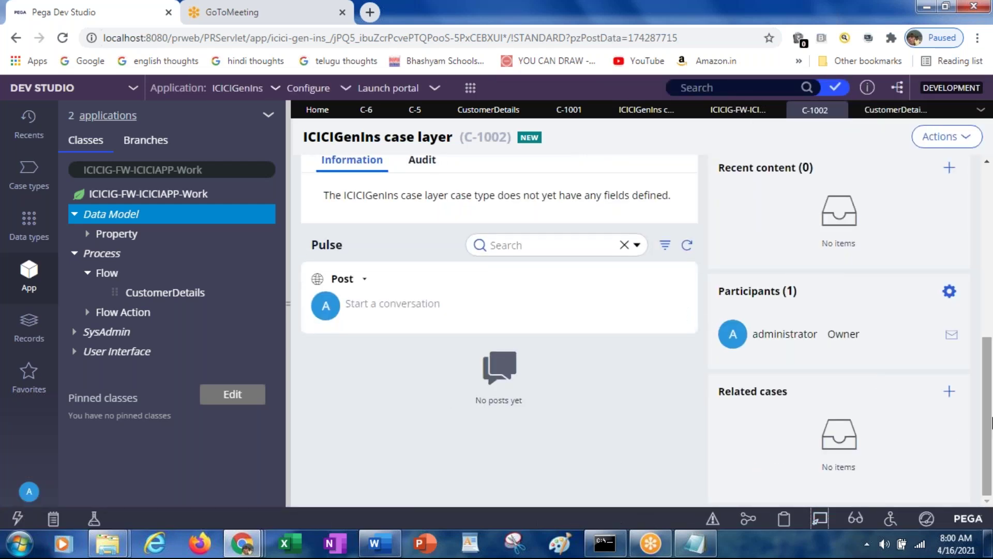
{"action": "left_click_drag", "start_coordinate": [989, 425], "coordinate": [975, 264]}
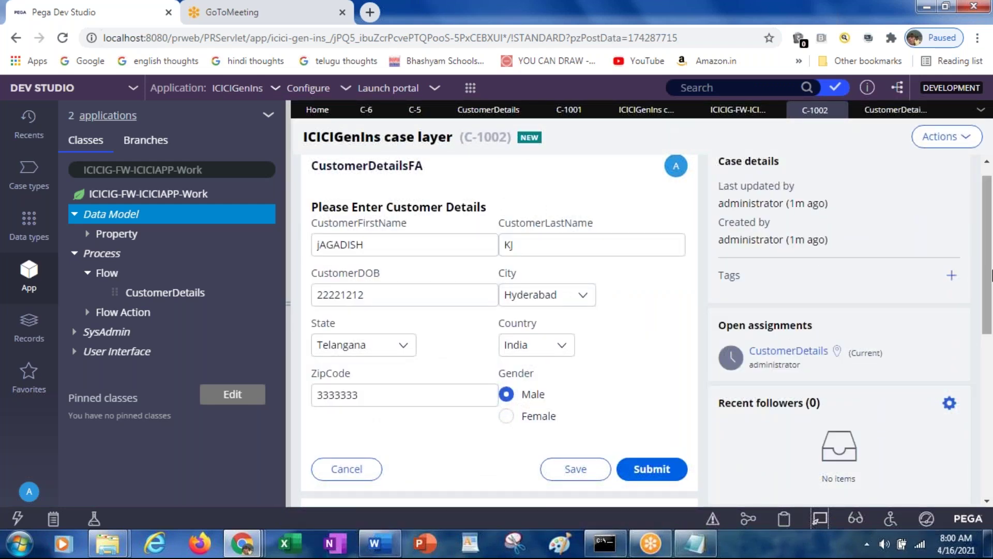
{"action": "left_click_drag", "start_coordinate": [989, 274], "coordinate": [989, 439]}
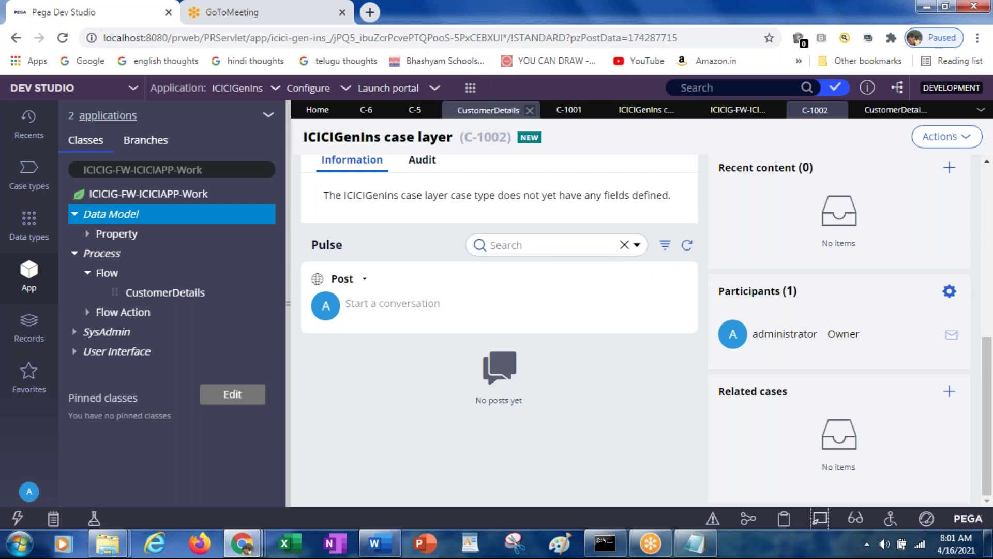
Open the ICICIG-FW-ICICIAPP-Work class rule and scroll down to Test connection
{"action": "left_click", "coordinate": [654, 111]}
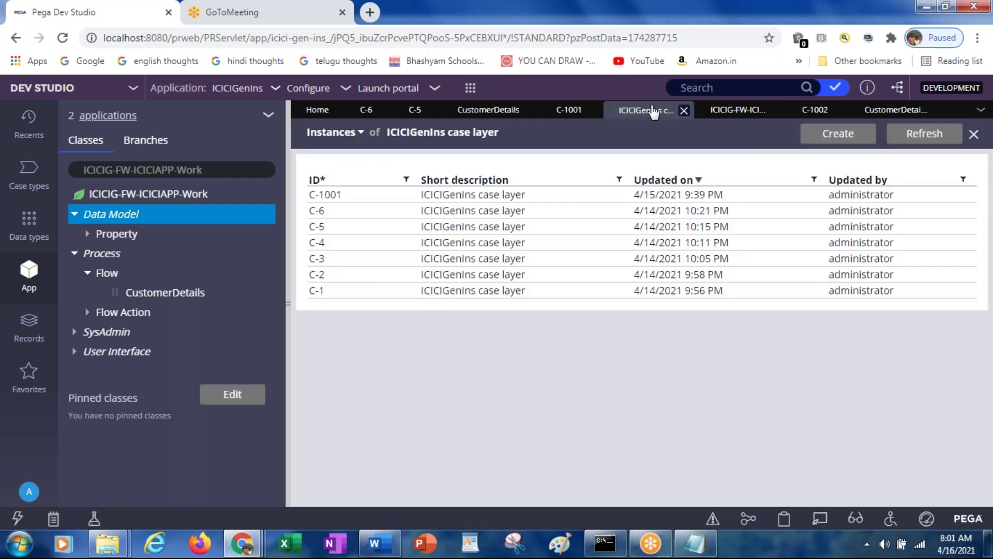
{"action": "left_click", "coordinate": [718, 115]}
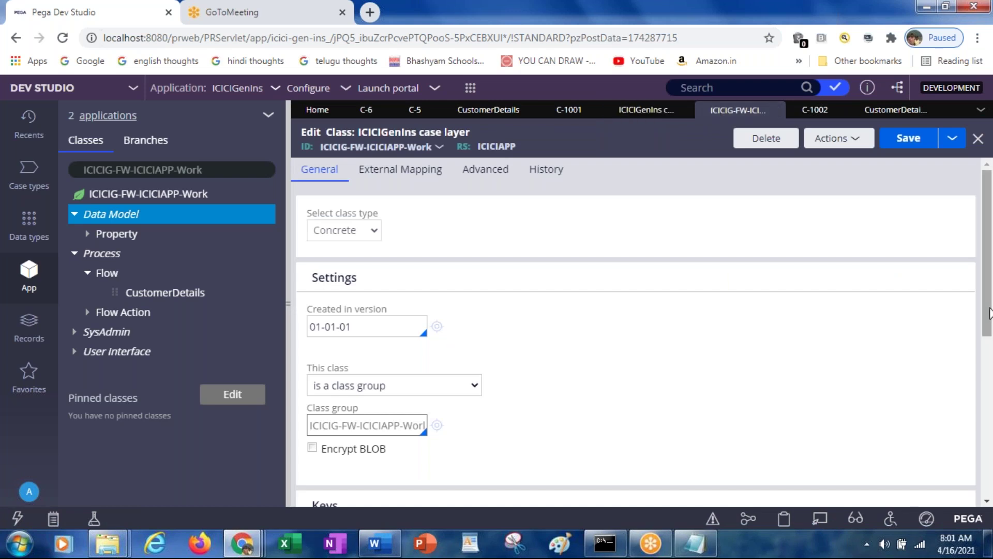
{"action": "left_click_drag", "start_coordinate": [991, 311], "coordinate": [988, 463]}
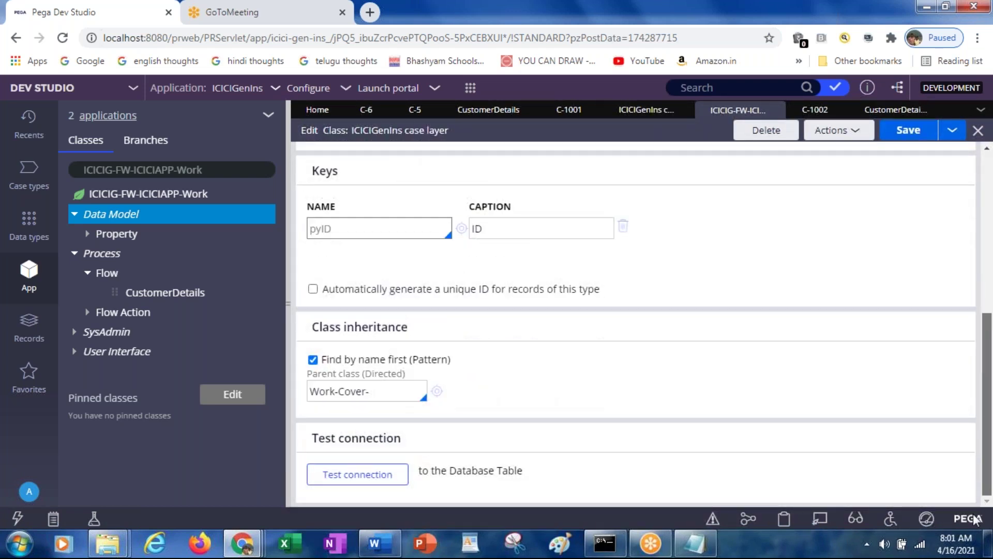
Run the connection test and select the mapped table name pc_ICICIG_FW_ICICIAPP_Work
{"action": "left_click", "coordinate": [342, 480]}
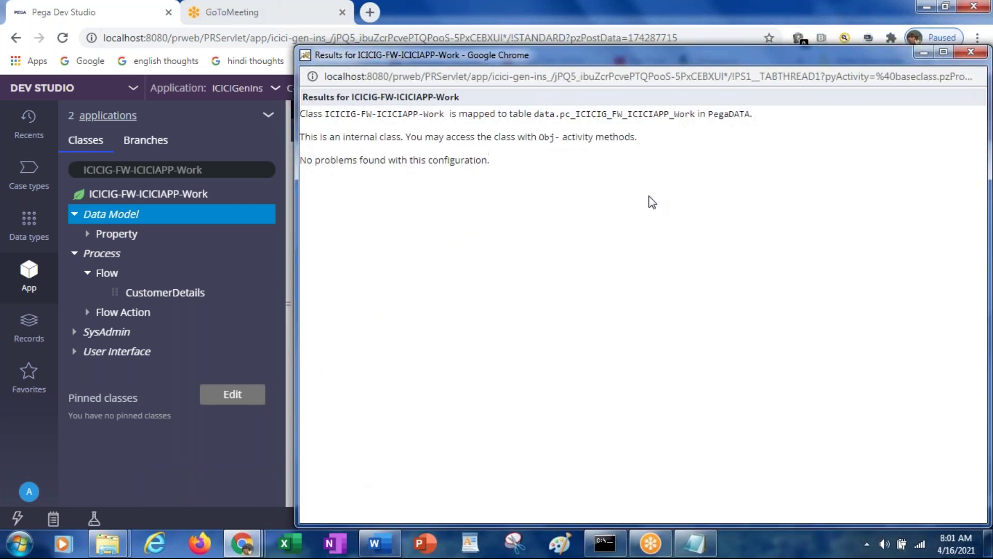
{"action": "triple_click", "coordinate": [604, 118]}
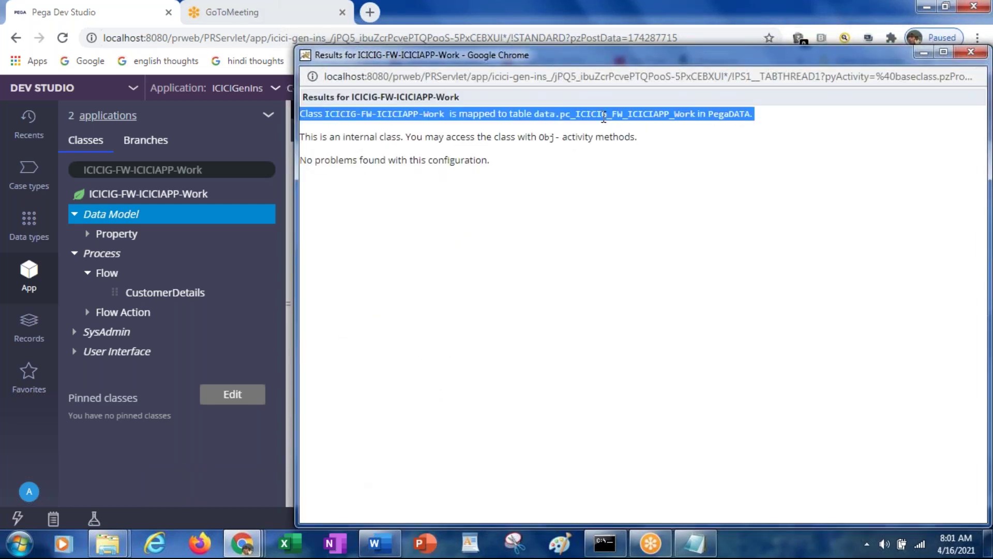
{"action": "double_click", "coordinate": [604, 118]}
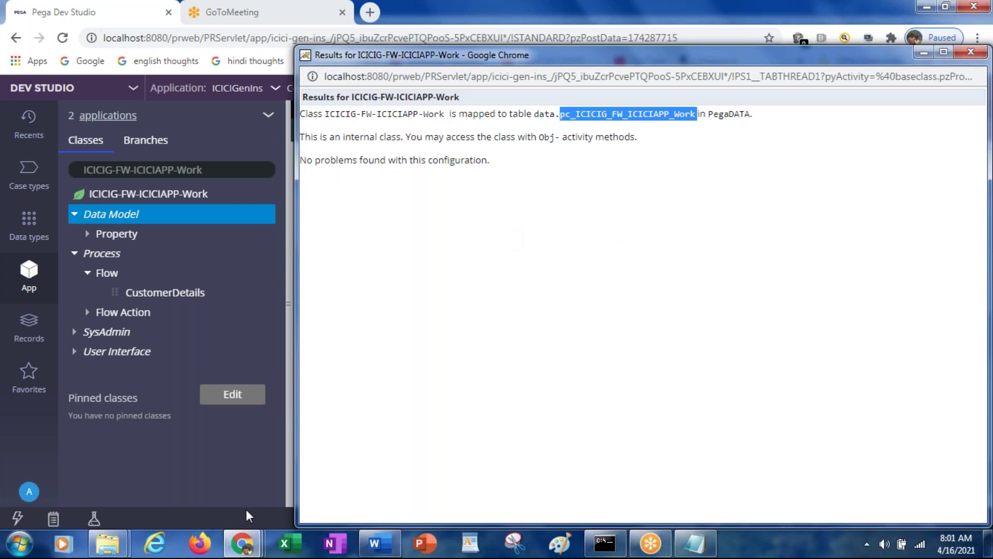
{"action": "left_click", "coordinate": [237, 547]}
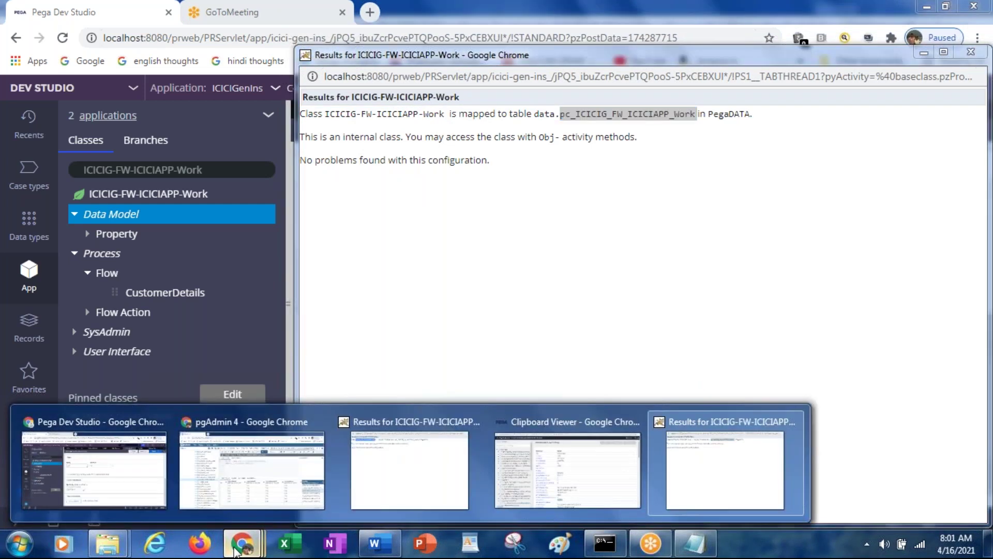
Review cases C-1 through C-6 in pgAdmin's pc_icicig_fw_iciciapp_work table, then return to Pega
{"action": "left_click", "coordinate": [252, 465]}
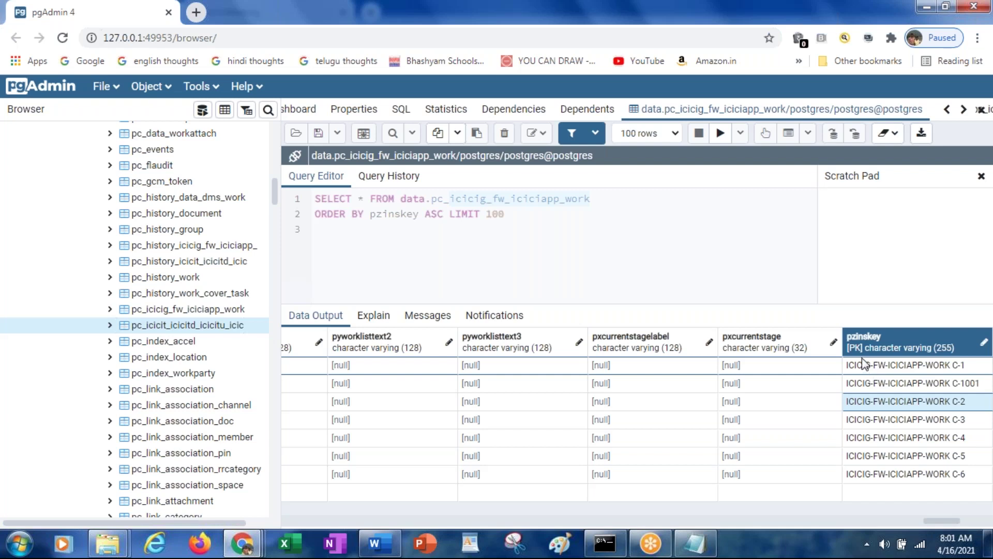
{"action": "key", "text": "alt+Tab"}
{"action": "key", "text": "alt+Tab"}
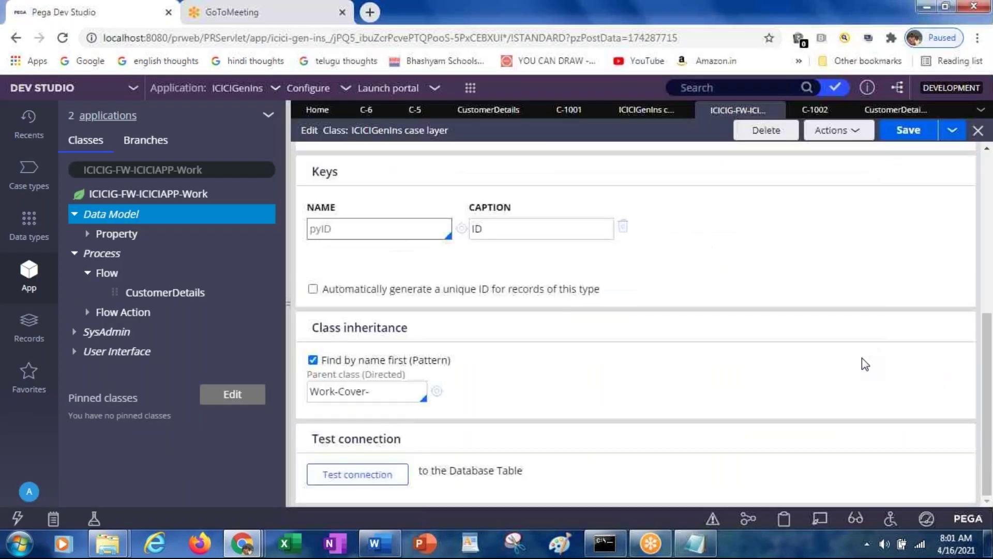
{"action": "left_click", "coordinate": [337, 236]}
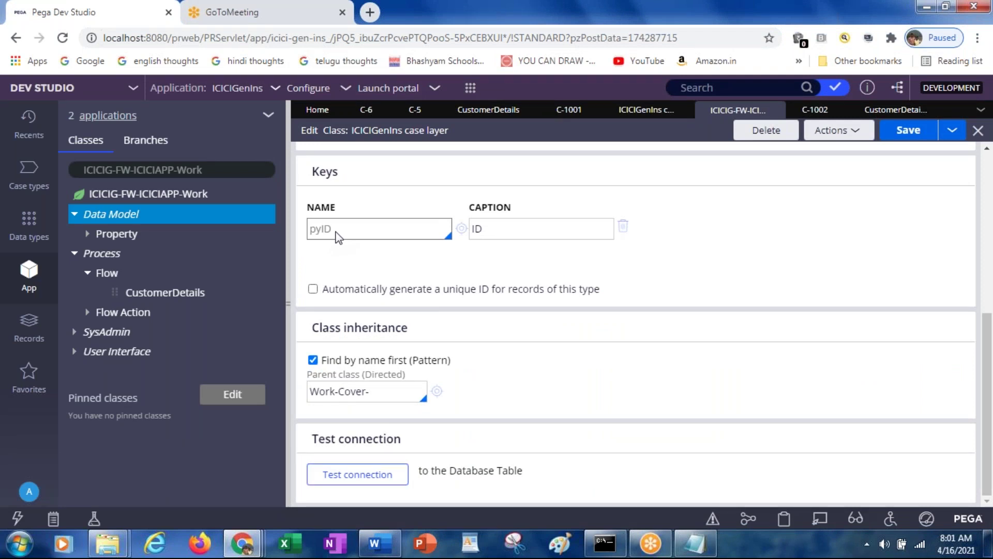
{"action": "left_click_drag", "start_coordinate": [988, 406], "coordinate": [984, 258]}
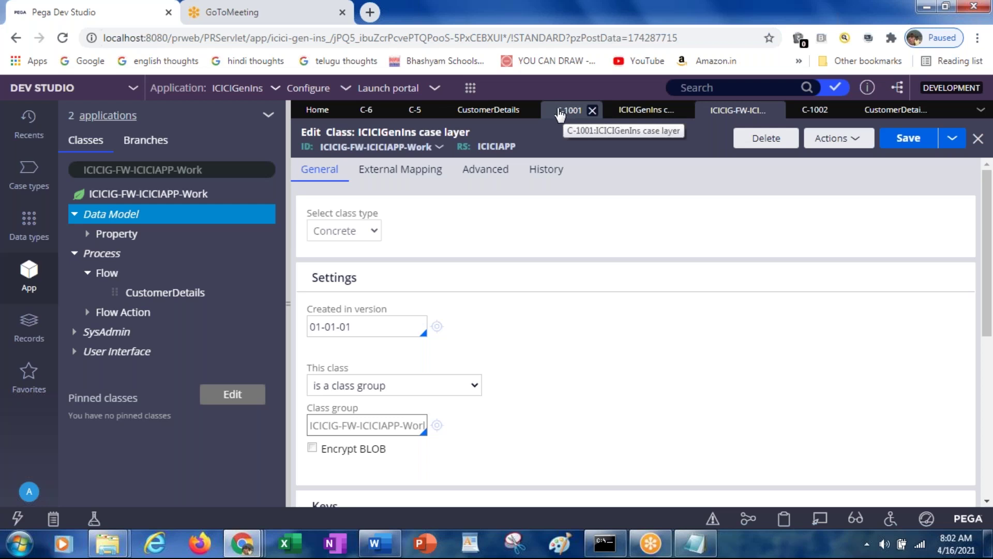
{"action": "key", "text": "alt+Tab"}
{"action": "key", "text": "alt+Tab"}
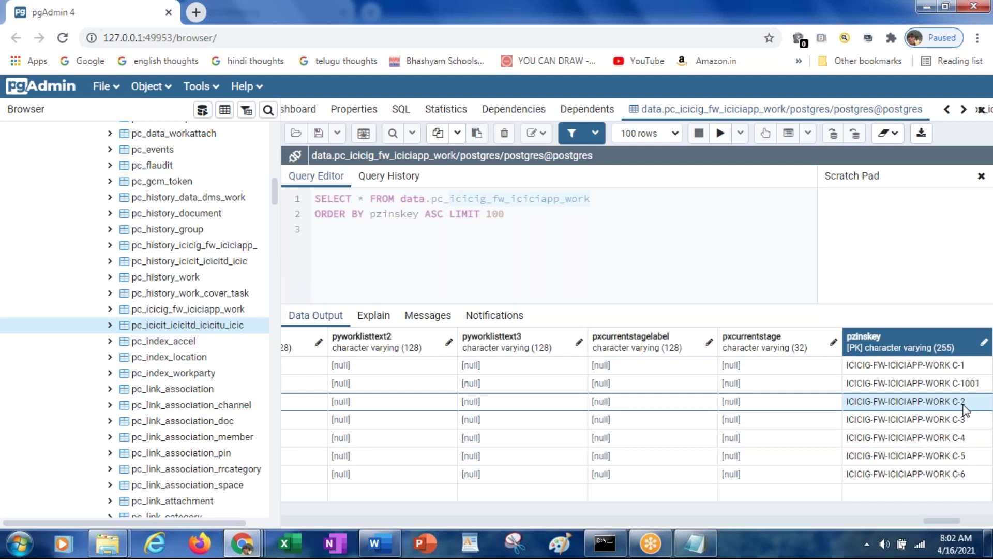
{"action": "key", "text": "alt+Tab"}
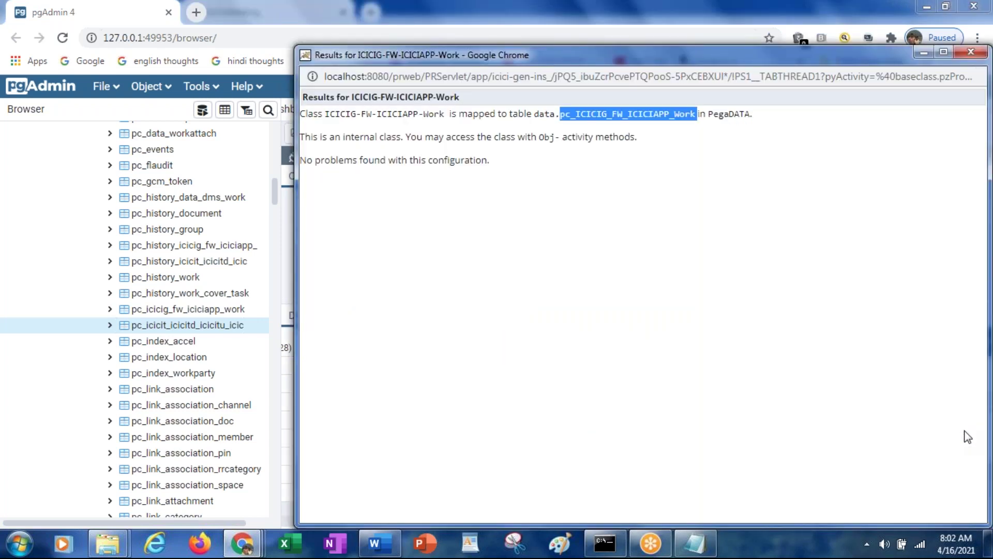
{"action": "key", "text": "alt+Tab"}
{"action": "key", "text": "alt+Tab"}
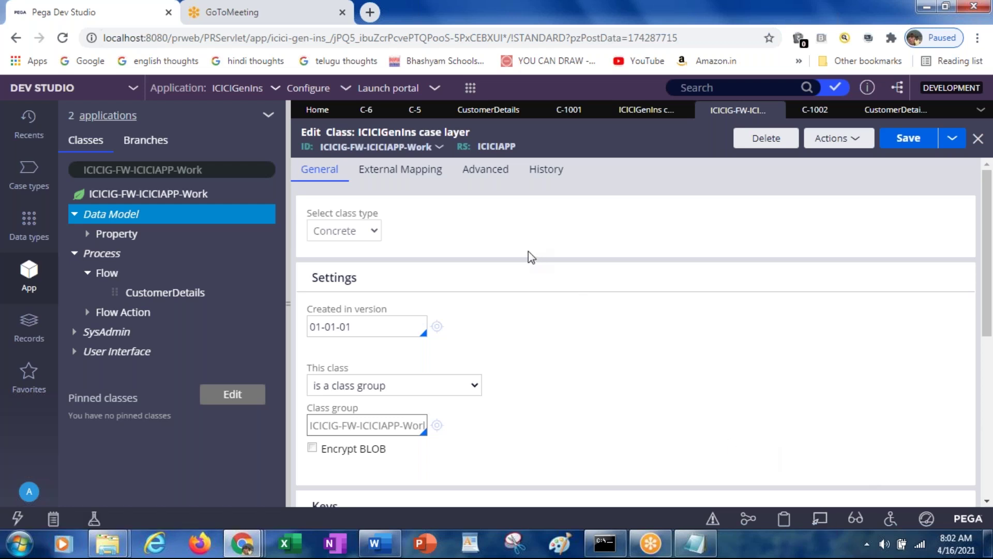
On case C-1001, select the CustLastName input in Live UI and open its cell properties
{"action": "left_click", "coordinate": [570, 115]}
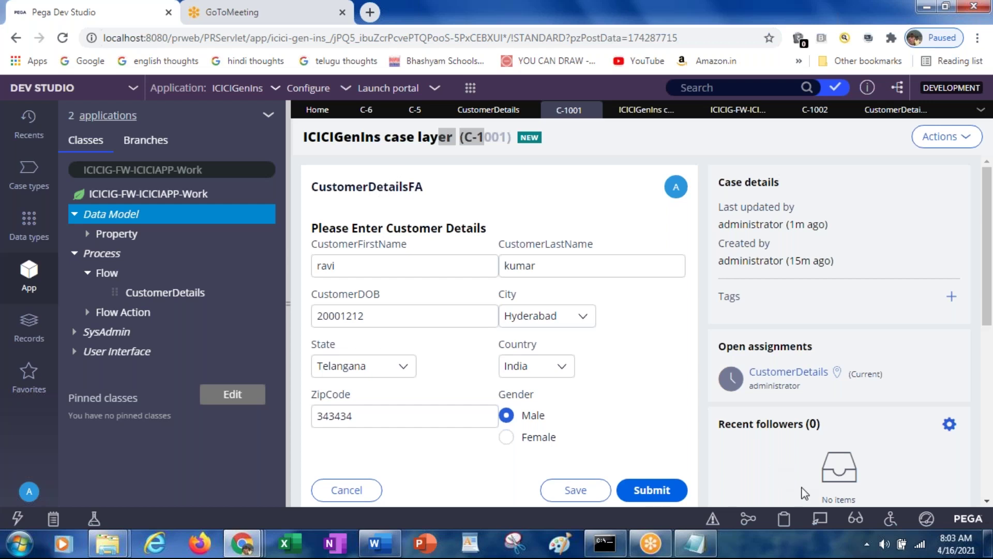
{"action": "left_click", "coordinate": [827, 522]}
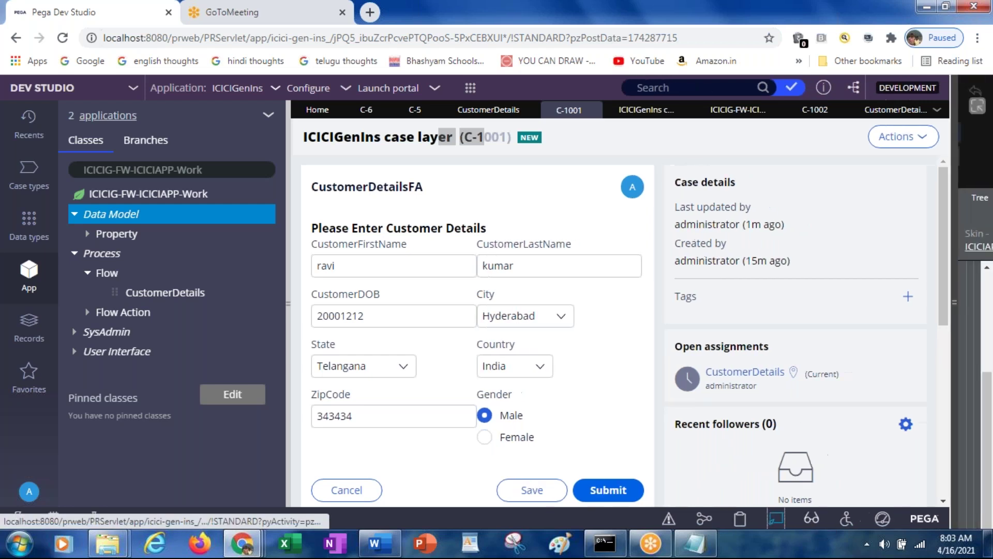
{"action": "left_click", "coordinate": [531, 250]}
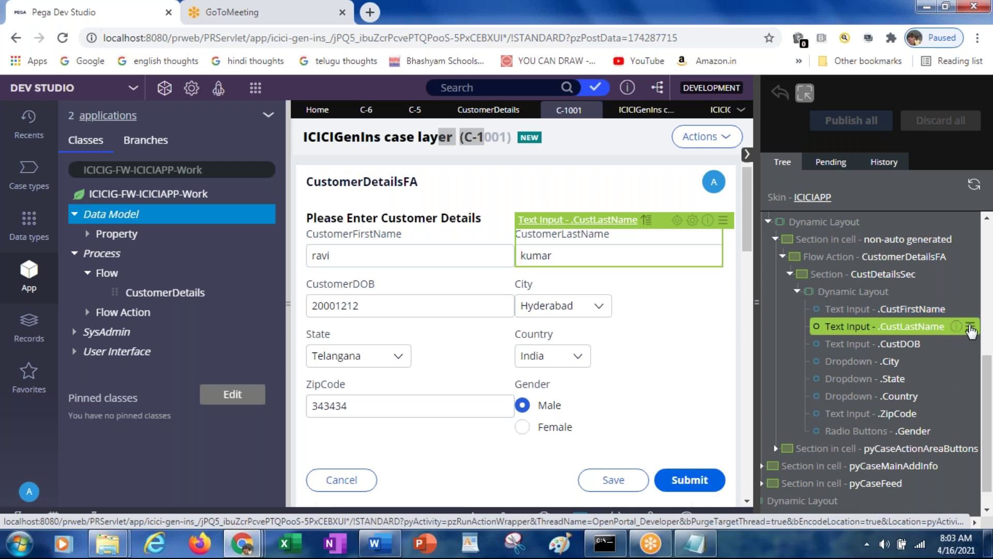
{"action": "left_click", "coordinate": [970, 327]}
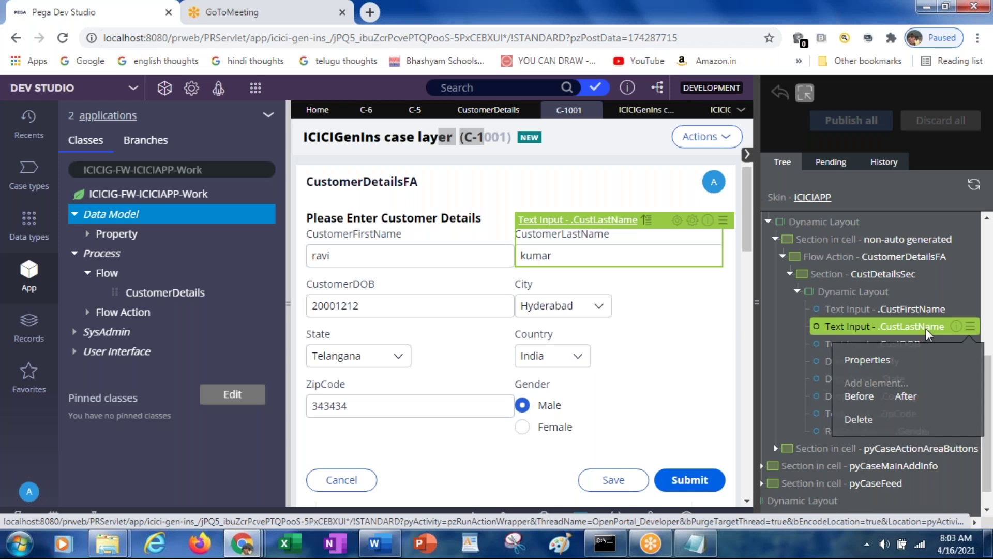
{"action": "left_click", "coordinate": [929, 333]}
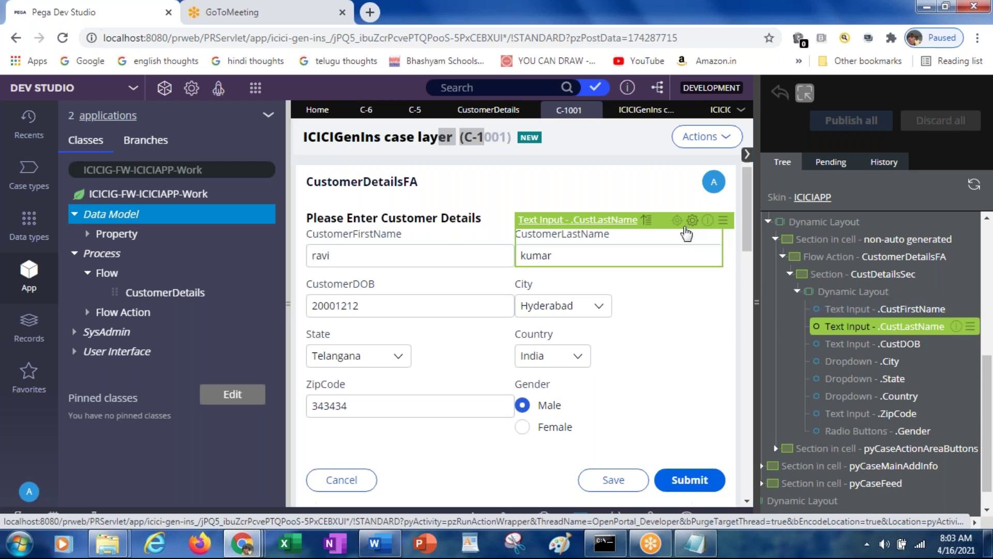
{"action": "left_click", "coordinate": [689, 226]}
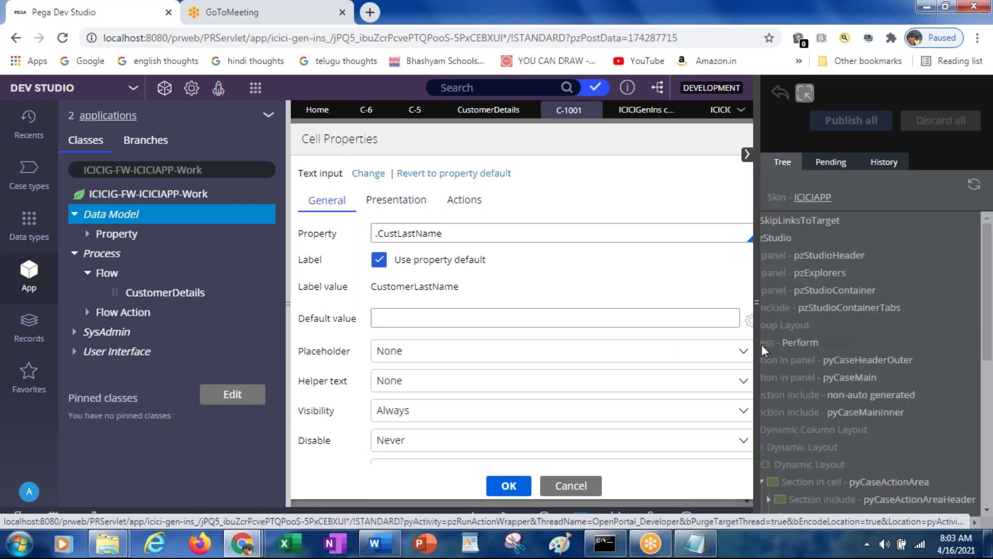
Review CustLastName's General and Actions settings, close them unchanged, and open the input's rule
{"action": "left_click", "coordinate": [748, 155]}
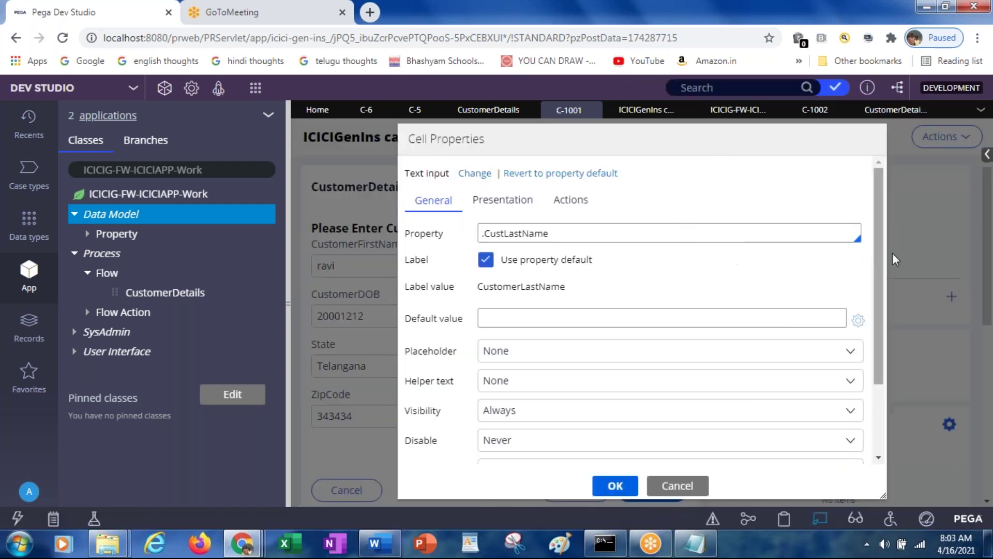
{"action": "left_click", "coordinate": [611, 234]}
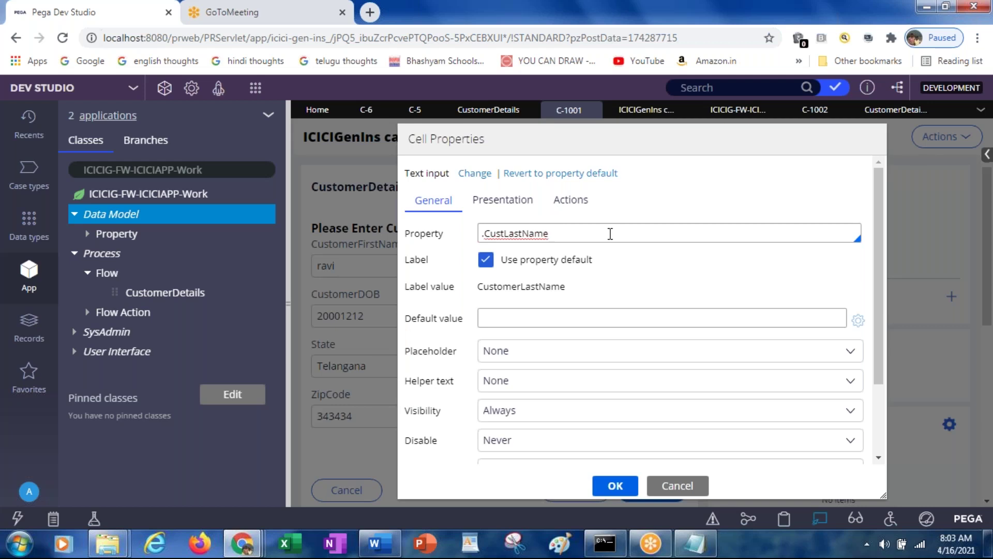
{"action": "left_click", "coordinate": [567, 197]}
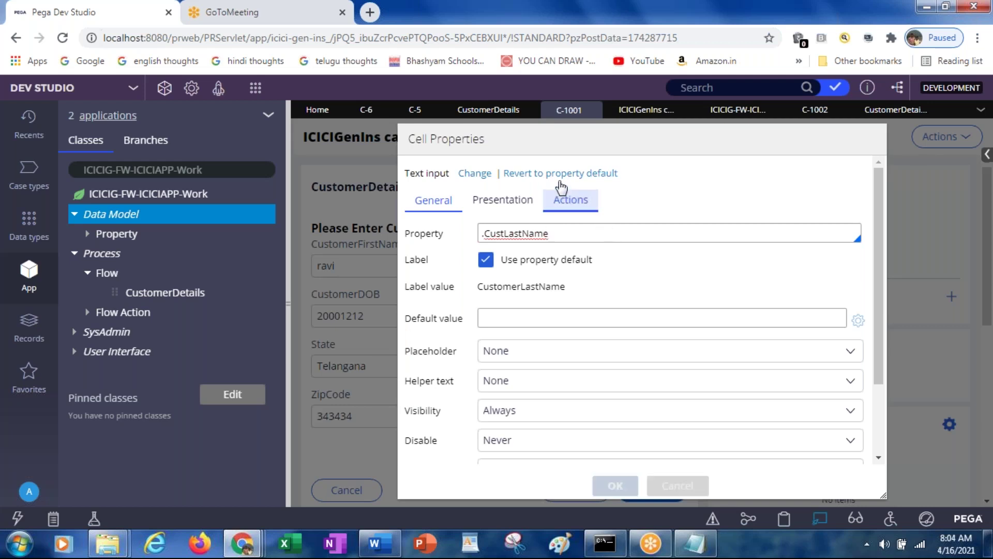
{"action": "key", "text": "Escape"}
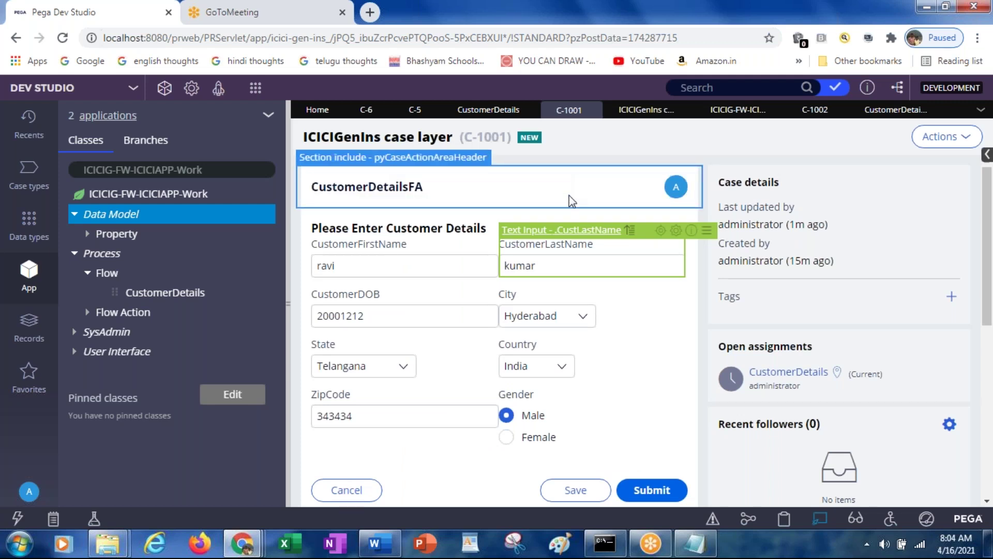
{"action": "left_click", "coordinate": [661, 230]}
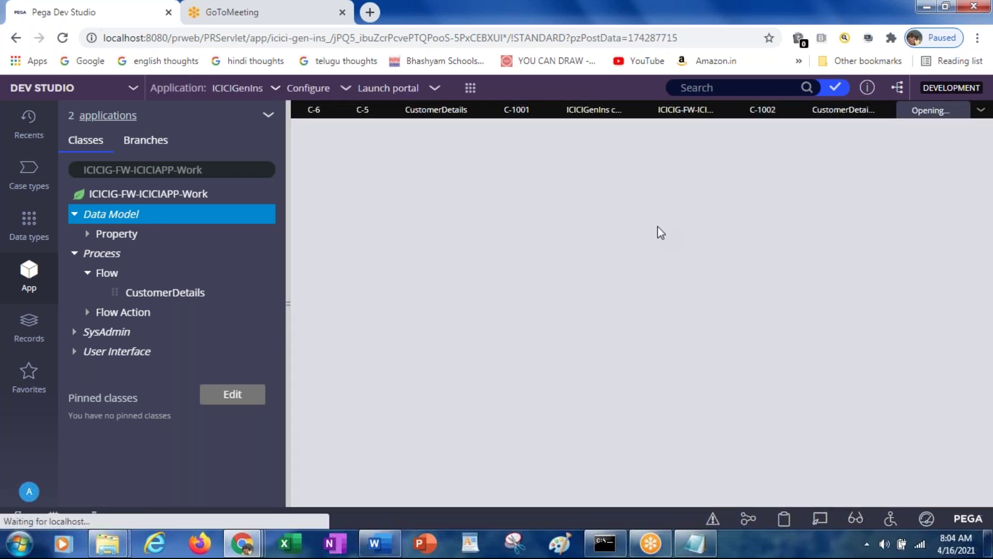